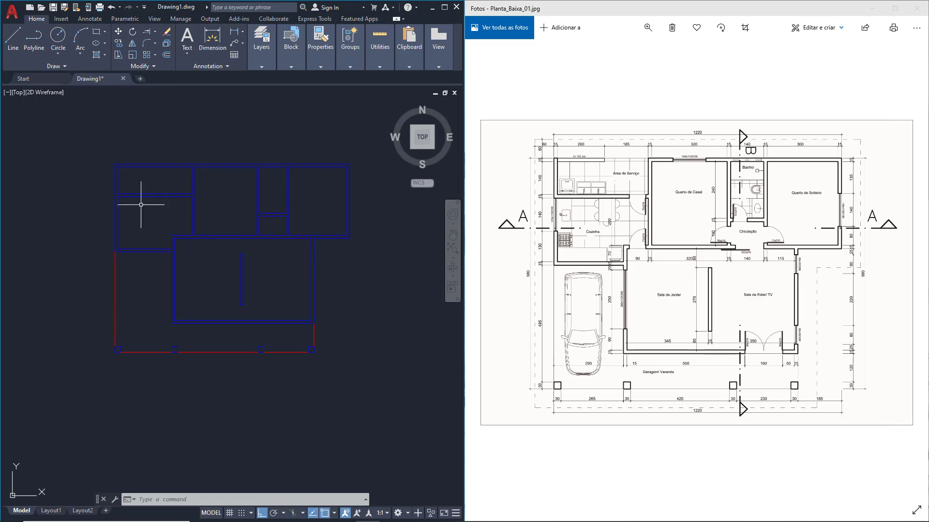
- Widen the drawing window beside the reference floor plan so that the layer controls fit in full
scroll(155, 154, "up", 2)
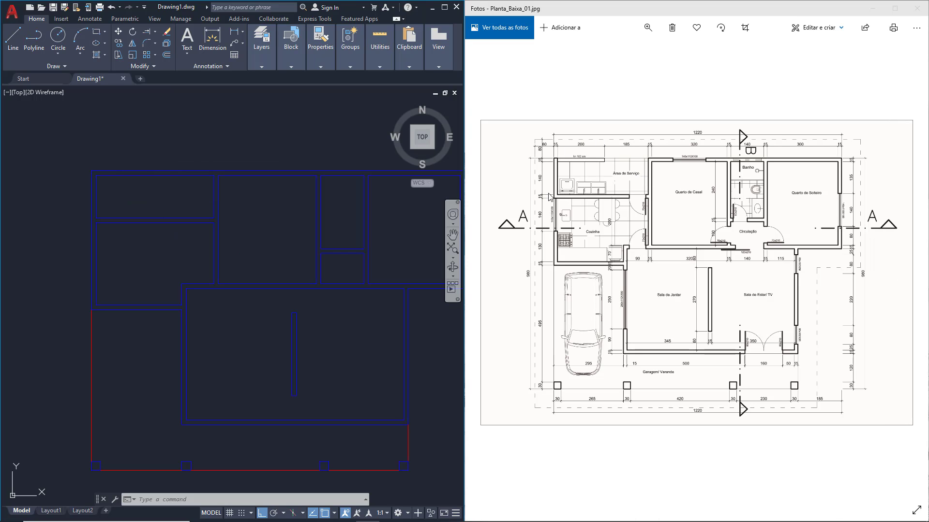
scroll(114, 166, "up", 2)
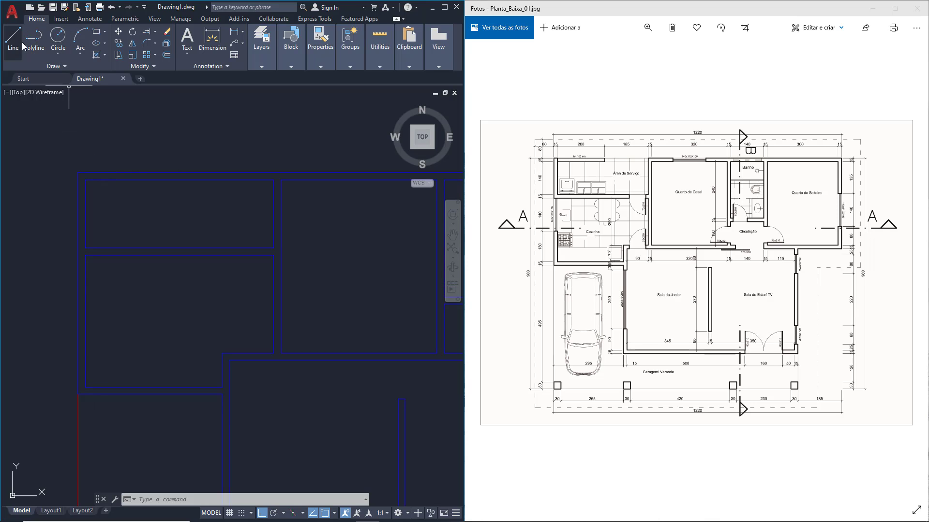
mouse_move(291, 69)
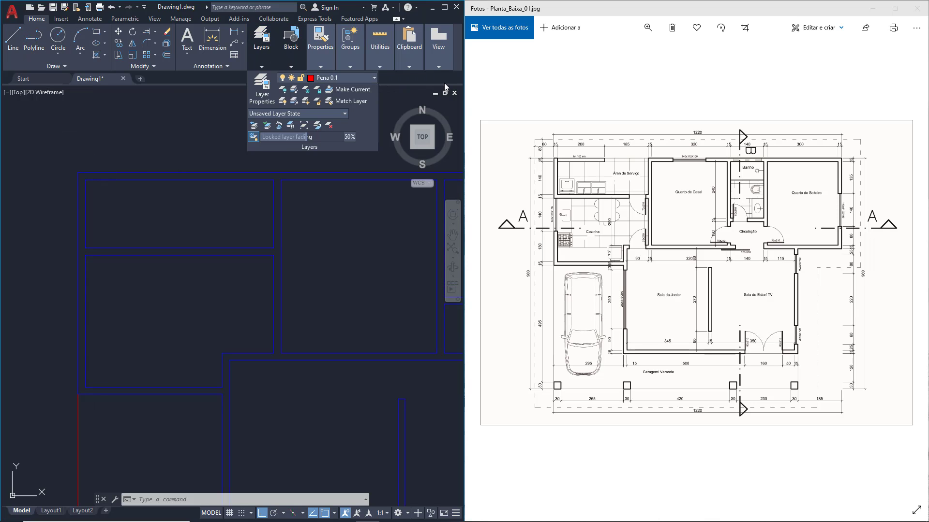
left_click_drag(464, 87, 559, 89)
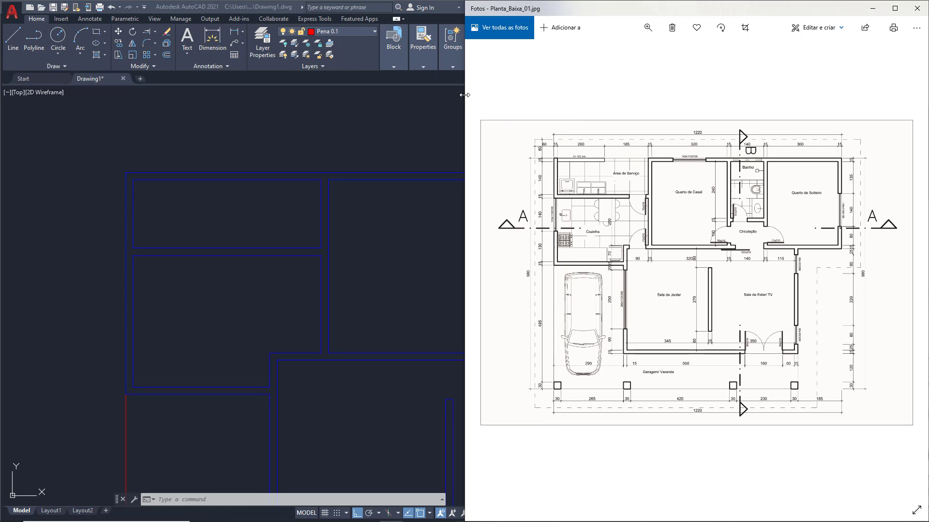
left_click_drag(464, 95, 560, 93)
left_click(405, 100)
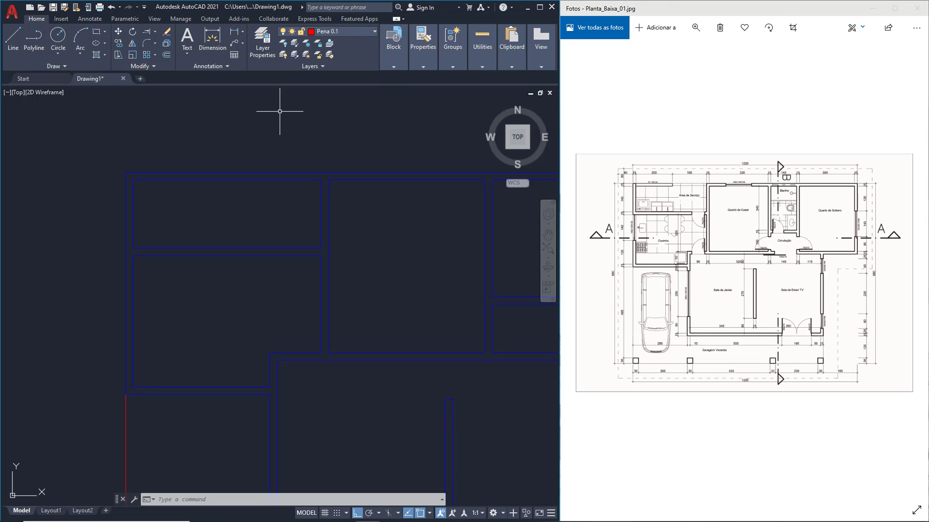
- Make Pena 0.5 the current layer and enlarge the reference plan around the Área de Serviço
left_click(365, 36)
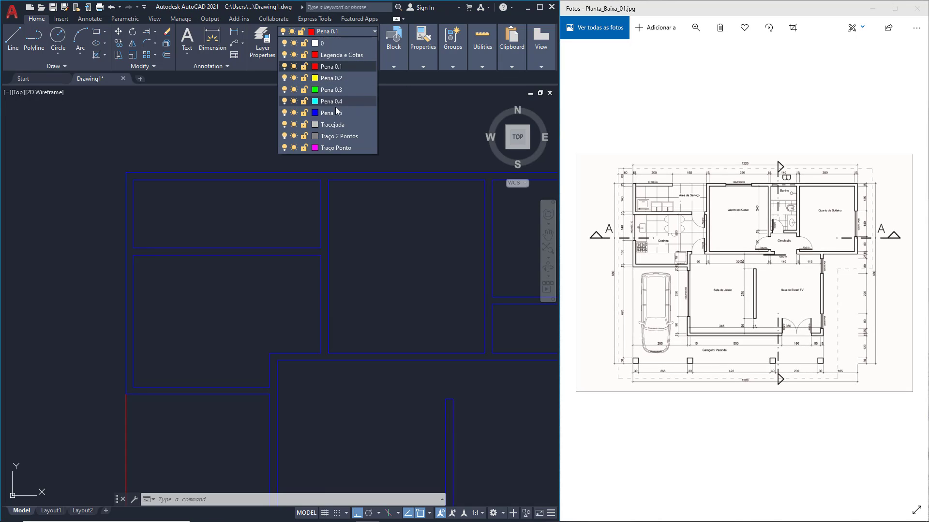
left_click(350, 115)
left_click(13, 41)
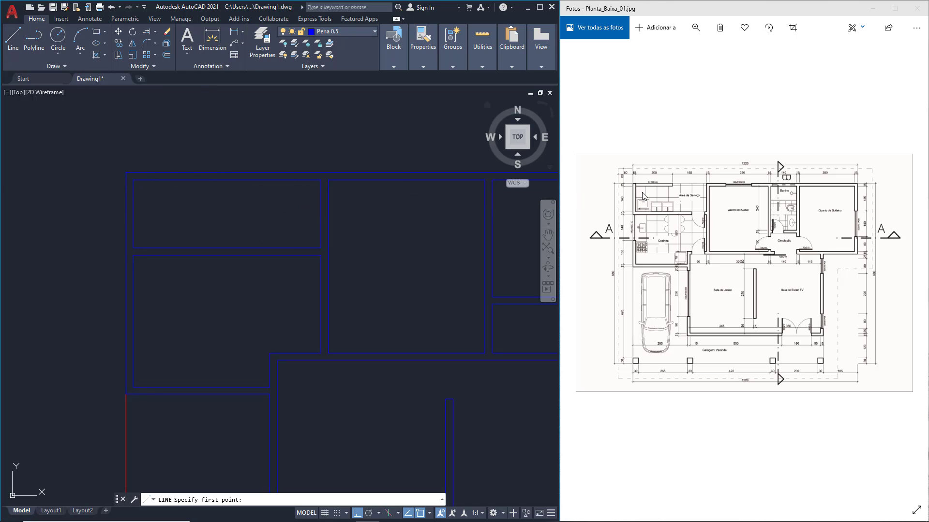
scroll(644, 196, "up", 5)
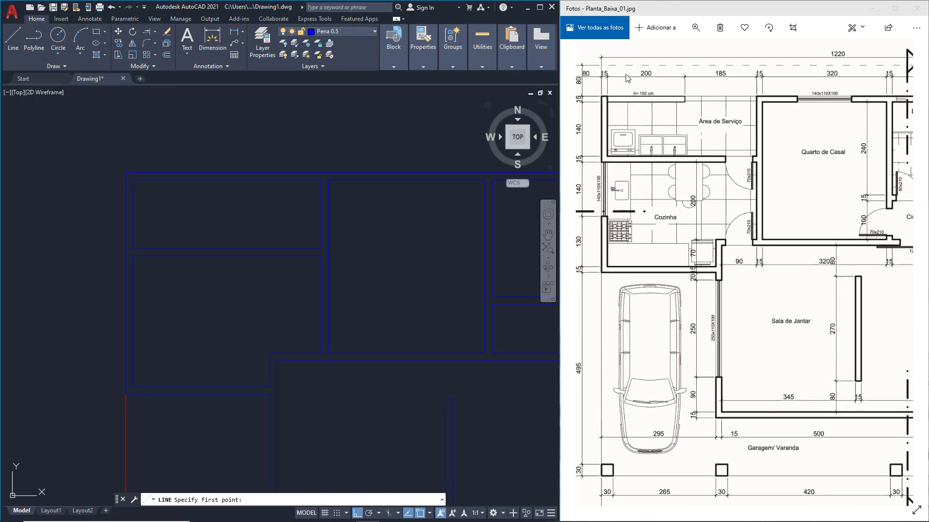
scroll(627, 79, "up", 4)
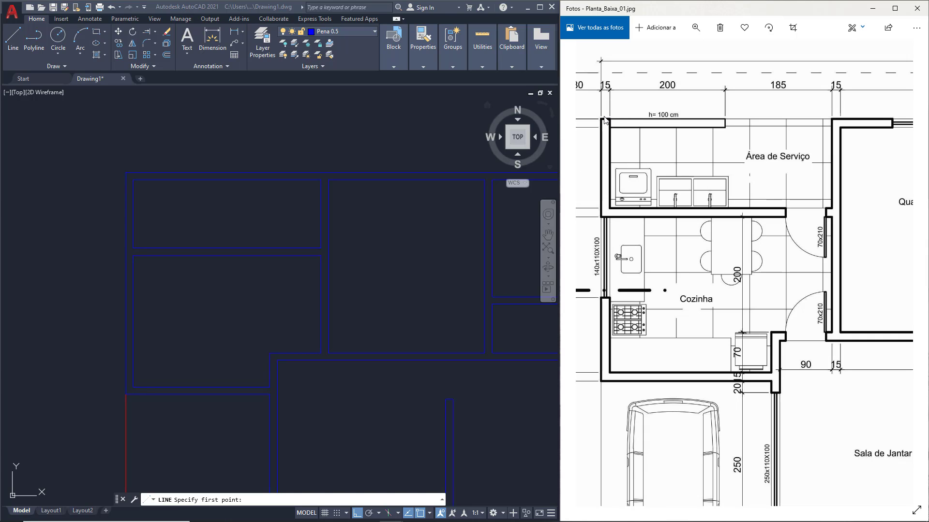
left_click(175, 179)
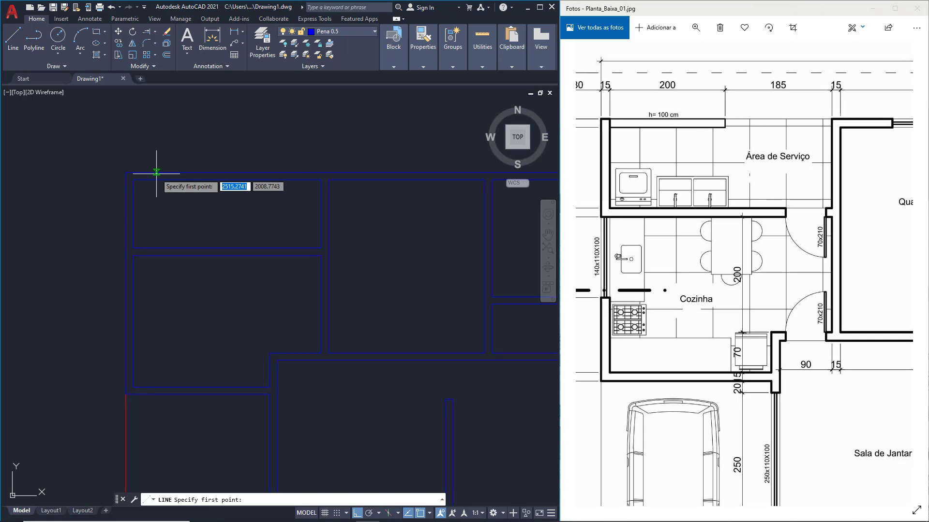
key("Escape")
- Try to extend the inner west wall line of the Área de Serviço up to the outer wall line
scroll(133, 192, "up", 2)
left_click(130, 183)
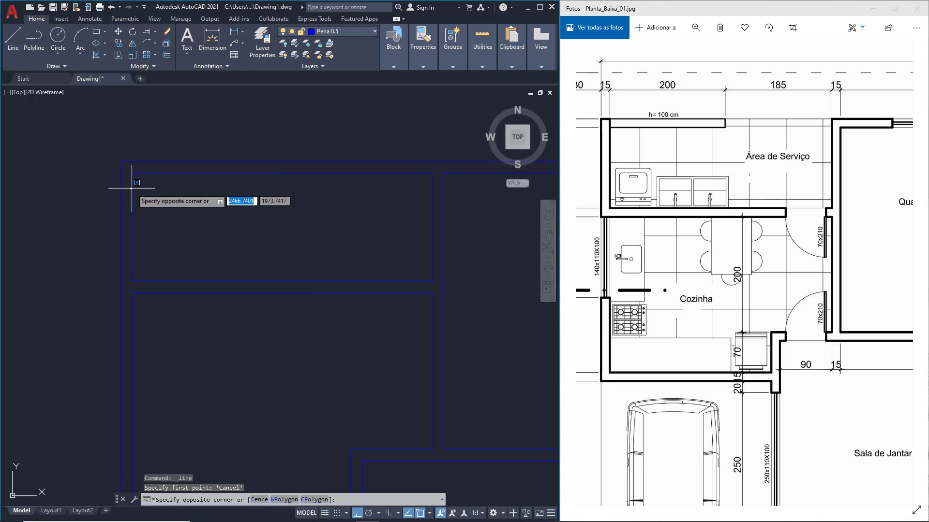
left_click(134, 183)
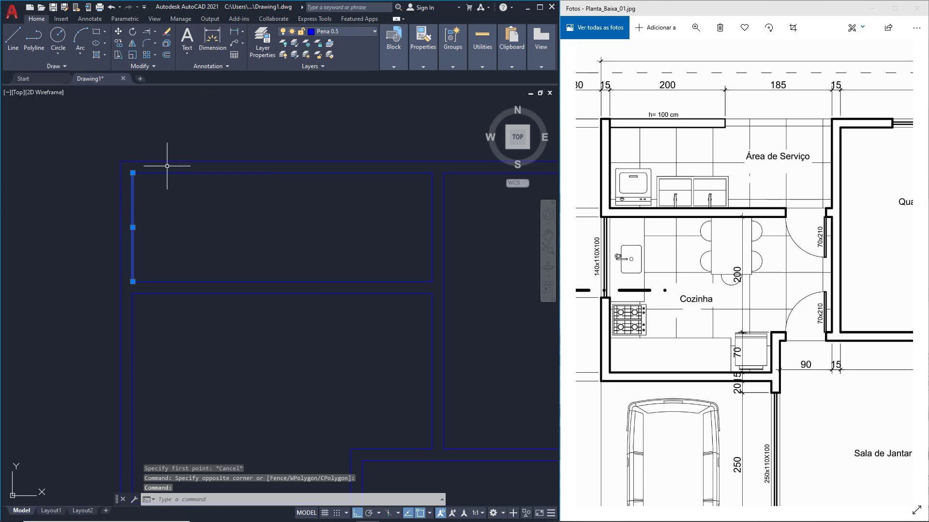
key("Escape")
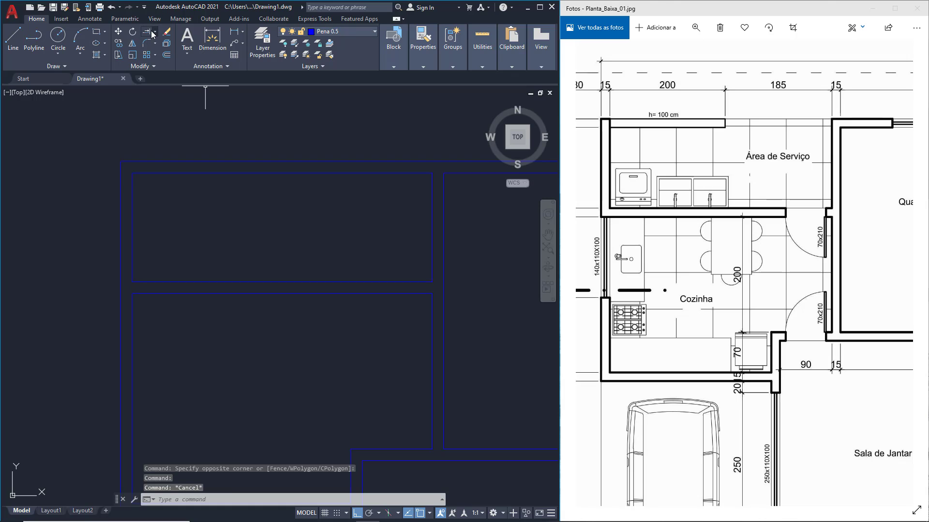
left_click(149, 31)
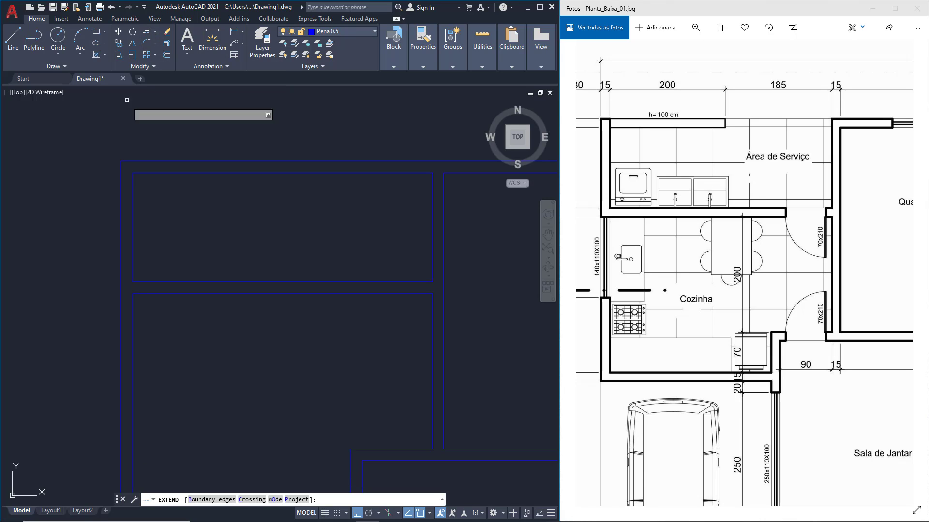
left_click(132, 192)
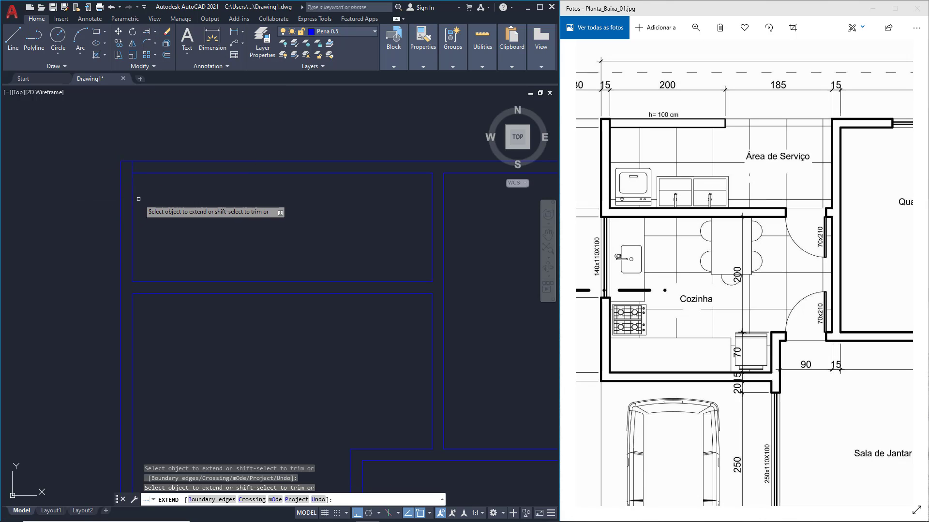
key("ctrl+z")
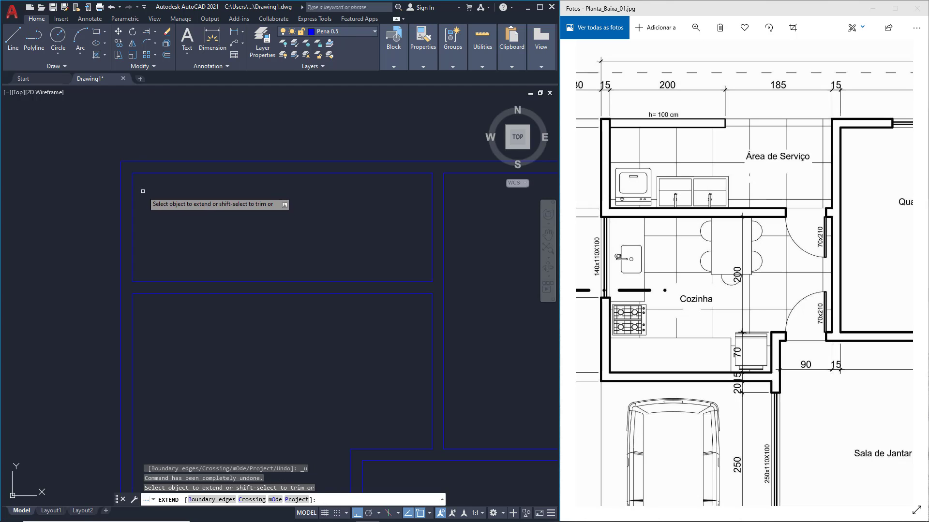
key("Escape")
- Stretch the upper end of the Área de Serviço's inner west wall line to the outer north wall line
left_click(133, 196)
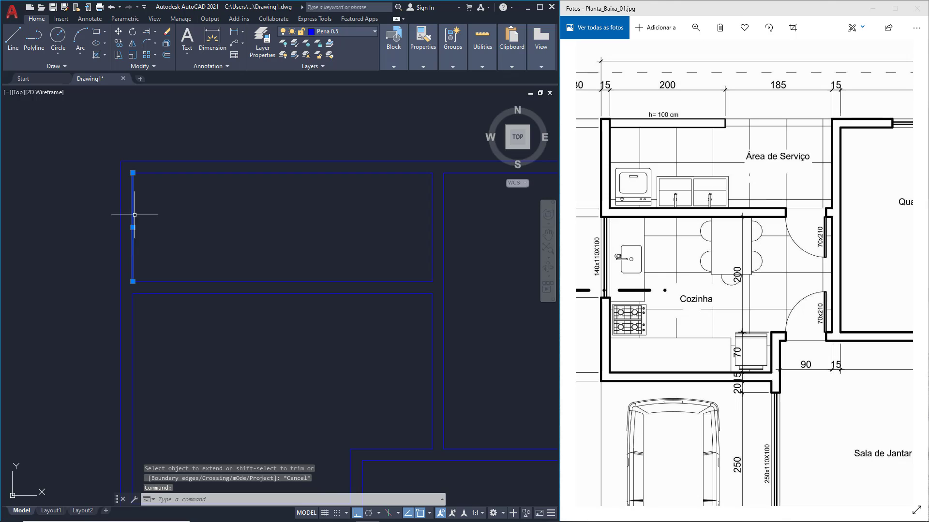
mouse_move(132, 173)
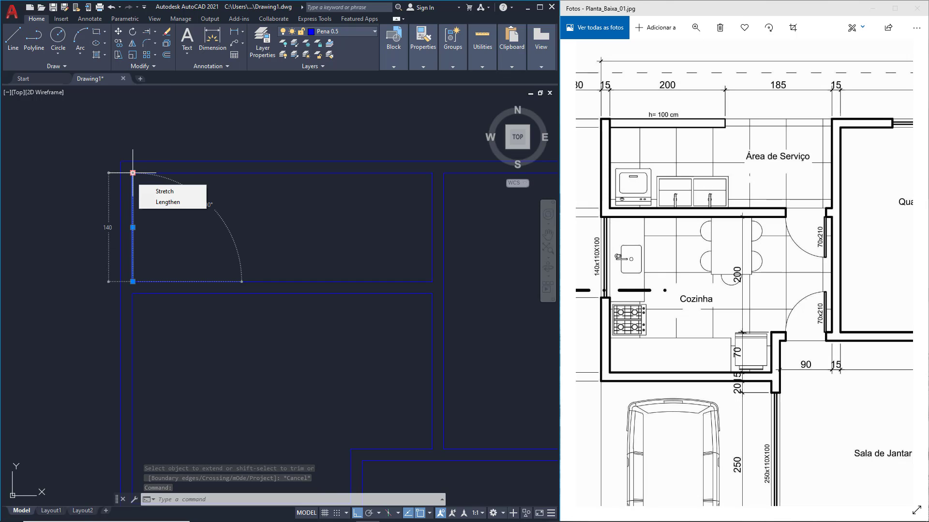
left_click(148, 192)
key("Escape")
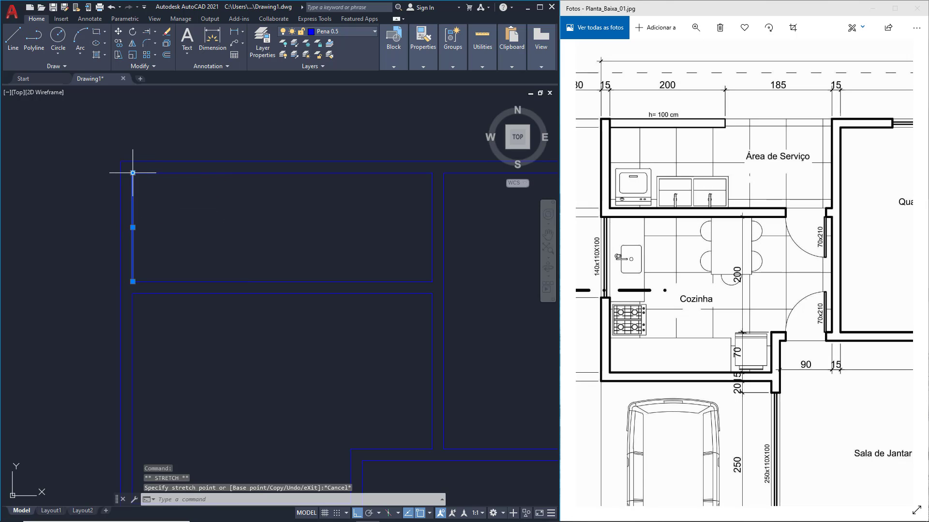
left_click(132, 173)
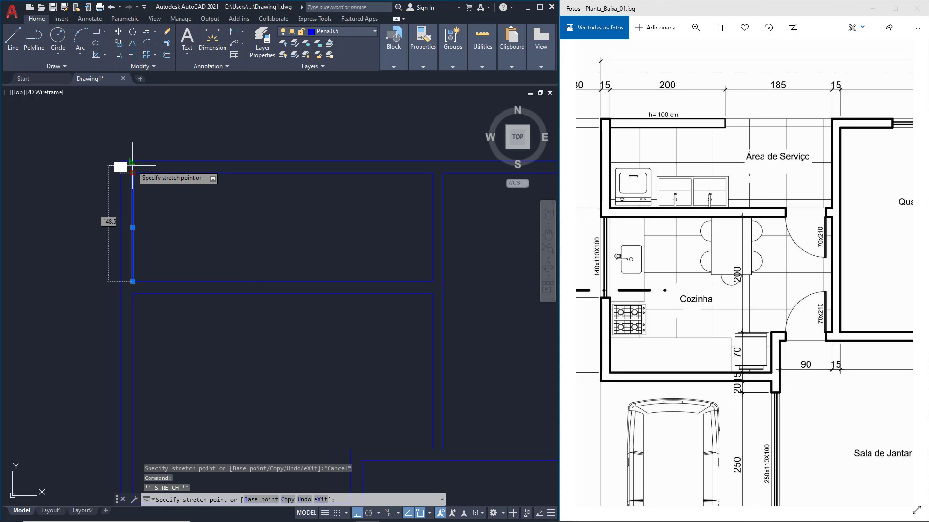
key("Escape")
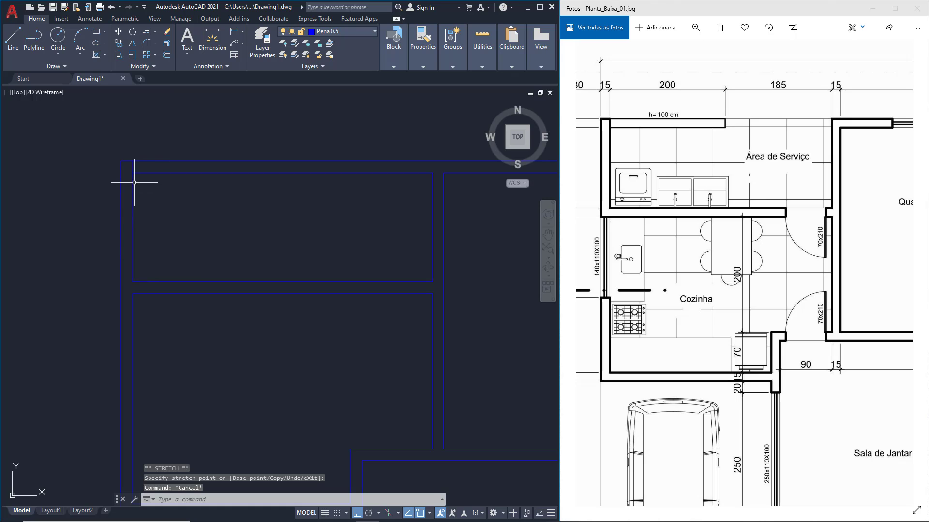
- Try stretching the same wall line's lower end sideways and moving it by its midpoint, and undo the grip edits
left_click(132, 261)
left_click(133, 281)
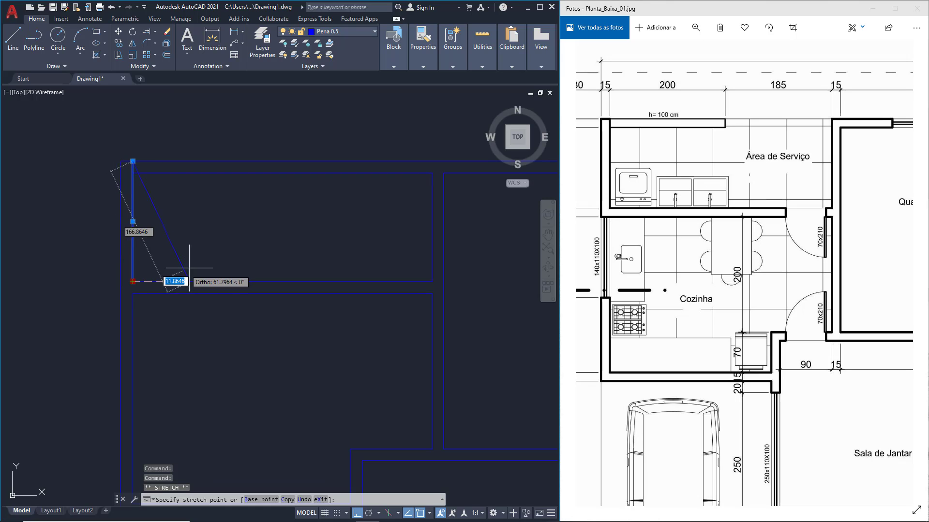
left_click(233, 245)
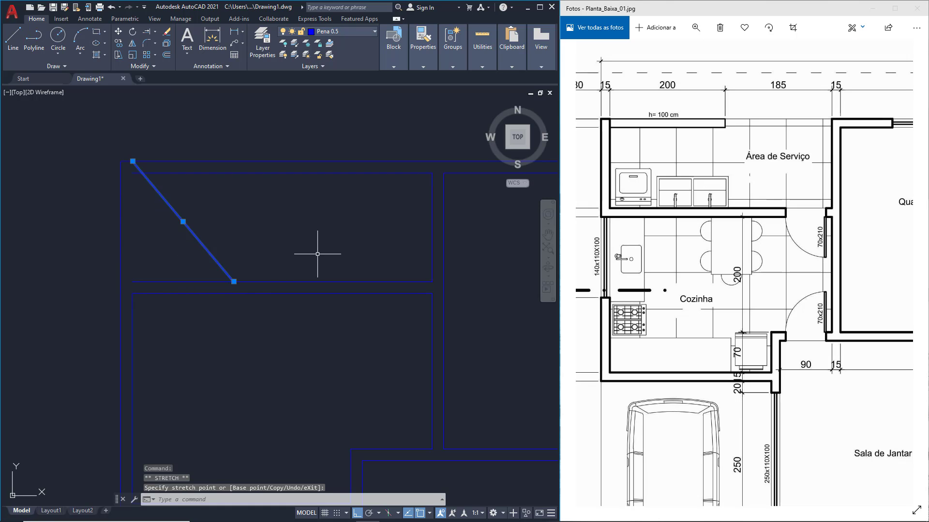
left_click(183, 221)
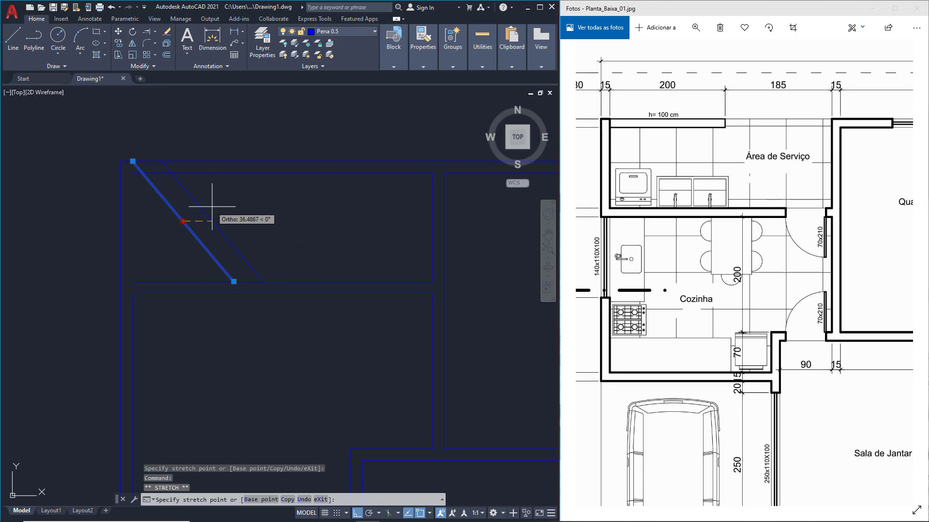
key("Escape")
key("ctrl+z")
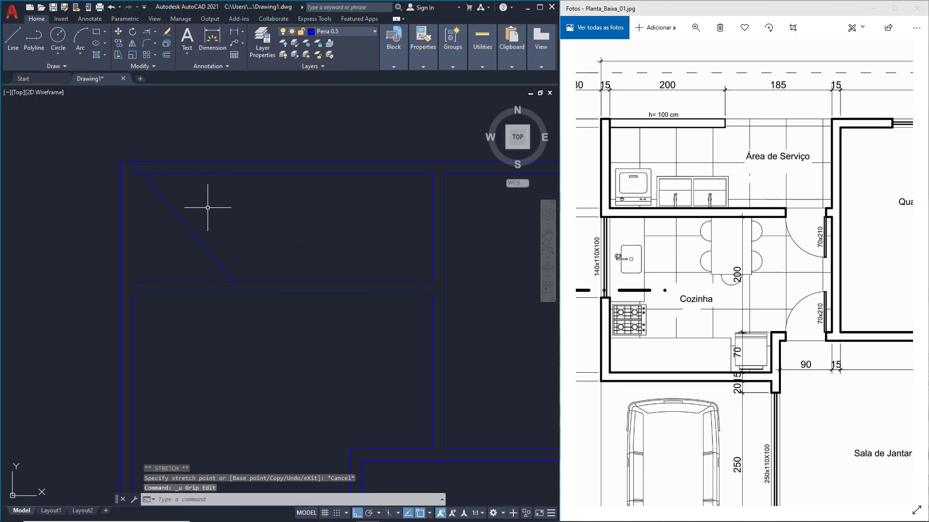
key("ctrl+z")
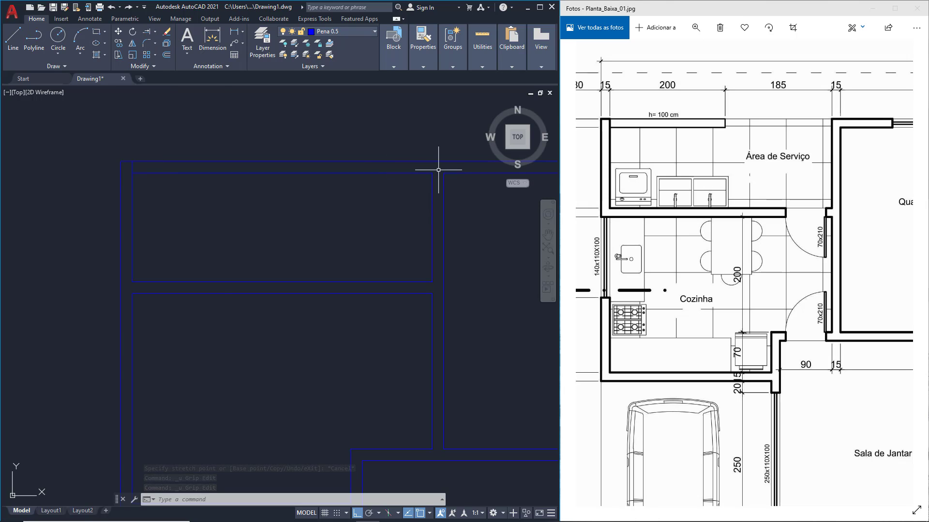
- Fillet the Área de Serviço's inner east wall line with the outer north wall line, keeping the part above Quarto de Casal
left_click(148, 44)
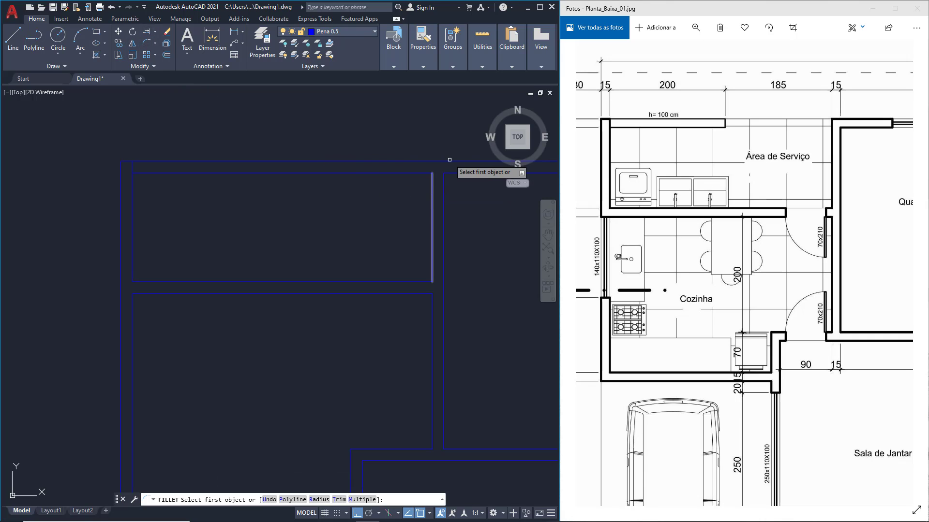
left_click(432, 184)
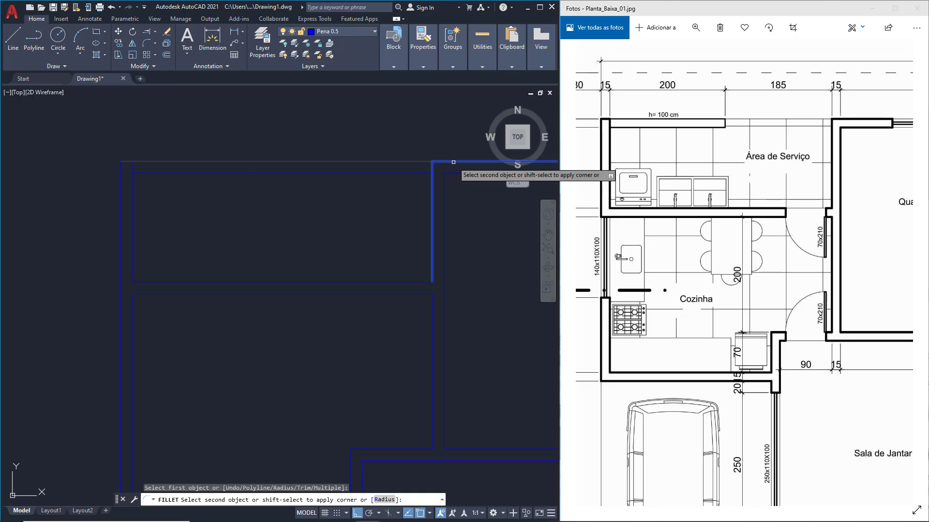
left_click(452, 161)
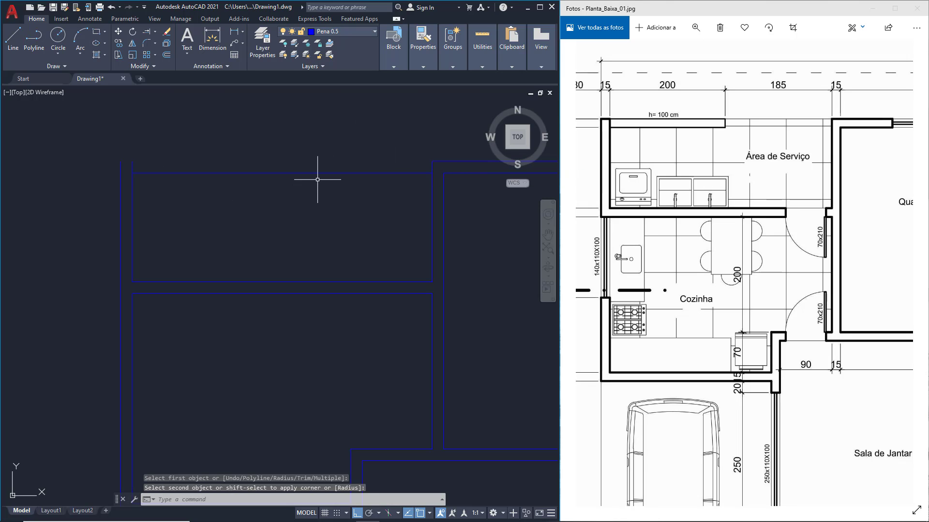
- Delete the remaining inner north wall line above the Área de Serviço
left_click(314, 198)
left_click(283, 155)
key("Delete")
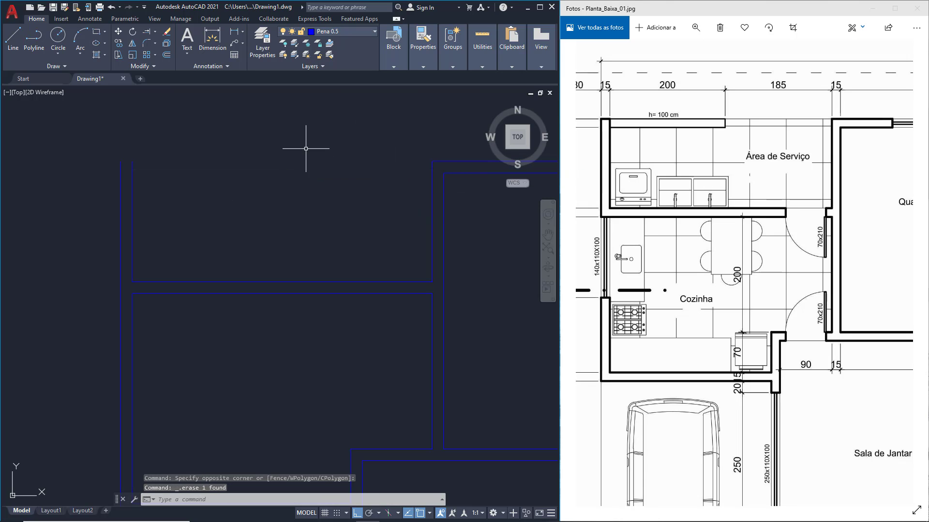
- Draw a short line closing the north end of the Área de Serviço's west wall between its inner and outer lines
left_click(9, 42)
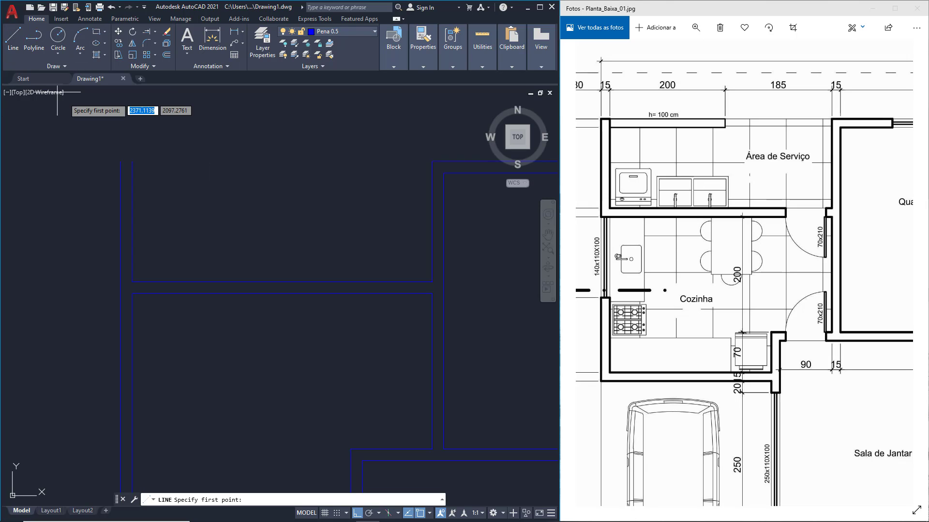
left_click(132, 161)
key("Escape")
scroll(305, 189, "down", 2)
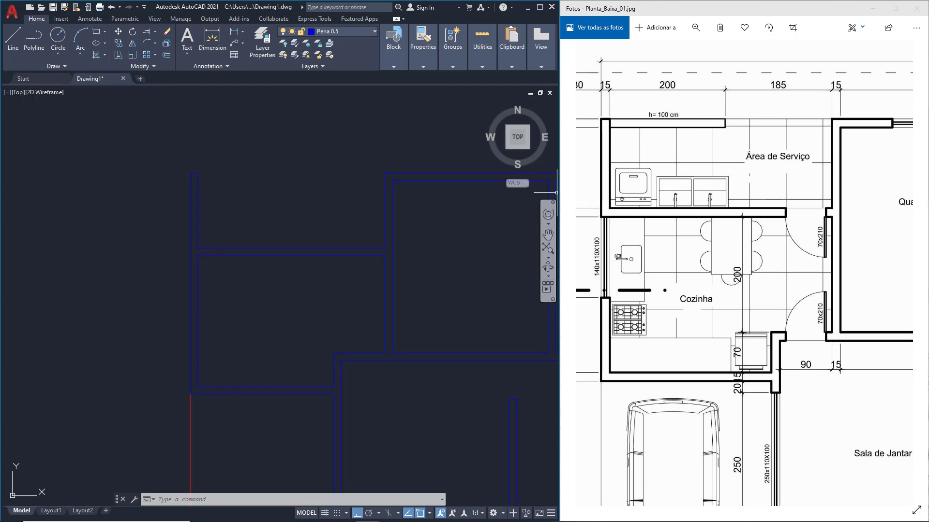
- On layer Pena 0.3, draw the Área de Serviço low wall's outer line 200 east from the west wall's inner north corner
left_click(353, 32)
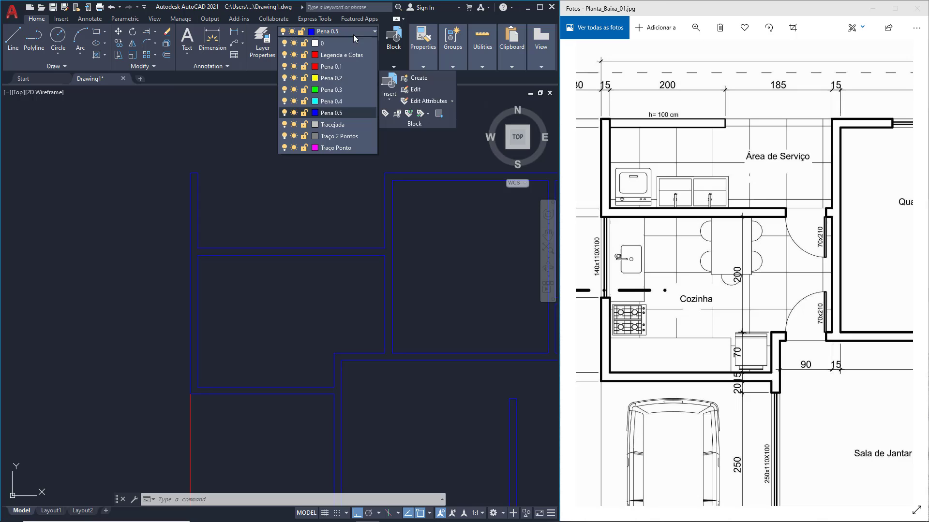
left_click(341, 94)
left_click(15, 42)
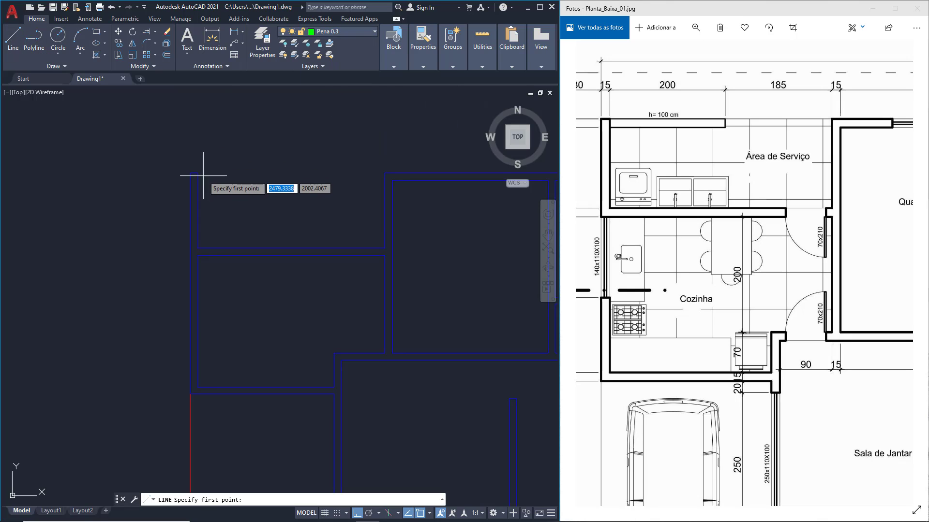
left_click(355, 31)
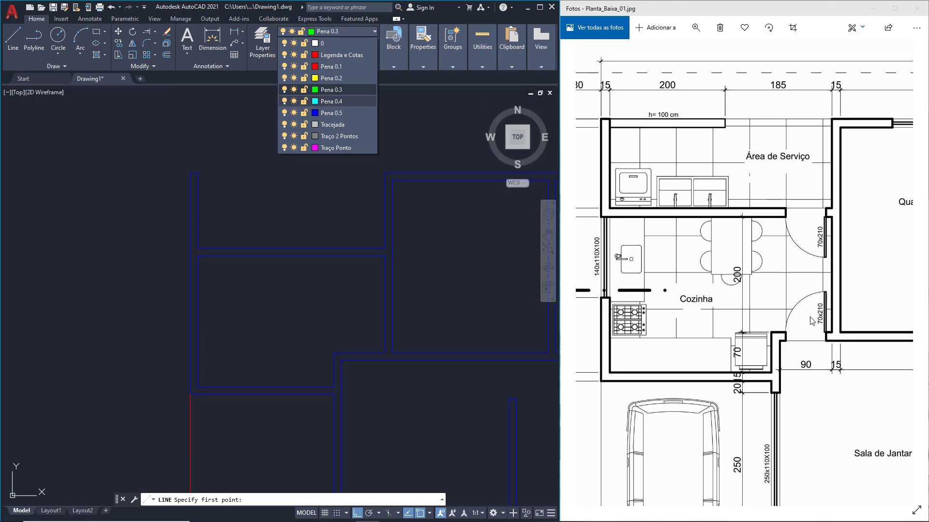
left_click(343, 89)
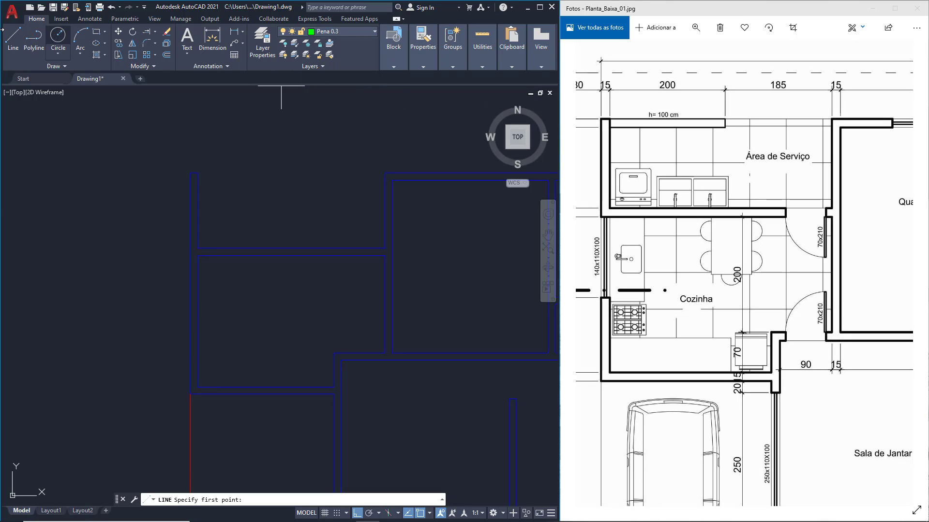
left_click(13, 39)
left_click(198, 173)
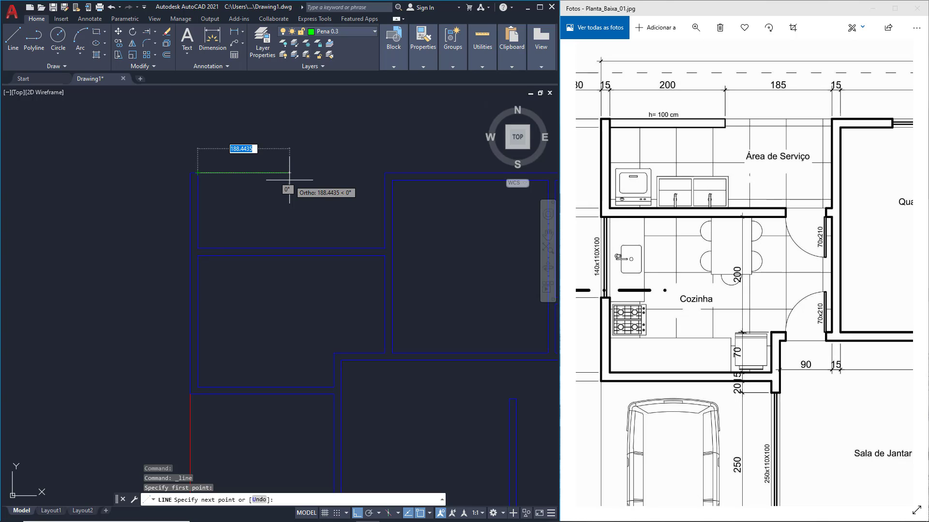
type("2")
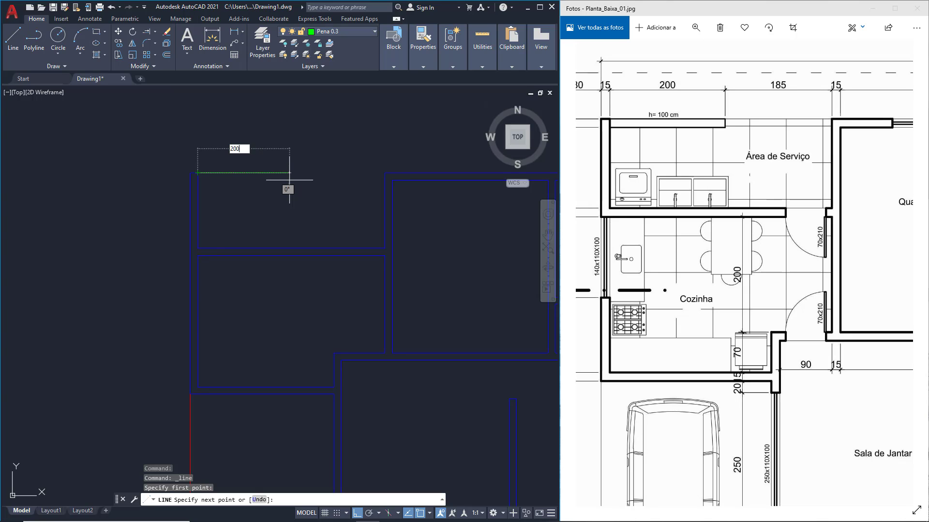
type("00")
key("Return")
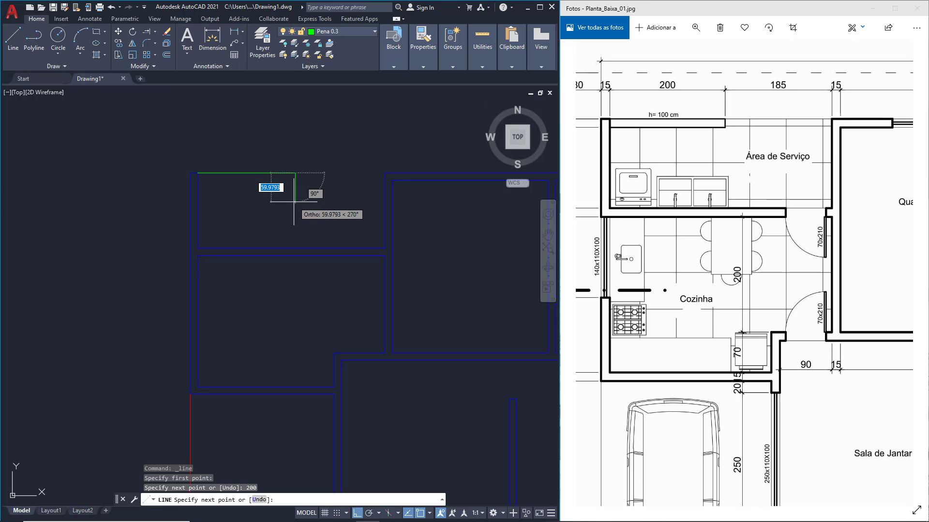
- Draw the low wall's east end 15 southward and its inner line back to the Área de Serviço's west wall
type("15")
key("Return")
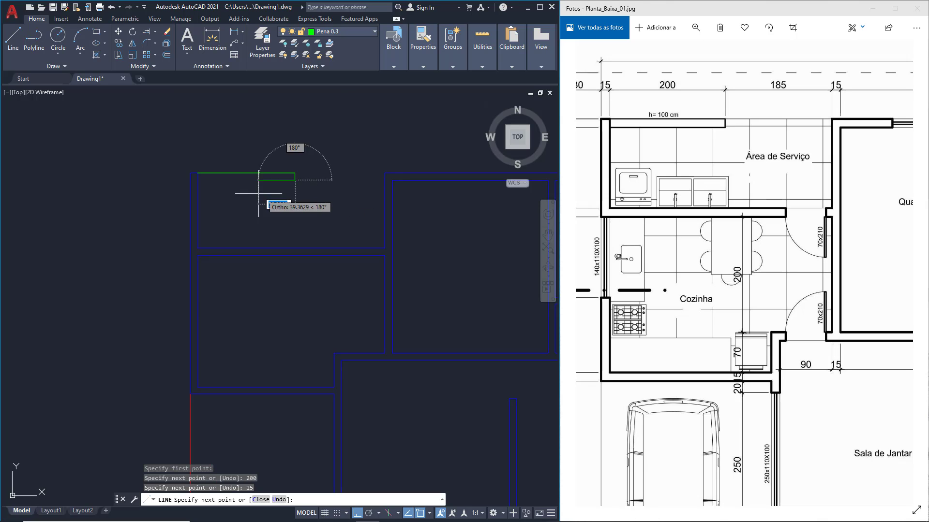
key("Return")
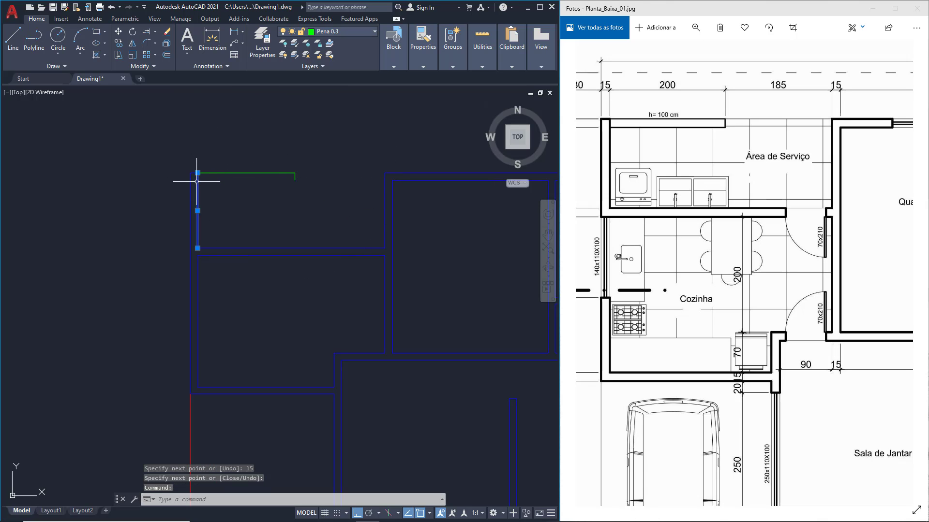
key("Return")
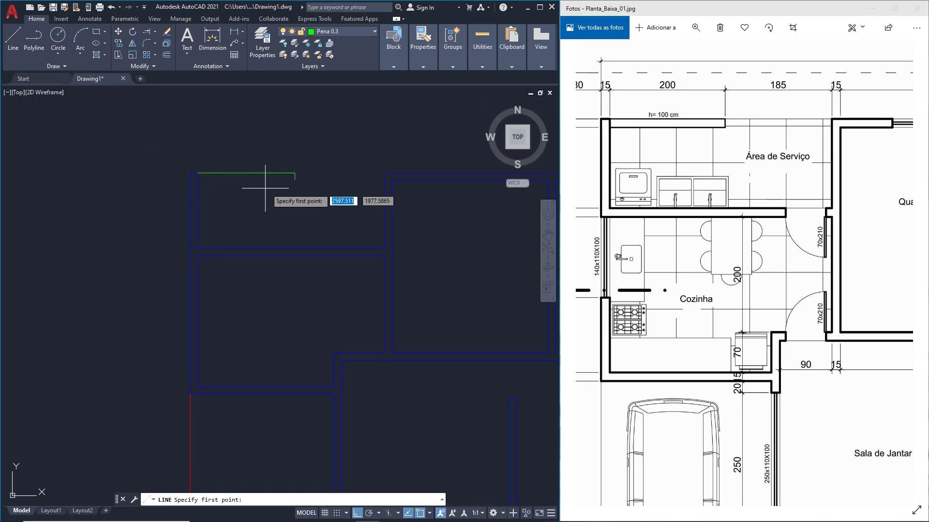
left_click(295, 180)
key("Return")
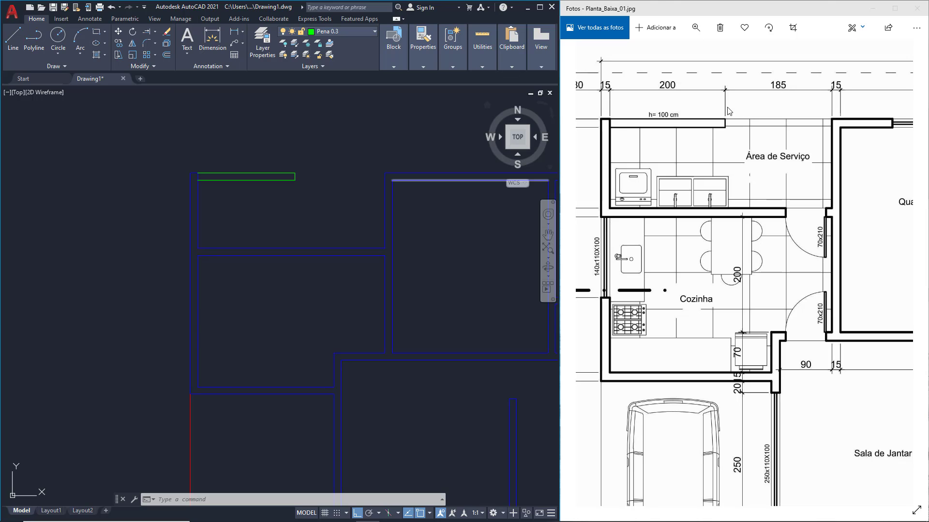
- On layer Pena 0.1, draw a line from the low wall's outer east corner to the outer corner of Quarto de Casal's wall
left_click_drag(667, 182, 670, 221)
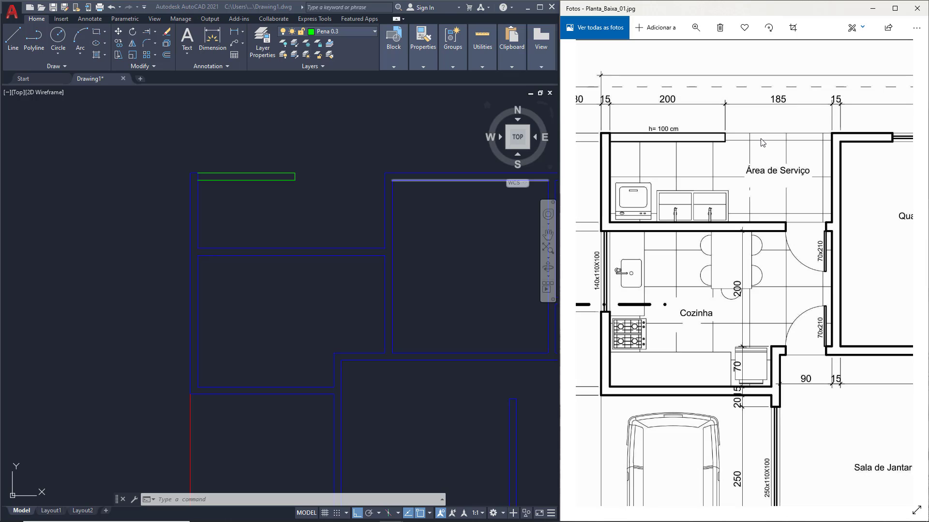
left_click_drag(822, 270, 770, 257)
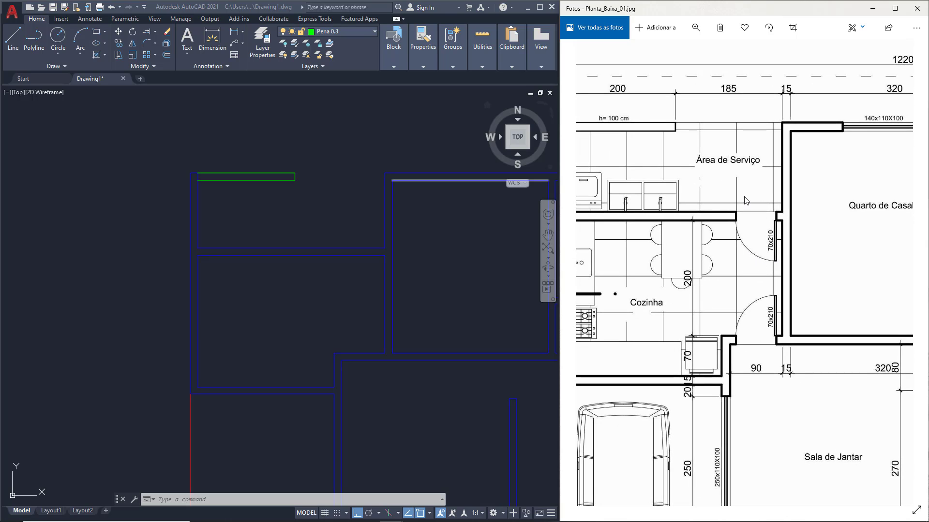
left_click_drag(726, 162, 774, 167)
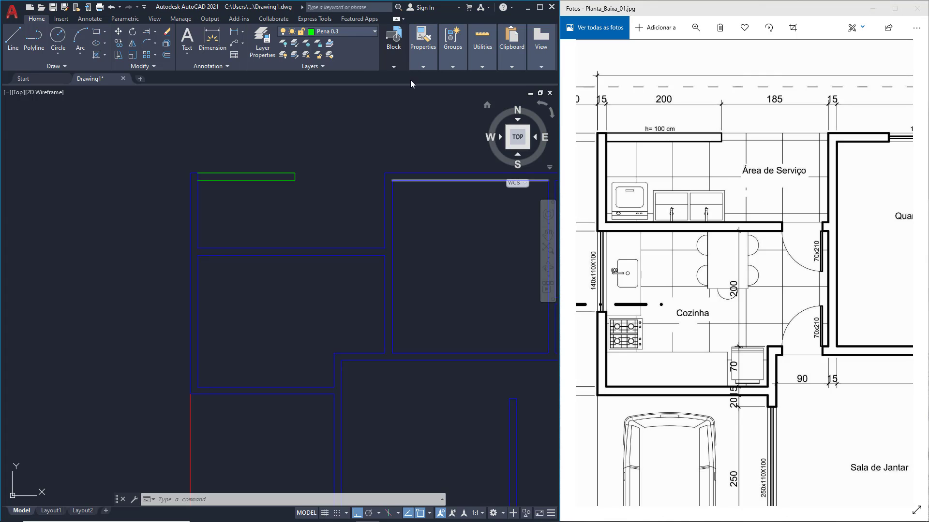
left_click(395, 67)
left_click(358, 33)
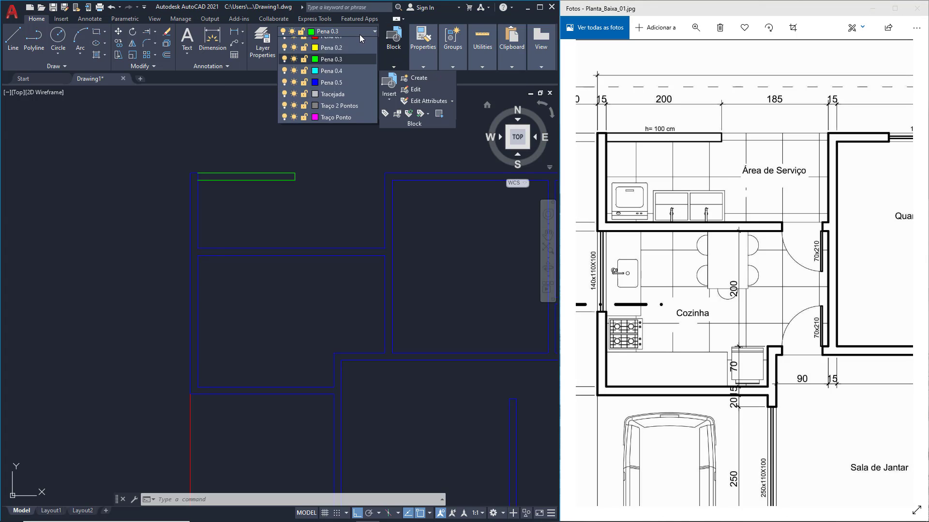
left_click(300, 42)
left_click(13, 38)
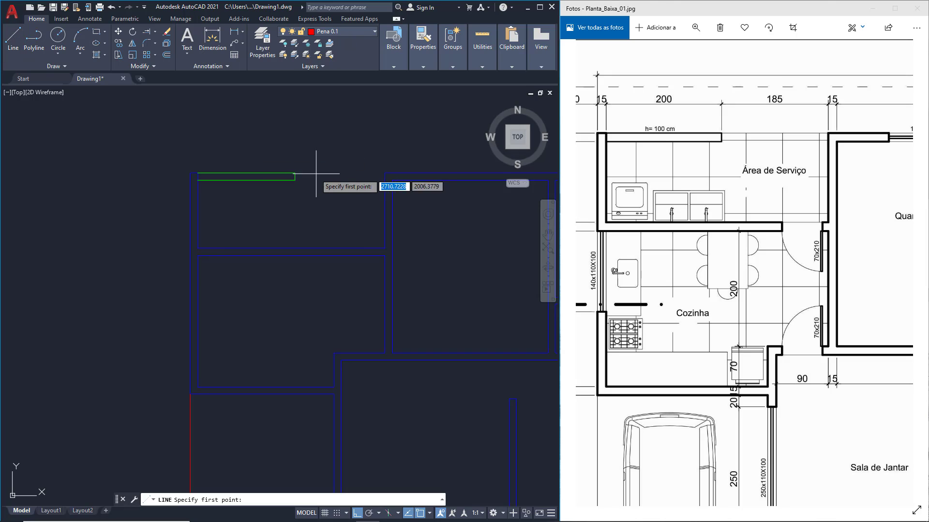
left_click(295, 173)
left_click(384, 173)
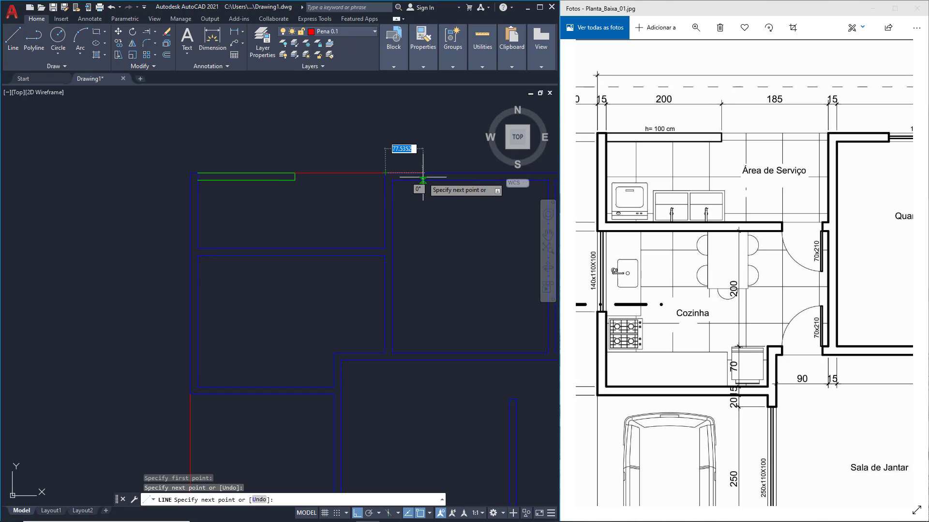
key("Return")
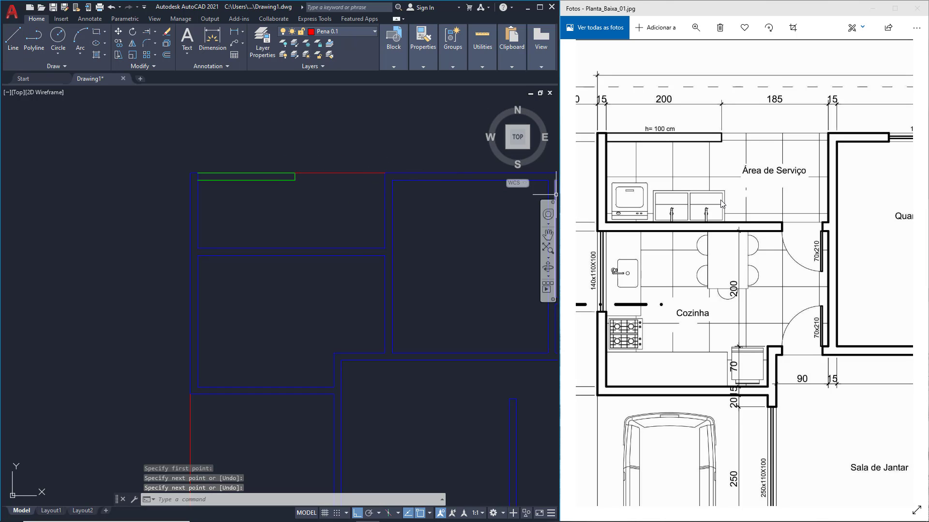
- Make Pena 0.5 the current layer
left_click_drag(727, 182, 774, 192)
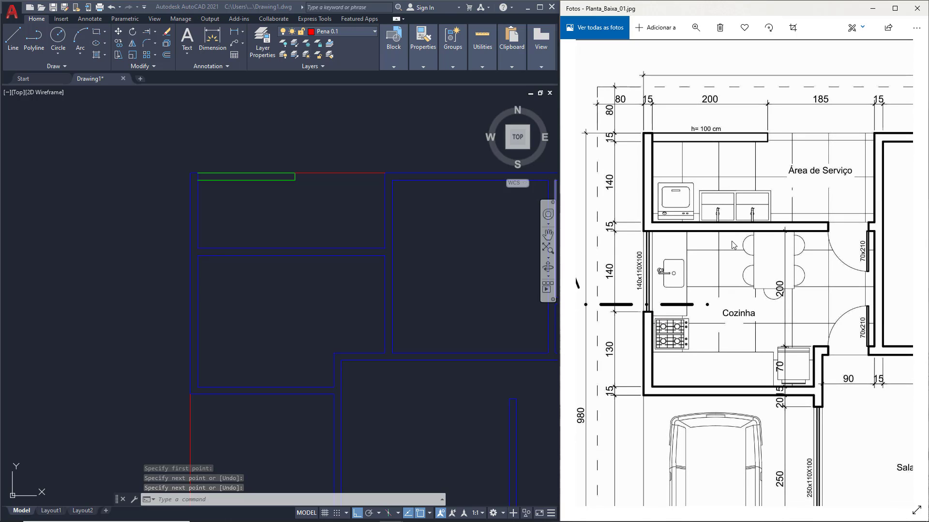
left_click_drag(738, 244, 712, 162)
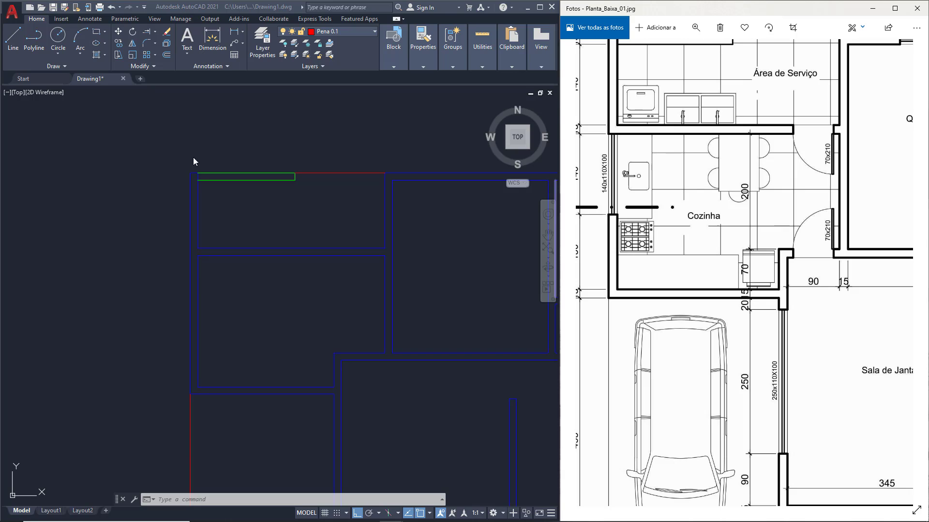
left_click(344, 33)
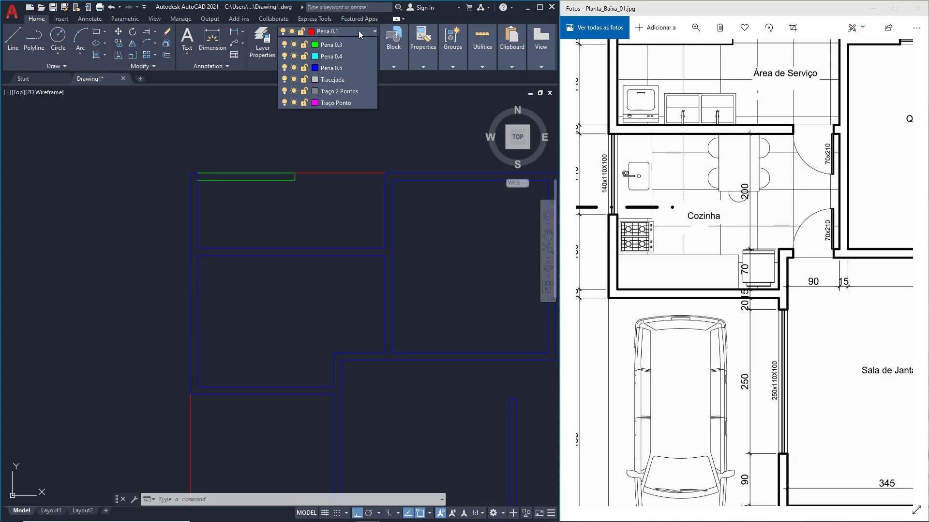
left_click(329, 77)
- Try closing the west wall at the Cozinha's north line with a short line, undo it, and cancel a grip stretch of that line
left_click(15, 41)
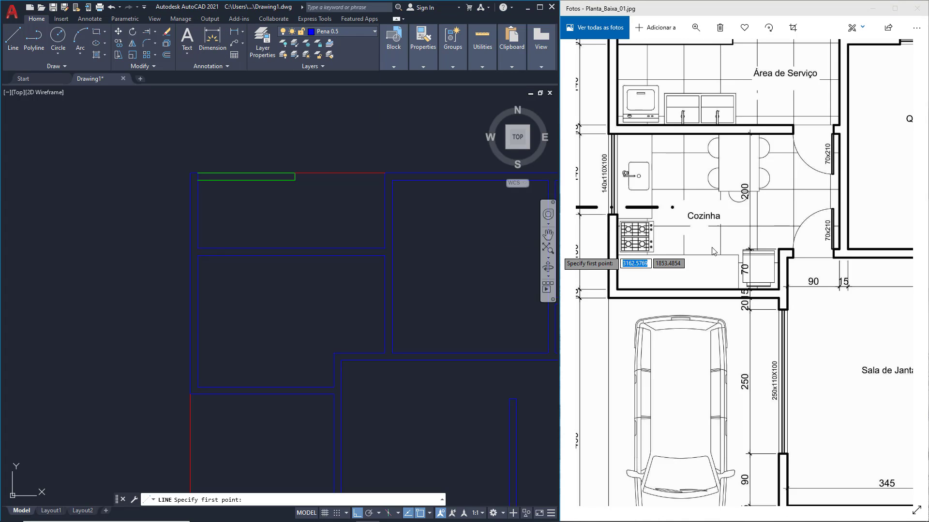
left_click(190, 256)
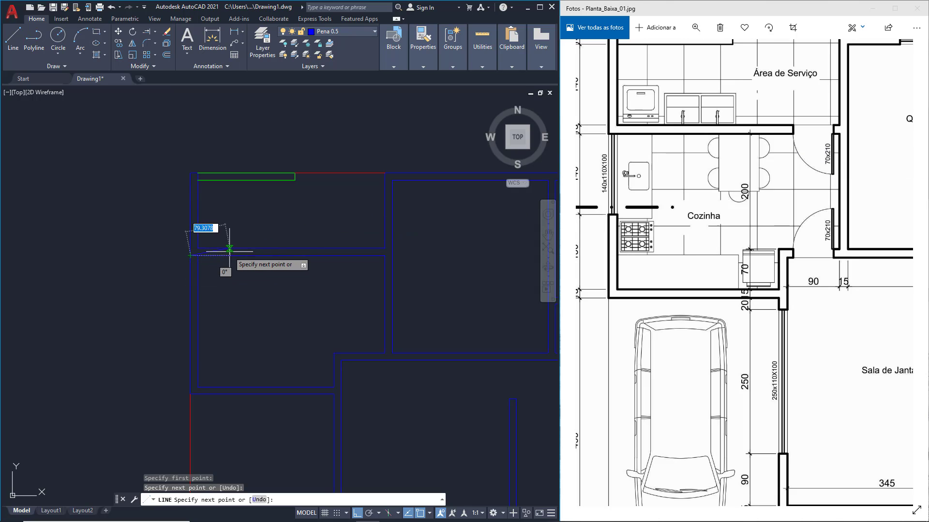
key("Return")
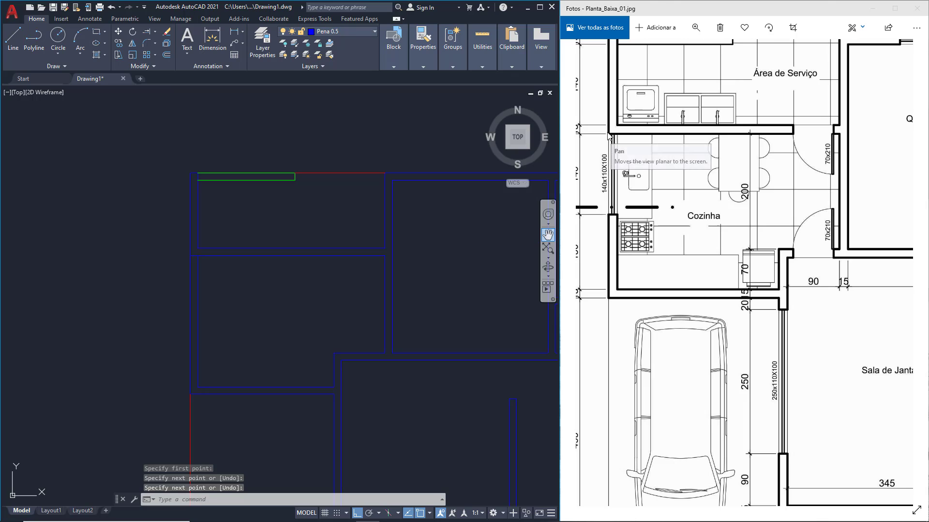
key("ctrl+z")
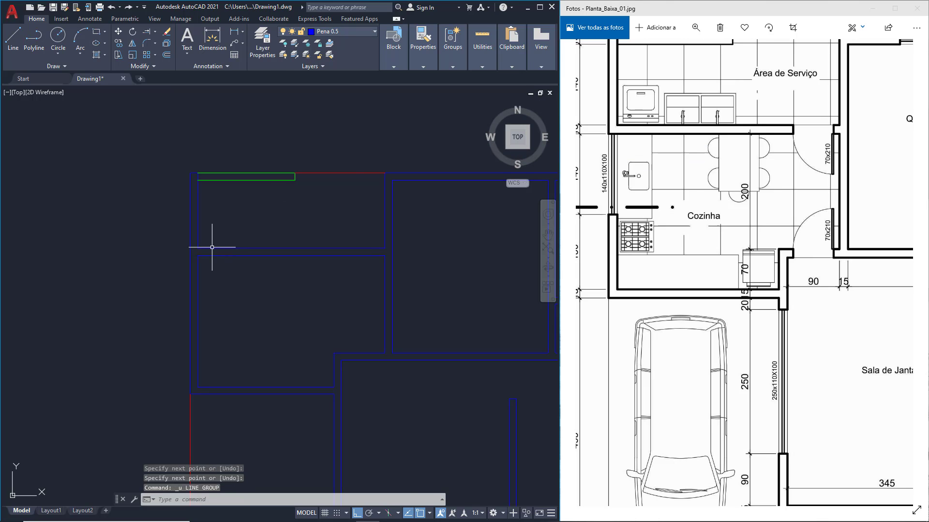
left_click(191, 254)
left_click(191, 255)
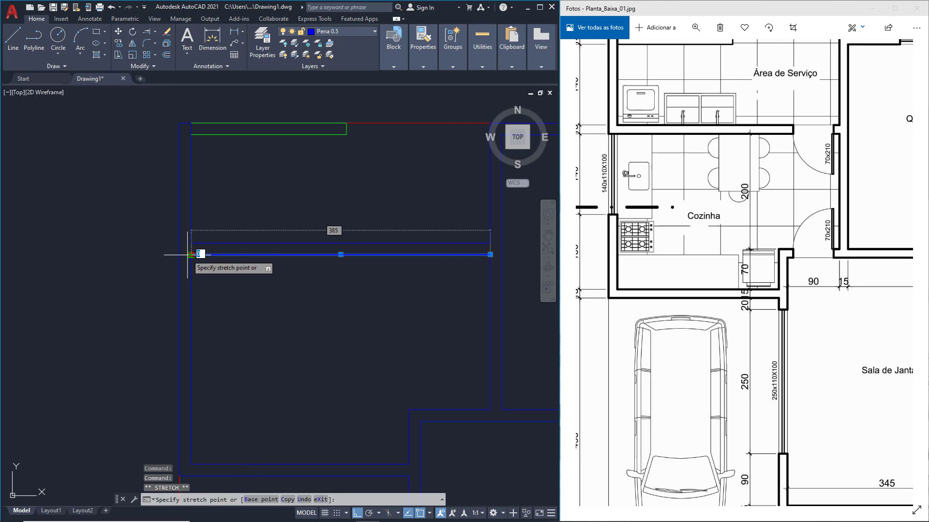
key("Escape")
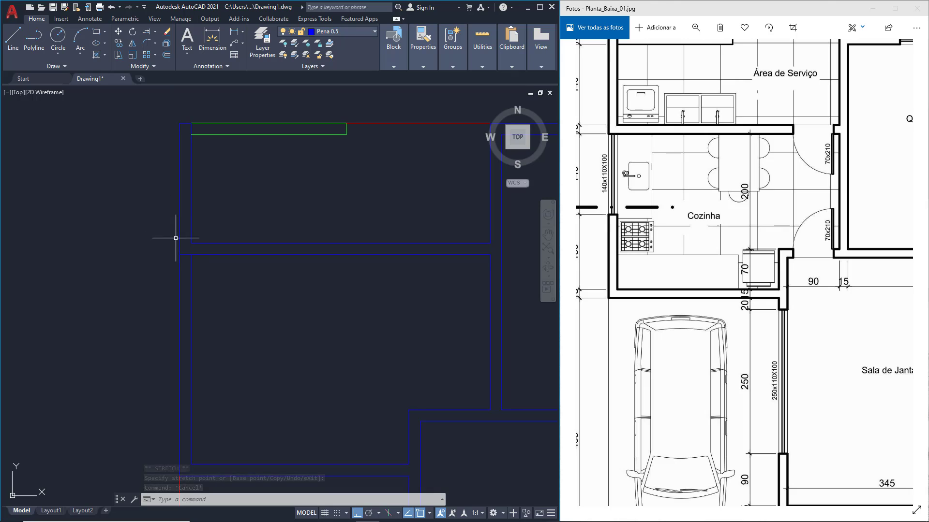
- Draw a short line across the west wall's thickness, level with the Cozinha's inner north wall line
left_click(13, 38)
left_click(189, 260)
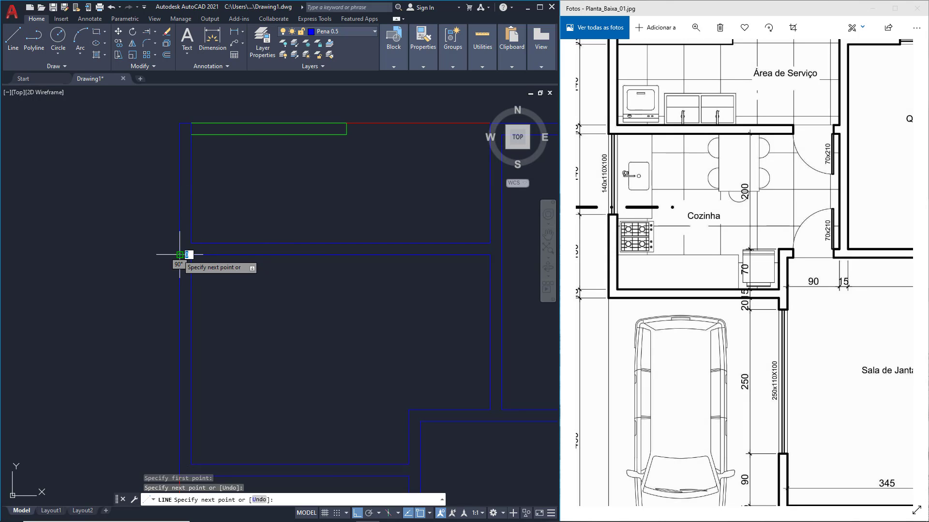
key("Escape")
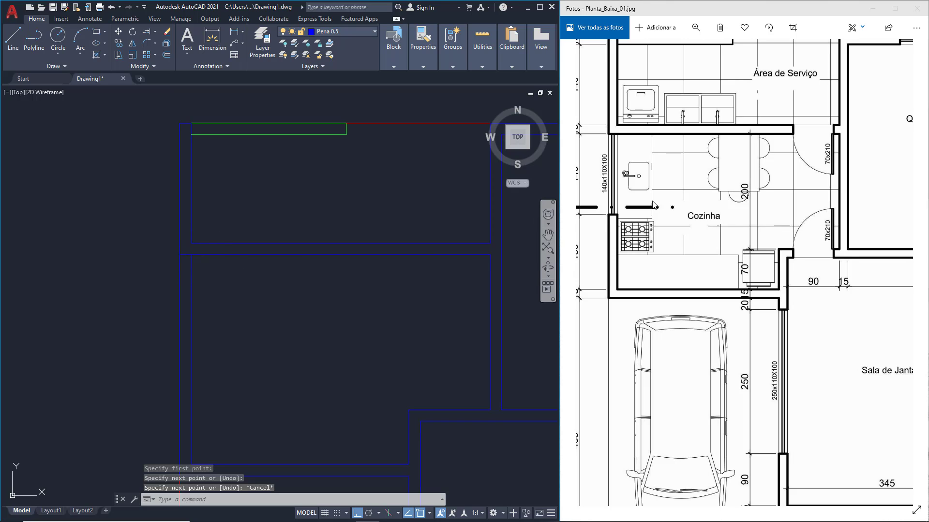
left_click(608, 218)
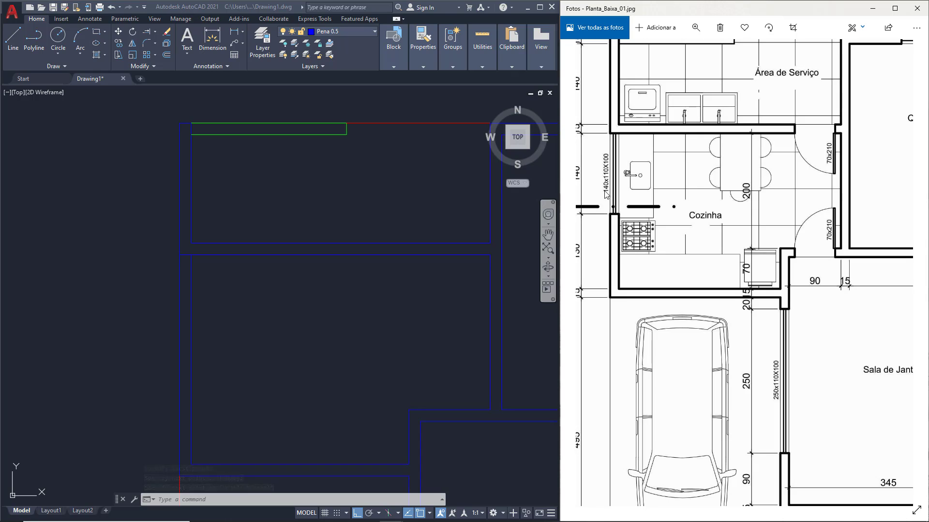
left_click(166, 55)
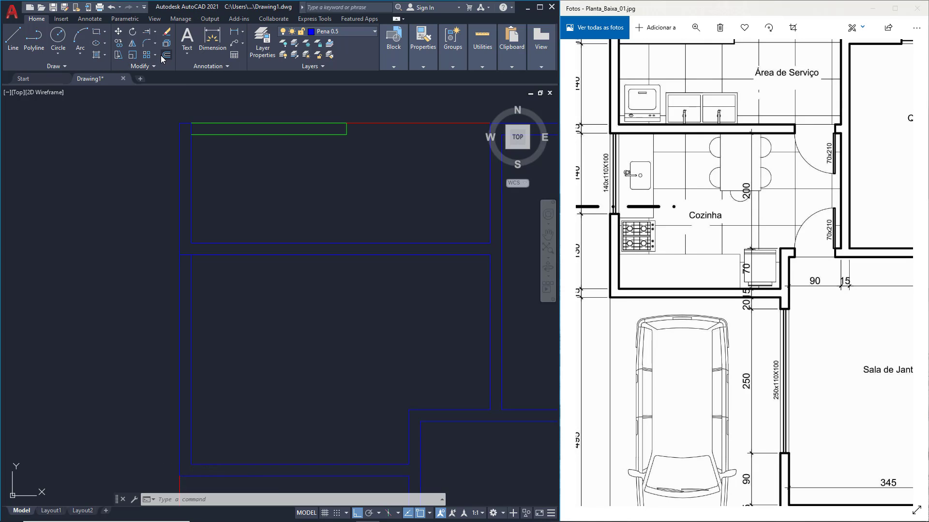
type("140")
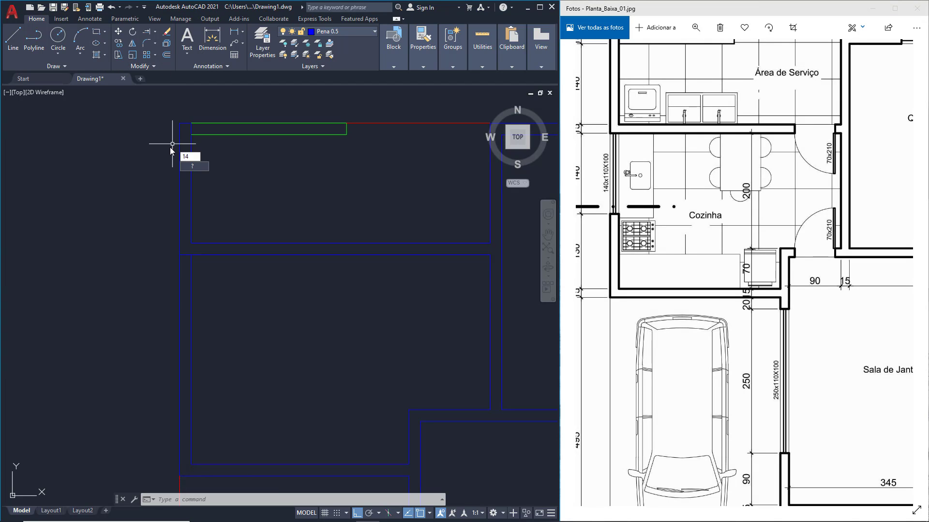
key("Return")
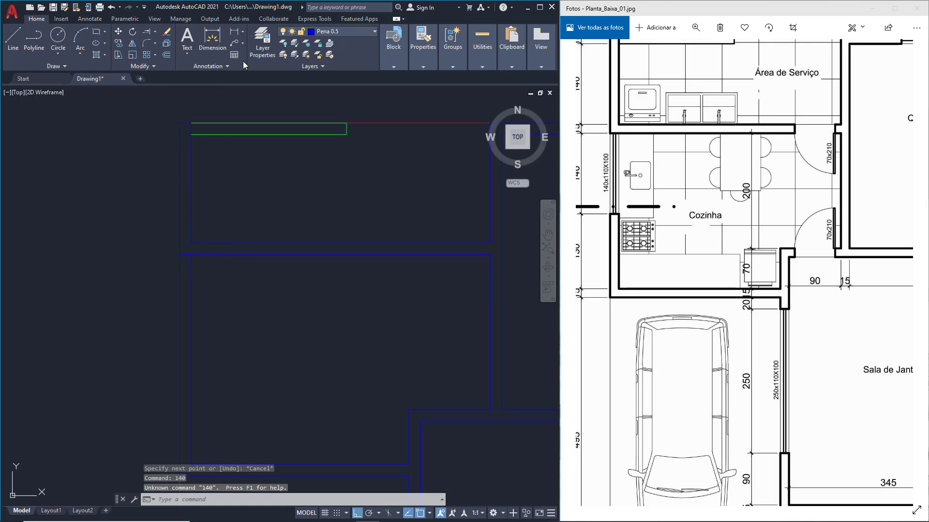
- Offset the short line across the Cozinha's west wall 140 to the south
left_click(166, 55)
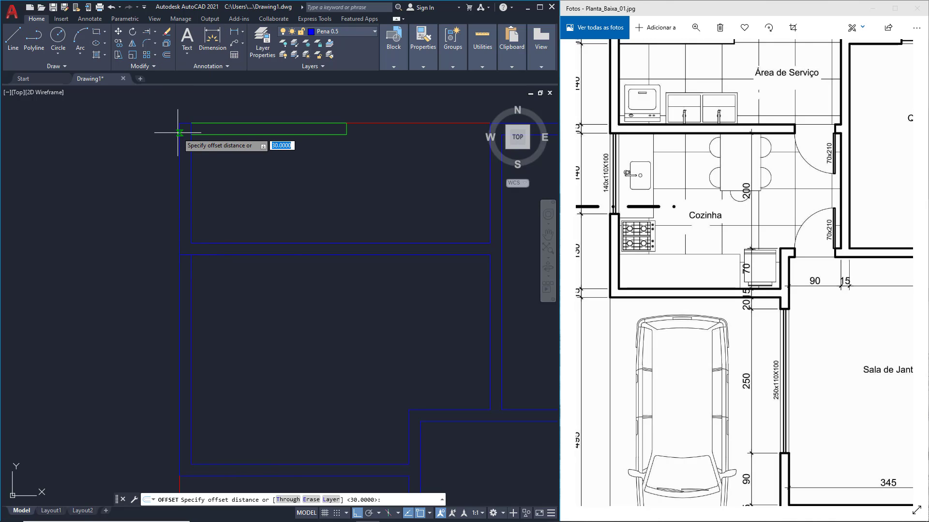
type("14")
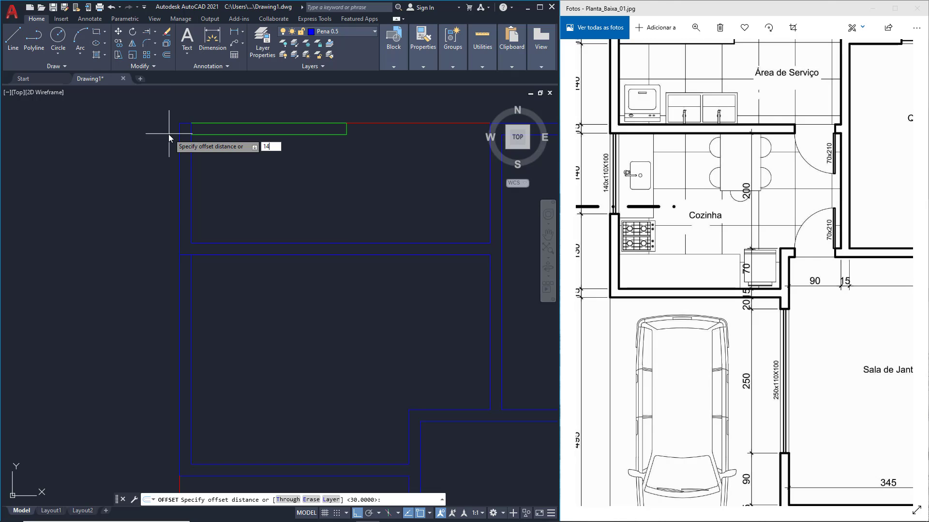
type("0")
key("Return")
left_click(186, 255)
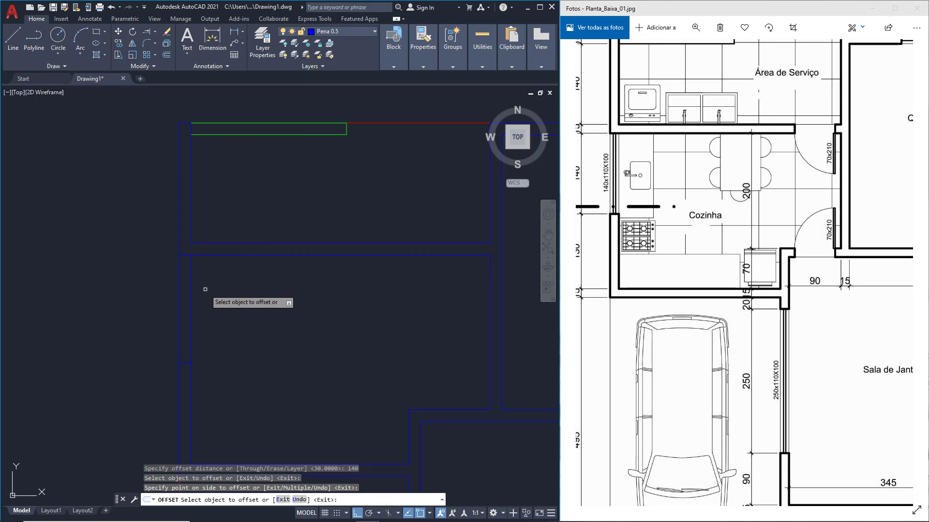
left_click(224, 296)
key("Return")
- Trim both faces of the west wall between the two short lines to open the Cozinha's window gap
left_click(155, 33)
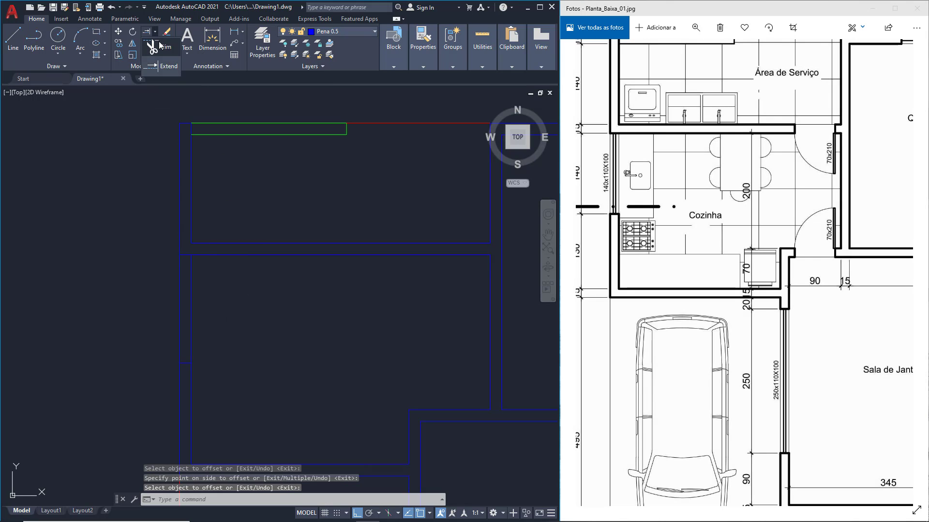
left_click(158, 45)
left_click(207, 302)
left_click(81, 301)
key("Return")
- On layer Pena 0.3, draw lines across the Cozinha's window opening along the wall's outer and inner faces
scroll(359, 292, "down", 2)
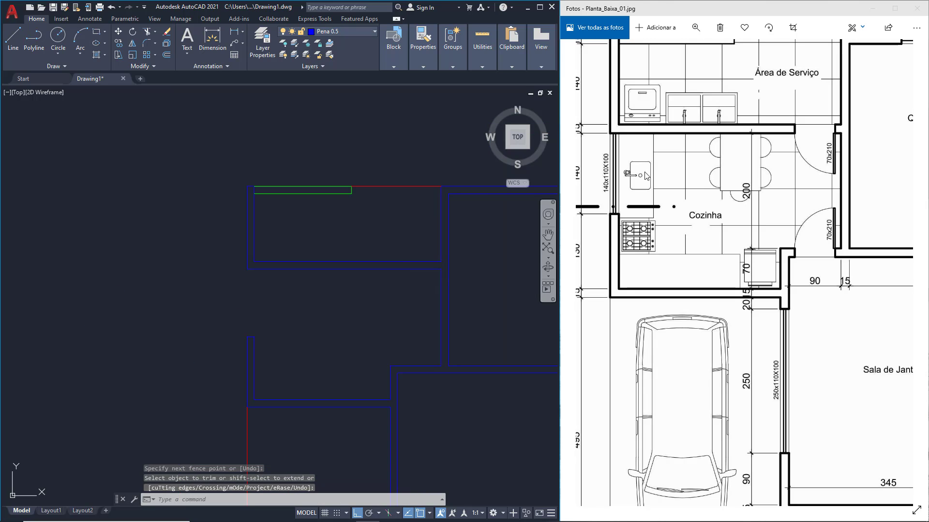
scroll(256, 336, "up", 2)
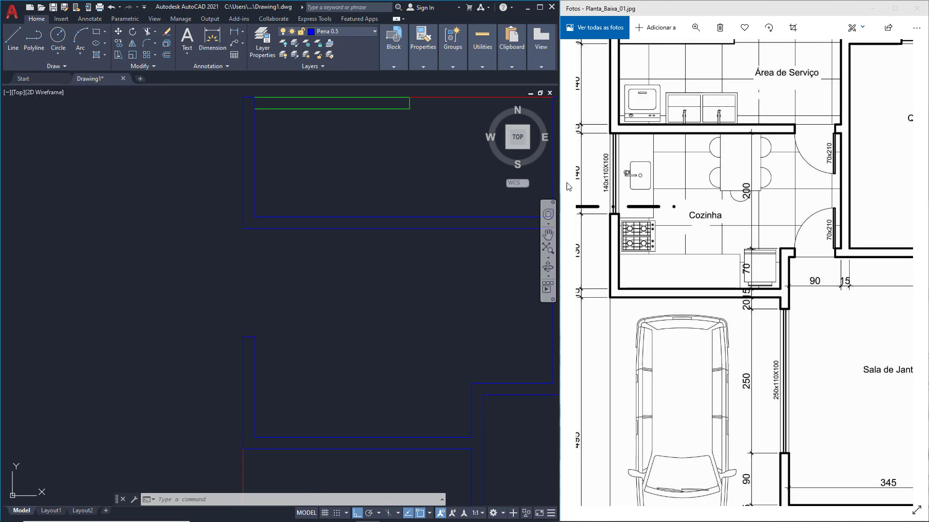
left_click(339, 30)
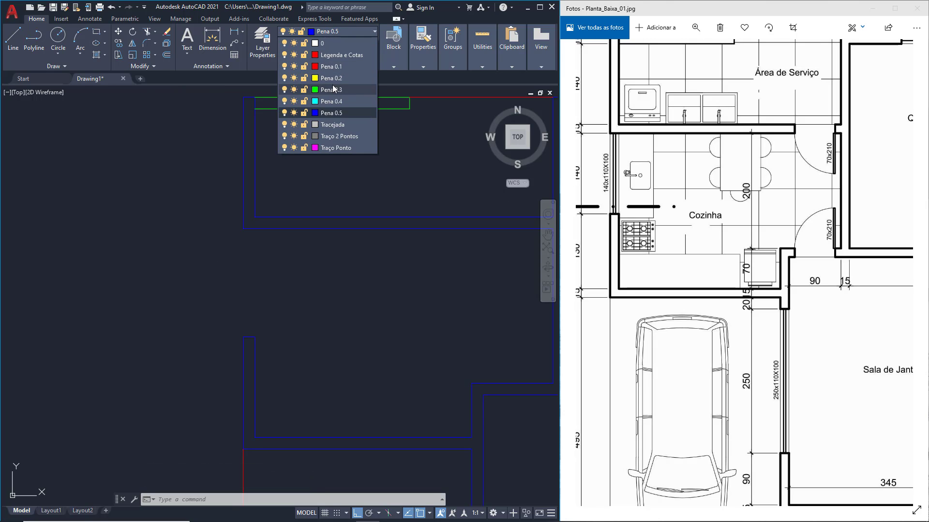
left_click(334, 92)
left_click(13, 39)
left_click(243, 228)
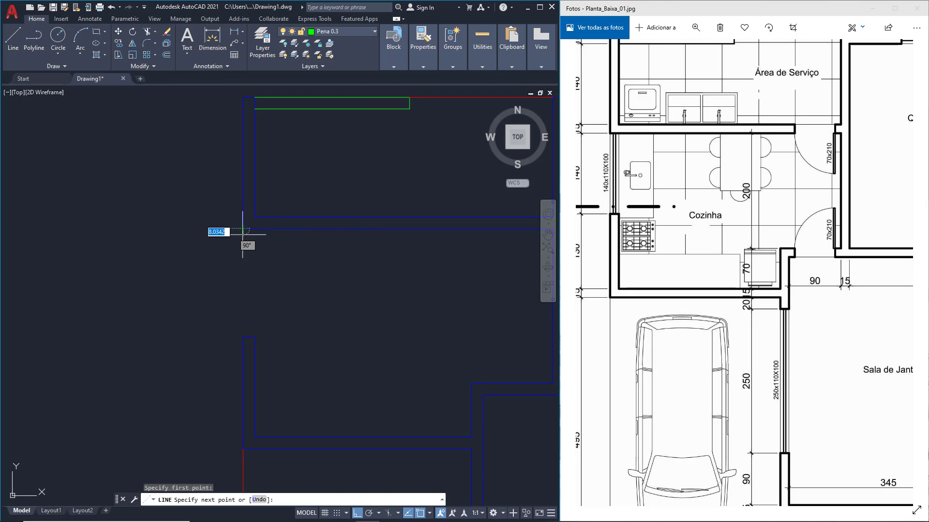
key("Return")
key("Return")
left_click(254, 337)
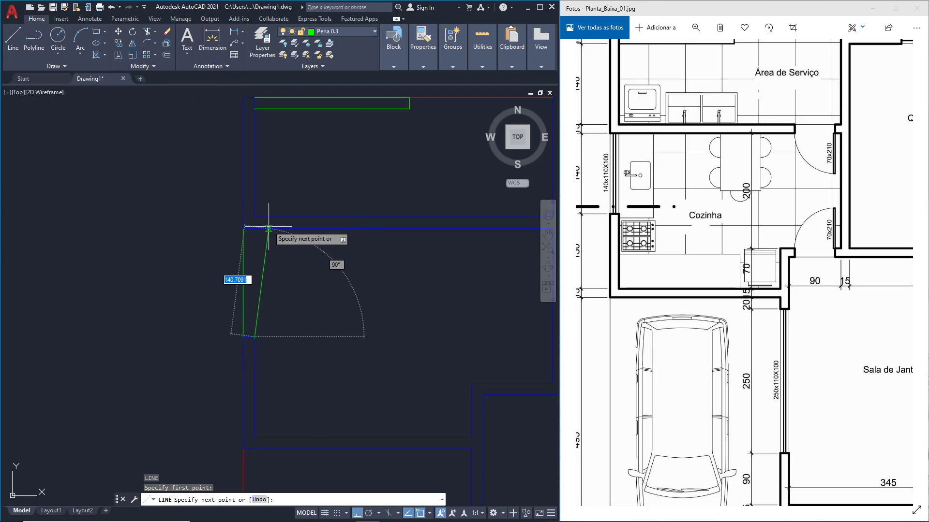
left_click(255, 229)
key("Return")
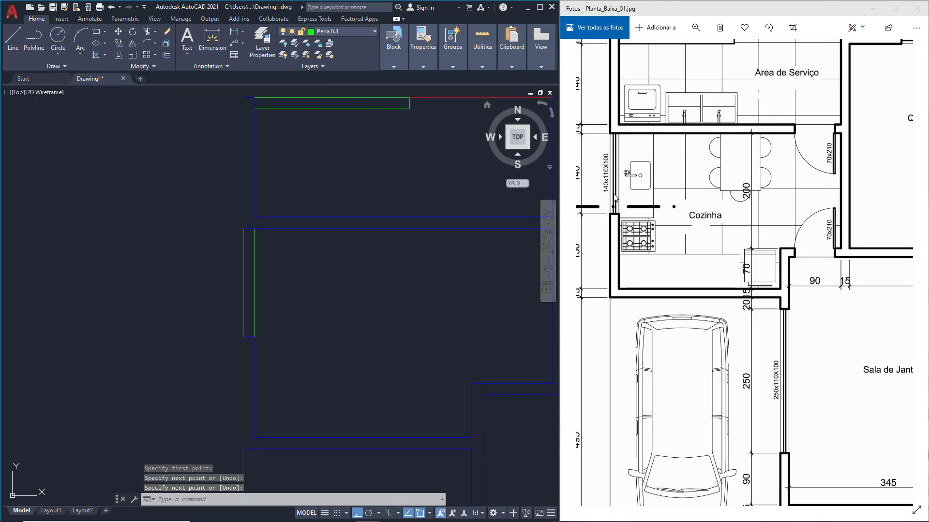
- On layer Pena 0.4, draw a line down the middle of the Cozinha's window opening, from one wall end to the other
left_click(339, 32)
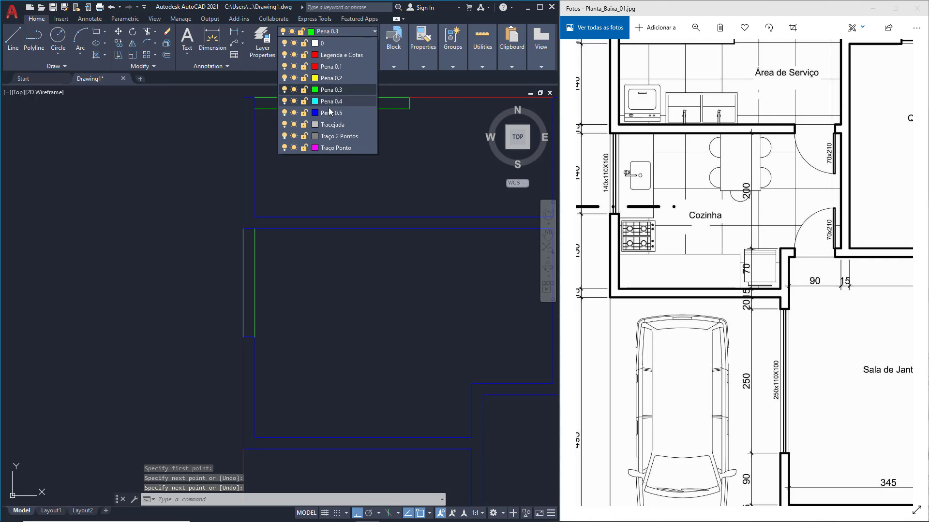
left_click(332, 107)
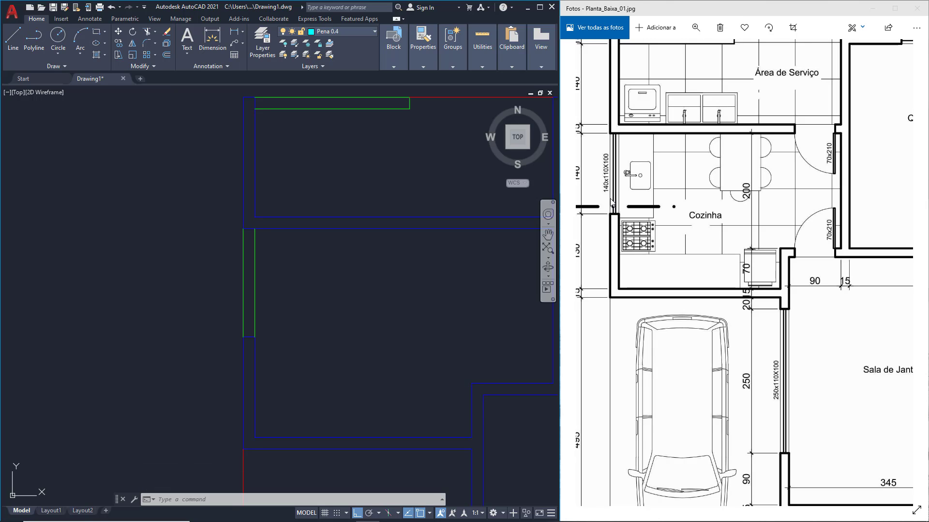
left_click(13, 38)
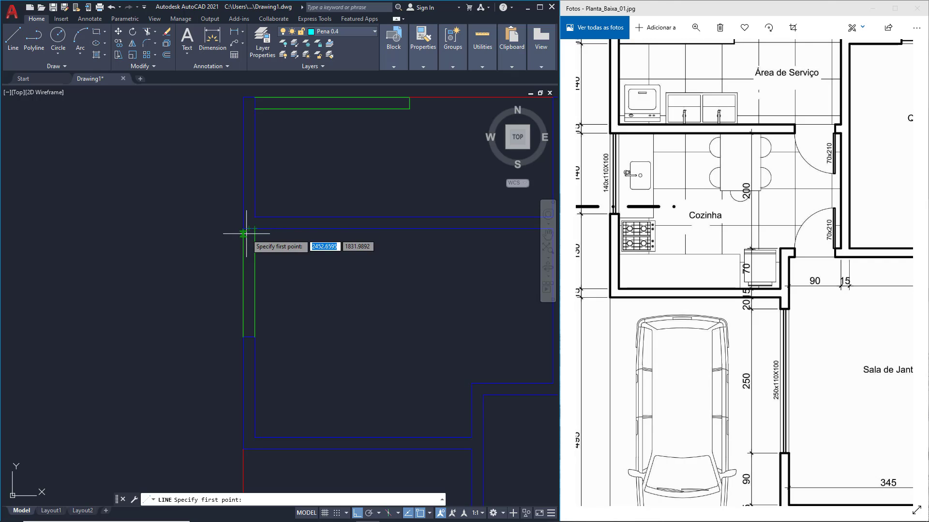
left_click(249, 229)
left_click(249, 337)
key("Return")
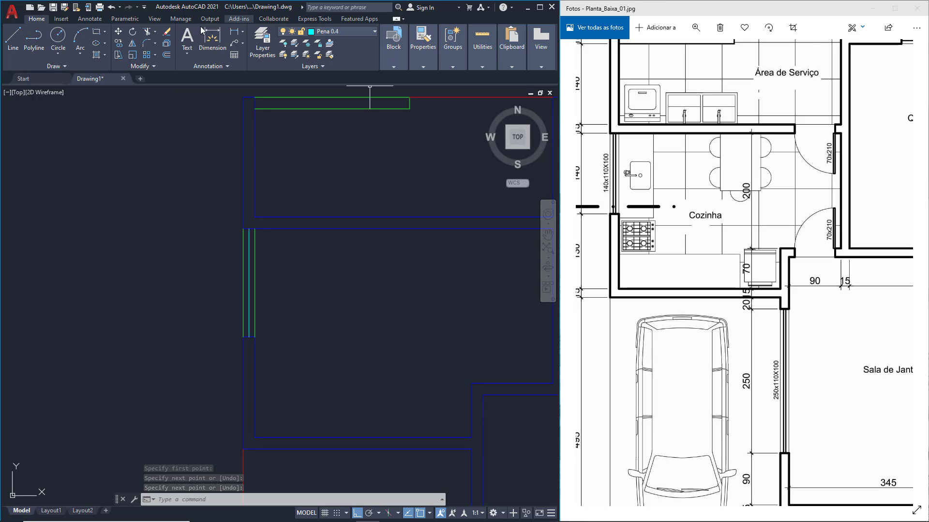
- Offset the Cozinha window's middle line 1.5 to each side and erase the original middle line
left_click(166, 55)
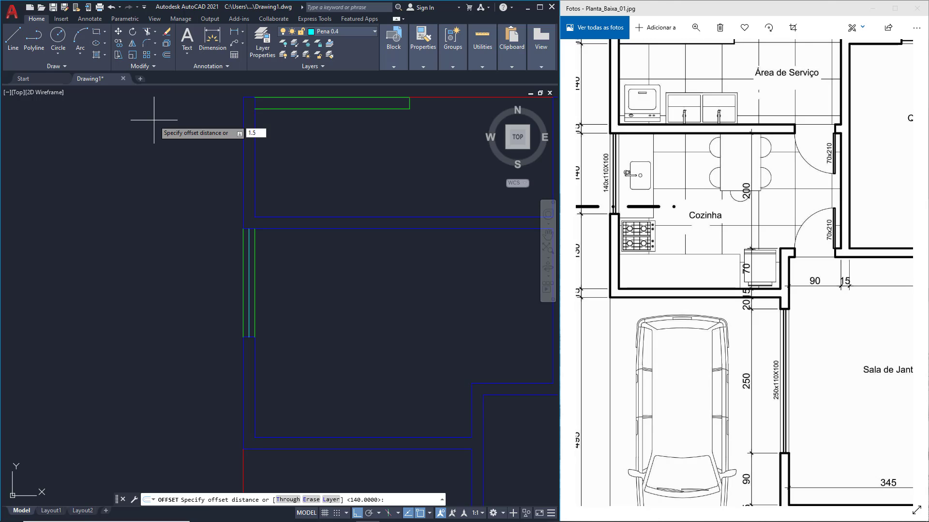
key("Return")
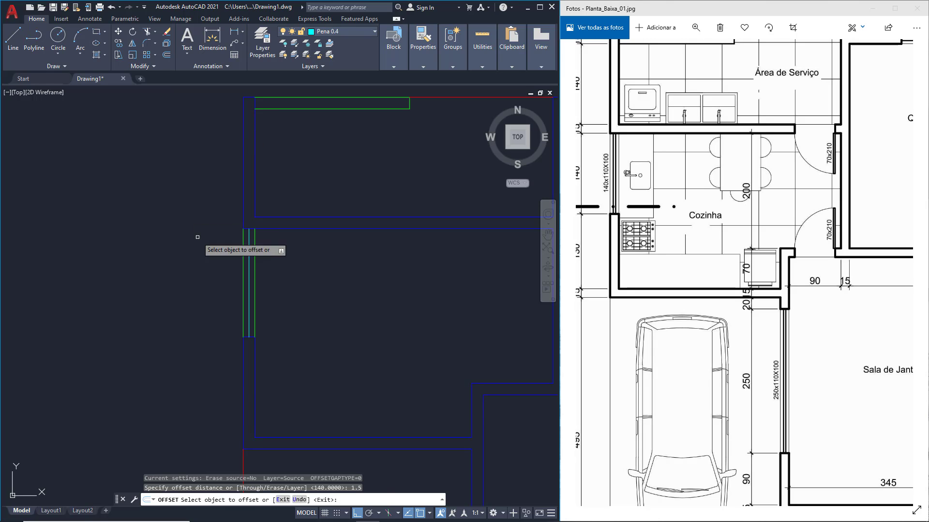
left_click(249, 254)
left_click(289, 253)
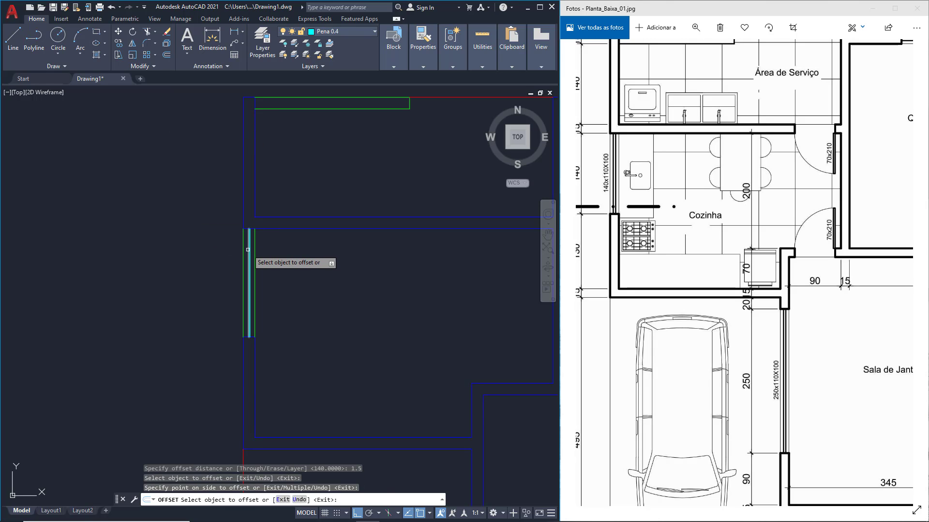
left_click(249, 254)
left_click(263, 252)
scroll(246, 247, "up", 2)
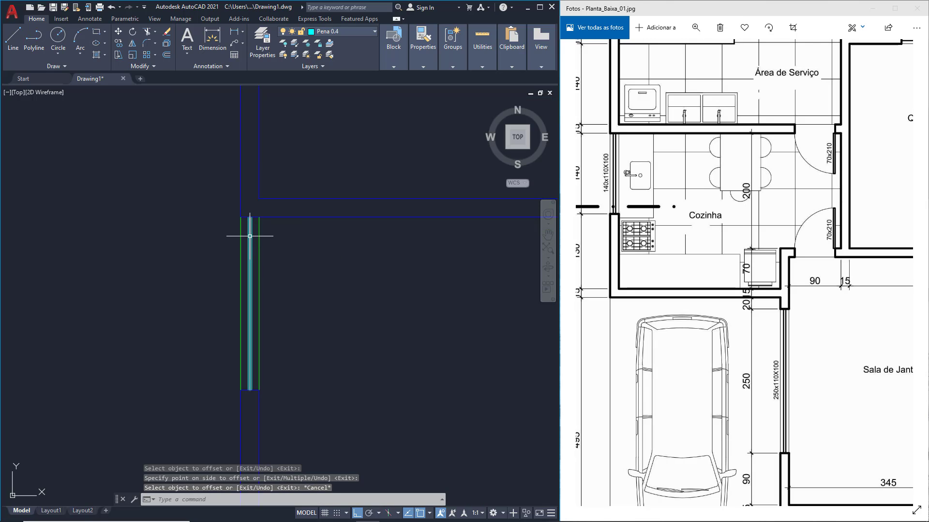
key("Escape")
left_click(249, 236)
key("Delete")
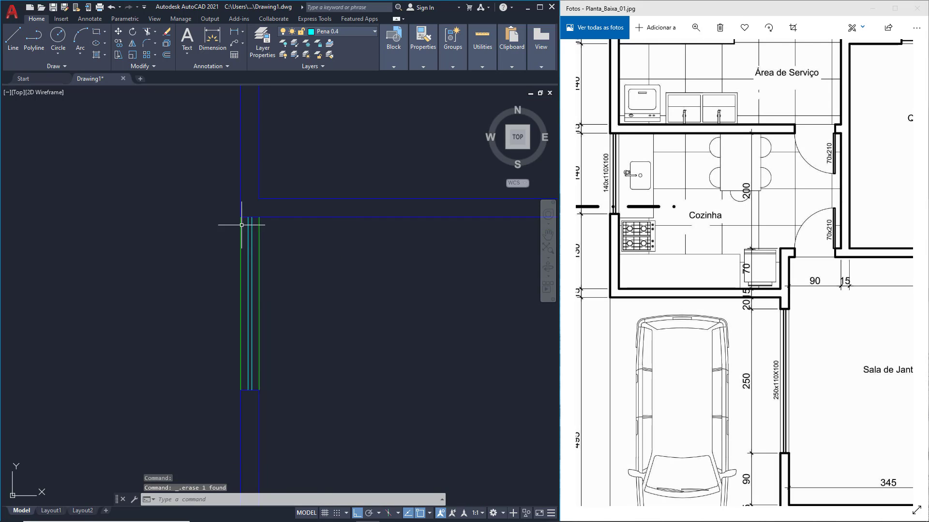
- On layer Pena 0.5, draw a short line across Sala de Jantar's west wall, level with the Cozinha's outer south wall line
scroll(261, 219, "down", 2)
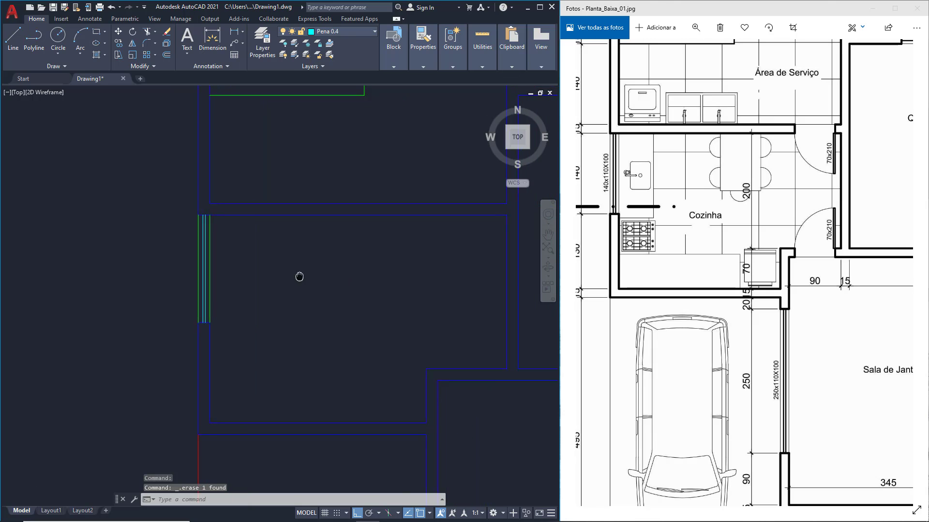
middle_click_drag(356, 274, 274, 270)
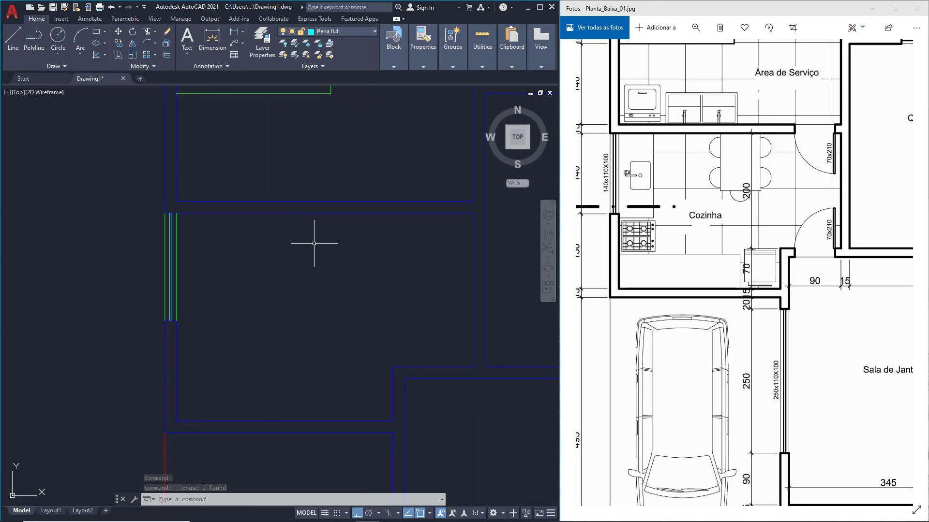
scroll(310, 244, "down", 2)
middle_click_drag(329, 303, 248, 235)
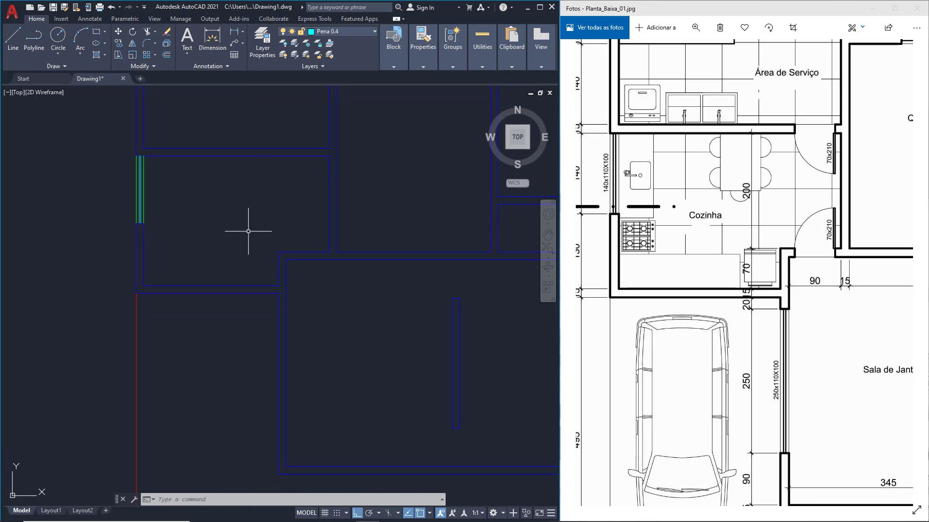
left_click_drag(797, 343, 674, 297)
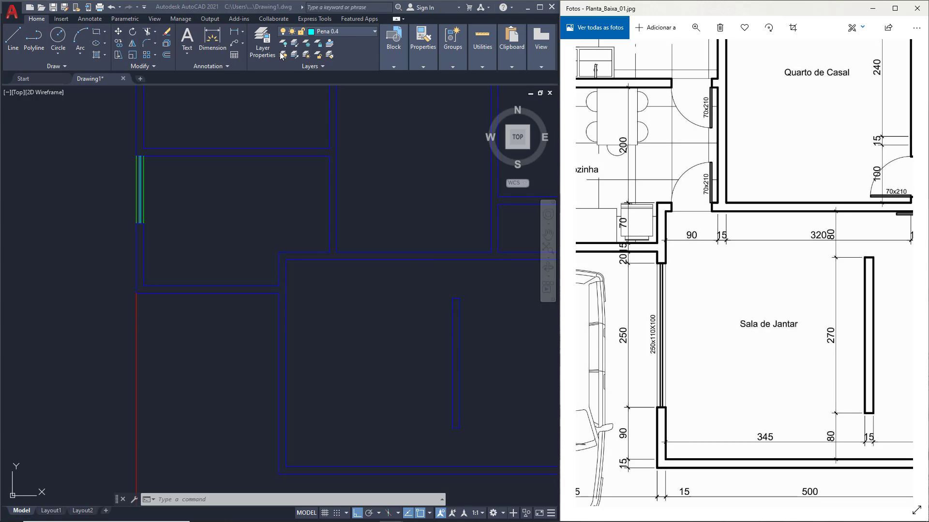
left_click(348, 40)
left_click(347, 37)
left_click(335, 112)
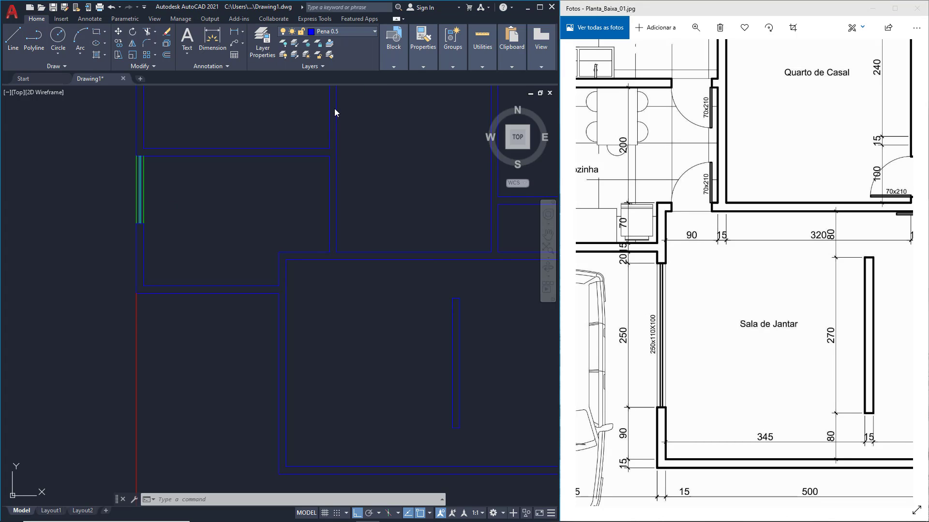
left_click(13, 38)
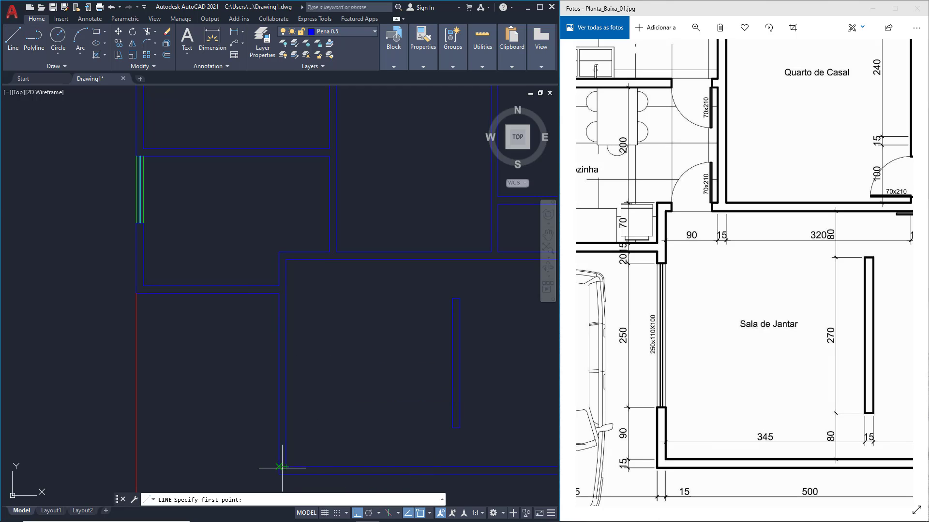
left_click(285, 293)
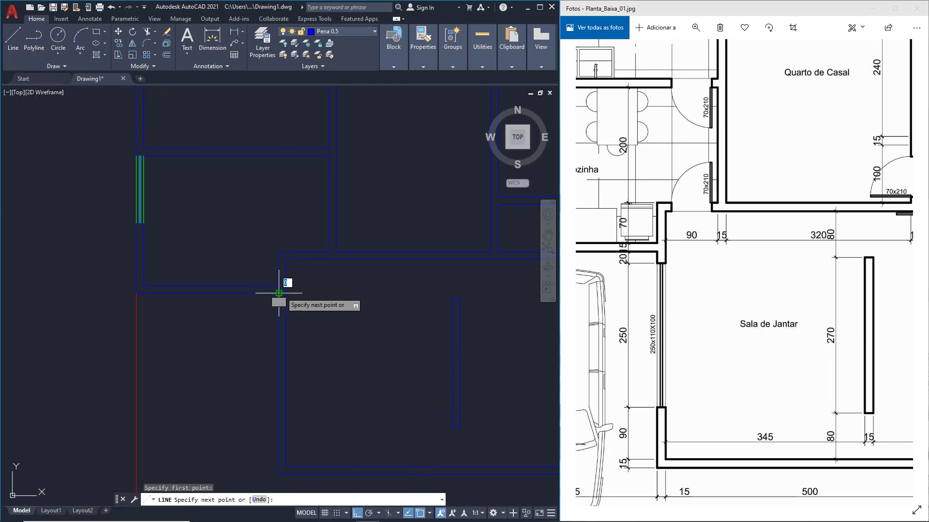
key("Escape")
- Offset the short line across Sala de Jantar's west wall 20 to the south
key("o")
key("Return")
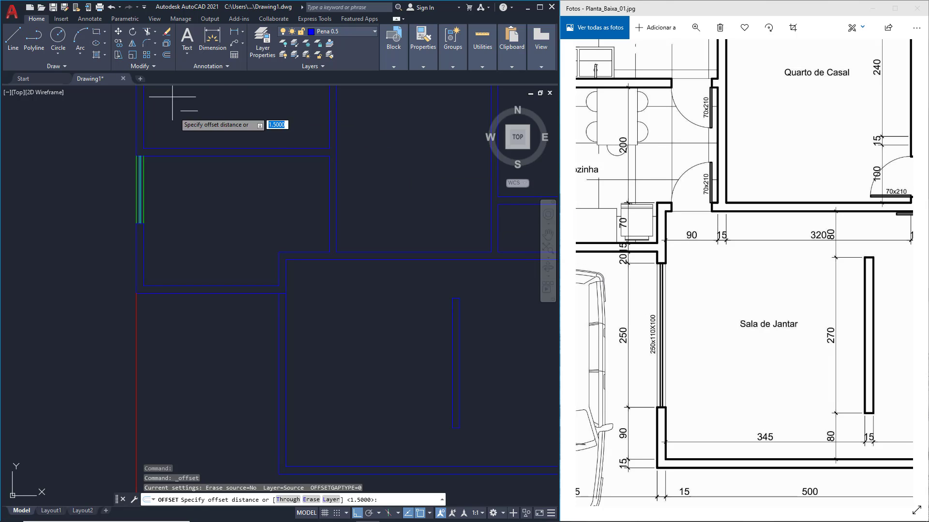
type("20")
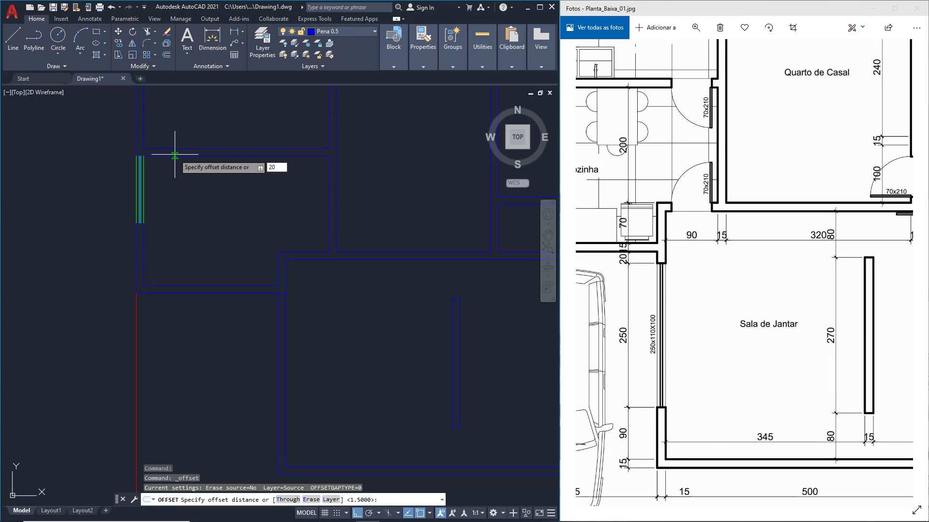
key("Return")
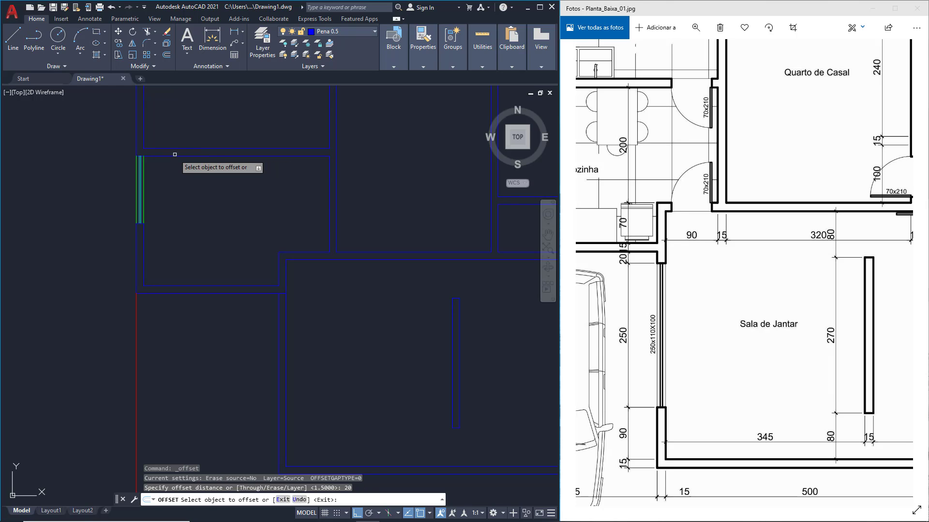
left_click(282, 295)
left_click(300, 317)
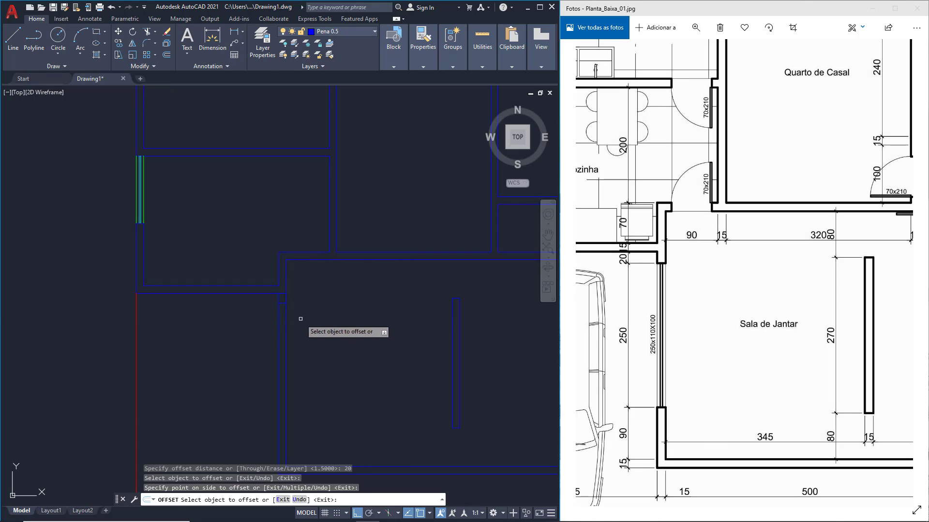
key("Escape")
- Erase the original short line across Sala de Jantar's west wall, level with the Cozinha's outer south wall line
scroll(286, 305, "up", 2)
left_click(275, 284)
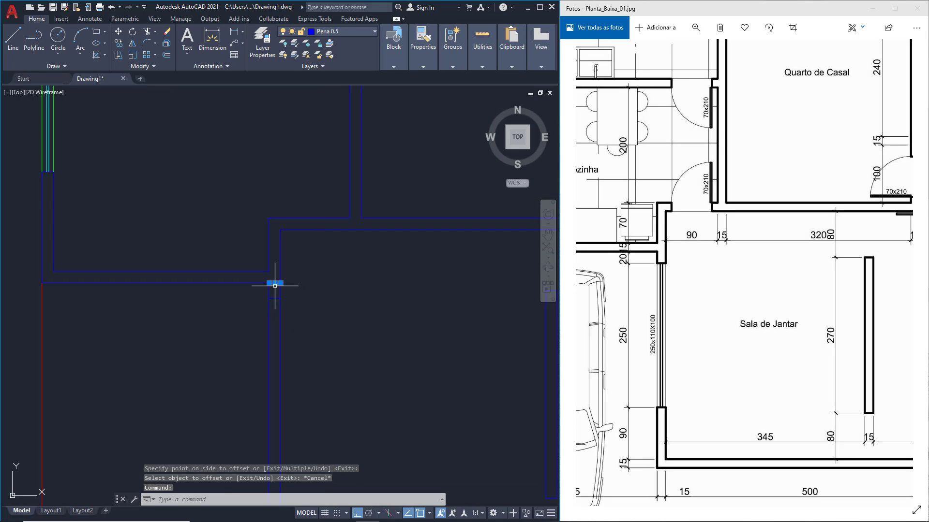
key("Delete")
scroll(276, 286, "down", 3)
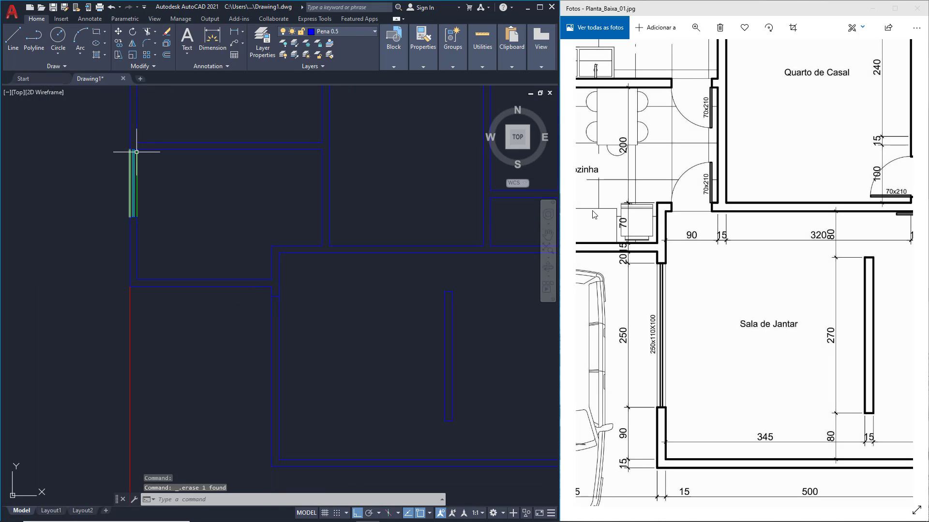
- Offset the remaining short line across Sala de Jantar's west wall 250 to the south and trim the wall lines between both short lines
left_click_drag(596, 212, 771, 212)
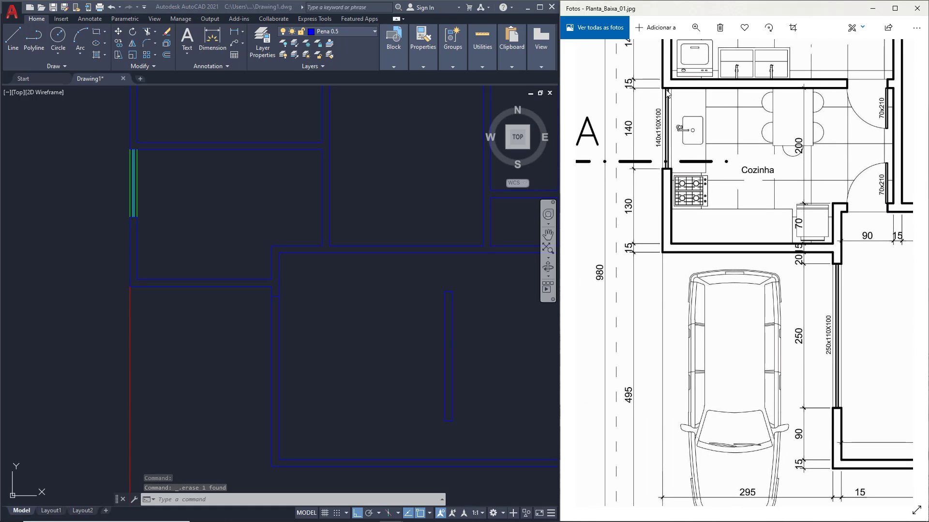
left_click_drag(836, 257, 694, 212)
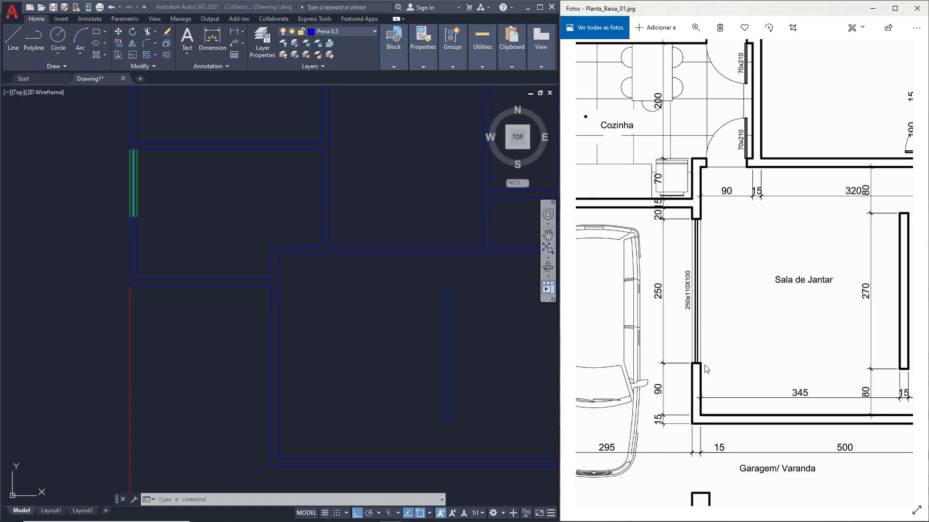
left_click(167, 55)
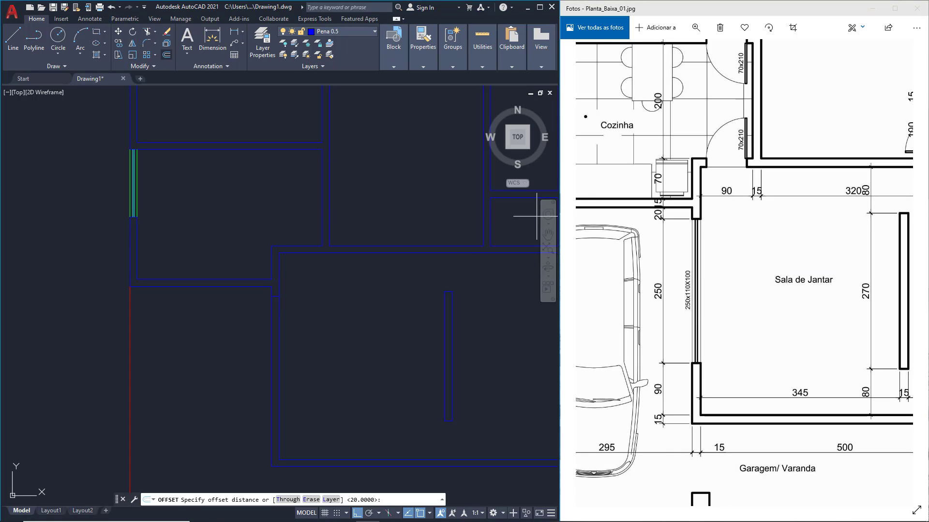
type("250")
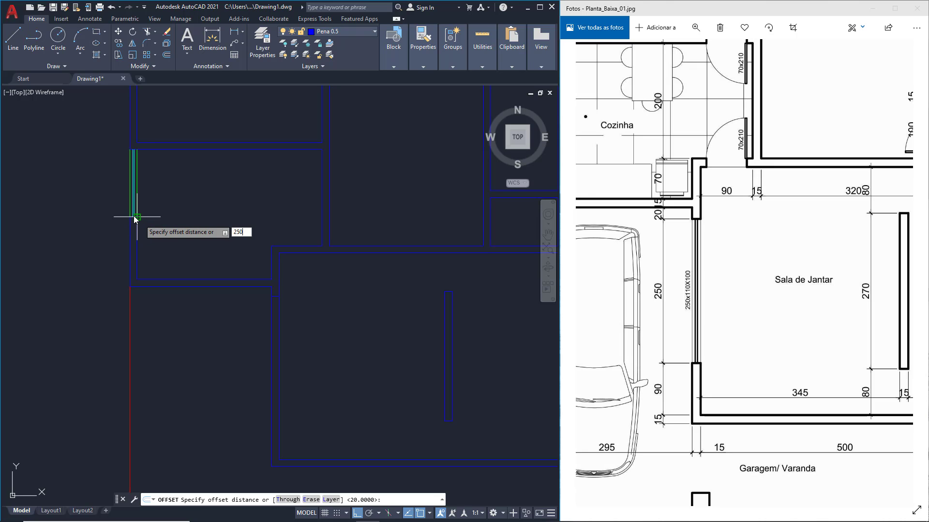
key("Return")
left_click(277, 294)
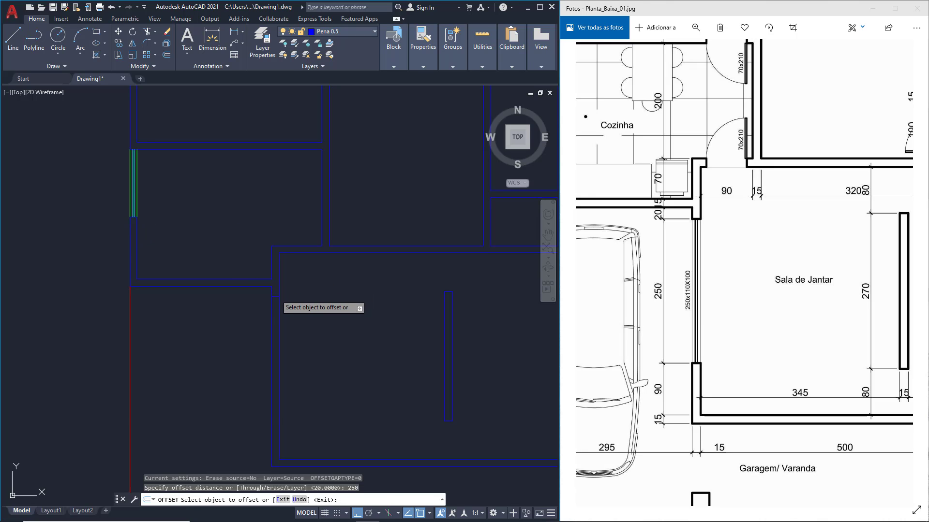
key("Escape")
left_click(148, 34)
scroll(260, 373, "down", 4)
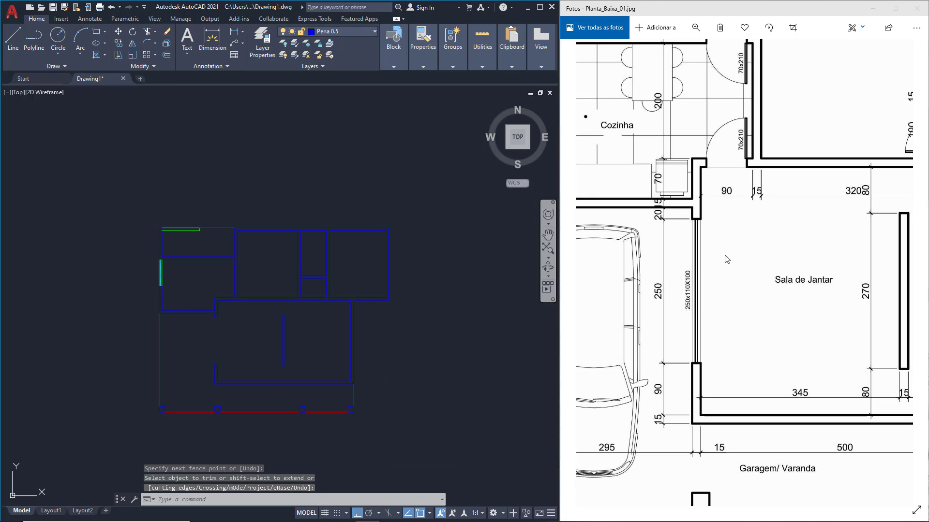
left_click(324, 30)
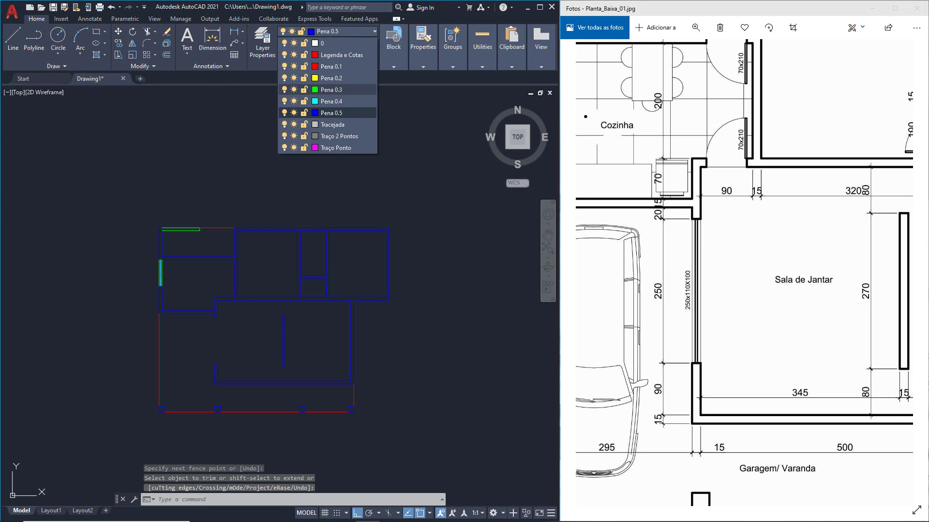
left_click(332, 109)
left_click(13, 39)
scroll(242, 409, "up", 4)
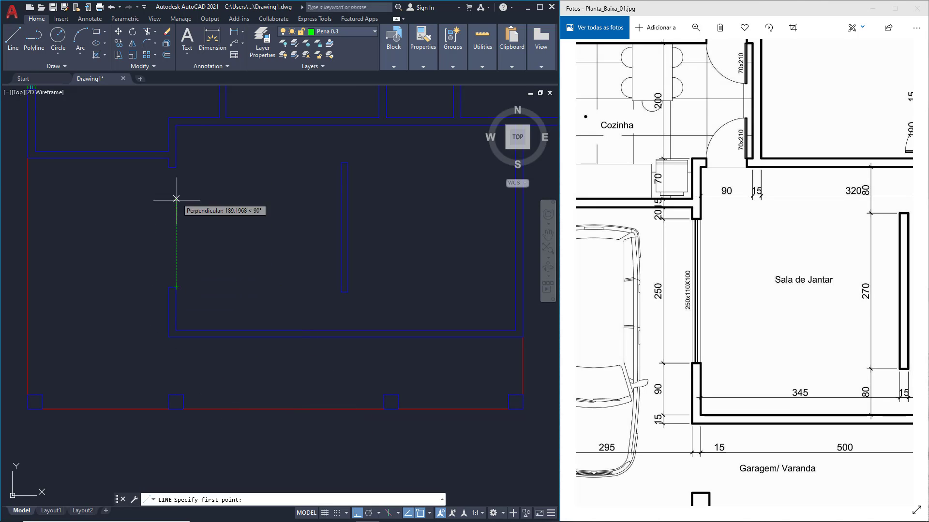
mouse_move(67, 129)
middle_mouse_down()
mouse_move(124, 217)
mouse_move(144, 211)
middle_mouse_up()
key("Escape")
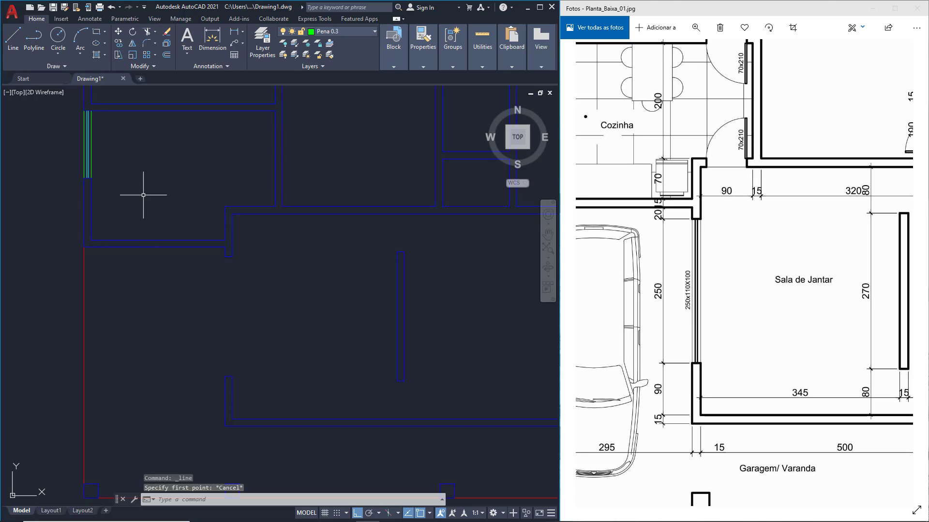
left_click(121, 147)
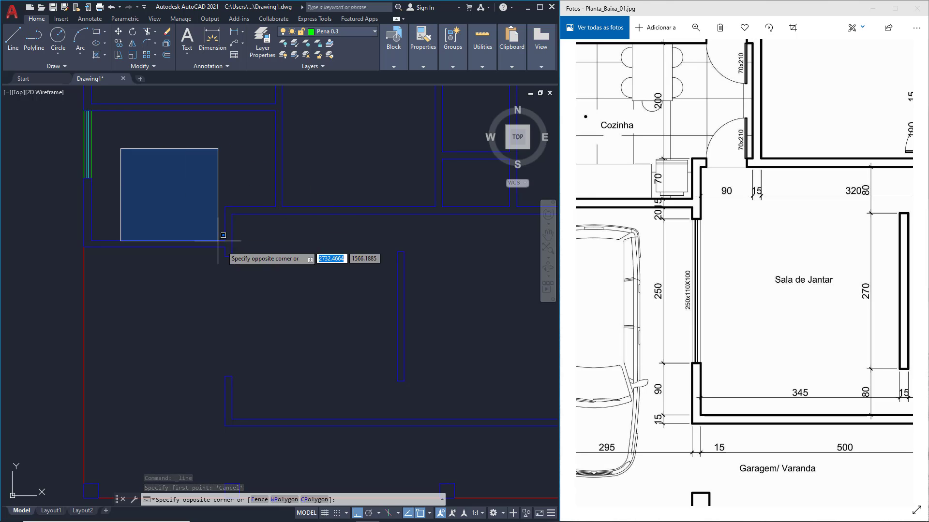
left_click(160, 201)
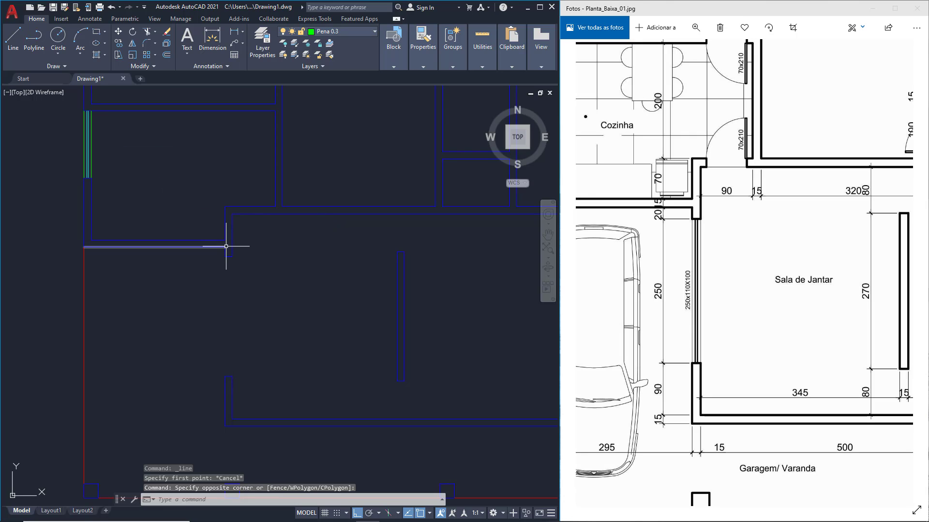
left_click(117, 142)
left_click(38, 145)
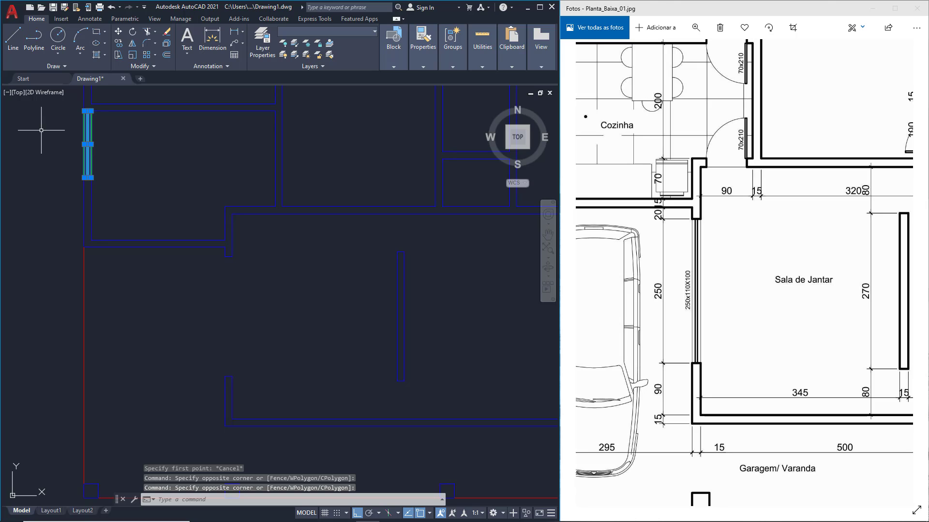
key("Escape")
left_click(111, 165)
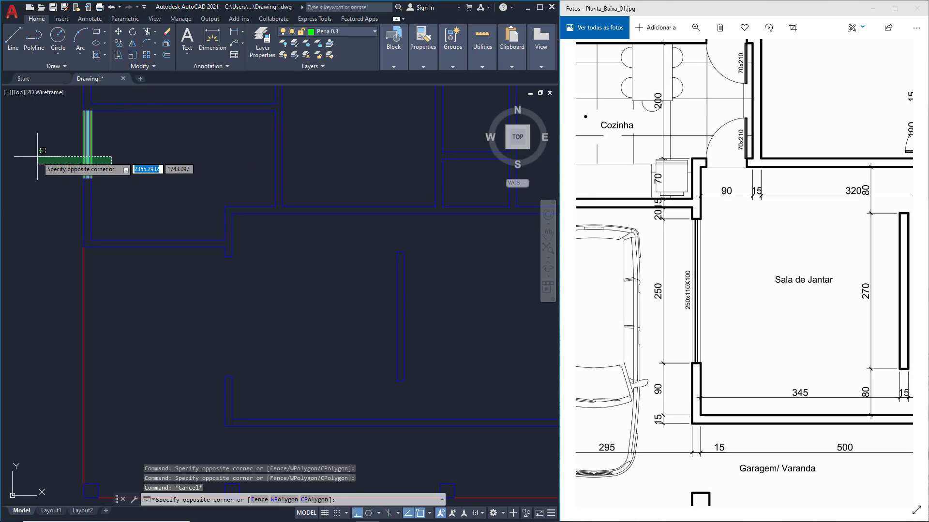
left_click(38, 157)
key("Escape")
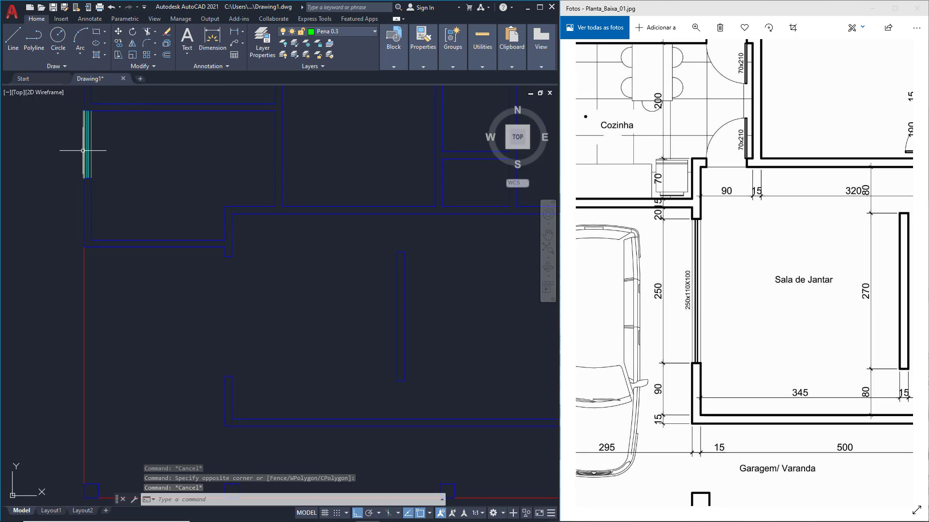
- Copy the Cozinha window's four lines into Sala de Jantar's window opening, aligning their south ends with the opening's southern wall end
left_click(118, 43)
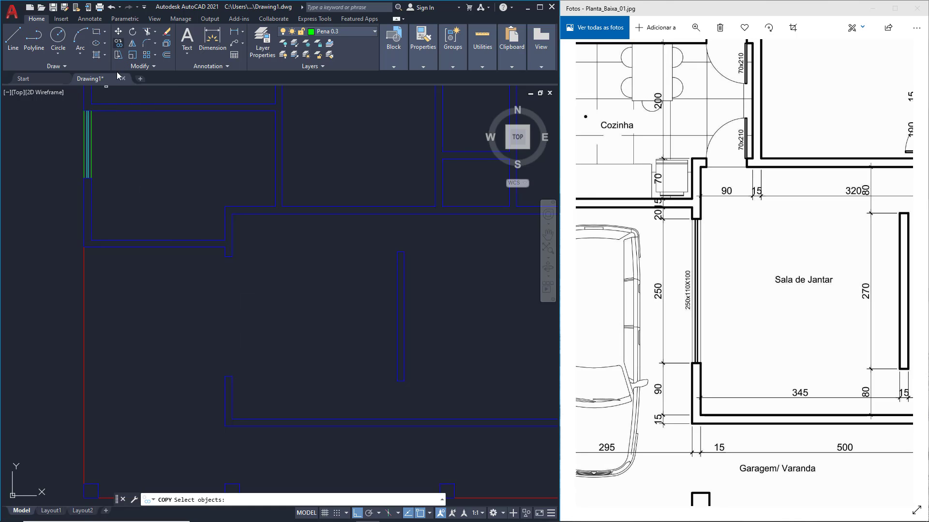
left_click(124, 175)
left_click(65, 151)
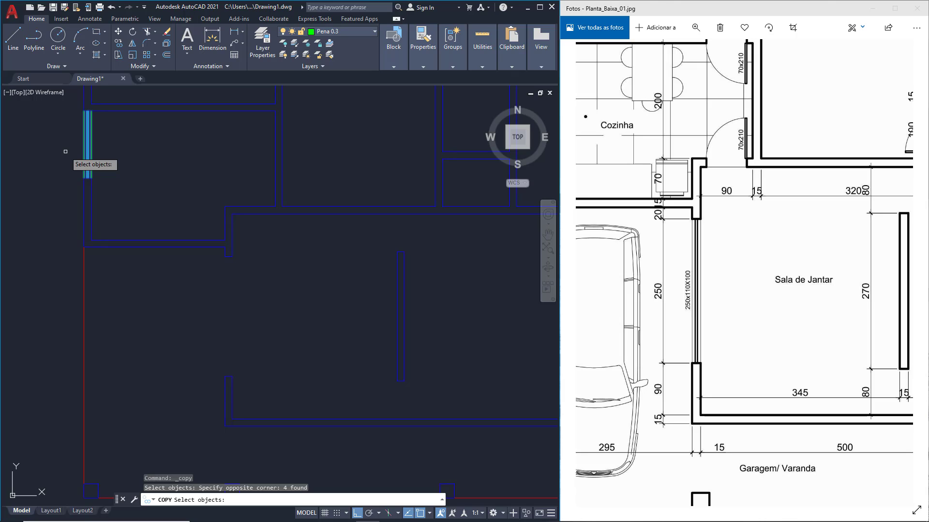
key("Return")
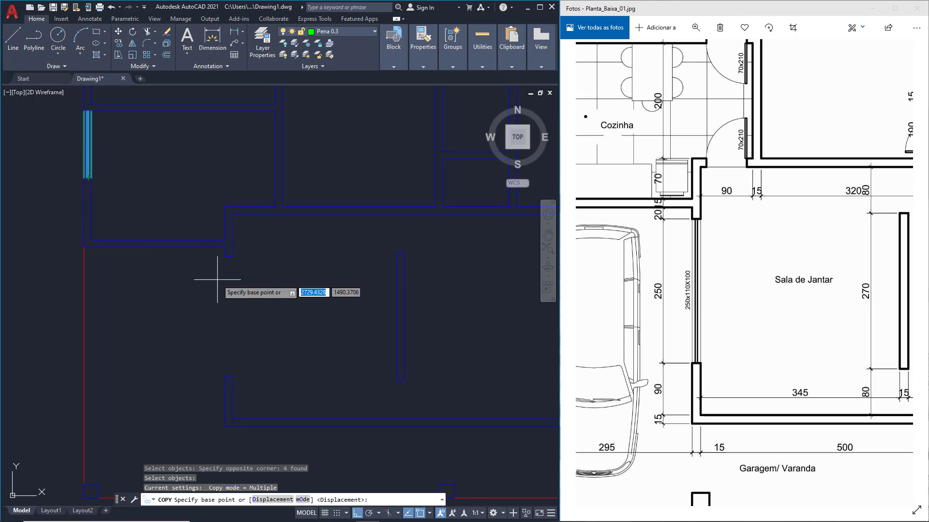
left_click(90, 178)
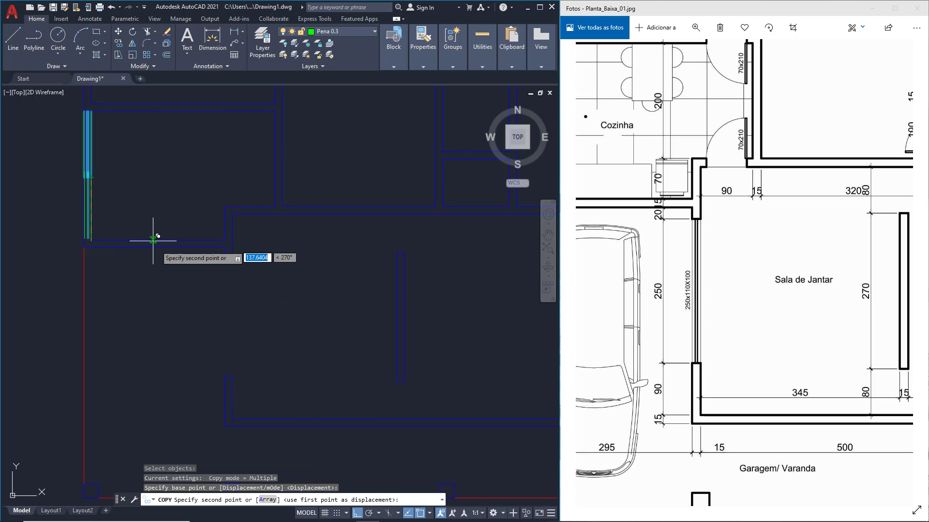
left_click(232, 375)
key("Escape")
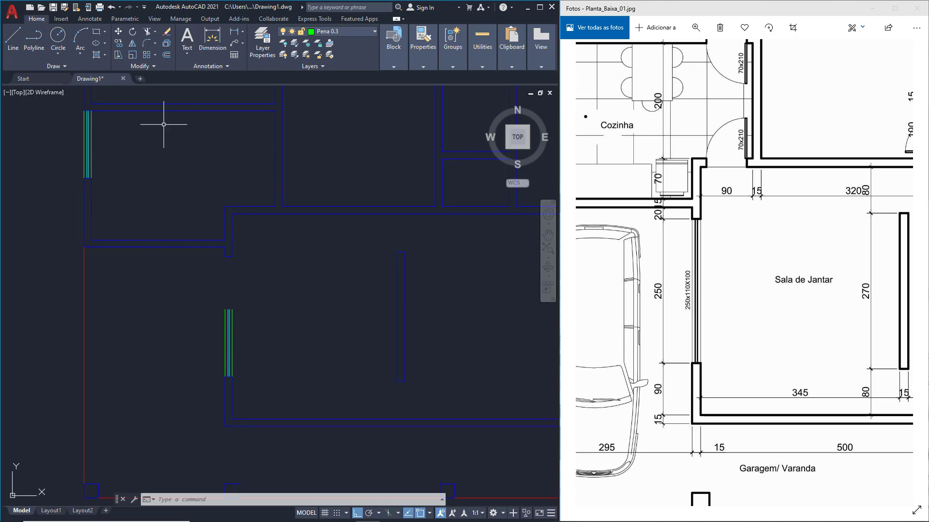
- Extend the copied window lines north to the other end of Sala de Jantar's window opening
left_click(155, 31)
left_click(158, 62)
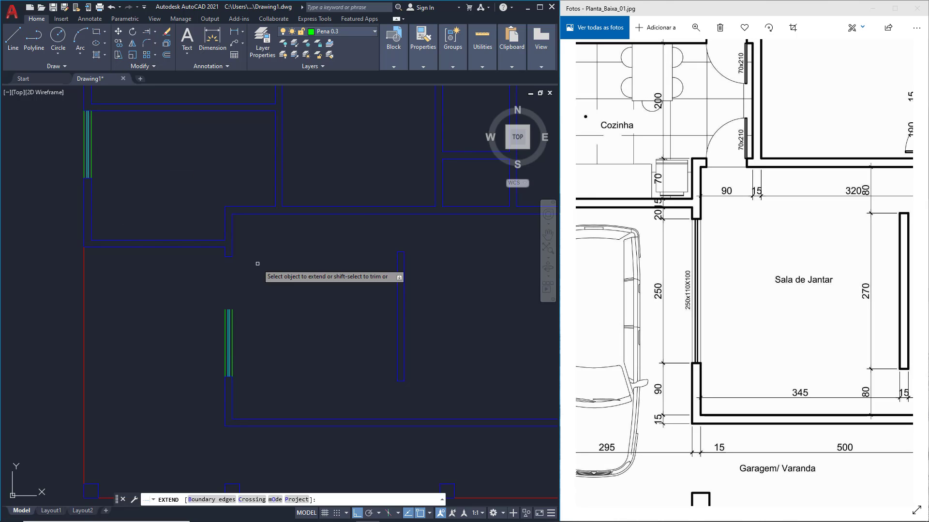
left_click(249, 306)
left_click(199, 298)
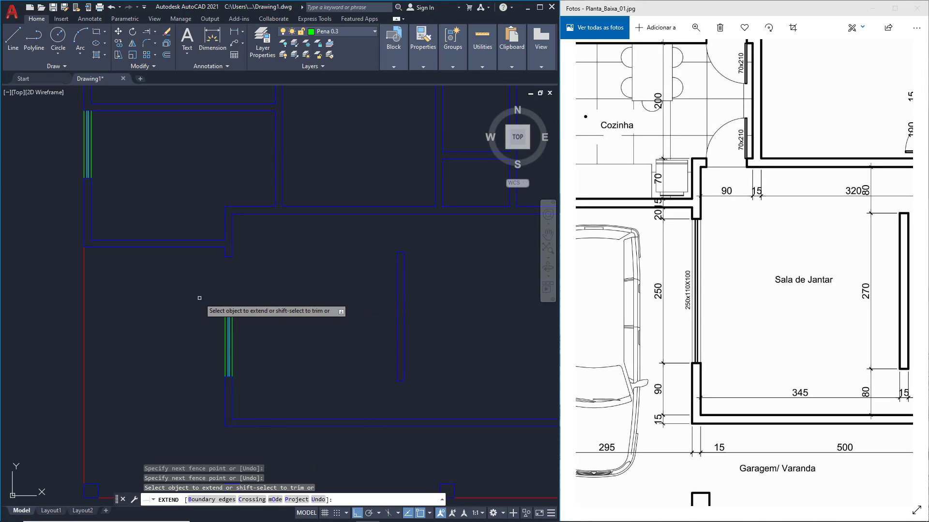
left_click(243, 315)
left_click(214, 311)
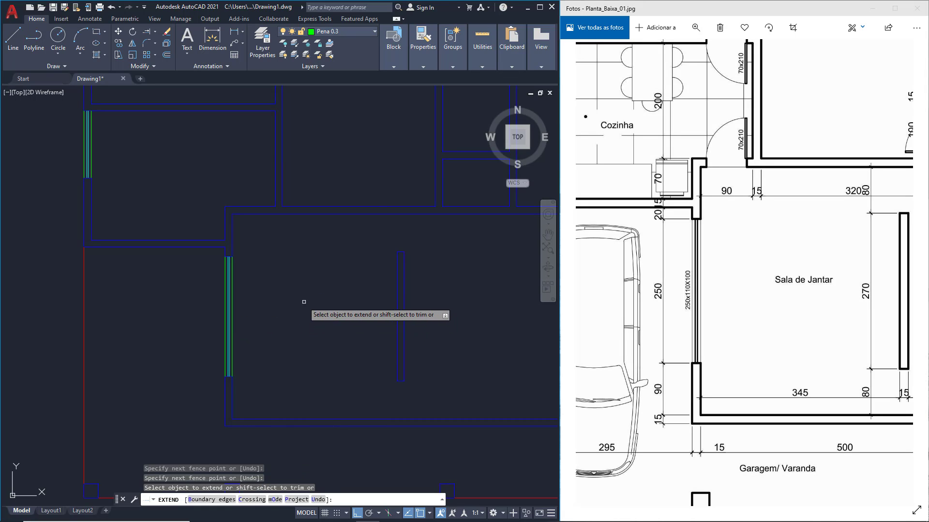
key("Escape")
- On layer Pena 0.5, draw a short line across Quarto de Casal's north wall at the middle of the room's width
scroll(274, 284, "down", 2)
middle_click_drag(299, 292, 287, 289)
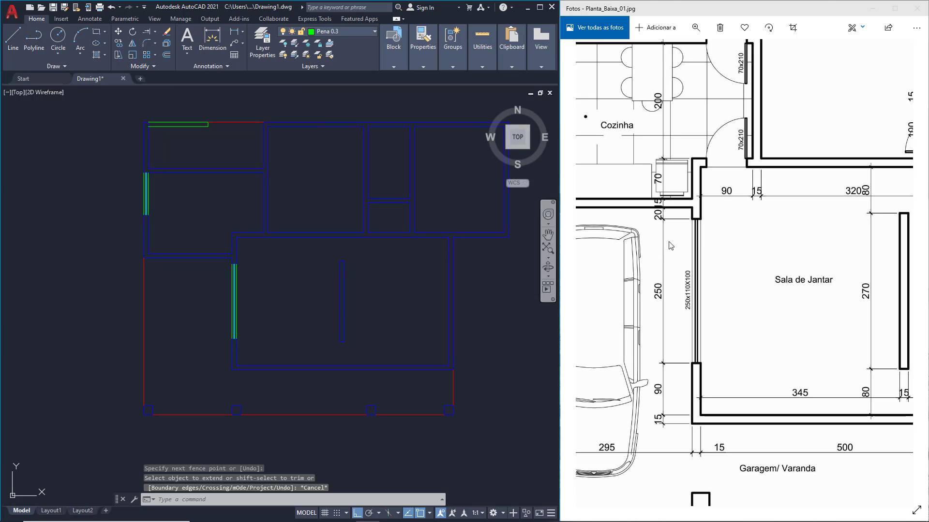
left_click_drag(762, 239, 574, 284)
left_click_drag(820, 251, 647, 321)
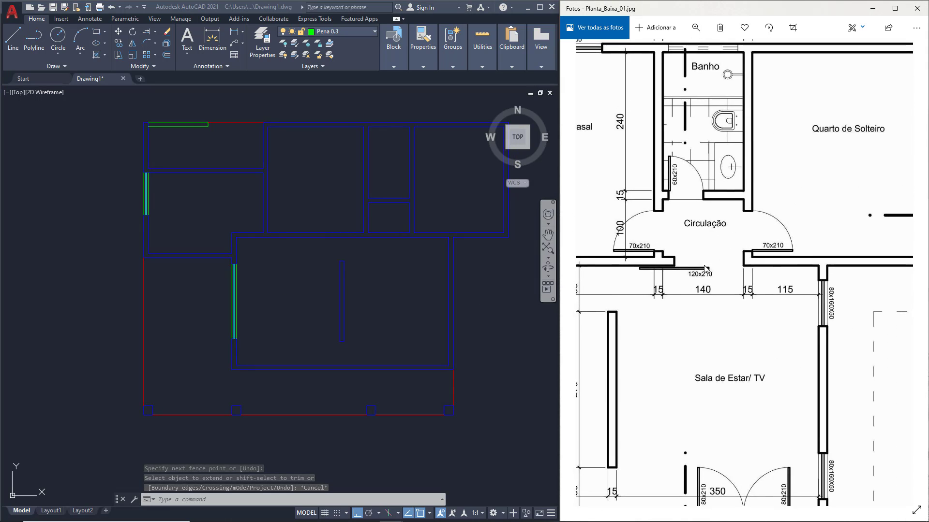
left_click_drag(799, 187, 815, 276)
left_click_drag(706, 270, 832, 268)
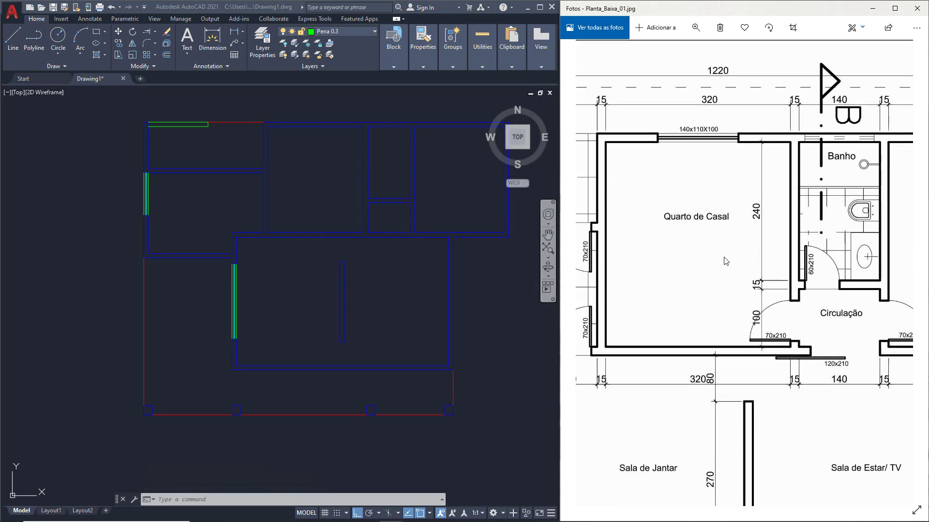
left_click_drag(760, 214, 770, 212)
left_click(319, 198)
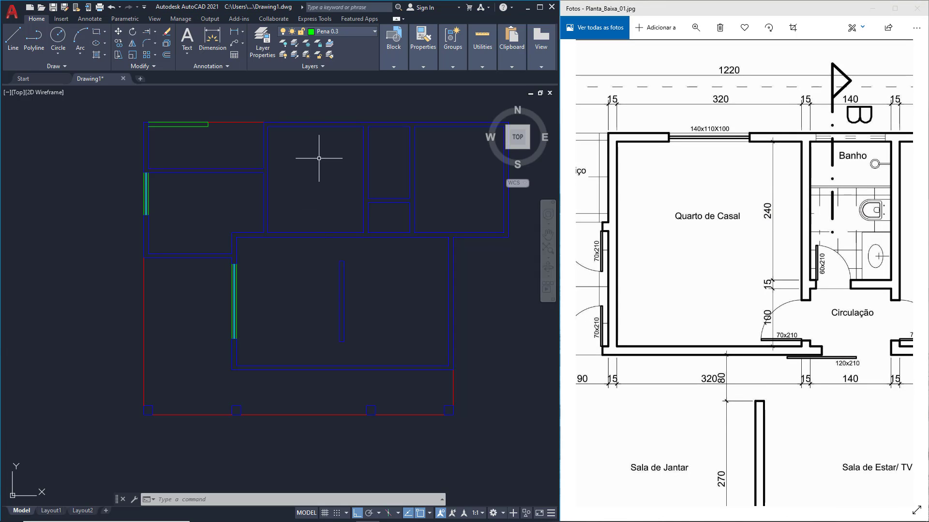
middle_click_drag(303, 130, 293, 164)
left_click(13, 38)
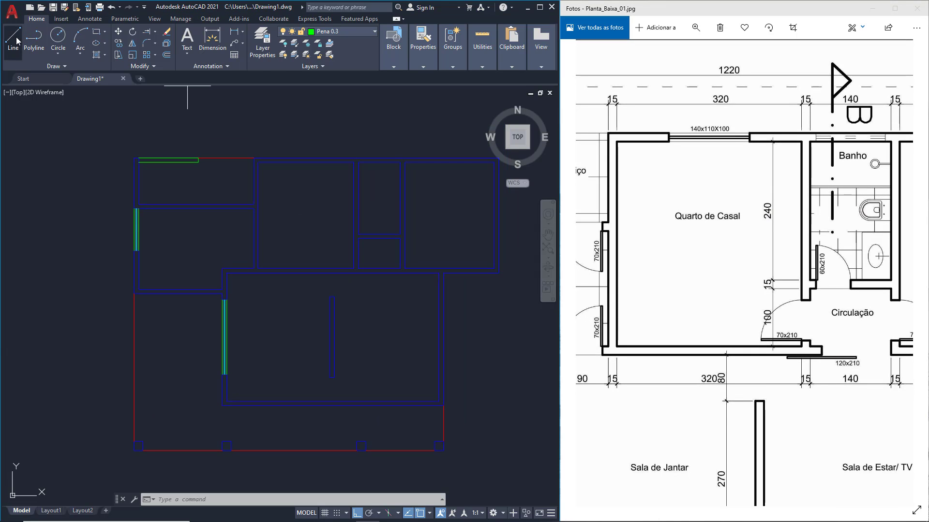
left_click(351, 33)
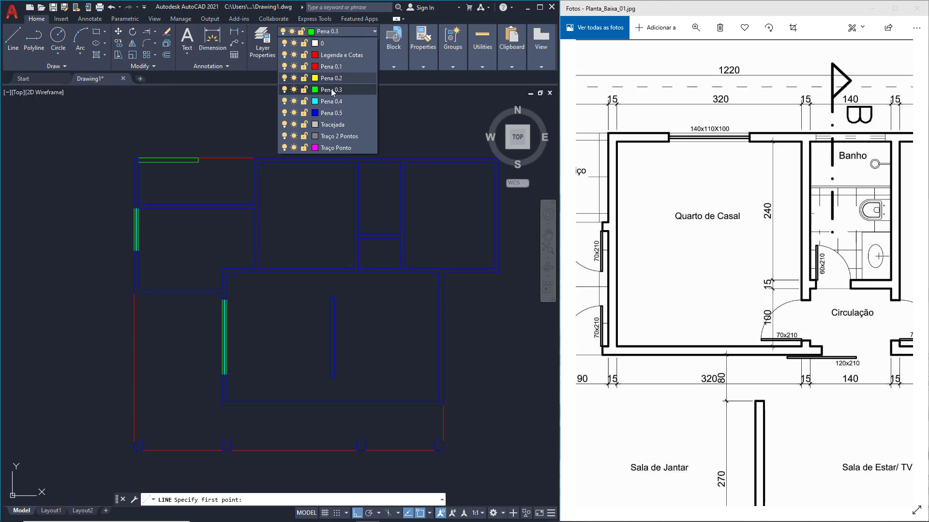
left_click(331, 66)
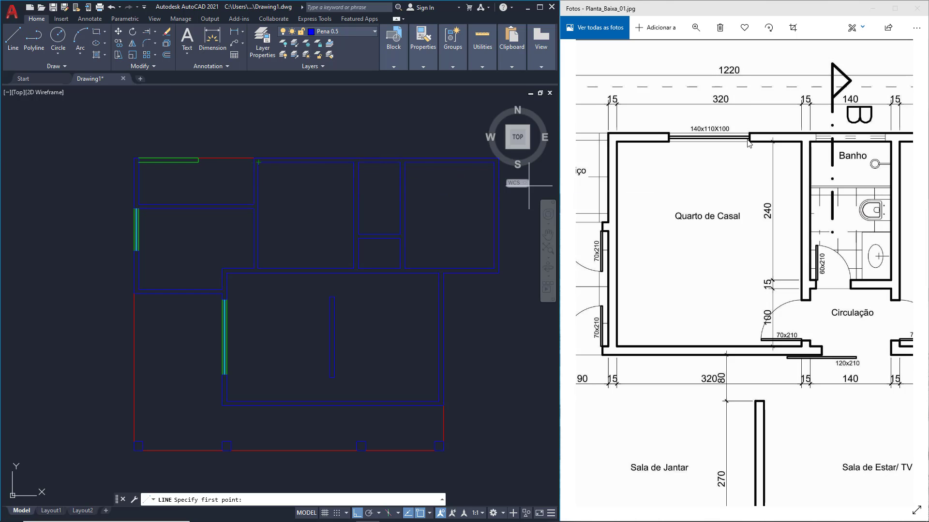
left_click(306, 158)
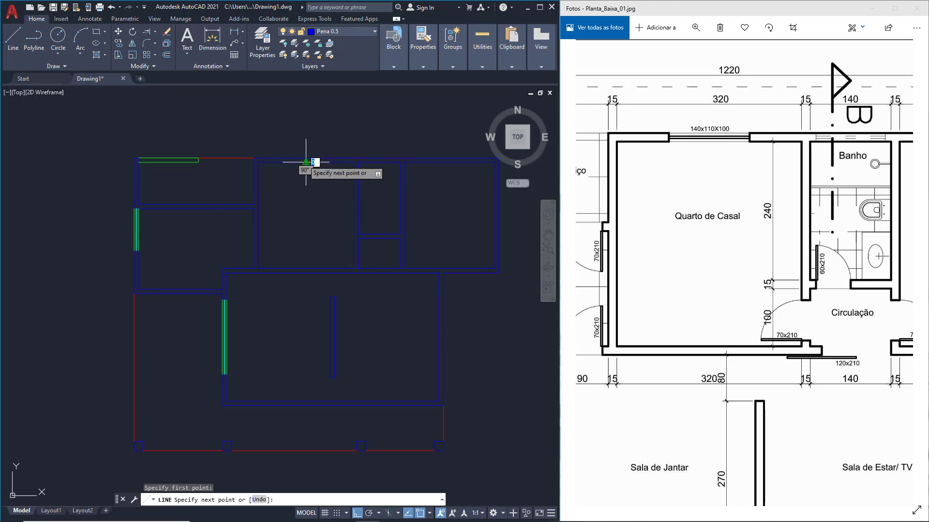
left_click(307, 162)
key("Return")
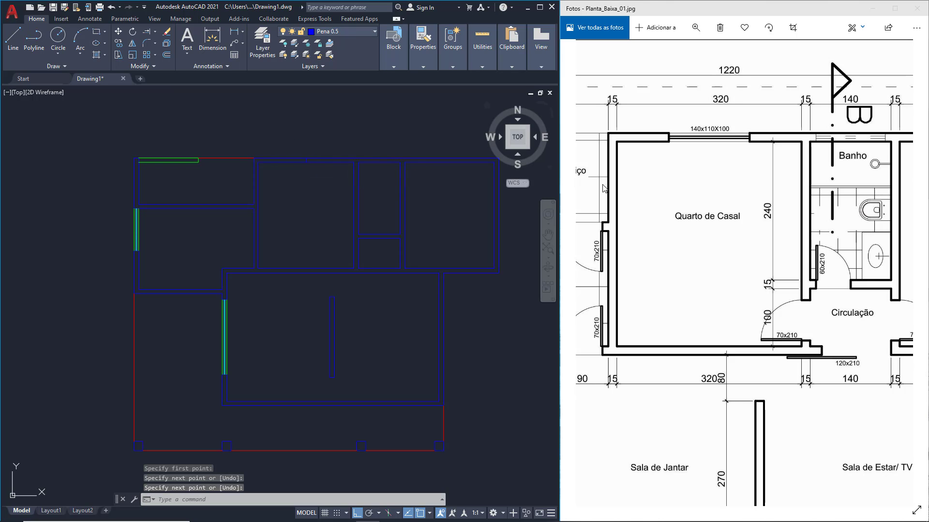
- Offset the short line across Quarto de Casal's north wall 70 to both east and west, and delete the original middle line
left_click(166, 55)
type("70")
key("Return")
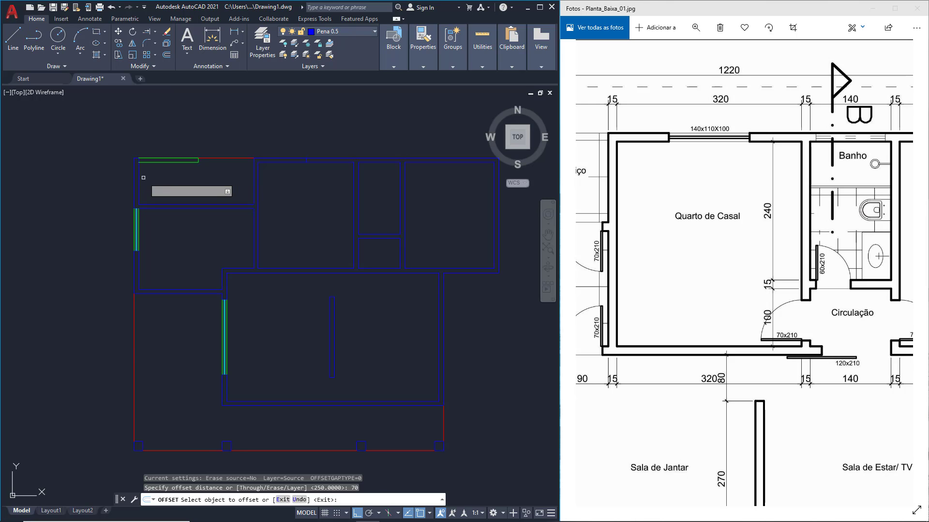
scroll(308, 160, "up", 2)
left_click(308, 160)
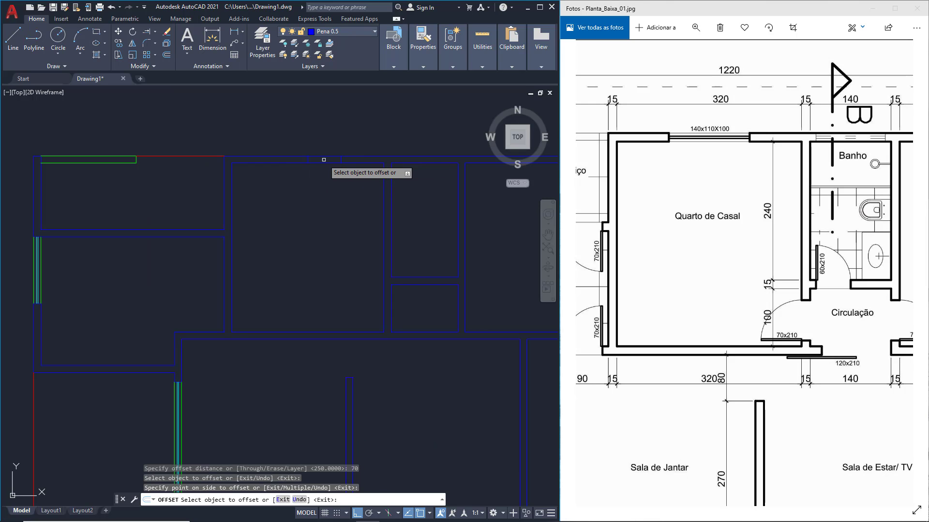
left_click(304, 156)
key("Return")
key("Return")
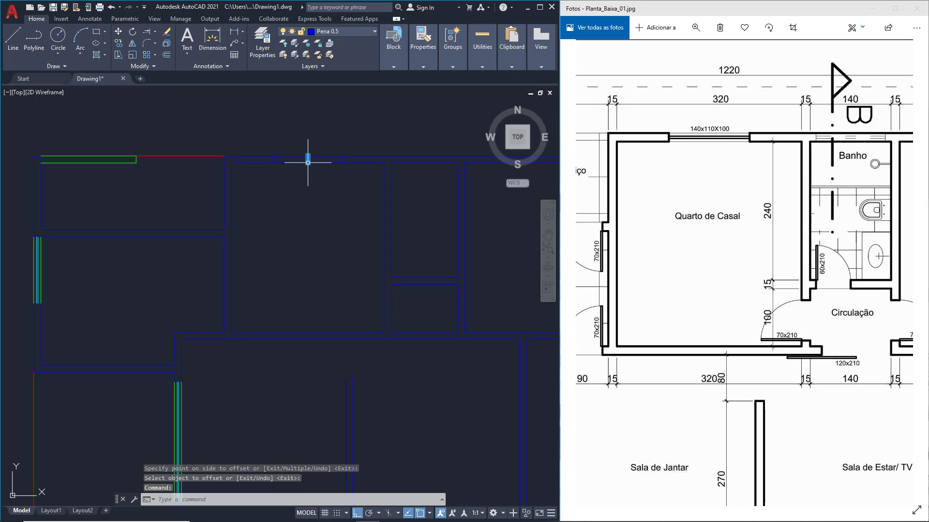
key("Delete")
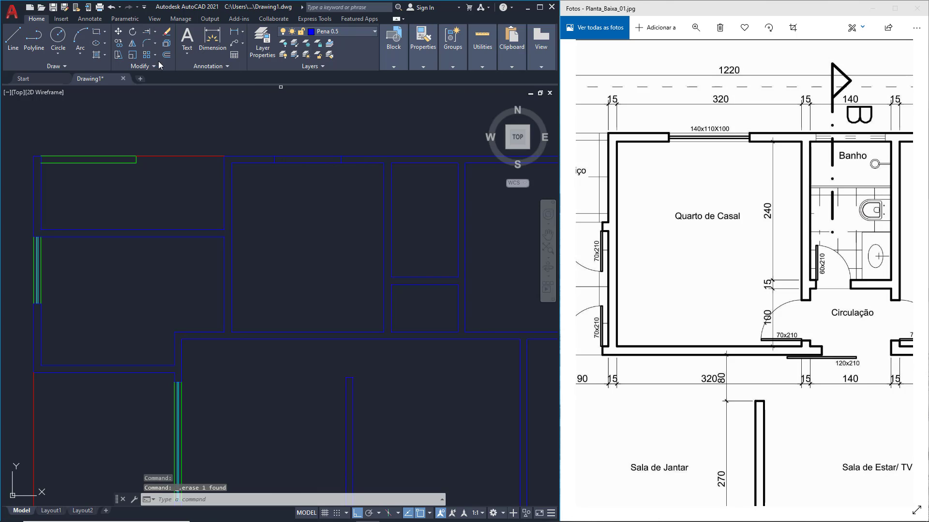
- Trim both lines of Quarto de Casal's north wall between the two short lines to open the window gap
left_click(158, 46)
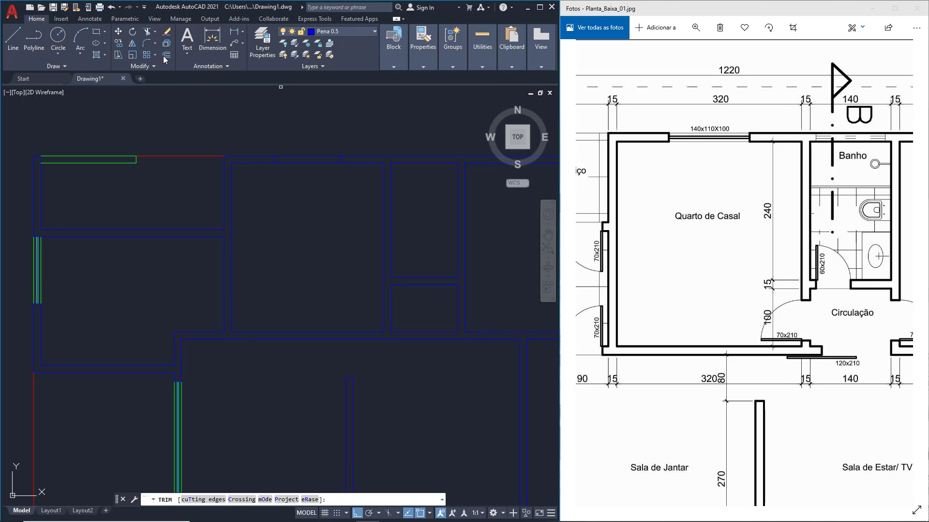
left_click(277, 156)
left_click_drag(302, 180, 293, 141)
key("Return")
scroll(280, 198, "down", 2)
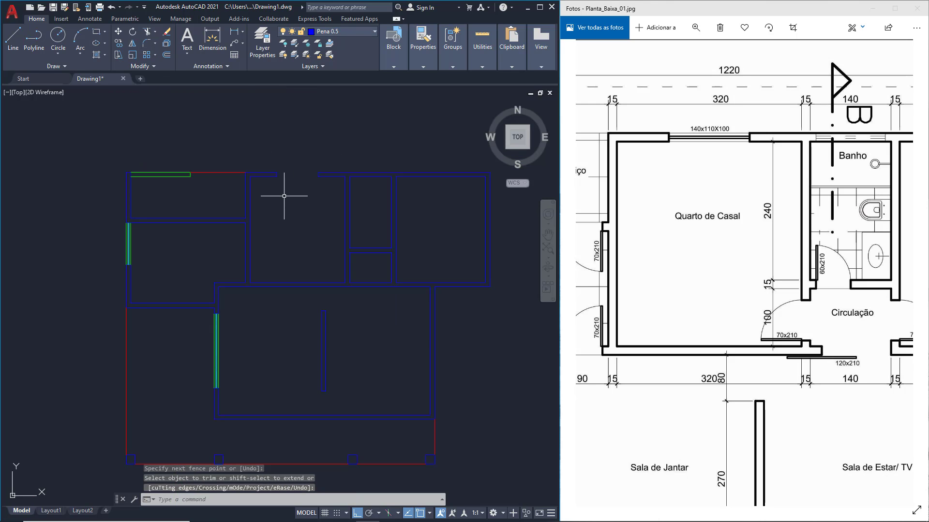
- On layer Pena 0.3, draw lines across Quarto de Casal's window opening along the outer and inner wall faces
left_click(335, 35)
left_click(314, 95)
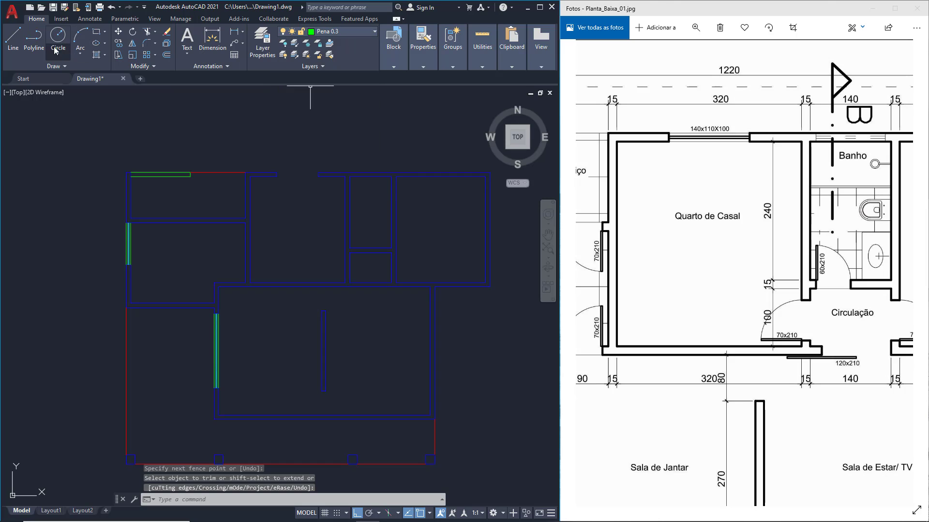
left_click(34, 37)
left_click(14, 38)
scroll(249, 148, "up", 2)
left_click(295, 182)
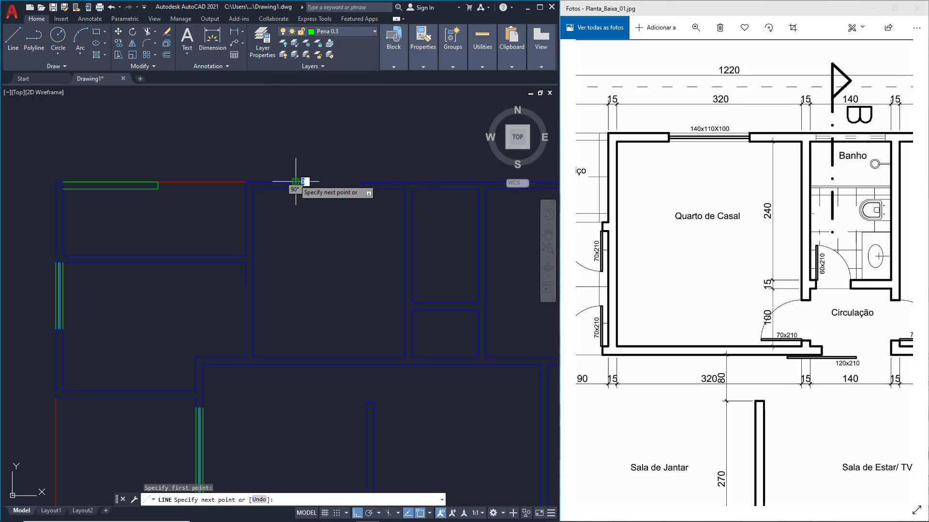
left_click(362, 182)
key("Return")
key("Return")
left_click(363, 189)
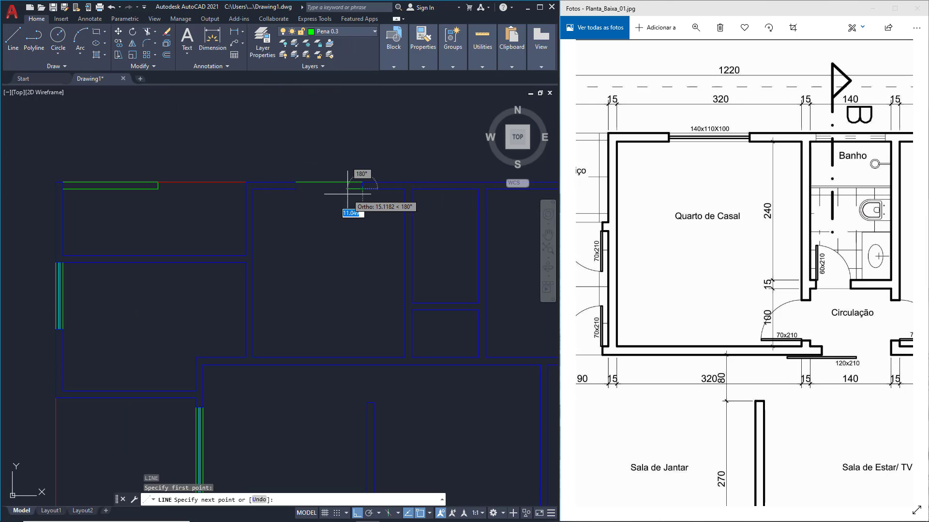
left_click(301, 189)
key("Return")
scroll(338, 182, "up", 2)
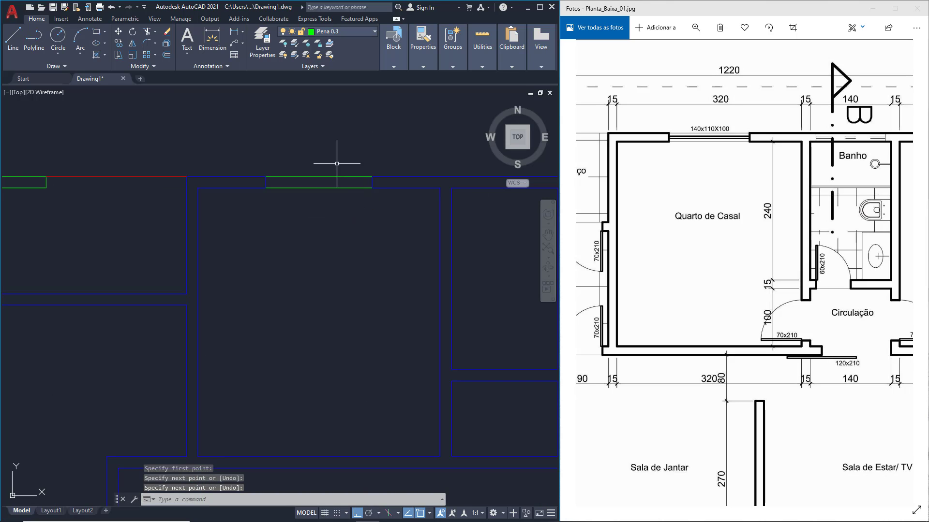
- On layer Pena 0.4, draw a line across the middle of Quarto de Casal's window opening, halfway through the wall thickness
left_click(332, 30)
left_click(319, 78)
key("Return")
scroll(250, 168, "up", 2)
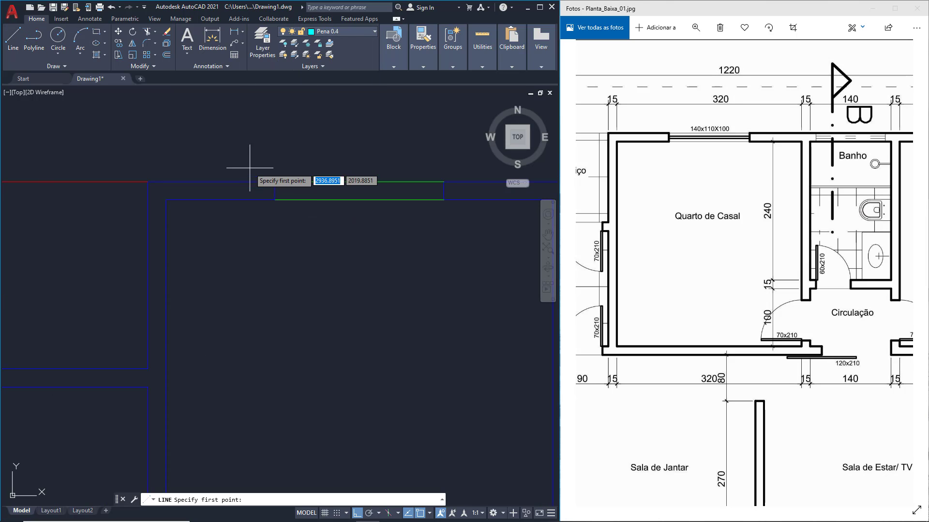
left_click(275, 190)
left_click(444, 191)
key("Return")
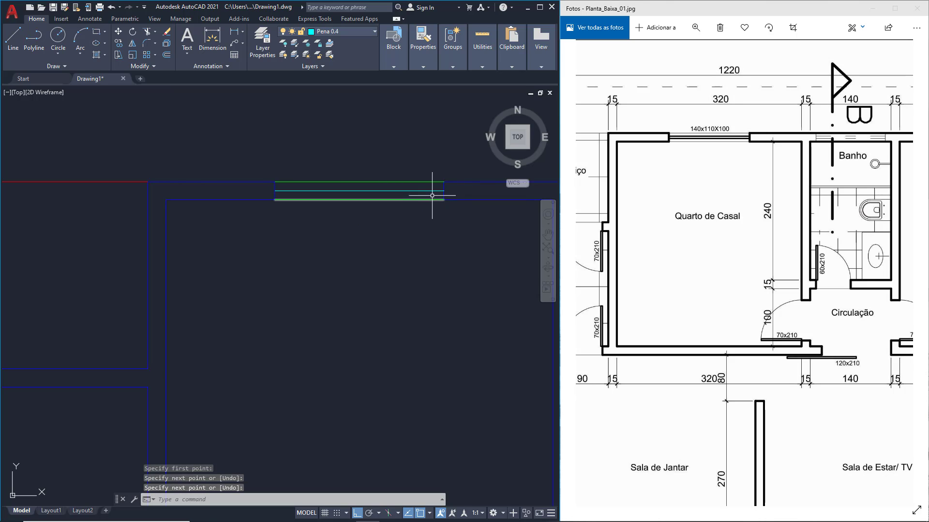
- Offset the window's middle line 1.5 to both north and south, and delete the original middle line
left_click(167, 55)
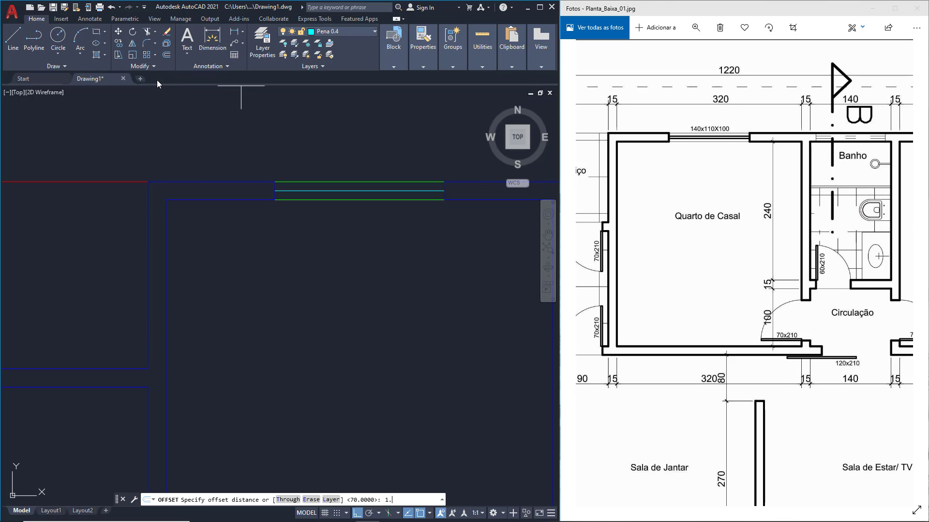
key("Return")
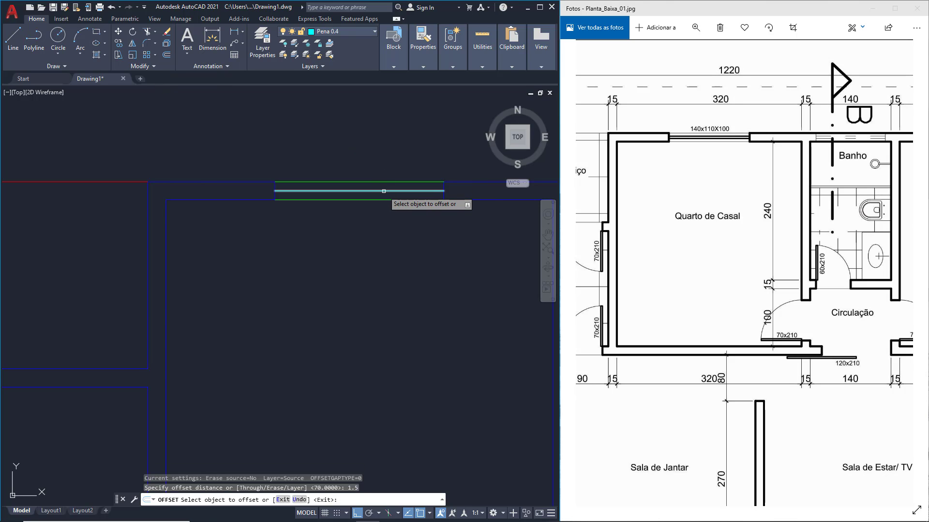
left_click(379, 191)
left_click(379, 193)
key("Return")
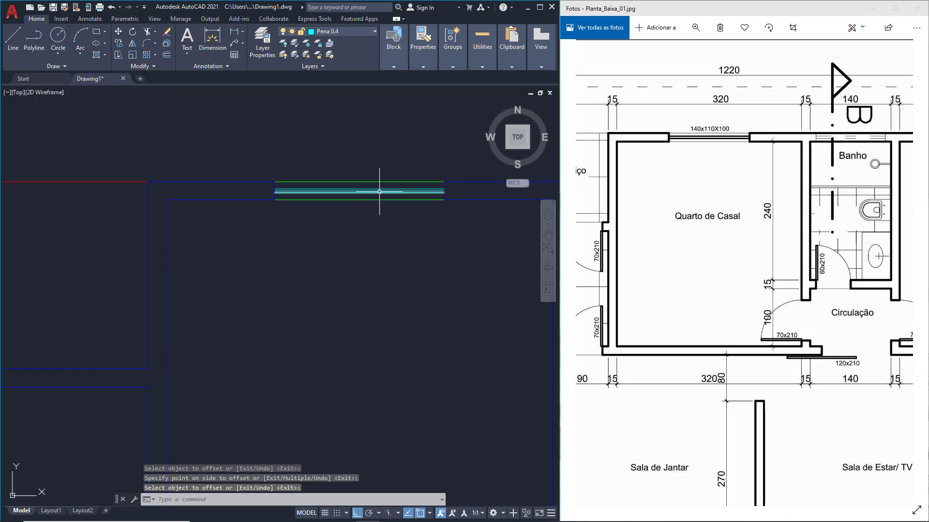
left_click(382, 189)
key("Escape")
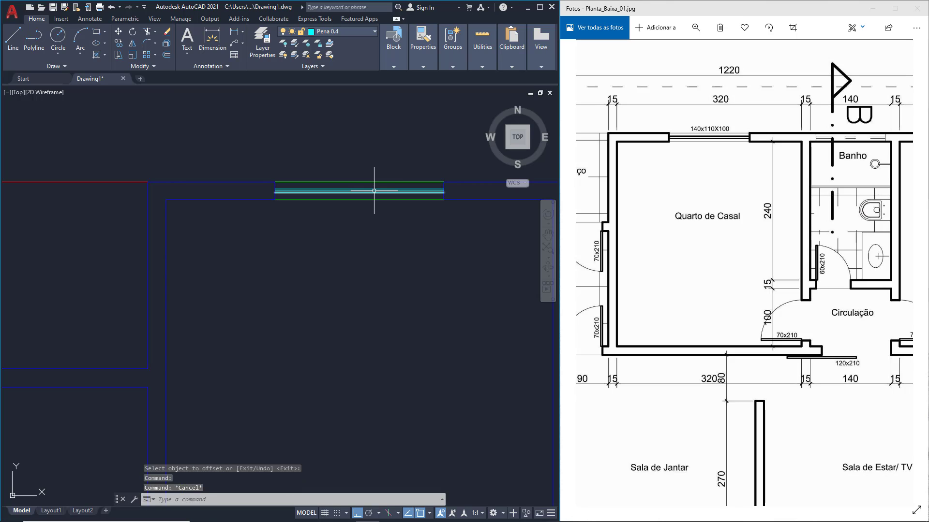
left_click(372, 190)
key("Delete")
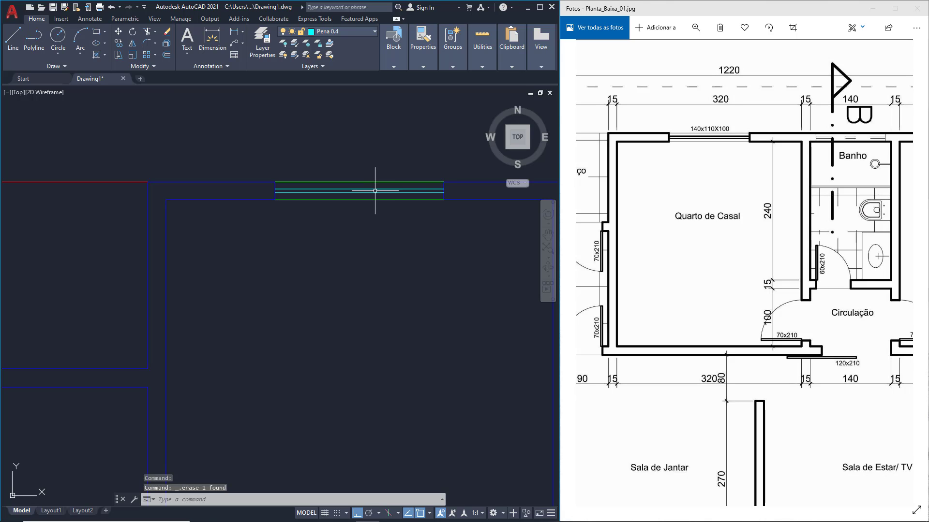
- Delete all four window lines in Quarto de Casal's north wall opening
scroll(377, 203, "down", 1)
scroll(377, 221, "down", 4)
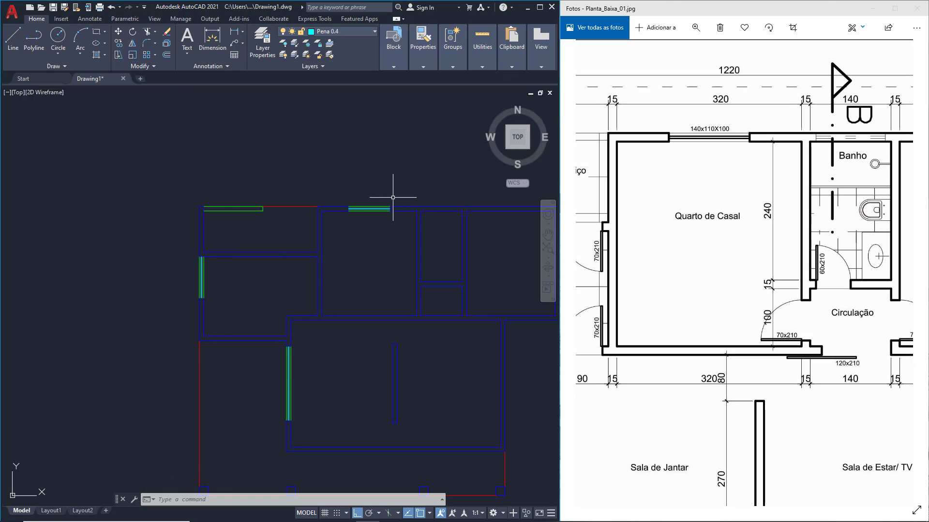
scroll(357, 213, "up", 2)
left_click(357, 213)
left_click(355, 188)
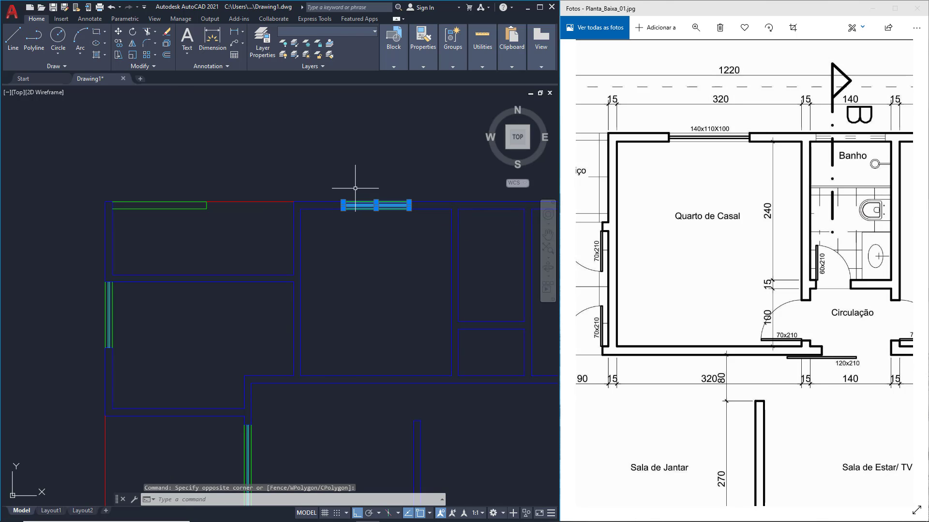
key("Delete")
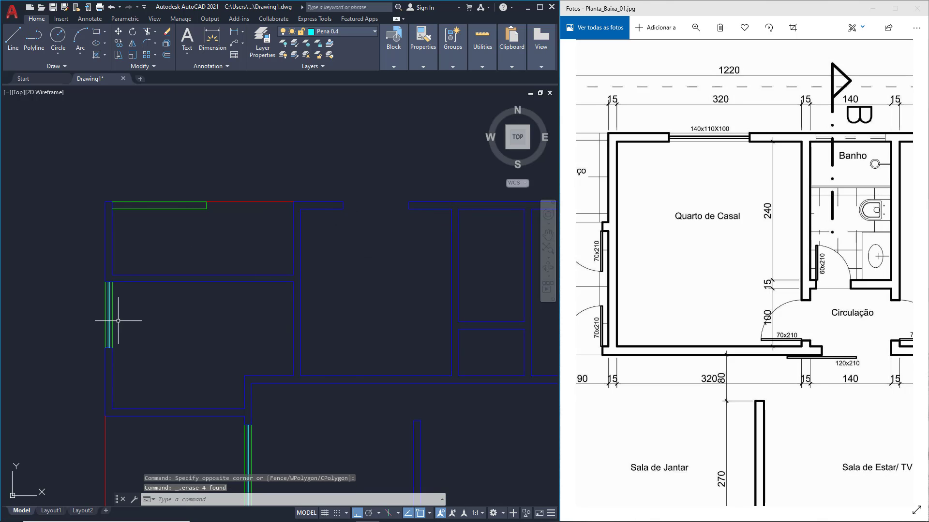
- With Ortho off, copy the Cozinha window's four lines from their southeast corner to the inner west corner of Quarto de Casal's window opening
left_click(123, 321)
left_click(93, 318)
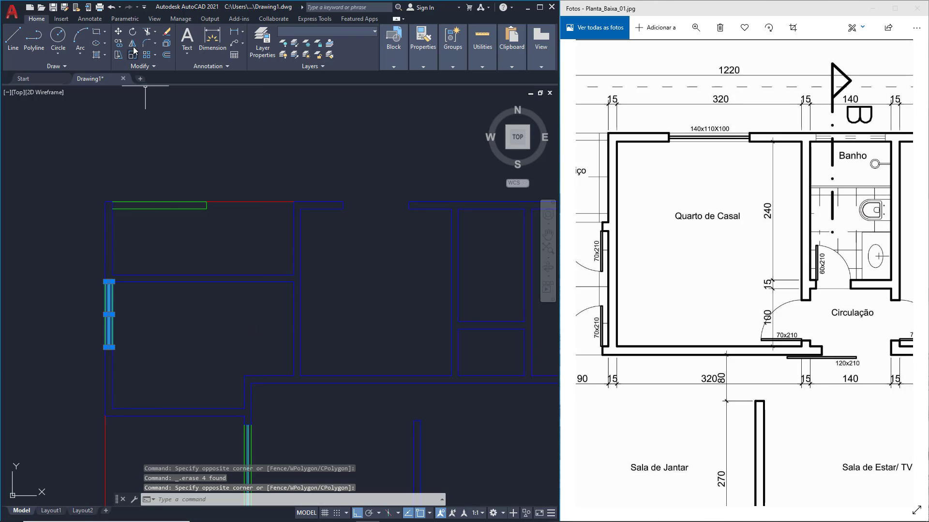
left_click(119, 43)
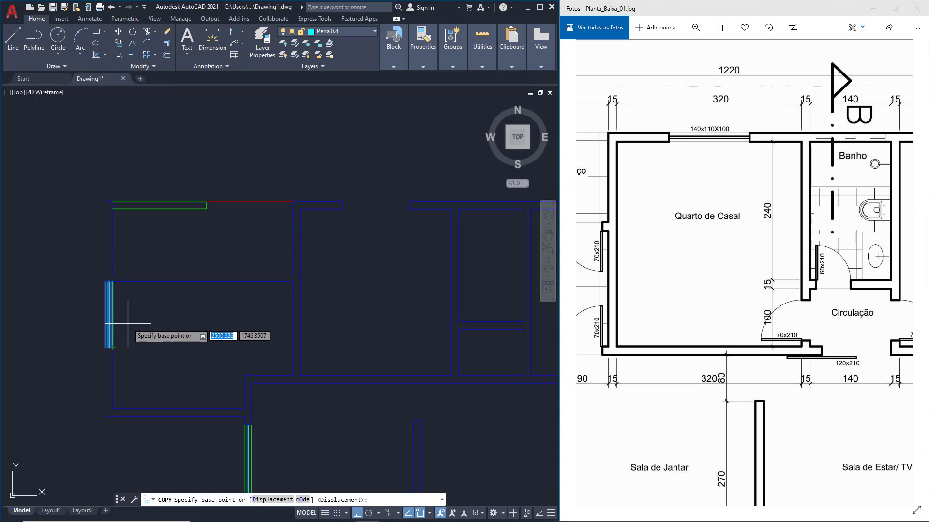
left_click(113, 346)
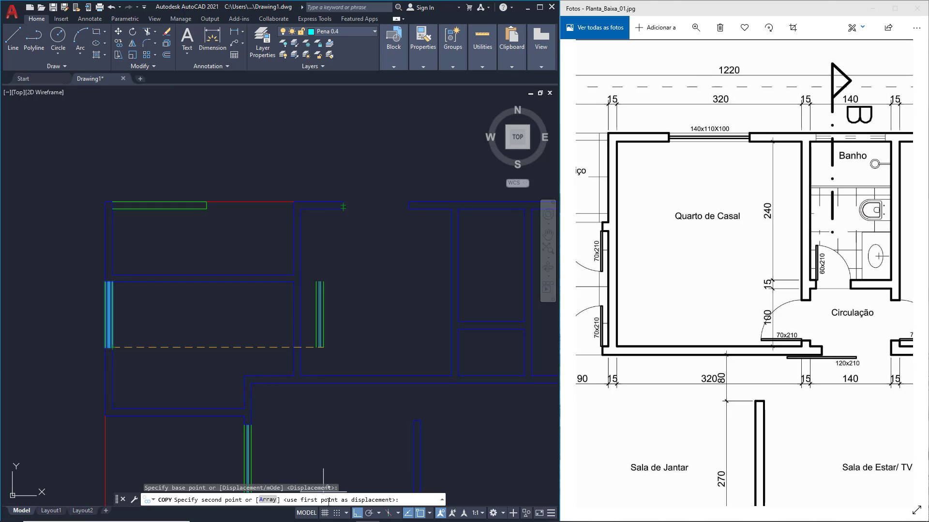
key("F8")
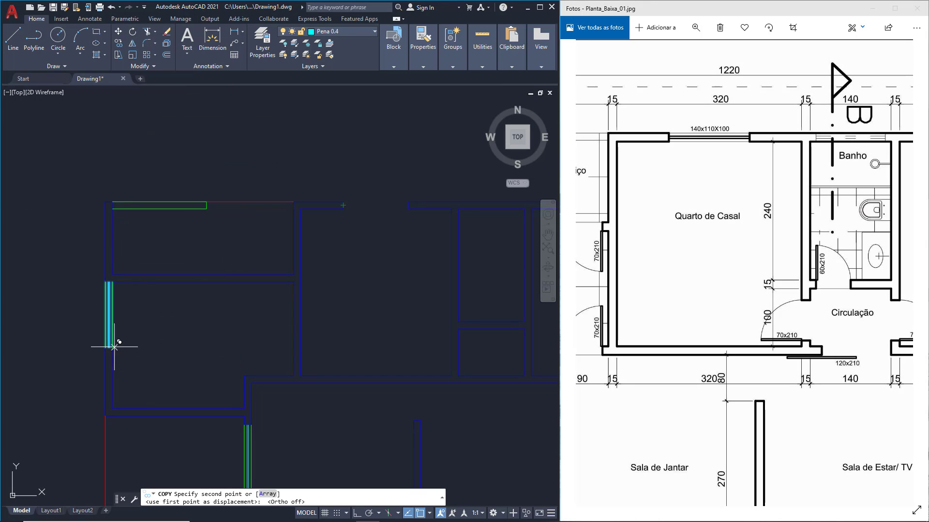
left_click(343, 208)
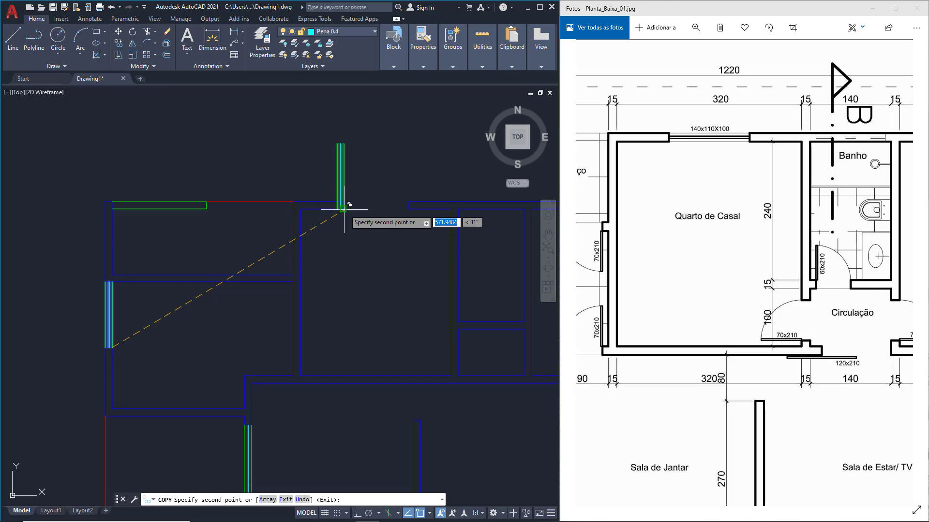
key("Escape")
left_click(367, 176)
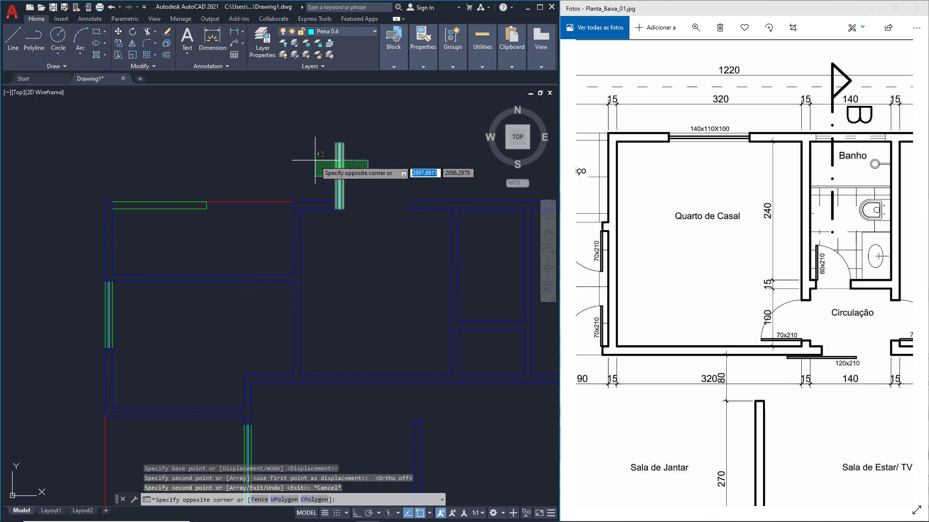
left_click(335, 167)
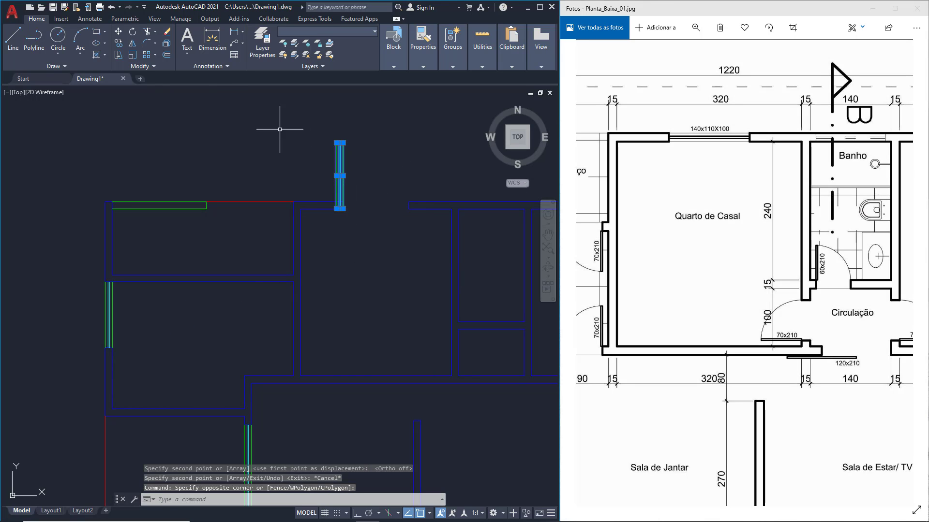
left_click(132, 32)
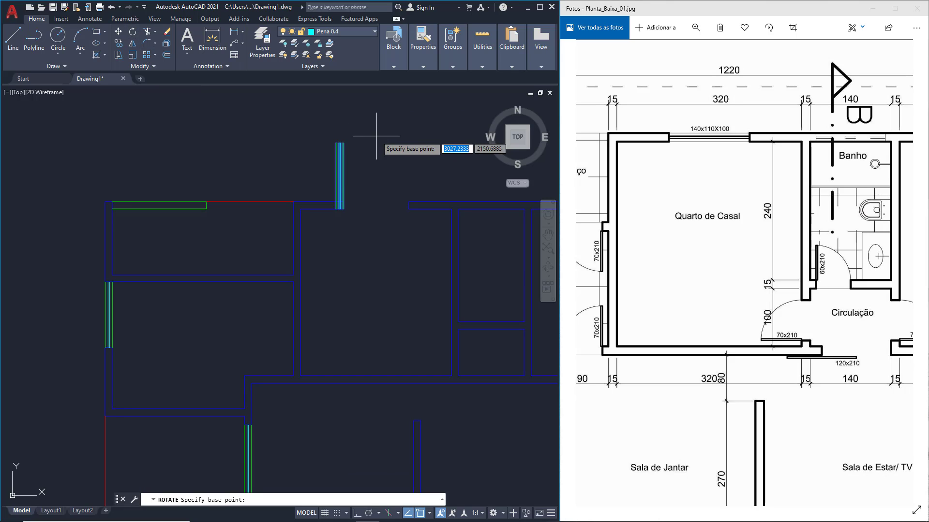
left_click(362, 175)
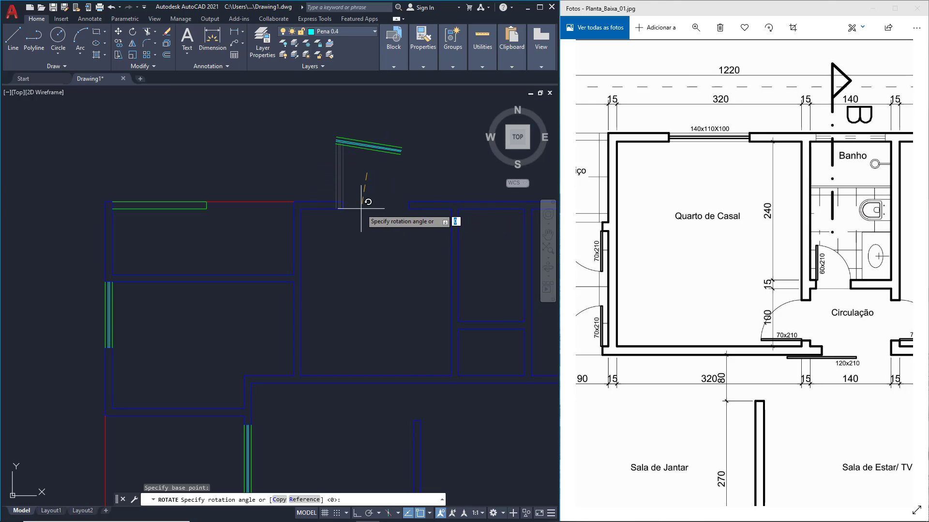
key("Escape")
- Rotate the copied window lines 90 degrees clockwise about the opening's inner west corner so they span Quarto de Casal's window opening
left_click(362, 172)
left_click(316, 154)
left_click(133, 31)
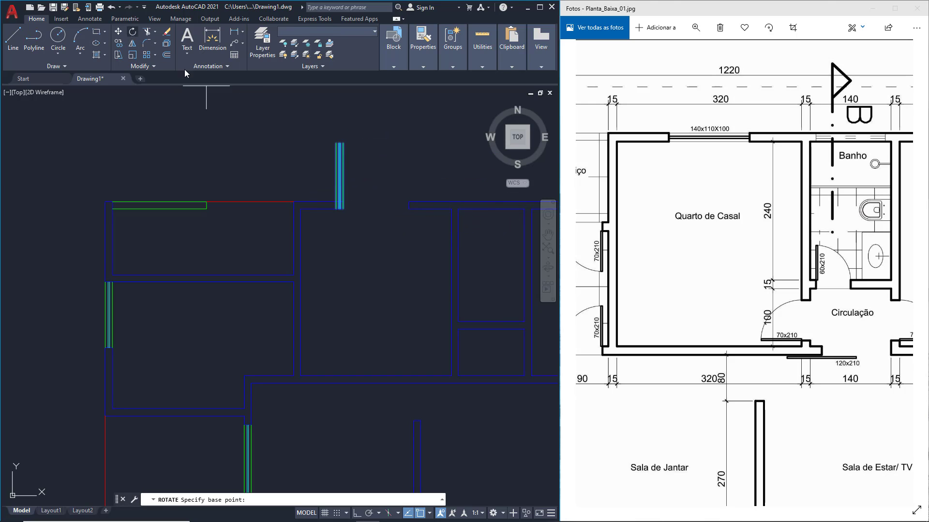
left_click(342, 208)
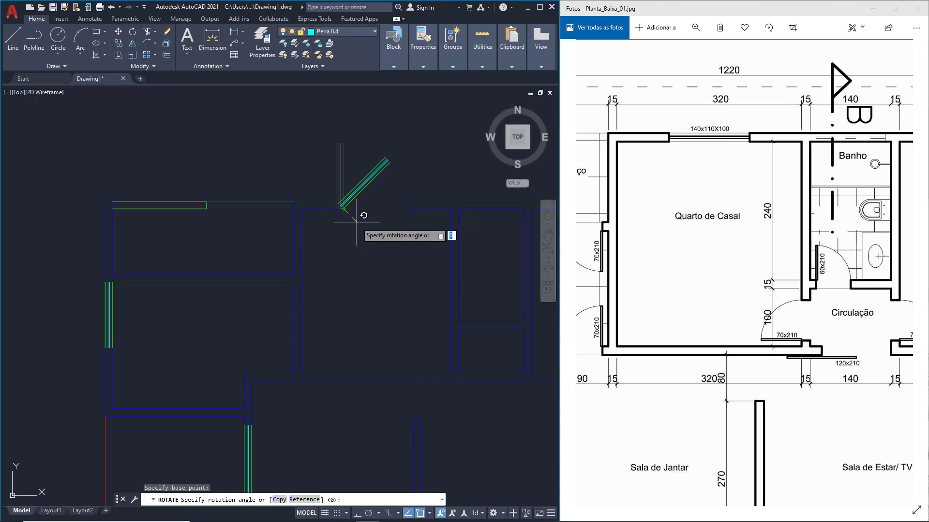
left_click(342, 257)
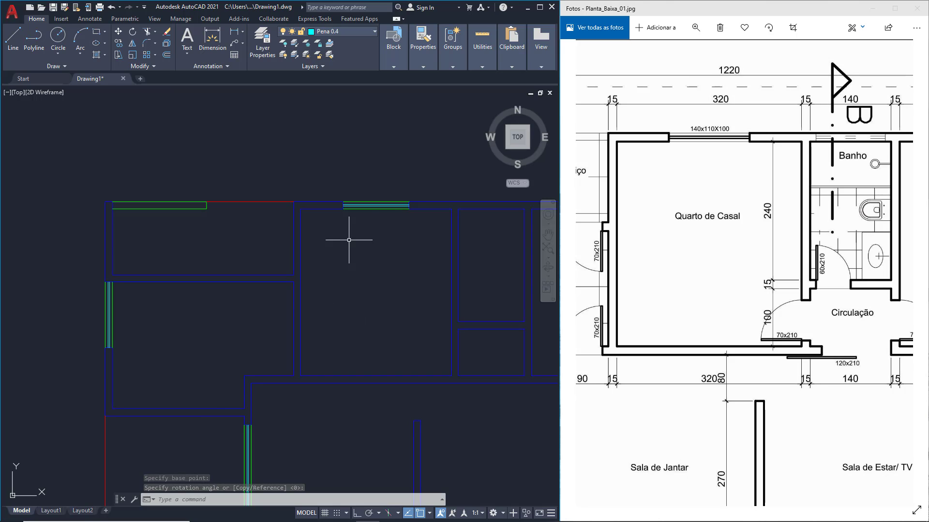
scroll(341, 233, "down", 2)
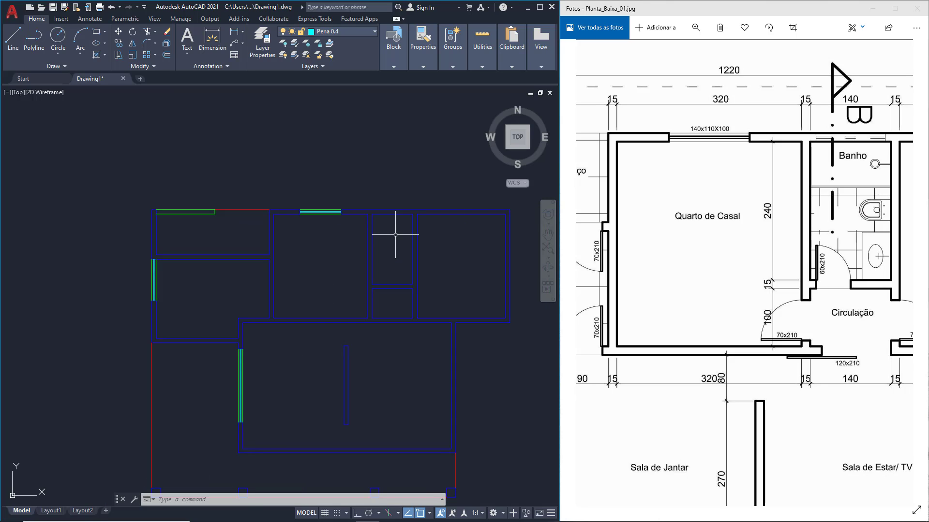
scroll(395, 234, "down", 2)
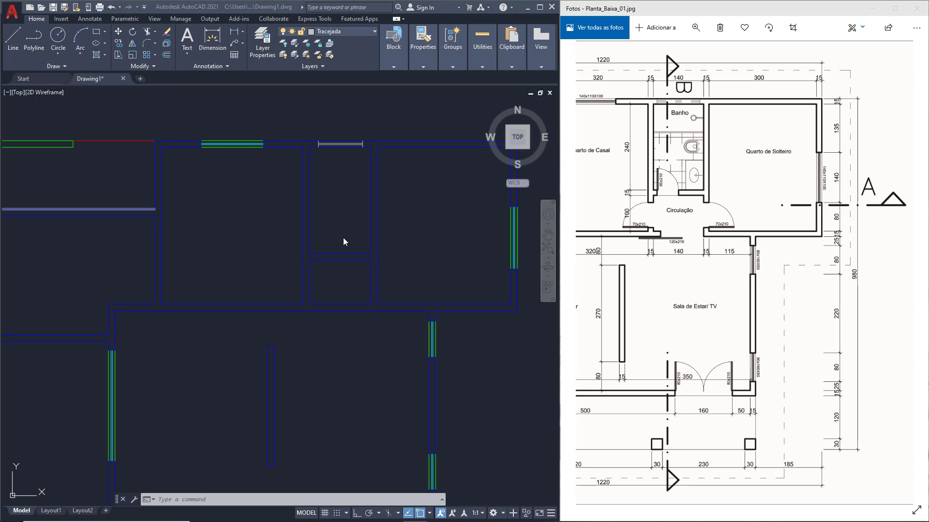
left_click(372, 206)
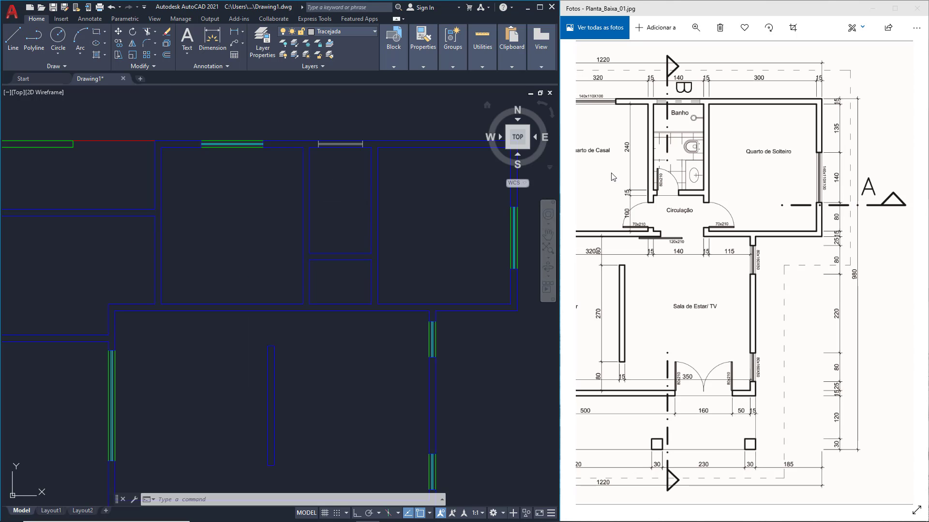
- Select the Banho window's lines and load the ACAD_ISO02W100 dashed linetype from the Tracejada layer's linetype settings
scroll(339, 139, "up", 4)
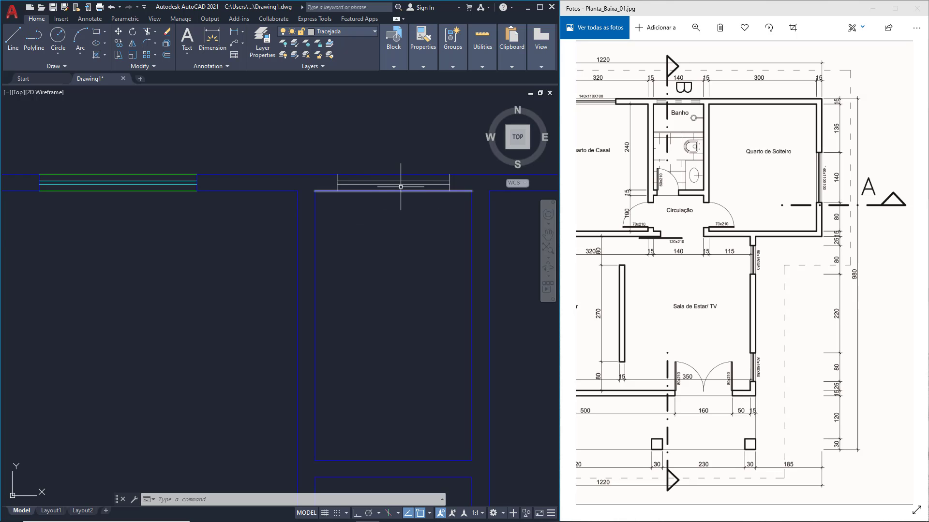
scroll(396, 193, "up", 2)
left_click(482, 182)
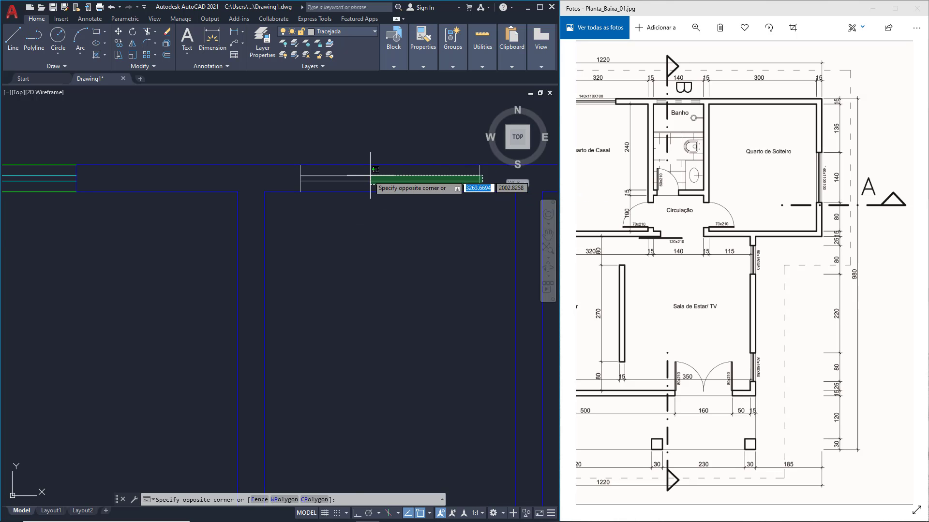
left_click(292, 176)
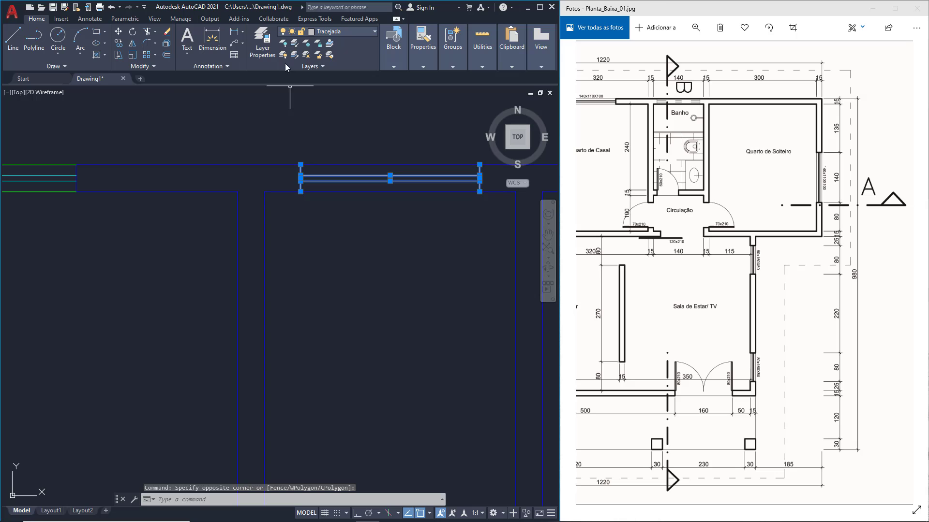
left_click(257, 45)
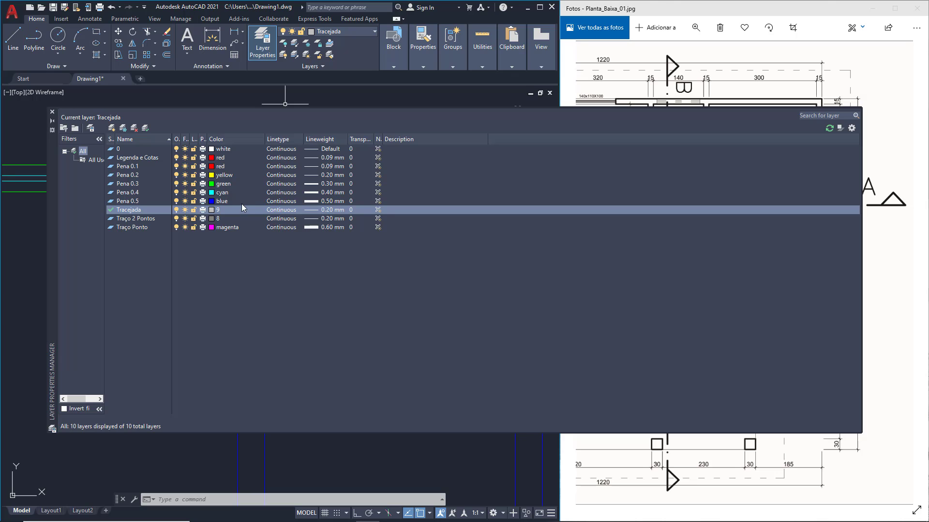
left_click(279, 211)
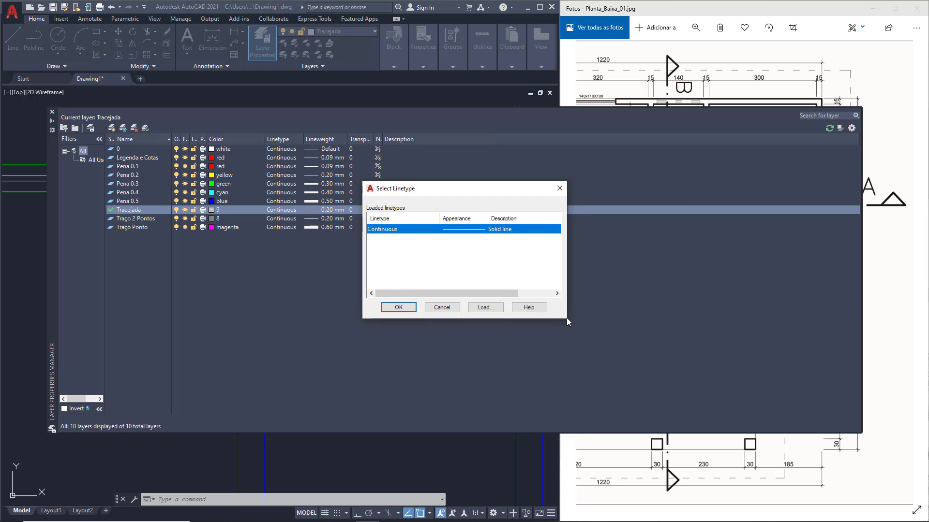
left_click(485, 308)
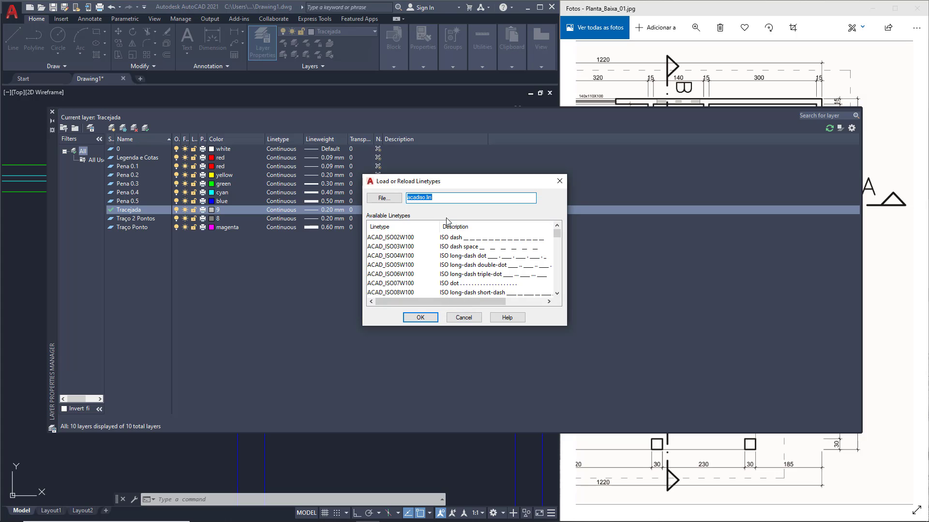
mouse_move(558, 237)
left_mouse_down()
mouse_move(555, 289)
mouse_move(562, 242)
left_mouse_up()
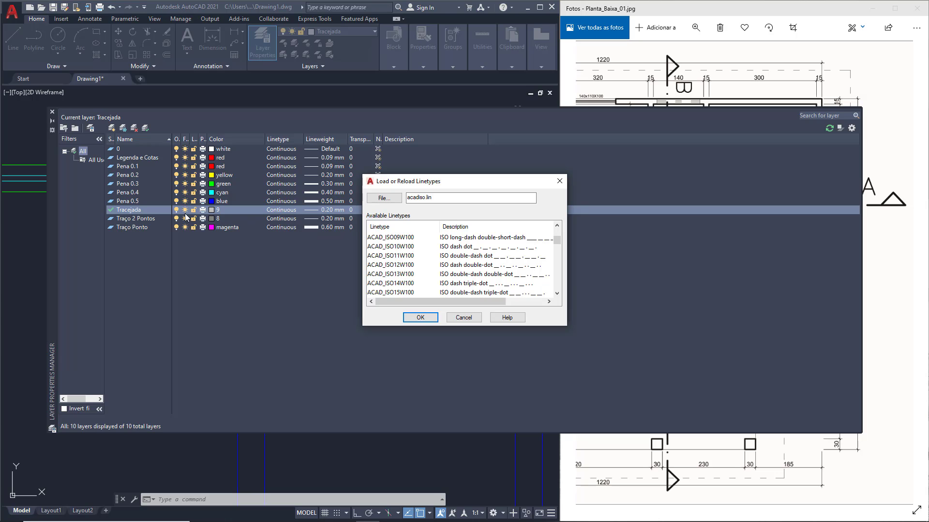
scroll(457, 248, "up", 1)
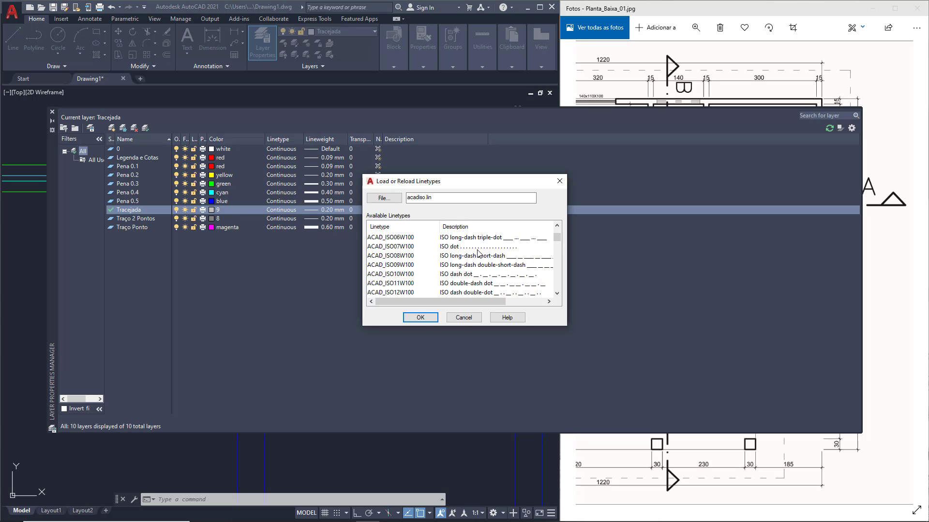
scroll(479, 252, "up", 1)
left_click(390, 238)
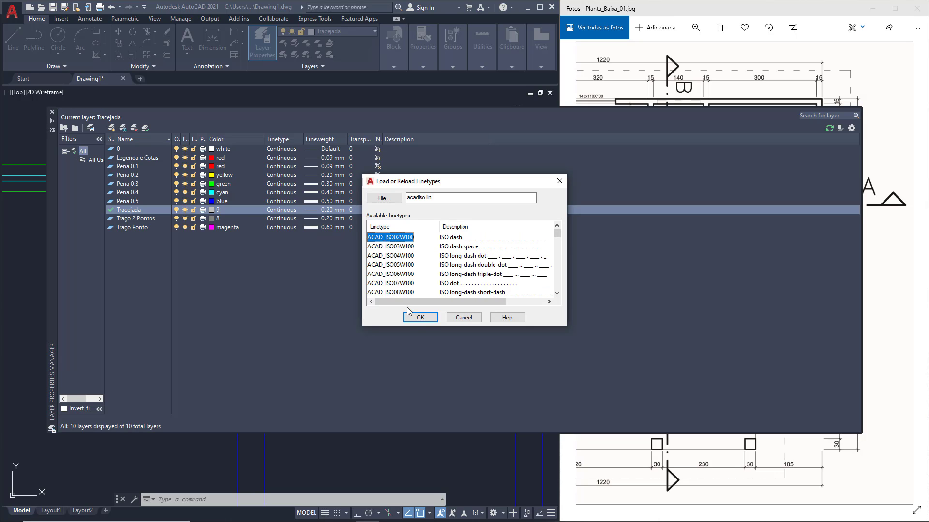
left_click(420, 319)
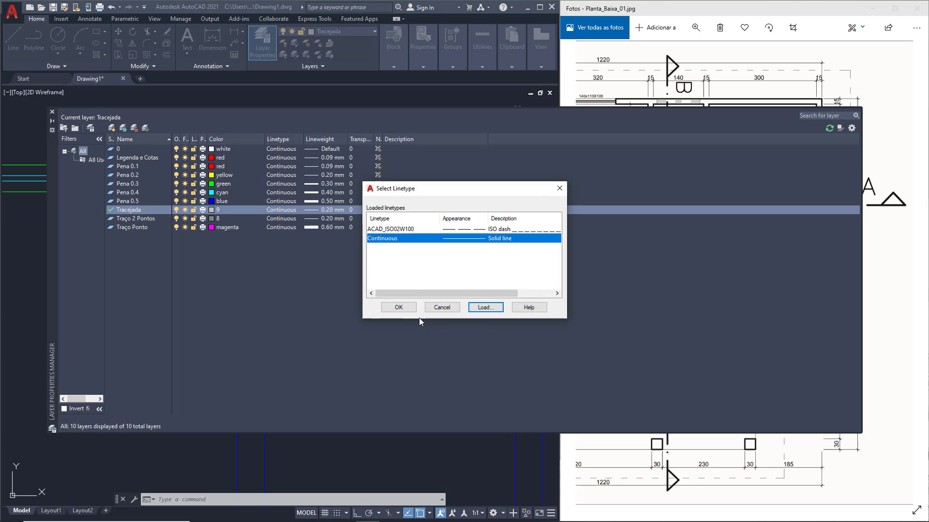
- Load the ACAD_ISO10W100 dash-dot and ACAD_ISO12W100 dash double-dot linetypes from acadiso.lin as well
left_click(485, 307)
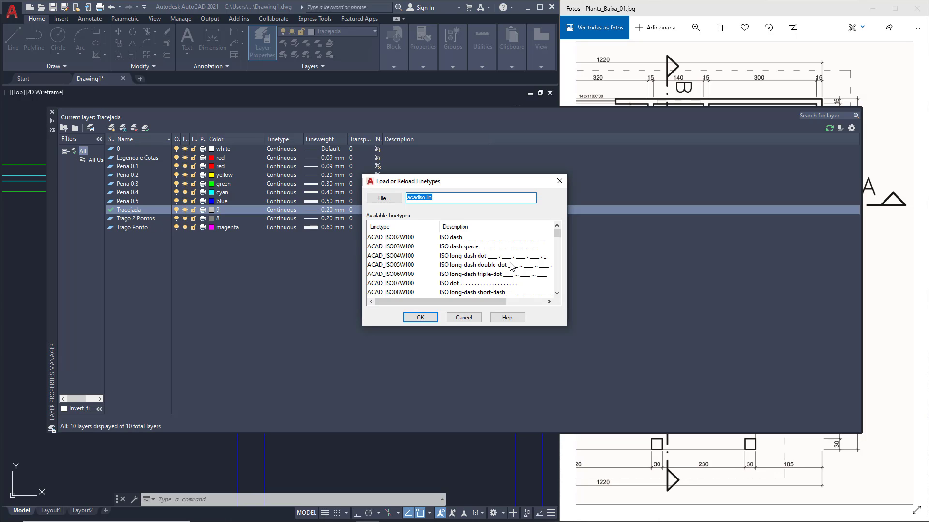
scroll(473, 271, "down", 2)
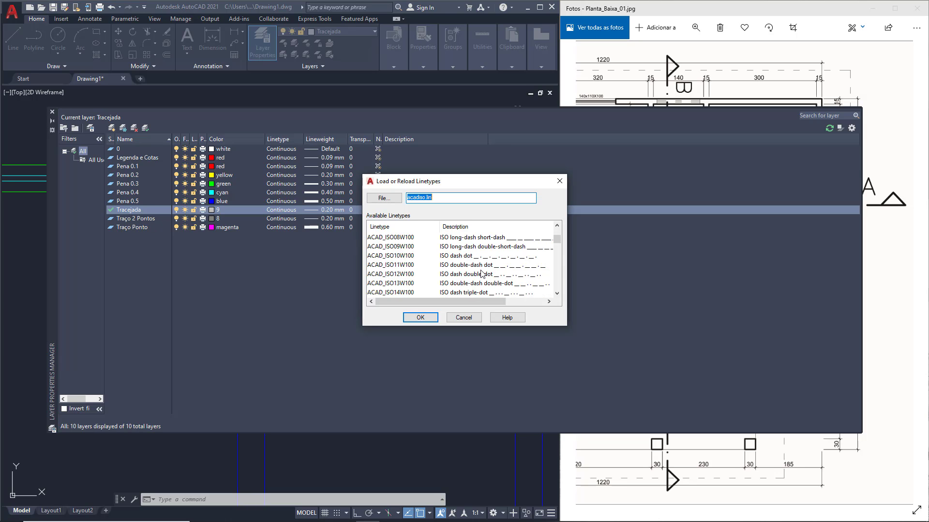
left_click(398, 256)
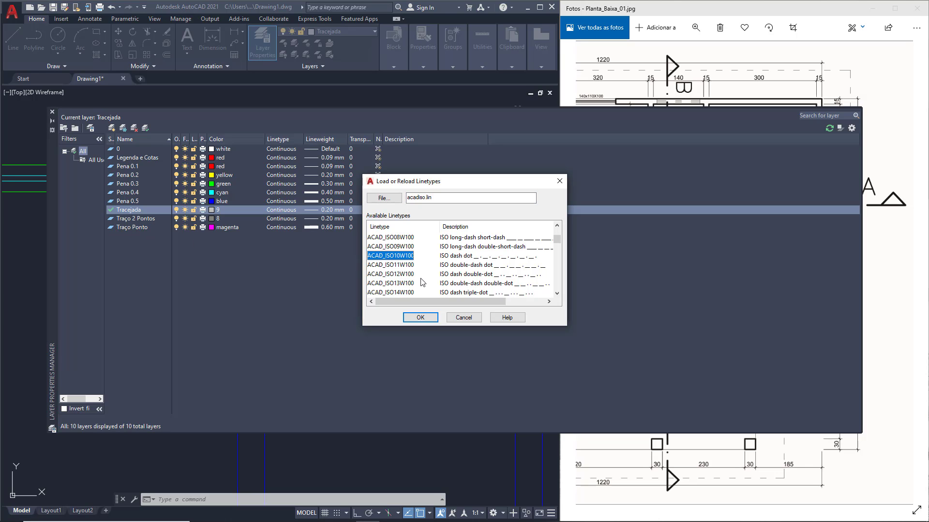
left_click(420, 317)
left_click(484, 308)
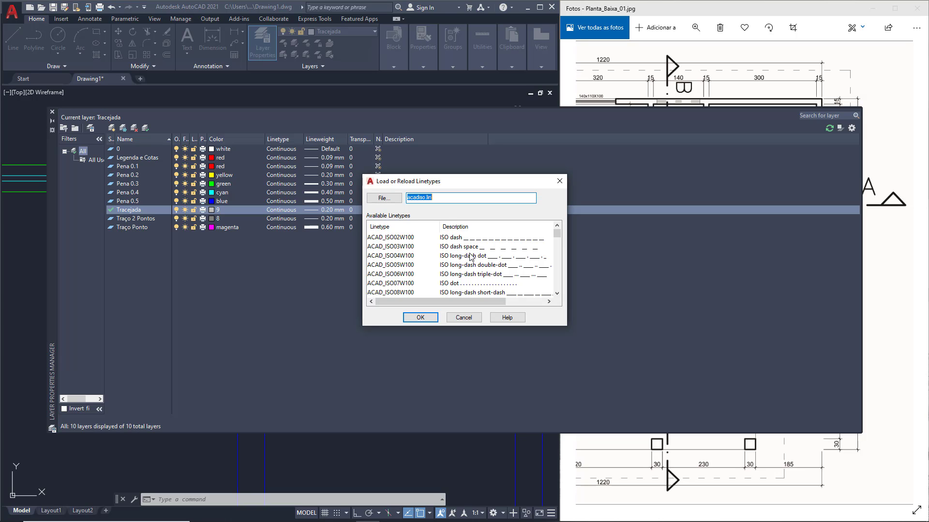
scroll(471, 257, "down", 2)
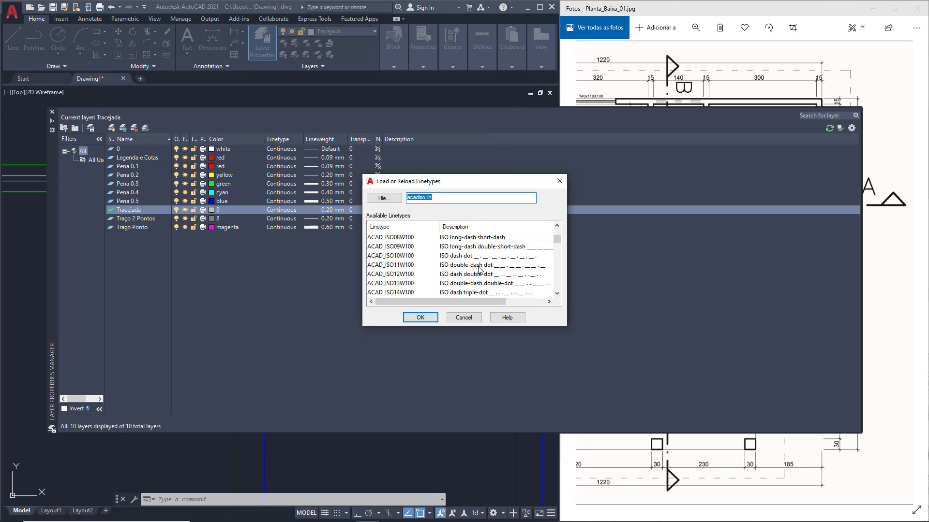
left_click(484, 276)
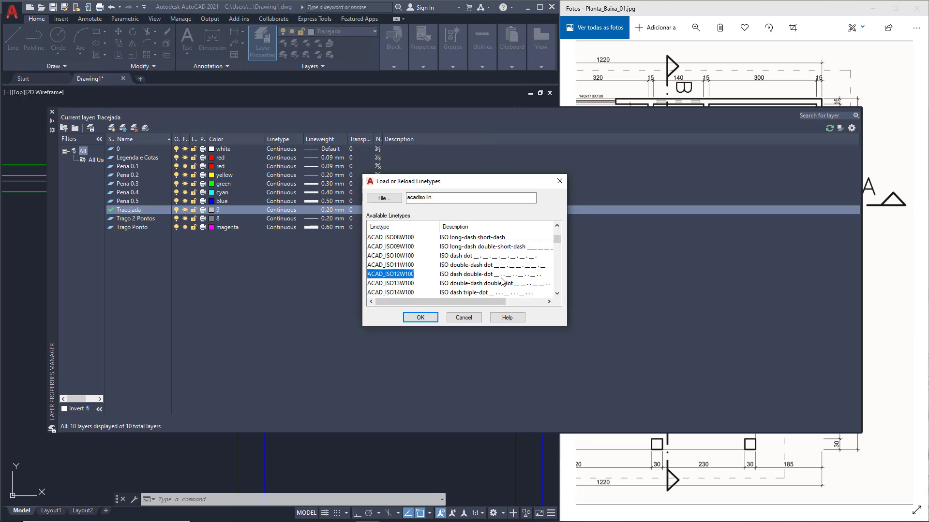
left_click(420, 318)
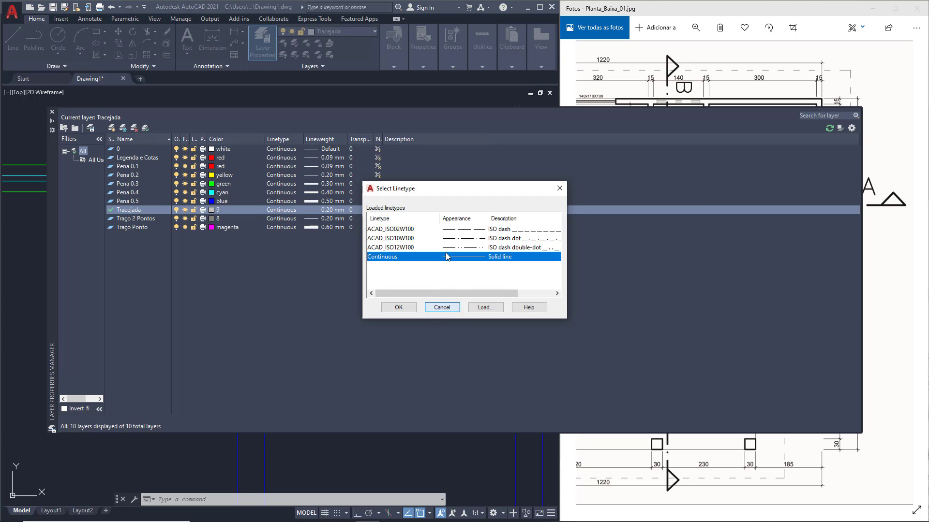
- Assign linetype ACAD_ISO02W100 to layer Tracejada and ACAD_ISO12W100 to layer Traço 2 Pontos
left_click(450, 232)
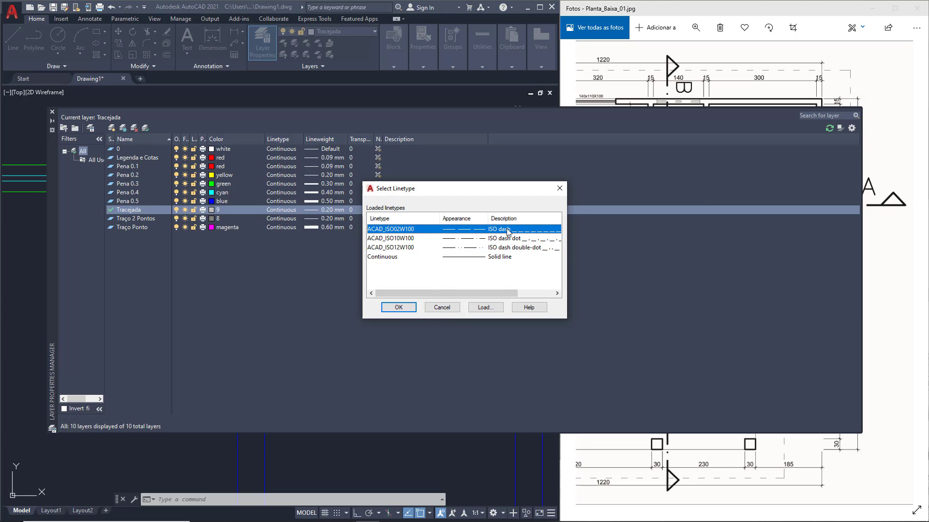
left_click(402, 309)
left_click(284, 220)
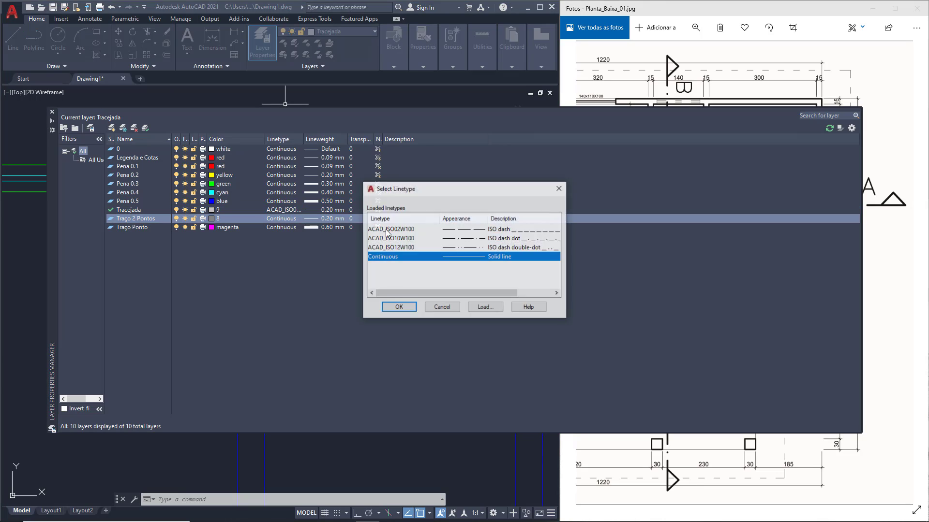
left_click(469, 248)
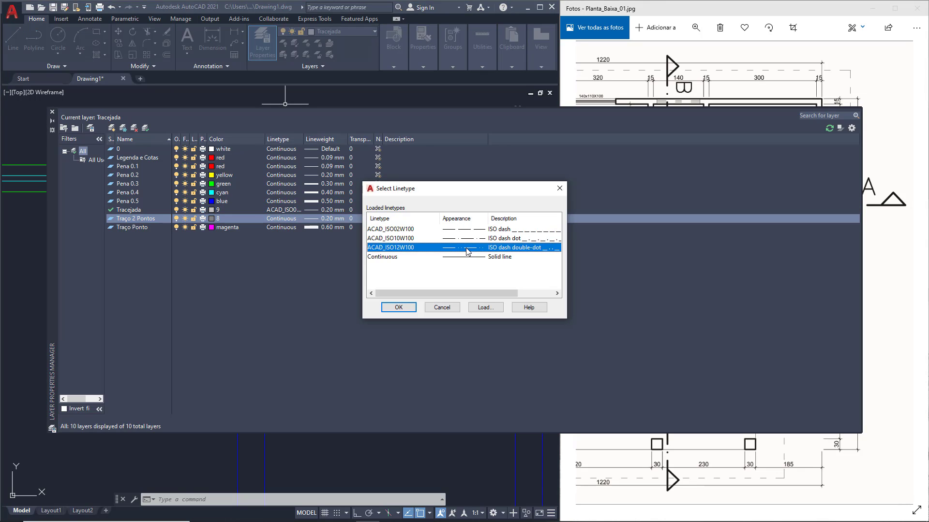
left_click(398, 308)
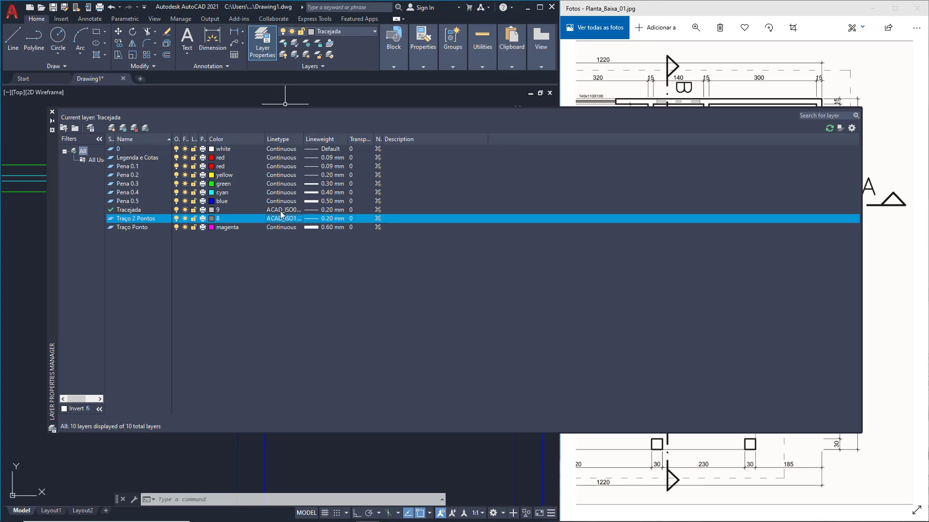
- Assign linetype ACAD_ISO10W100 to layer Traço Ponto and close the layer manager
left_click(279, 227)
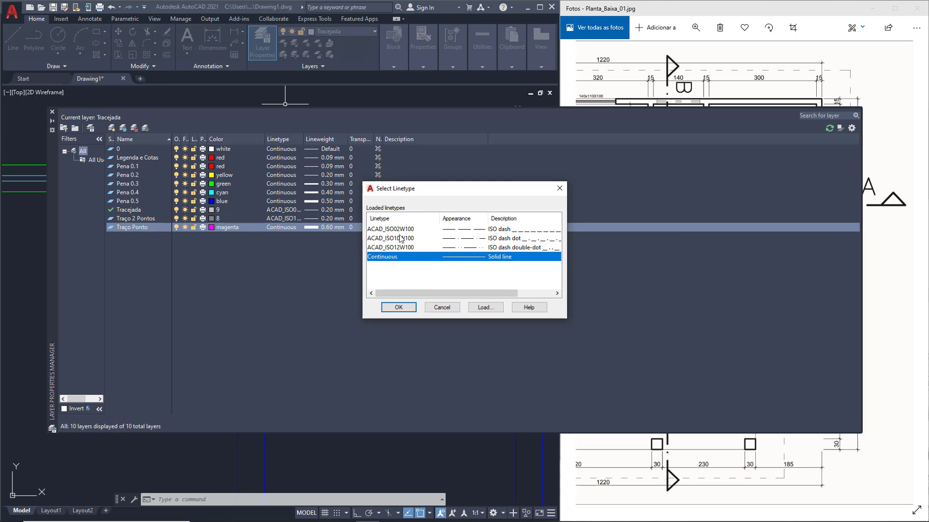
left_click(397, 239)
left_click(399, 308)
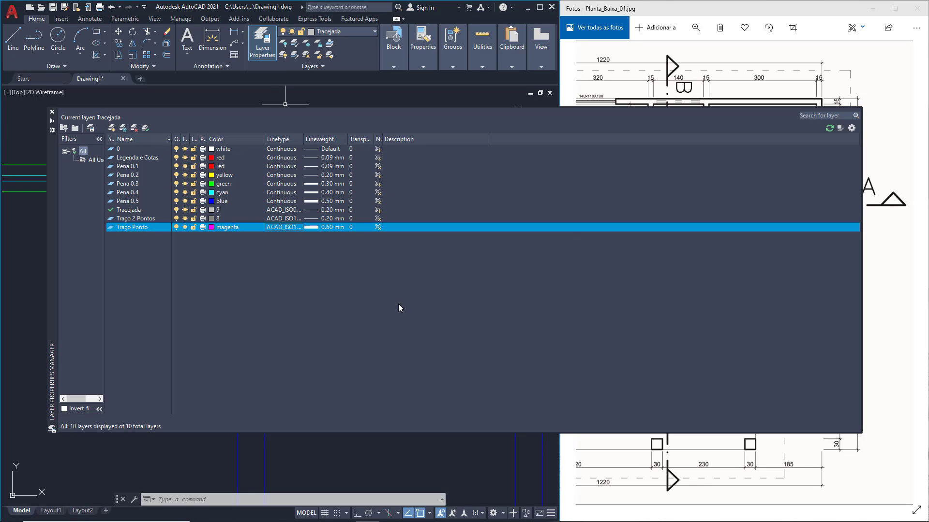
left_click(52, 112)
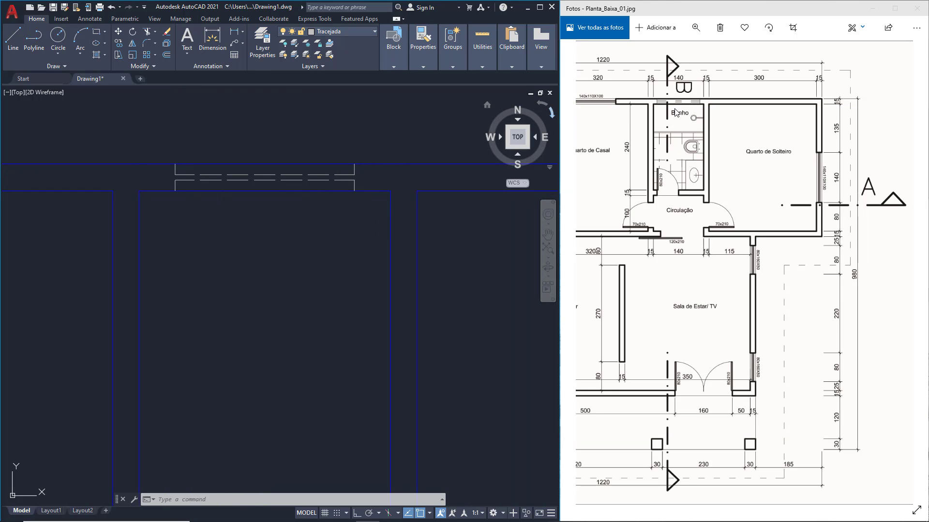
- On layer Pena 0.5, draw a short line across the wall south of Cozinha, in line with Quarto de Casal's outer west wall face
scroll(294, 170, "down", 8)
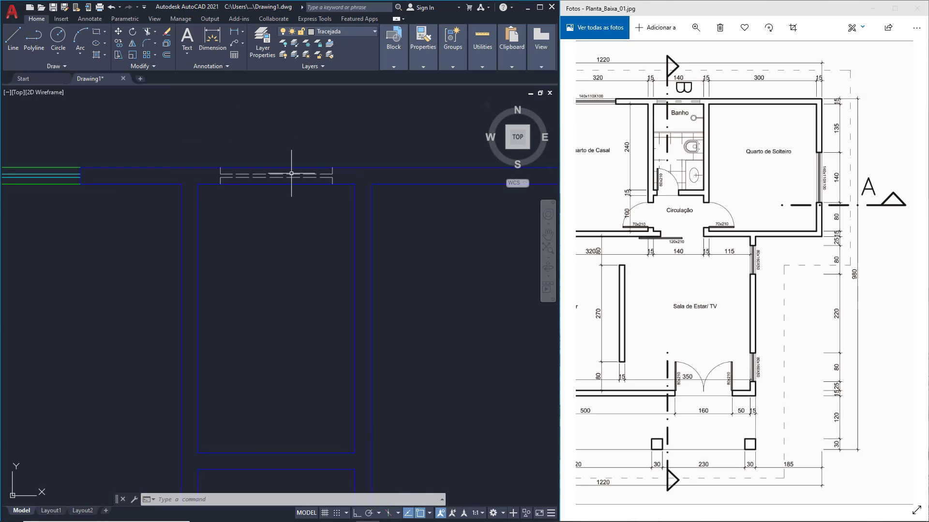
scroll(266, 140, "up", 2)
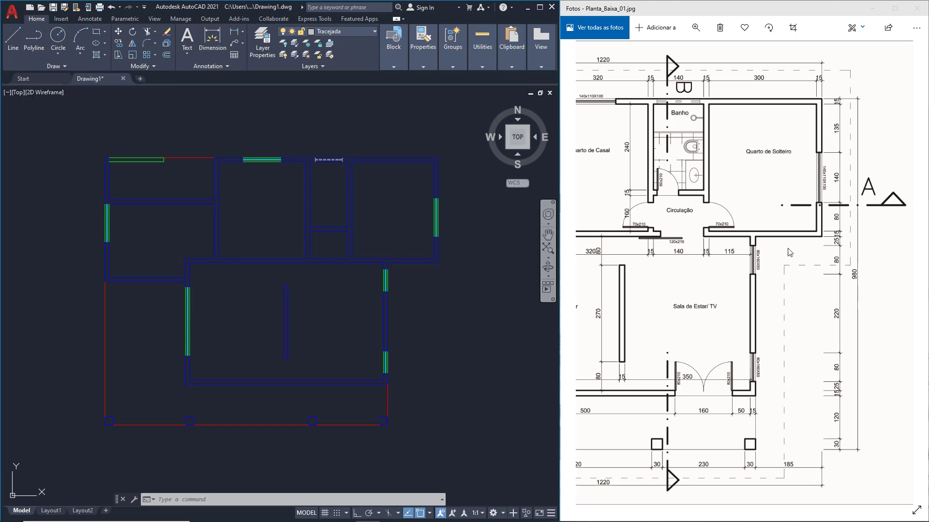
left_click_drag(751, 282, 787, 272)
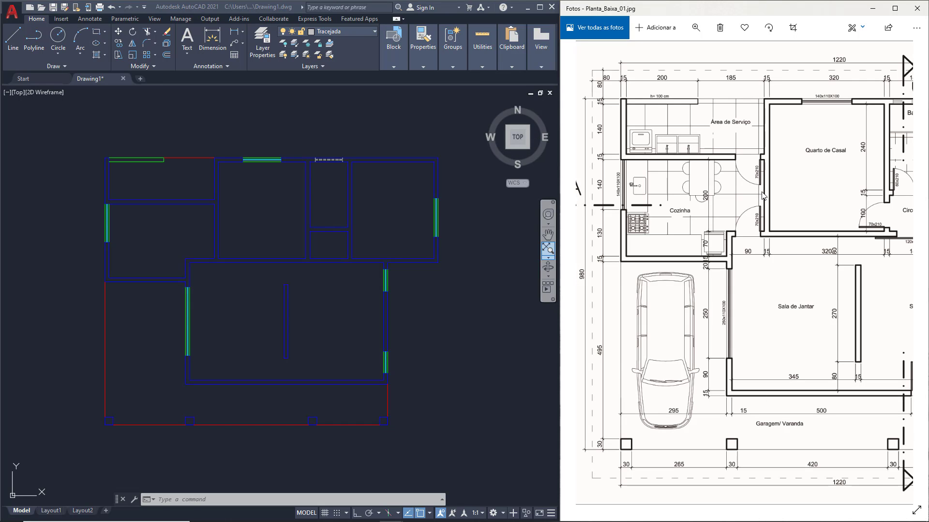
scroll(762, 195, "up", 5)
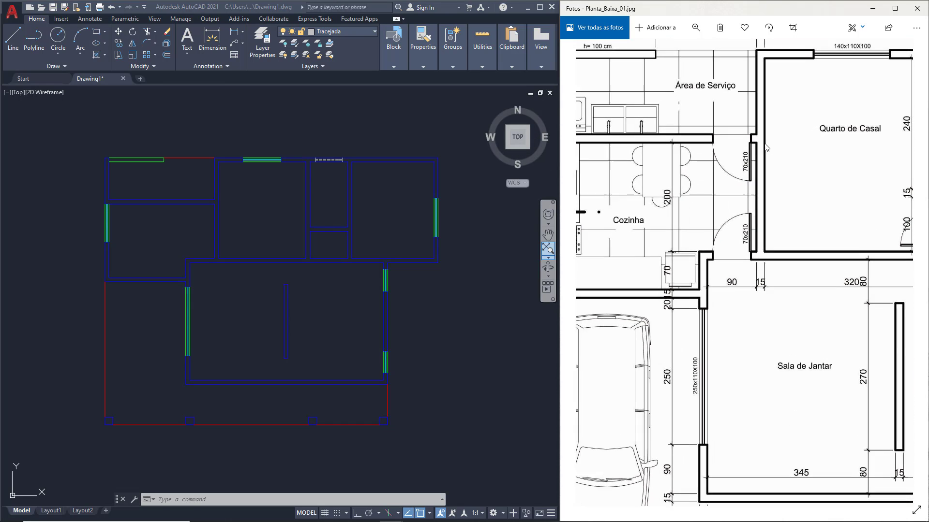
scroll(762, 141, "up", 1)
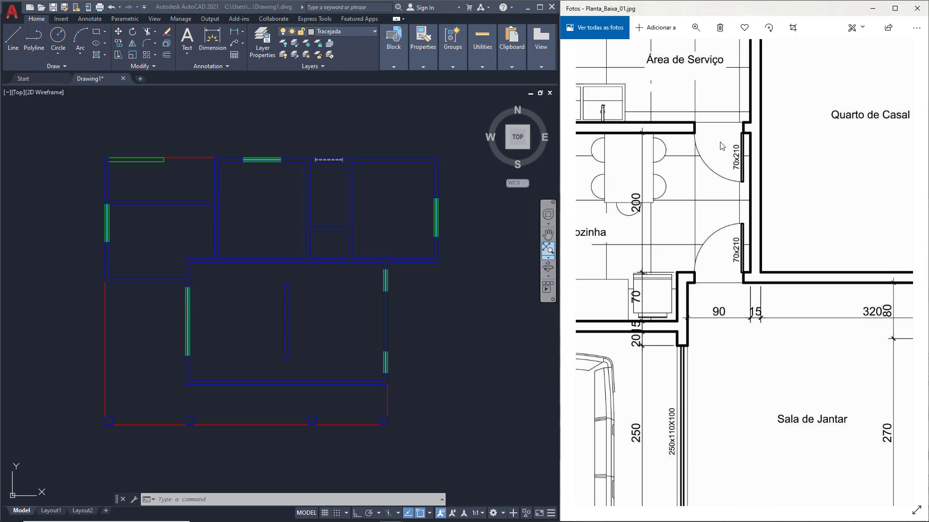
left_click(346, 51)
left_click(358, 33)
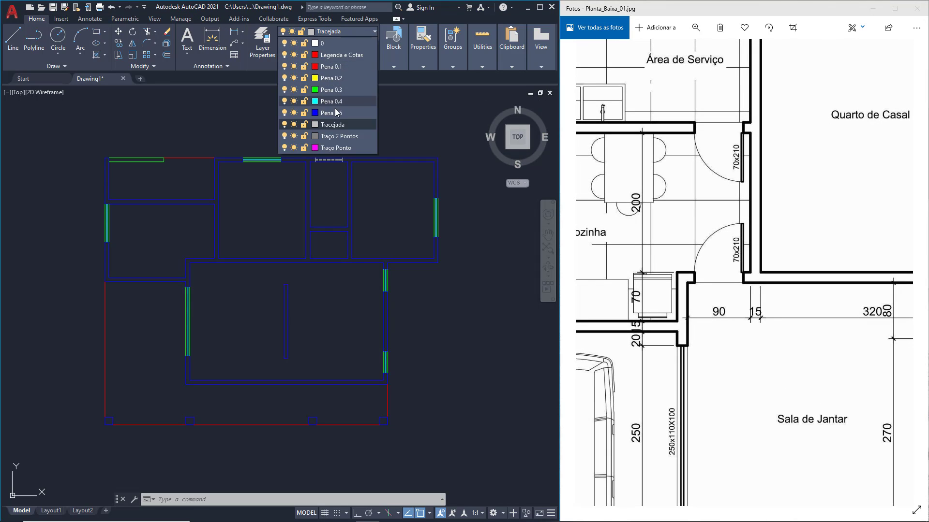
left_click(346, 79)
left_click(13, 39)
scroll(215, 269, "up", 4)
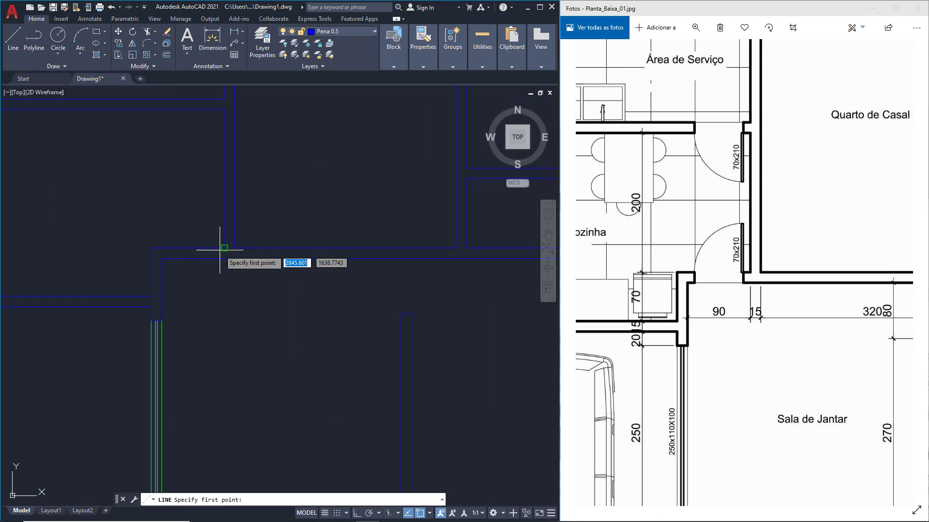
left_click(224, 248)
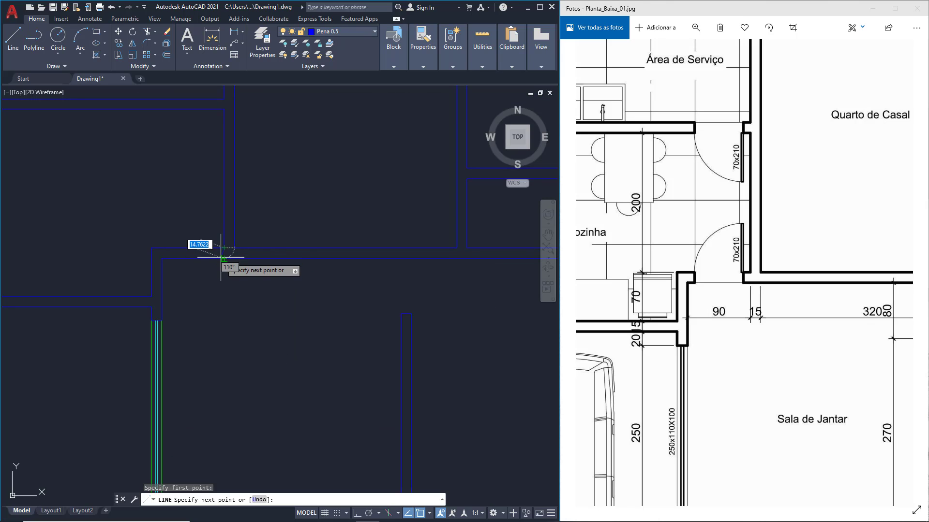
key("Escape")
- Draw a short line across the east end of the wall between Área de Serviço and Cozinha
key("Return")
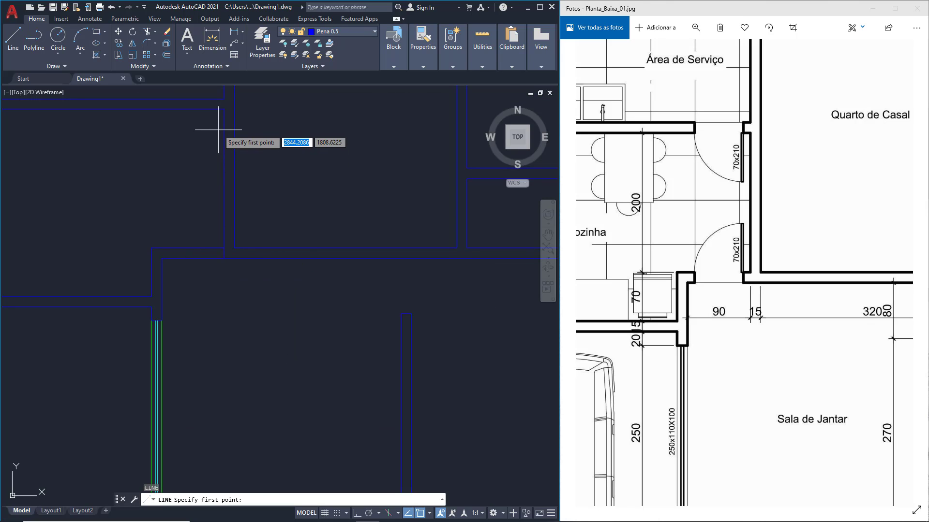
left_click(224, 110)
left_click(224, 99)
key("Return")
- Offset the short lines across the walls north and south of Cozinha 10 units to the west
middle_click_drag(277, 154, 319, 206)
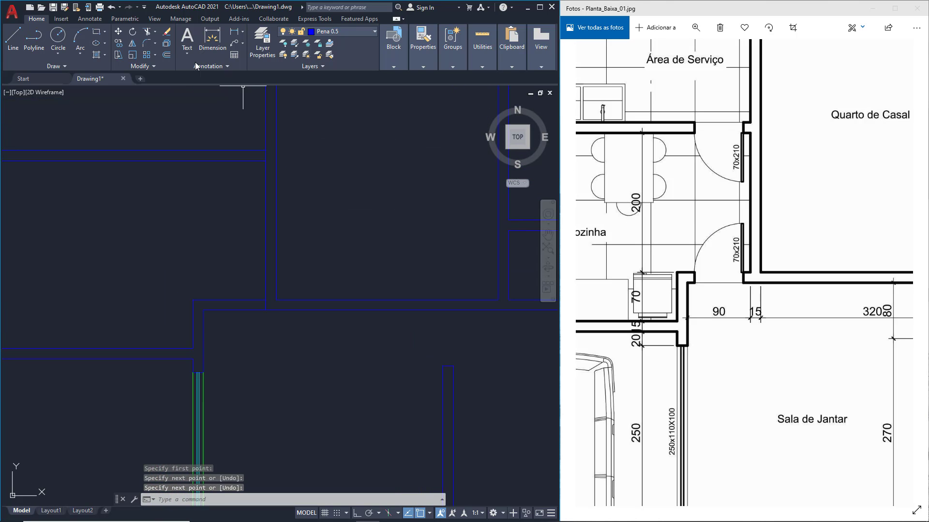
type("o")
key("Return")
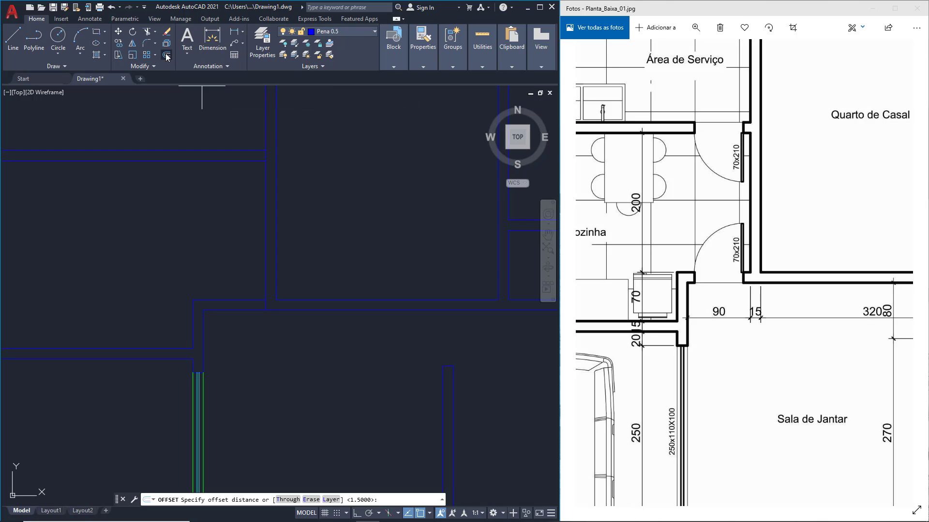
type("1")
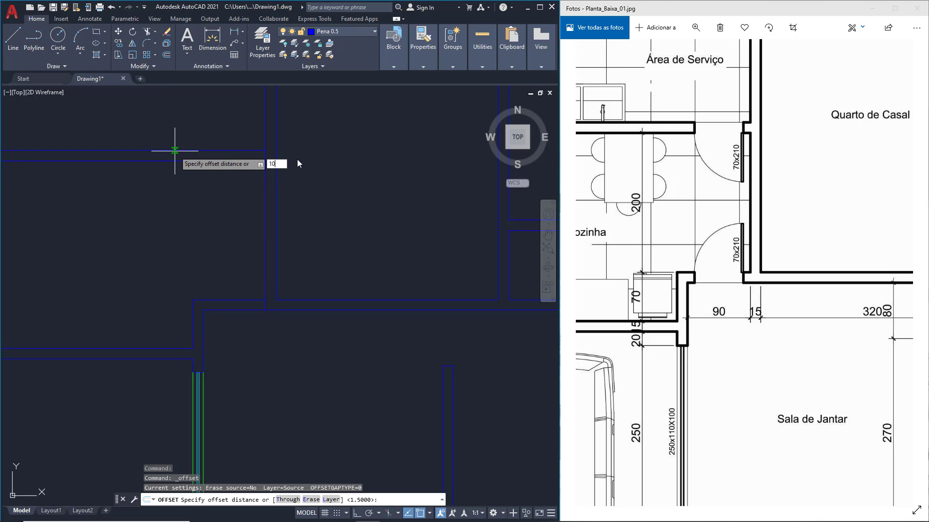
type("0")
key("Return")
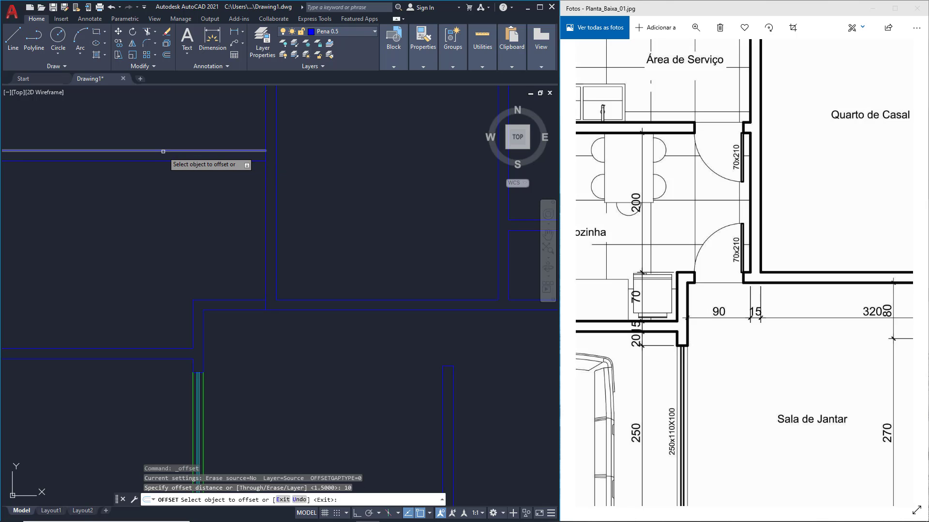
left_click(266, 304)
left_click(225, 269)
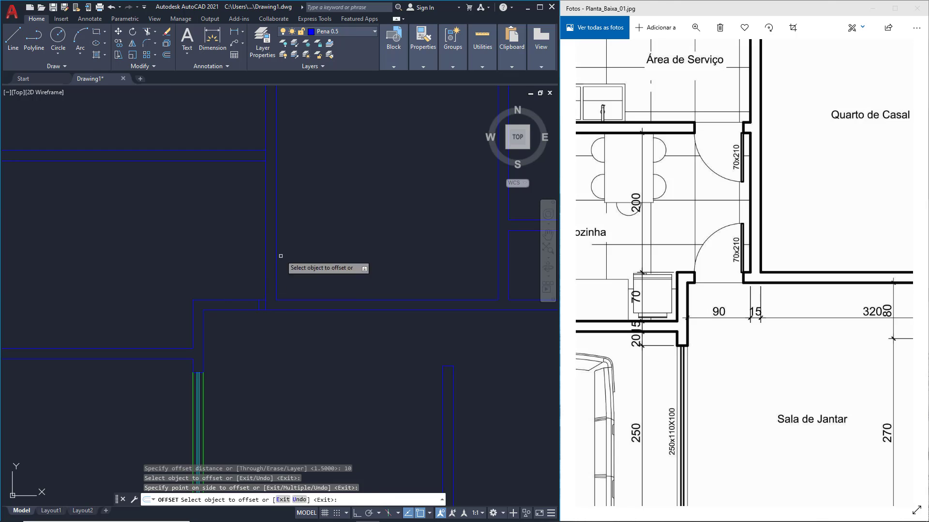
key("Return")
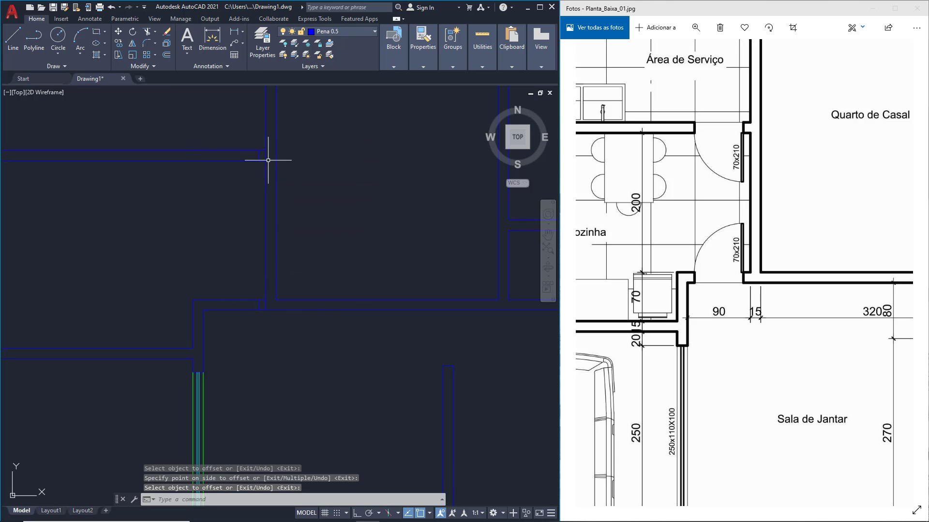
- Delete the two original short lines in line with Quarto de Casal's outer west wall face
left_click(266, 156)
left_click(265, 304)
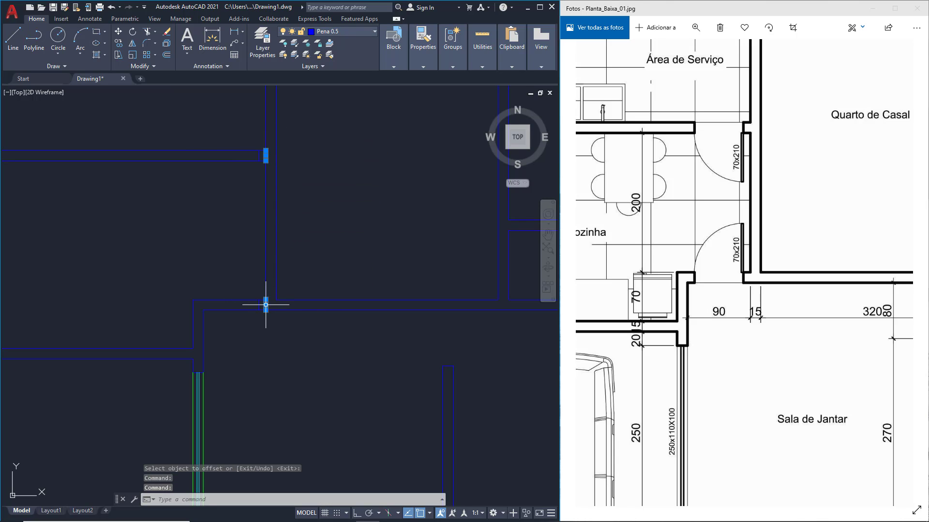
key("Delete")
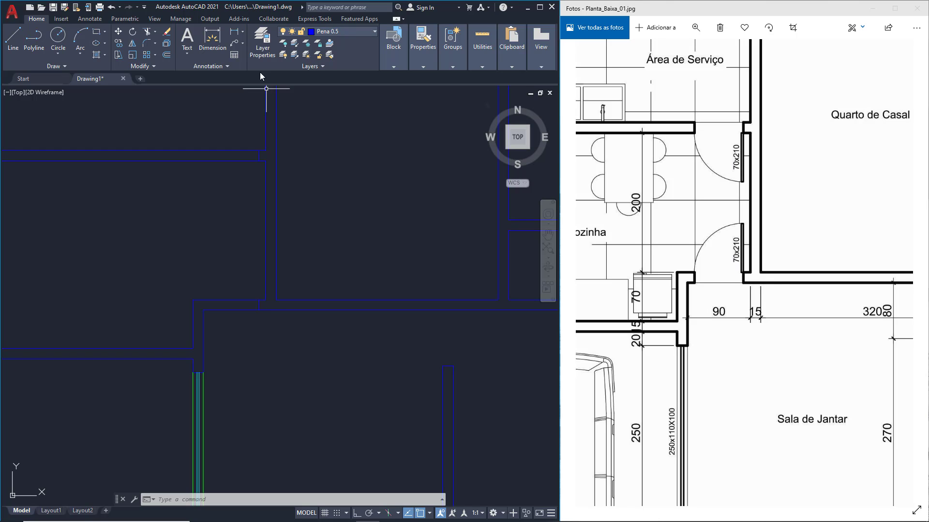
- Offset the two remaining short jamb lines north and south of Cozinha 70 units to the west
left_click(166, 55)
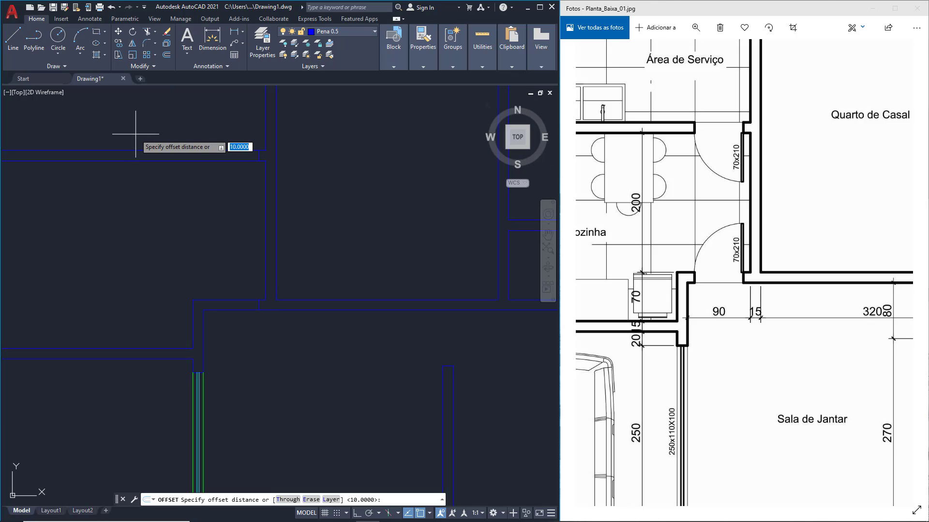
type("70")
key("Return")
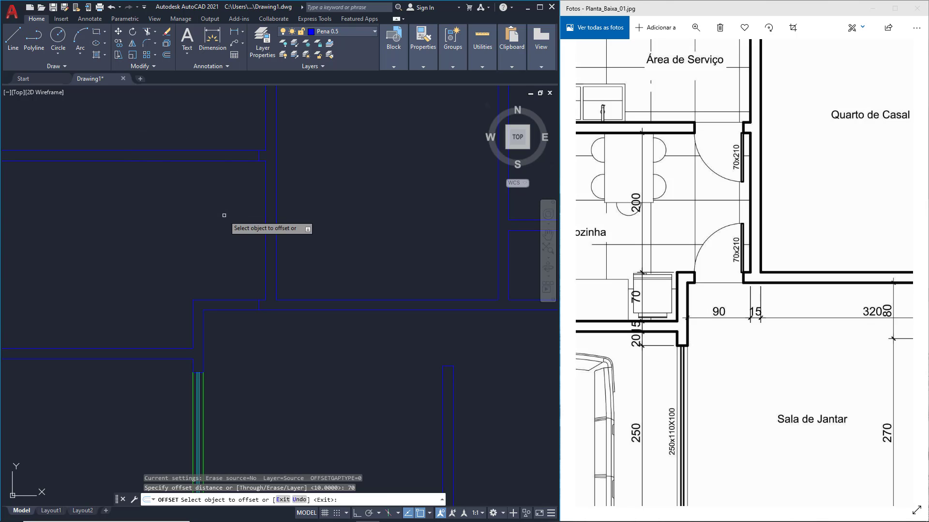
left_click(259, 156)
left_click(224, 151)
left_click(260, 304)
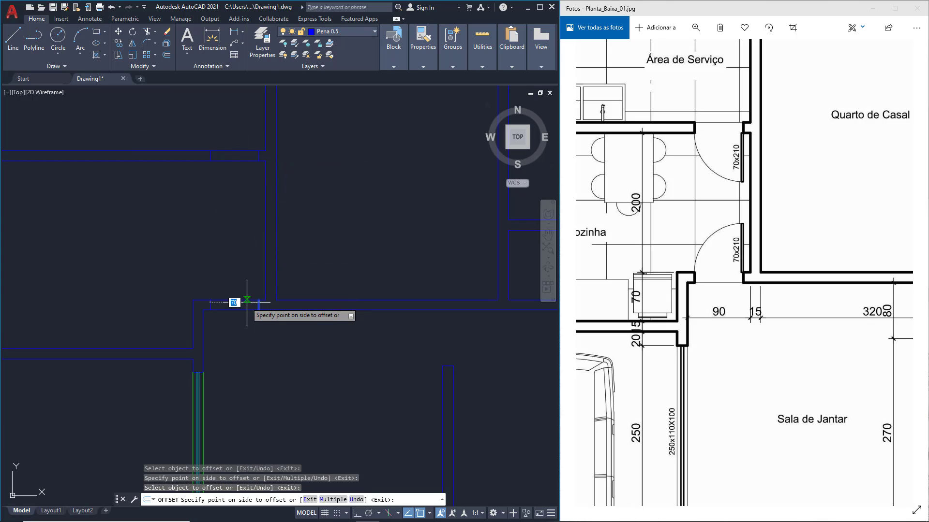
left_click(245, 300)
key("Return")
- Trim the wall lines between each pair of jamb lines to open the doorways north and south of Cozinha
left_click(147, 32)
left_click_drag(224, 116, 228, 174)
left_click_drag(226, 265, 229, 332)
left_click_drag(228, 332, 224, 256)
key("Return")
scroll(232, 257, "down", 2)
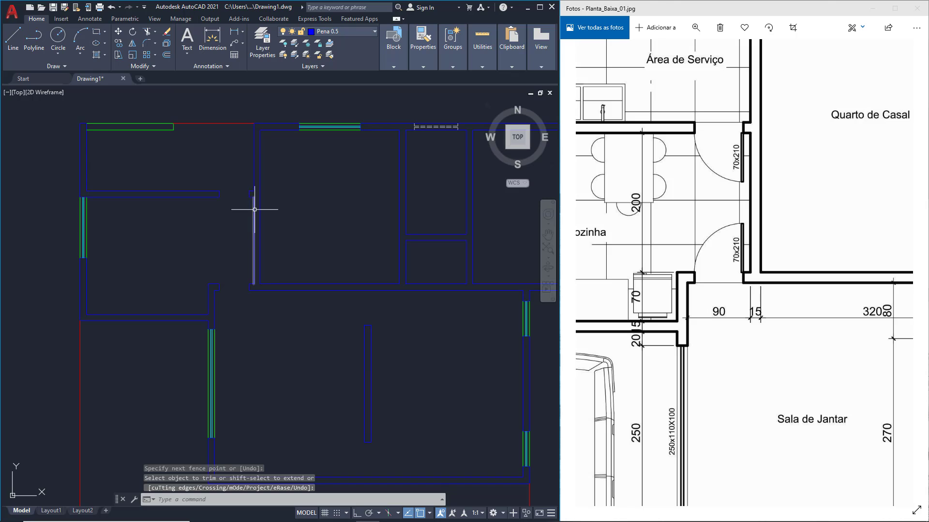
- On layer Pena 0.4, draw the north door leaf as a rectangle from the east jamb's south corner, with opposite corner at -4, -70
scroll(244, 193, "up", 2)
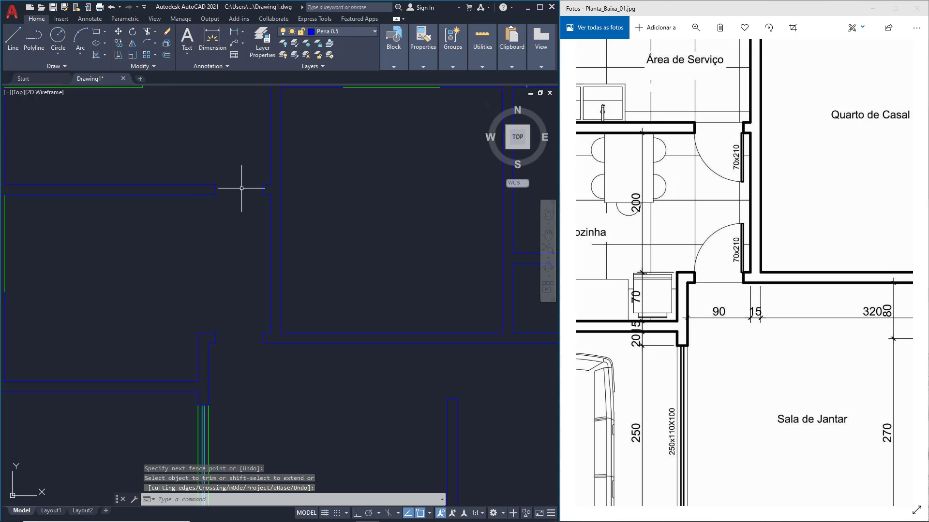
left_click(337, 31)
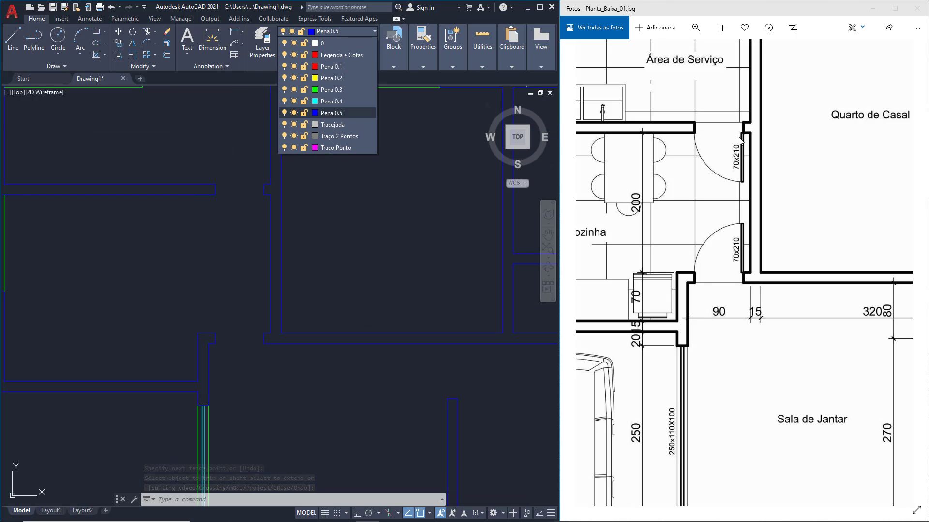
left_click(332, 102)
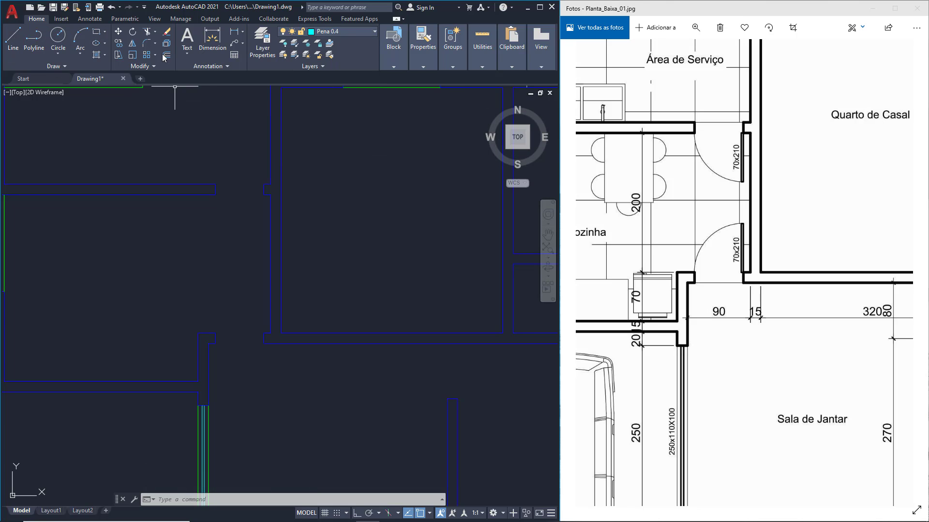
left_click(96, 32)
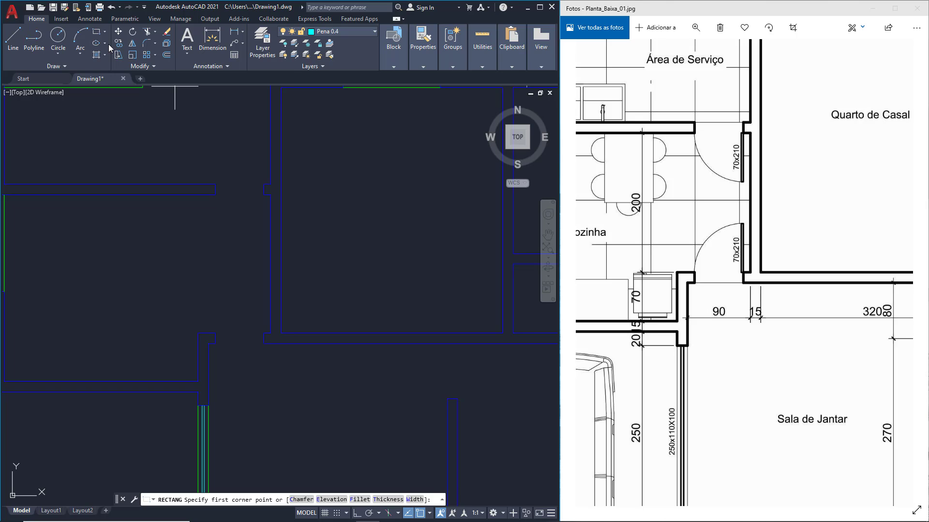
left_click(263, 195)
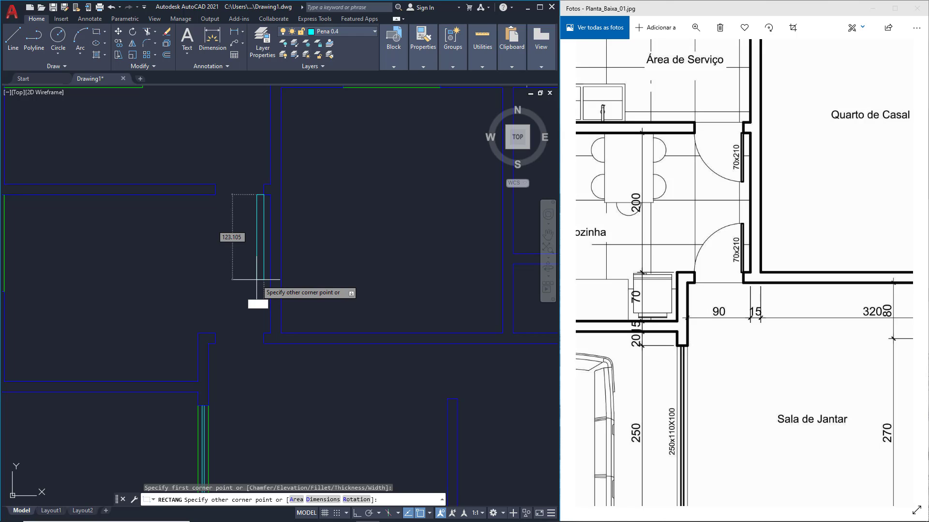
key("Tab")
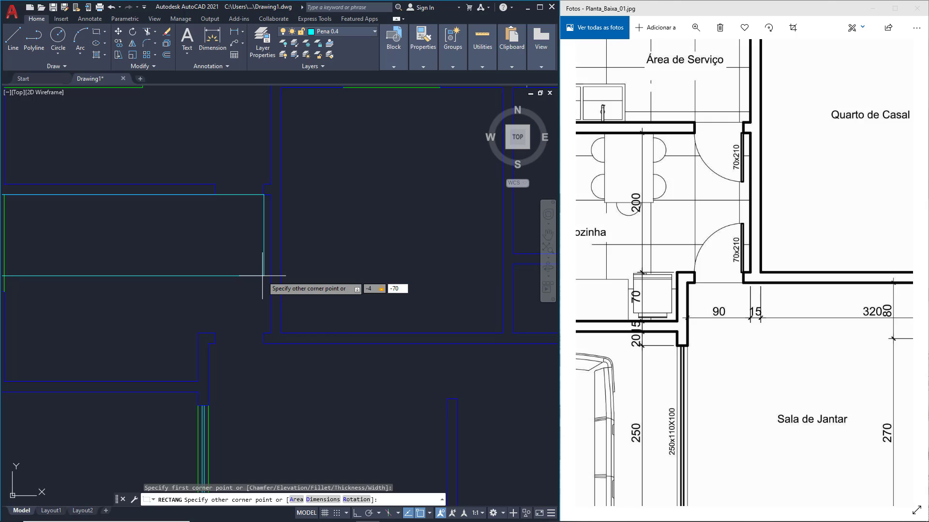
key("Return")
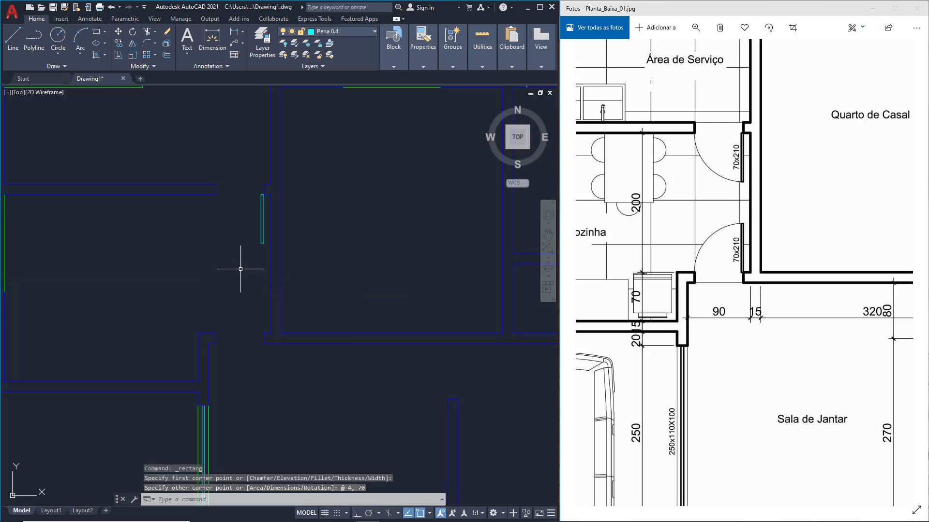
- Draw the south door leaf as a rectangle from the east jamb's north corner, with opposite corner at -4, 70
left_click(96, 31)
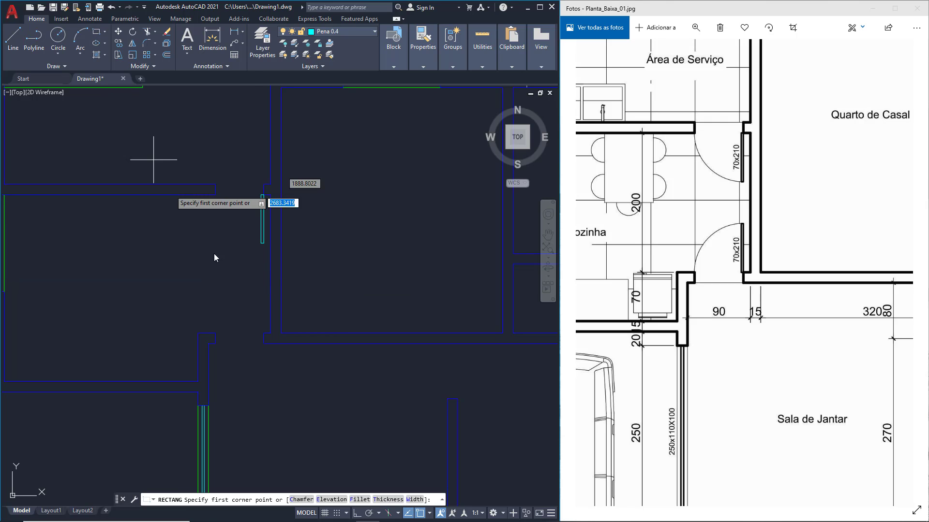
left_click(264, 333)
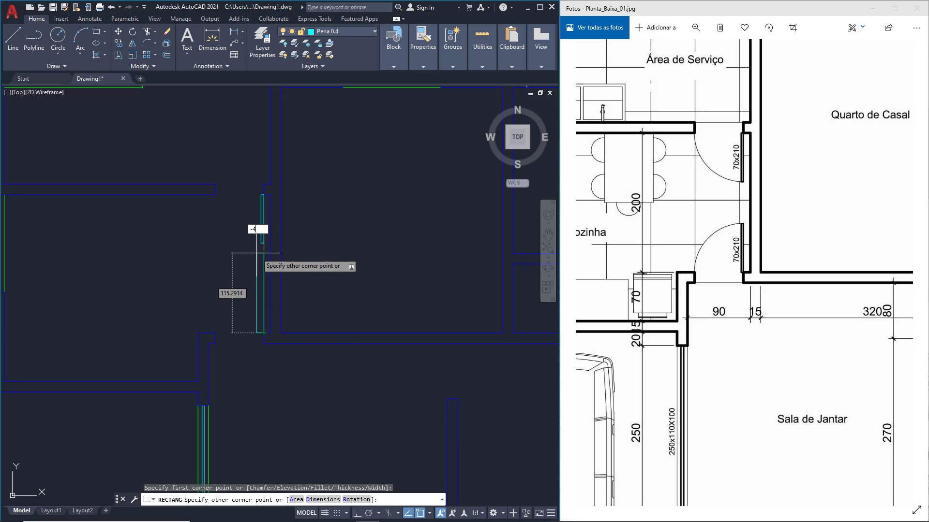
key("Tab")
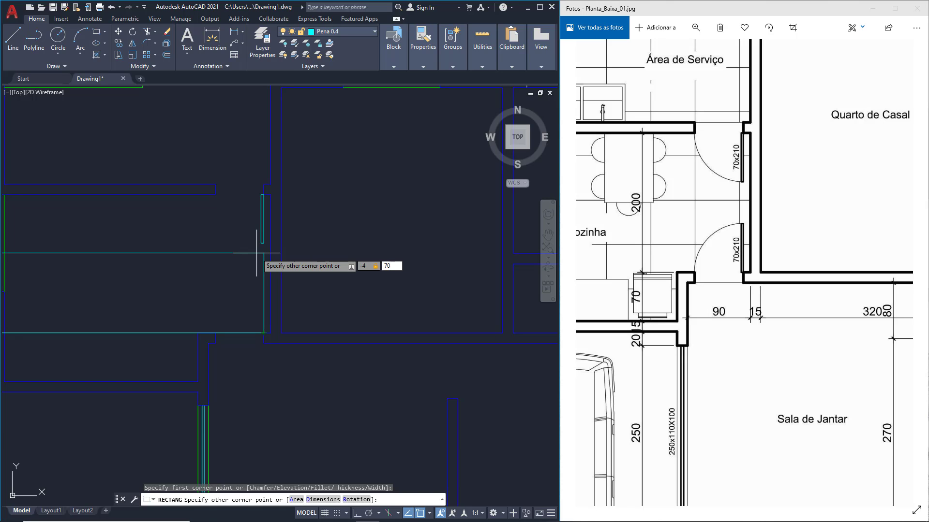
key("Return")
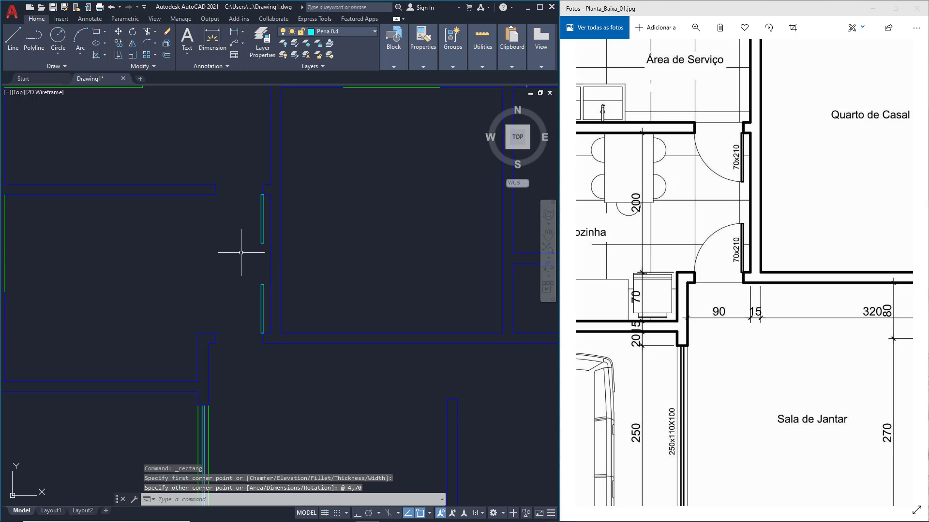
- On layer Pena 0.1, draw the north door's swing with a Start, End, Direction arc from leaf tip to west jamb, using Ortho and a westward tangent
left_click(339, 32)
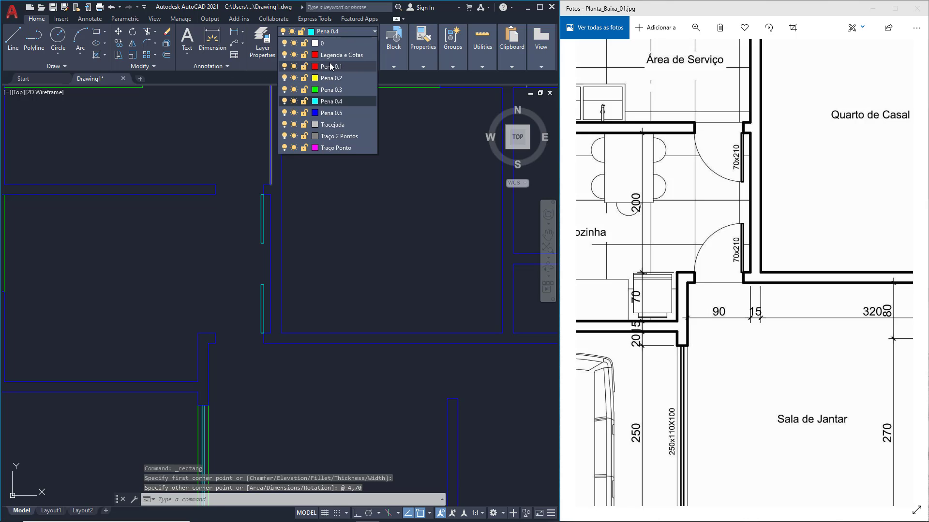
left_click(333, 69)
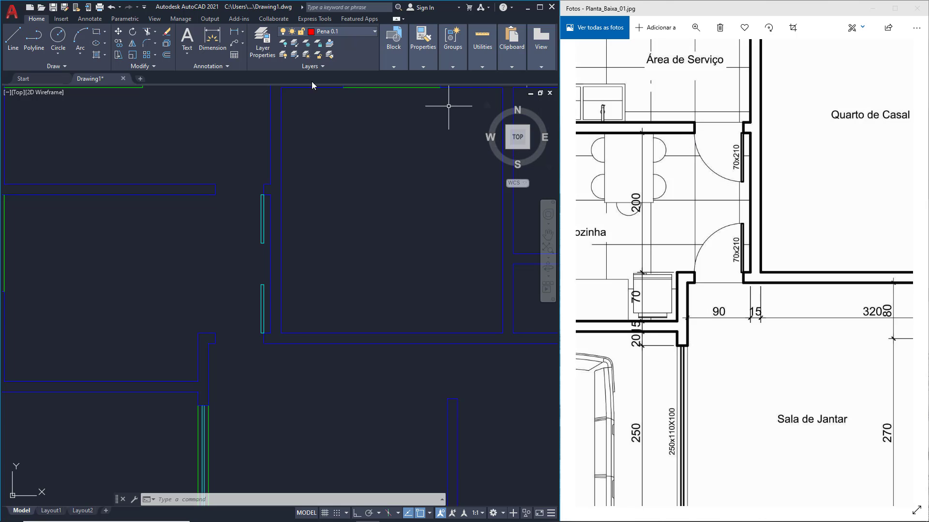
left_click(81, 51)
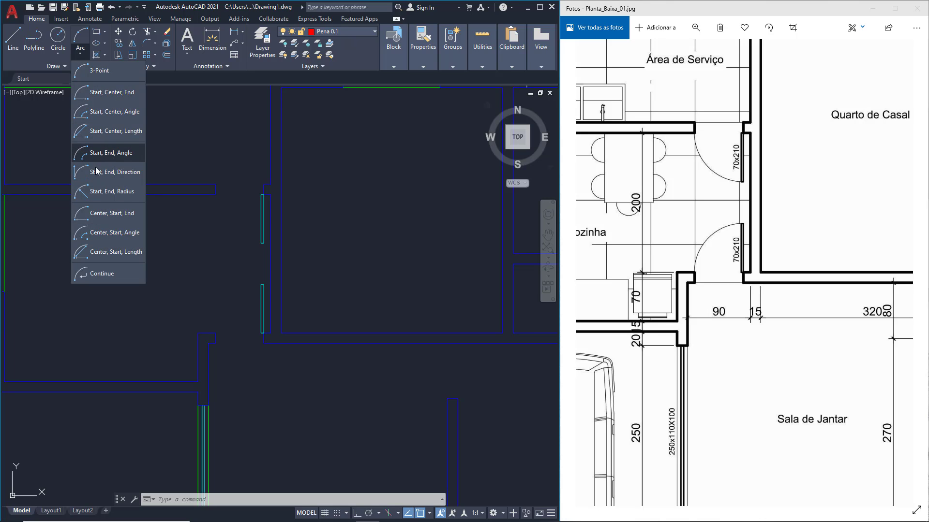
left_click(115, 172)
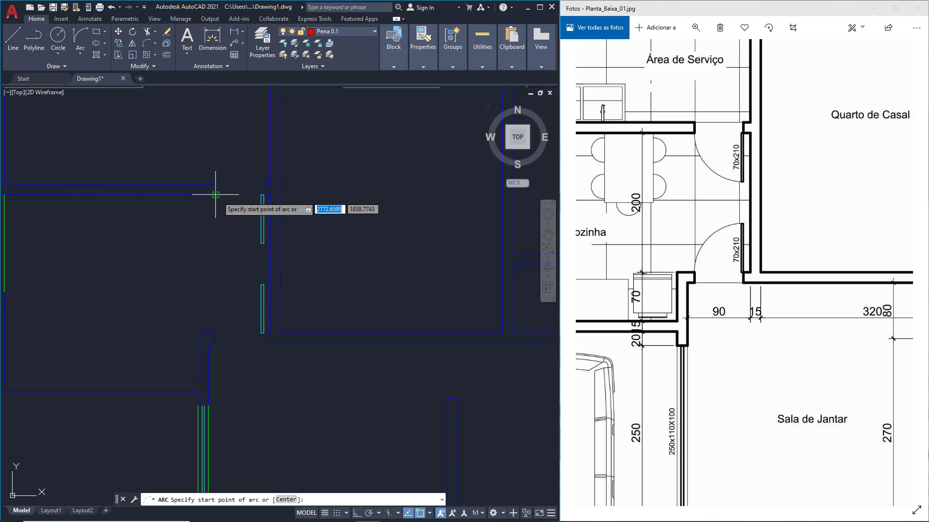
left_click(261, 242)
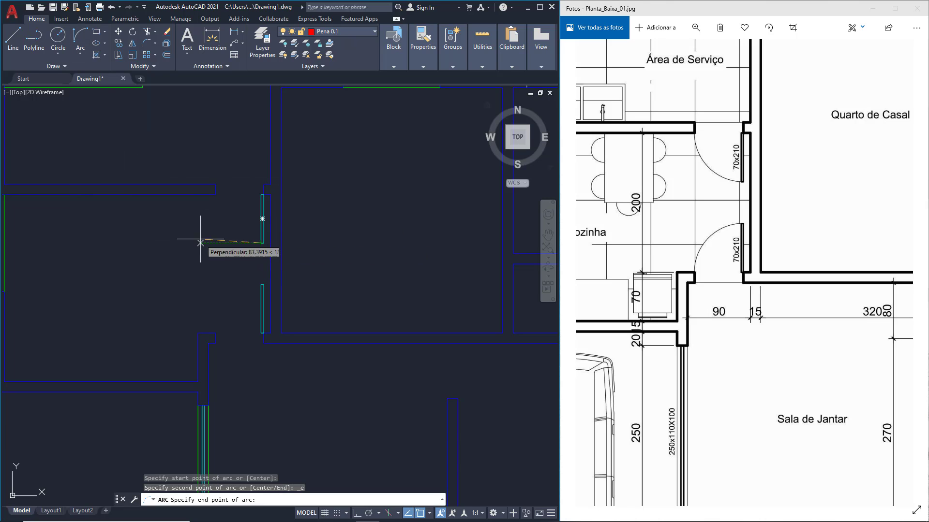
left_click(215, 196)
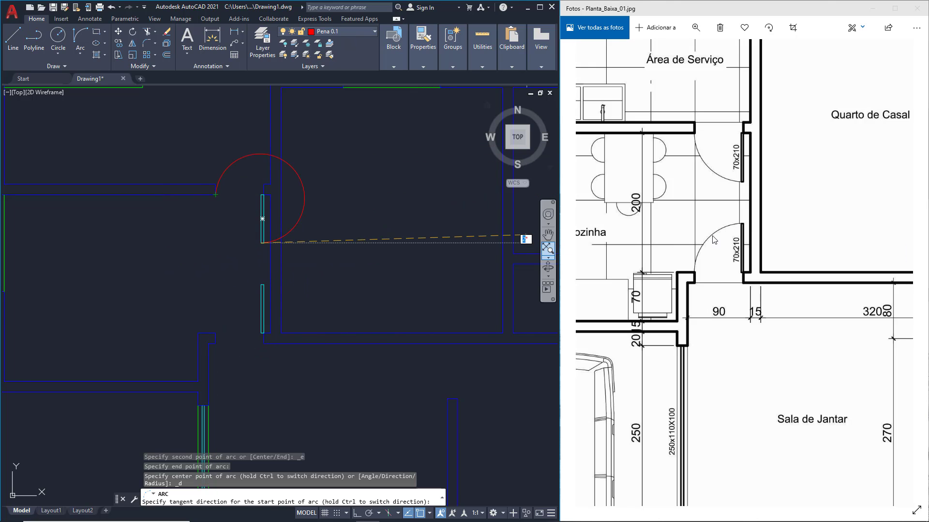
left_click(357, 514)
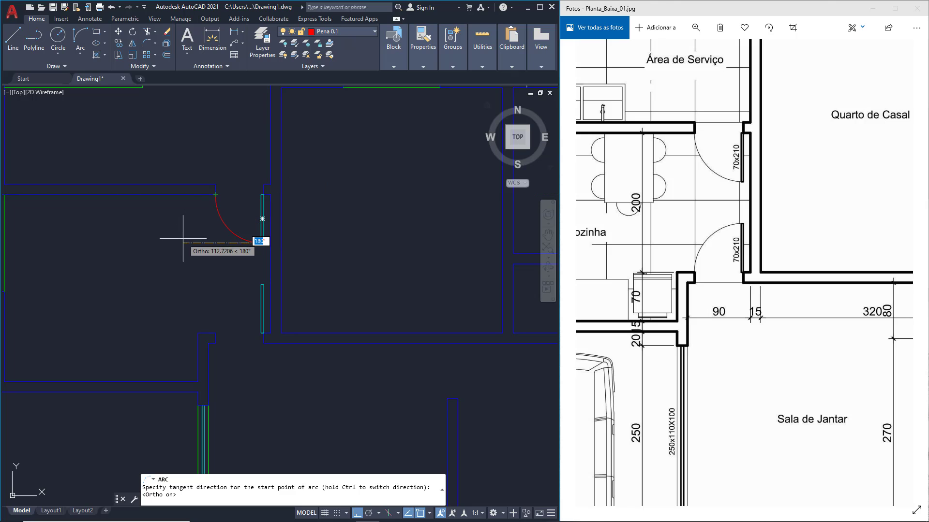
left_click(205, 240)
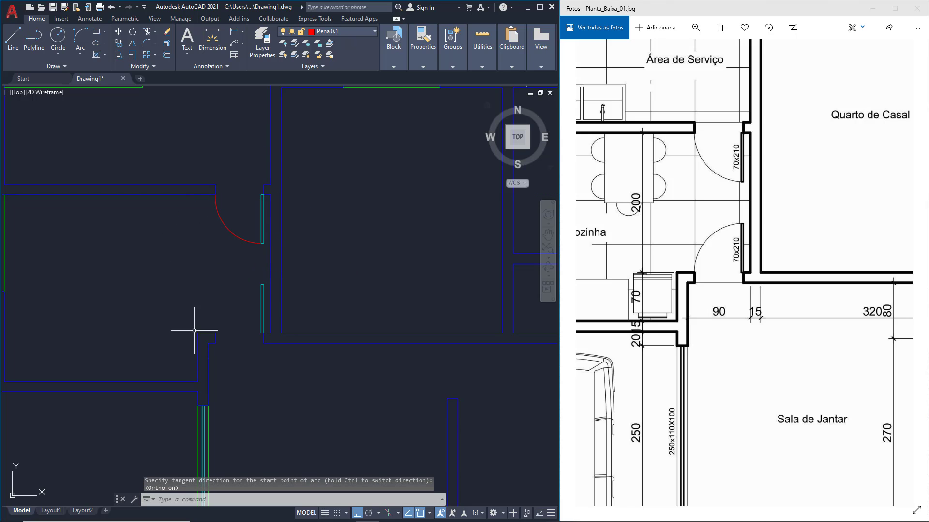
- Draw the south door's swing with a Start, End, Direction arc from the leaf tip to the west jamb
left_click(76, 51)
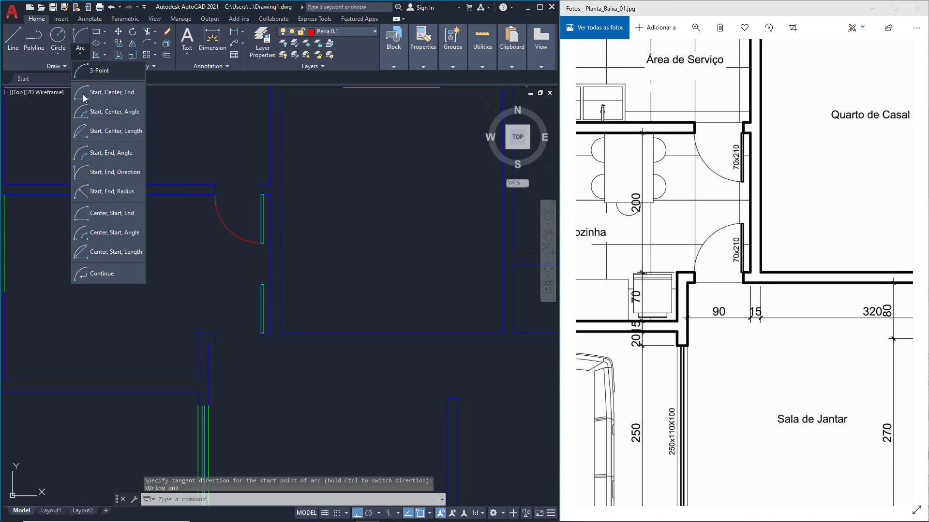
left_click(93, 175)
left_click(262, 285)
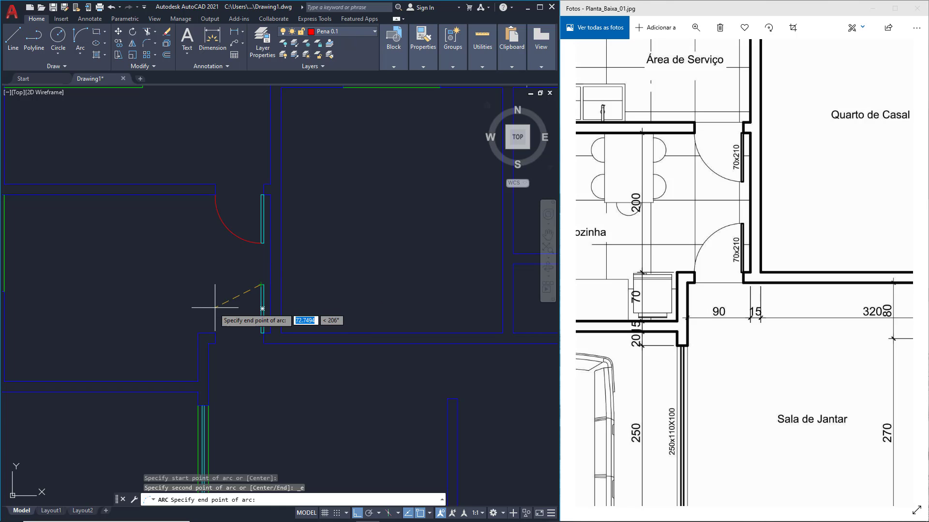
left_click(216, 333)
left_click(216, 315)
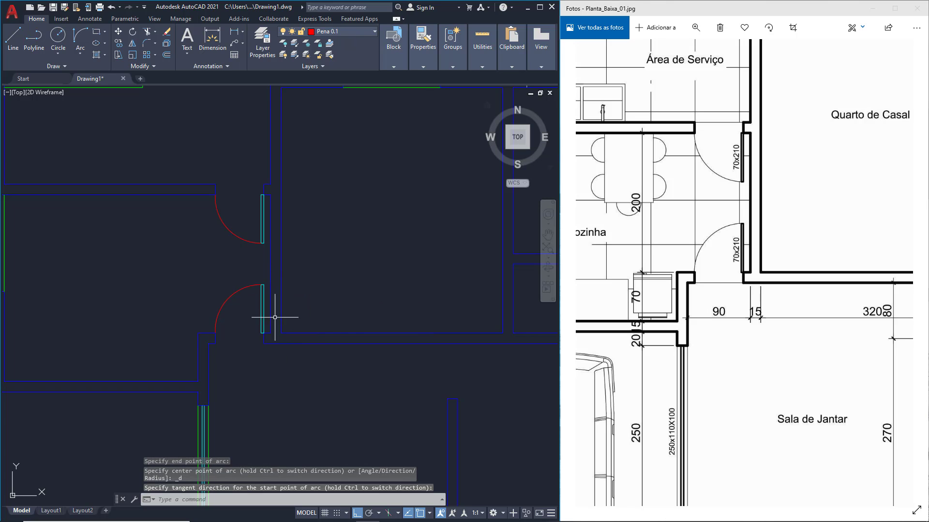
- Draw a threshold line on layer Pena 0.1 across the south door opening, from the east jamb's north corner to the west jamb
left_click(13, 38)
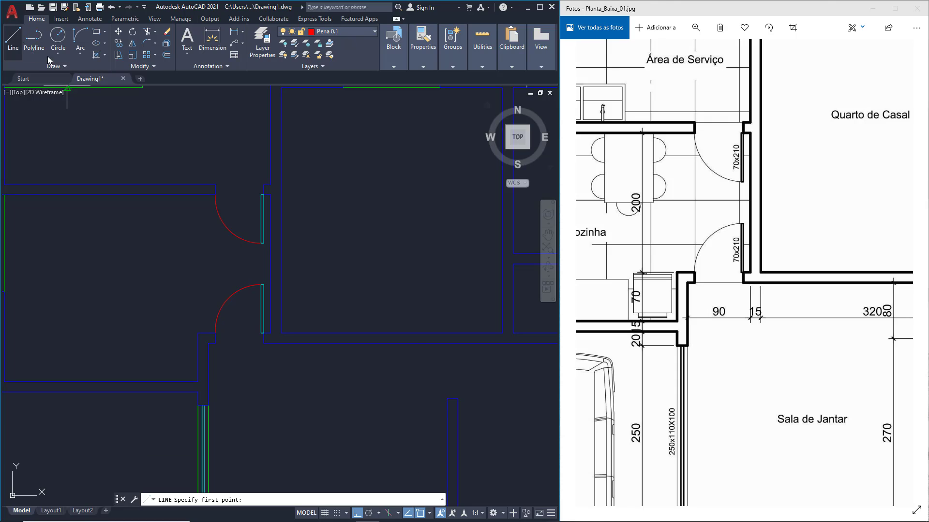
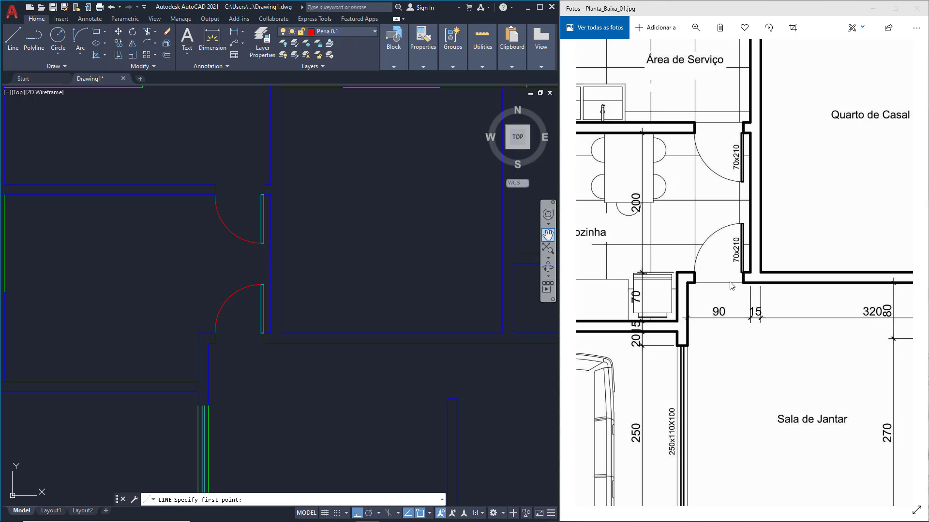
scroll(198, 334, "up", 2)
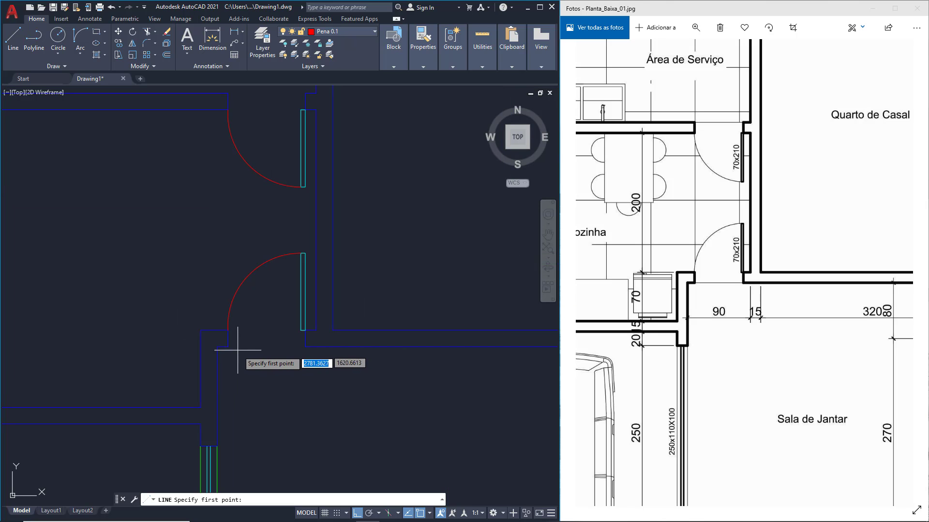
left_click(304, 331)
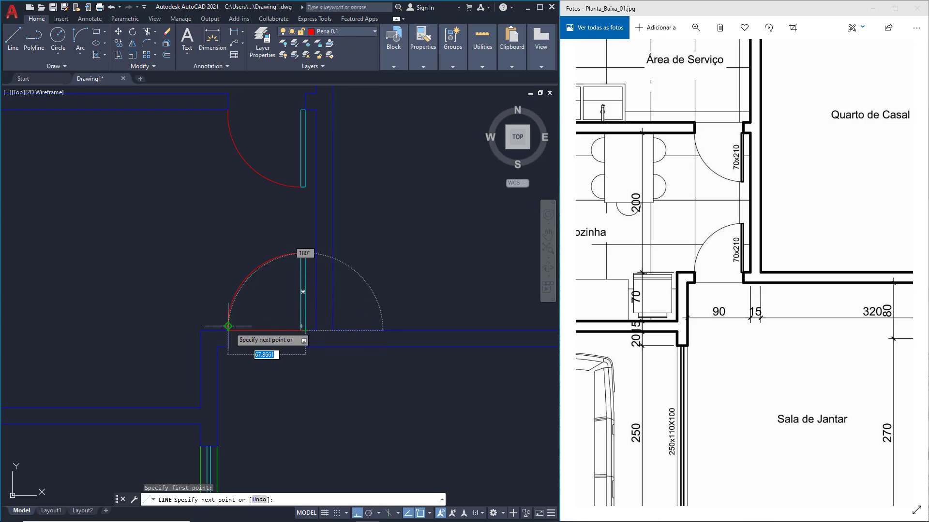
left_click(228, 327)
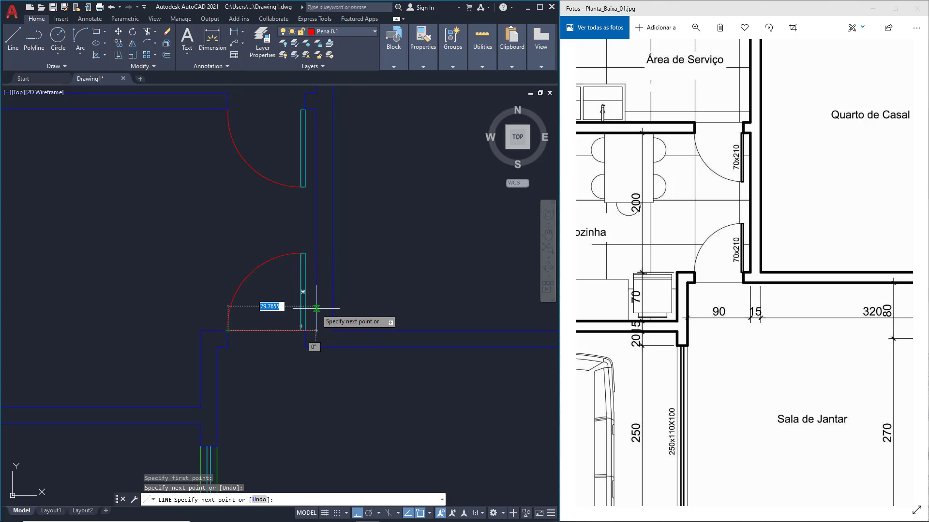
key("Return")
- Draw a threshold line across the north door opening along the wall's north face and stretch its east end onto the east jamb's corner
middle_click_drag(290, 179, 285, 256)
key("Return")
left_click(224, 170)
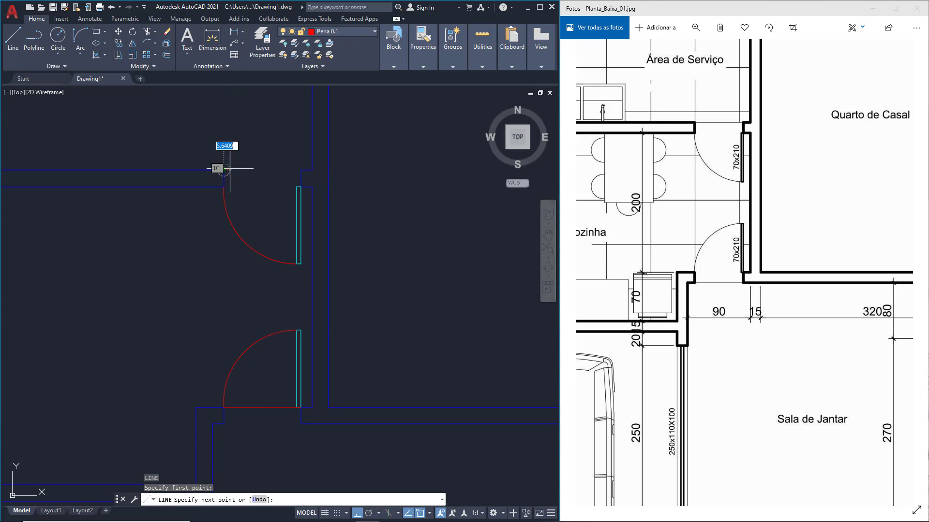
left_click(304, 171)
key("Return")
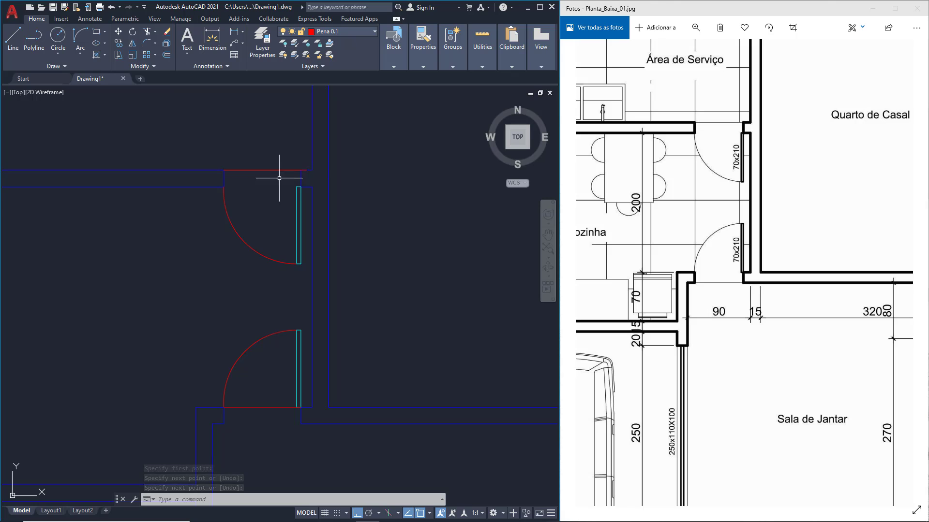
left_click(297, 171)
left_click(301, 171)
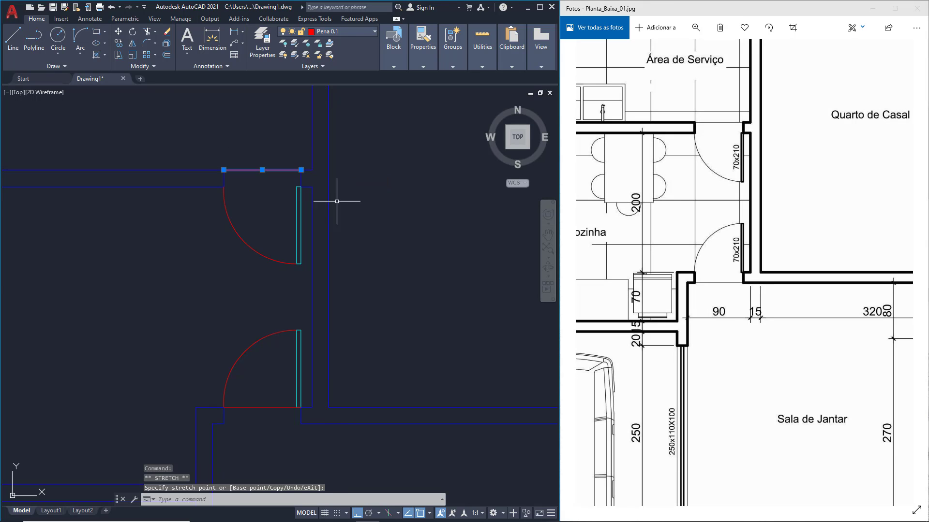
- Make Pena 0.5 the current layer for the wall lines around the bathroom and Circulação area
key("Escape")
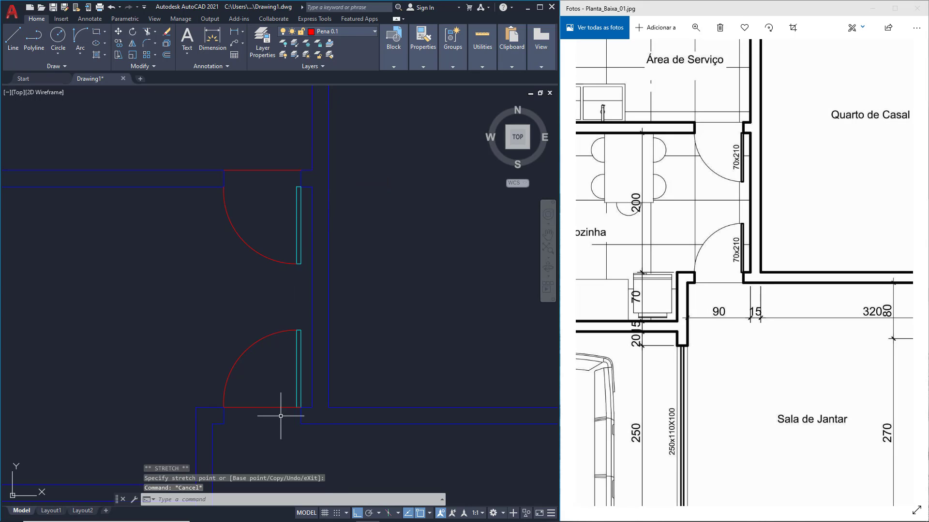
scroll(209, 310, "down", 4)
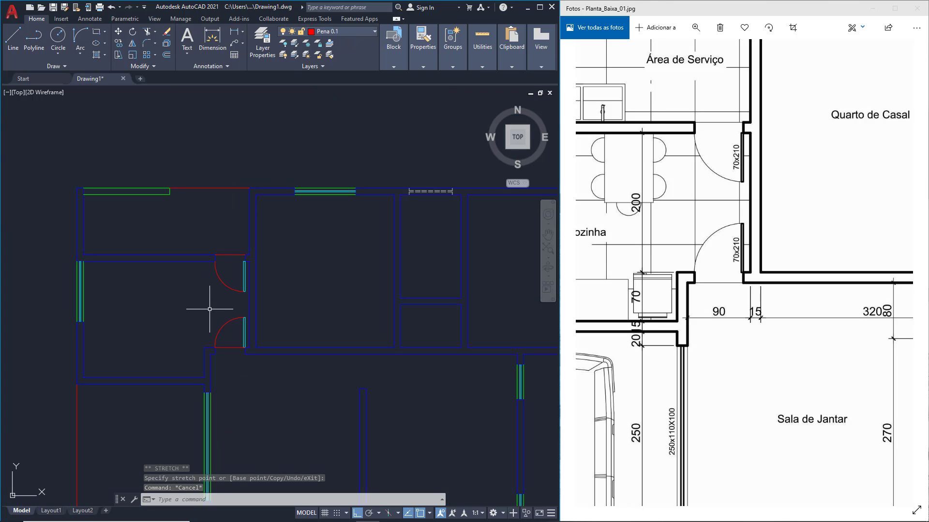
scroll(723, 270, "right", 5)
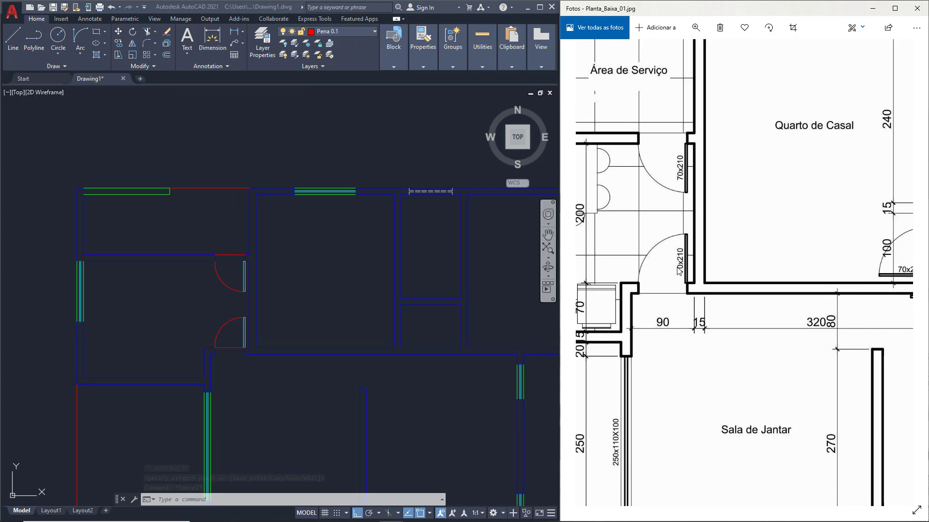
left_click(500, 315)
mouse_move(426, 315)
middle_mouse_down()
mouse_move(356, 316)
mouse_move(396, 334)
mouse_move(373, 334)
middle_mouse_up()
scroll(342, 328, "up", 3)
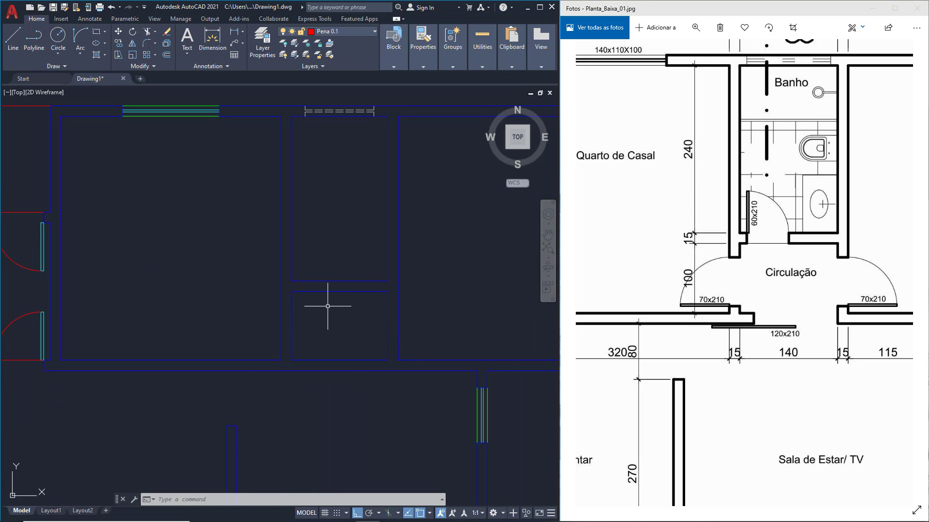
left_click(13, 37)
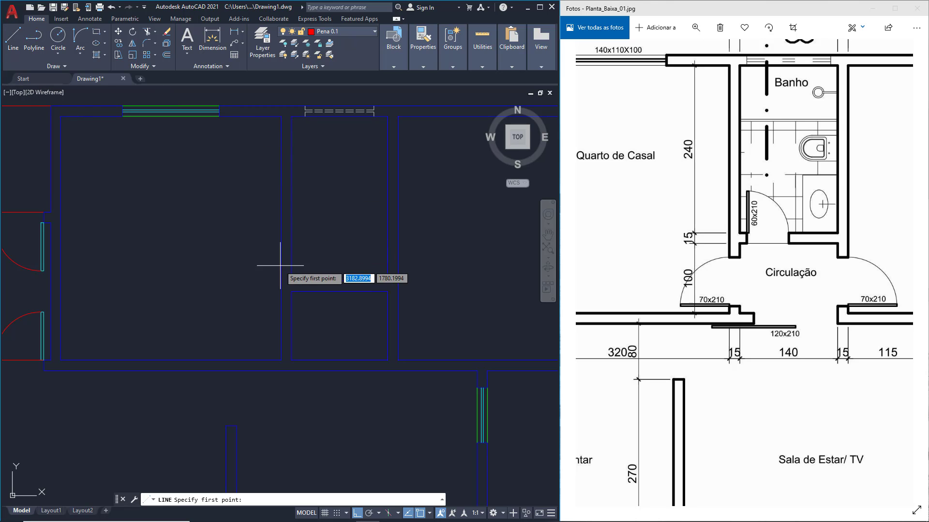
left_click(291, 360)
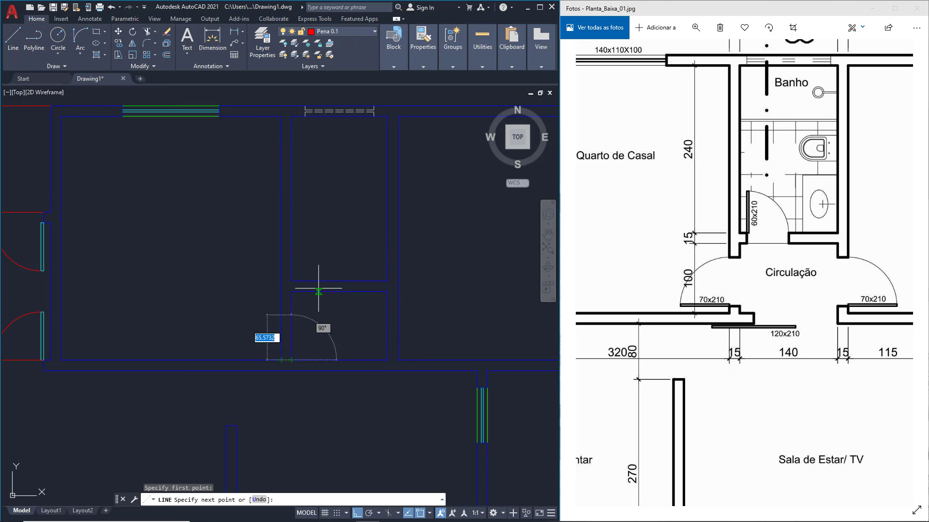
left_click(355, 31)
left_click(334, 113)
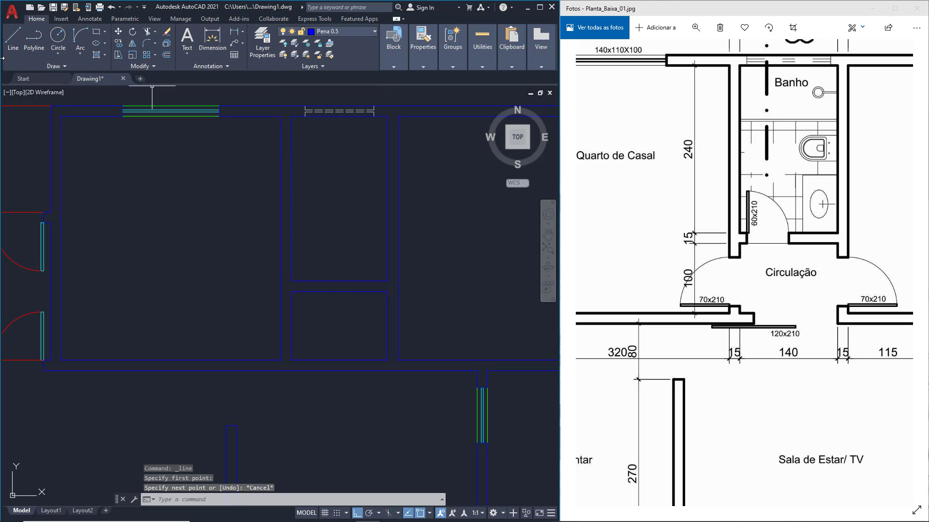
- Draw a short line across each of the two side walls of the Circulação area at their lower ends
key("space")
left_click(291, 361)
left_click(281, 361)
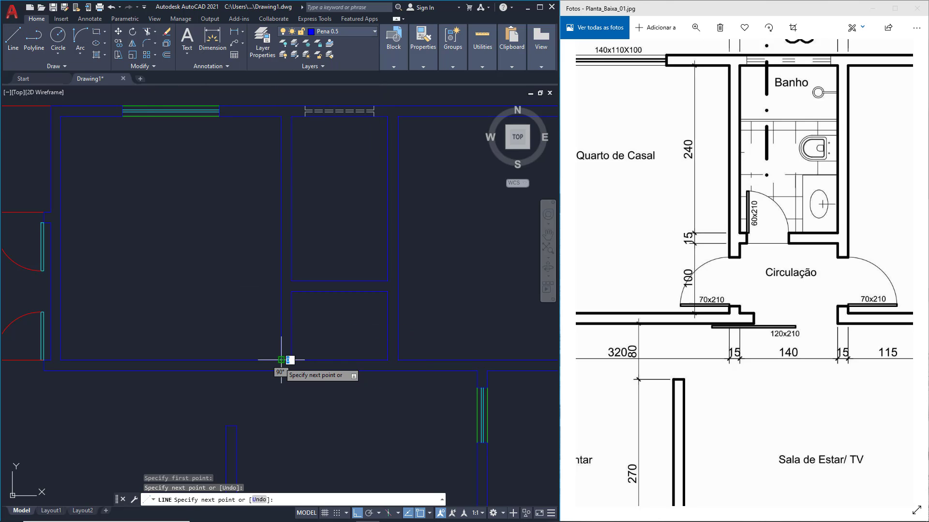
key("space")
key("space")
left_click(389, 370)
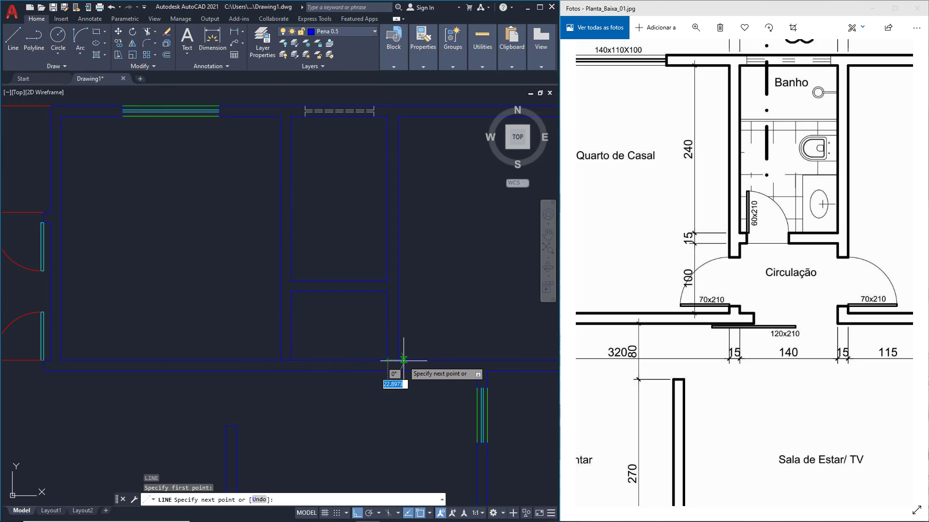
left_click(398, 360)
key("space")
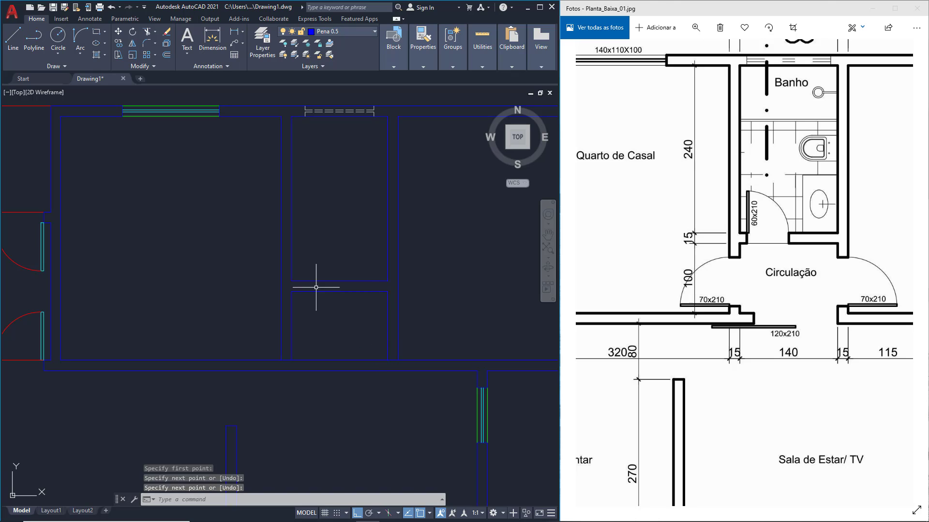
- Draw a short line across the left end of the wall between Banho and Circulação
key("space")
left_click(292, 281)
left_click(291, 292)
key("space")
left_click(166, 55)
type("110")
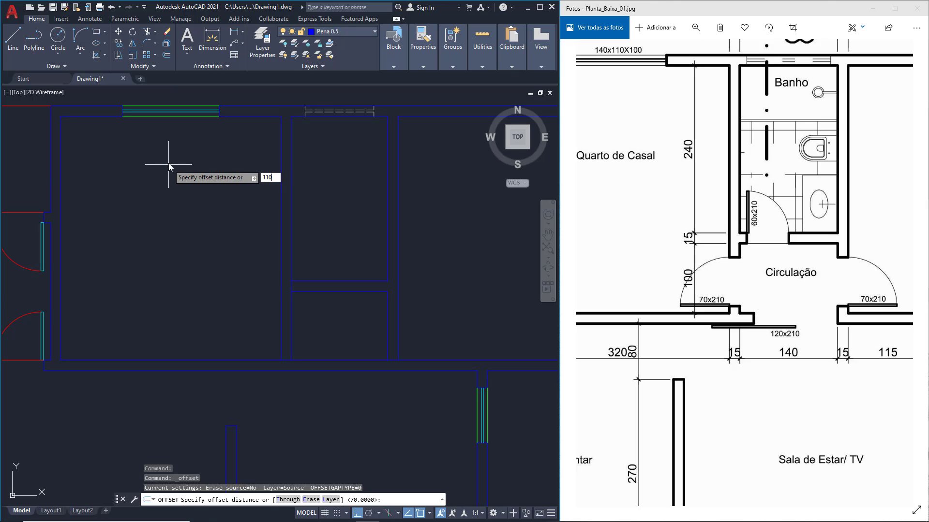
key("Return")
key("Return")
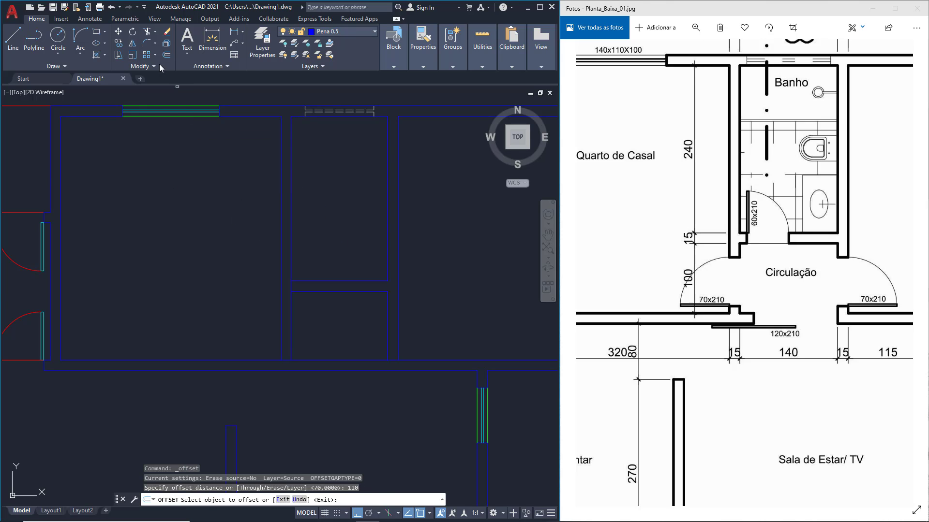
- Offset the three short wall lines by 19: the bathroom wall line to the right and both side-wall lines upward
left_click(166, 56)
type("1")
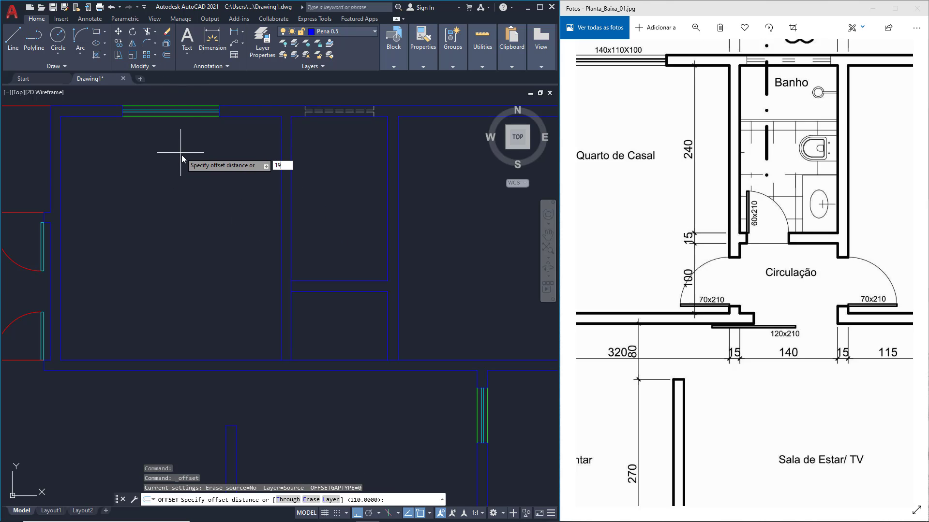
type("9")
key("Return")
left_click(293, 290)
left_click(291, 286)
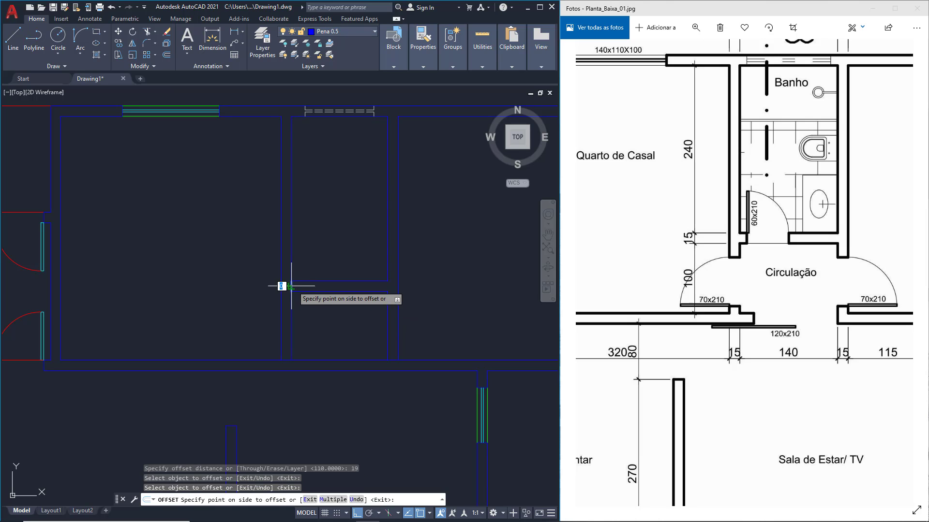
left_click(355, 295)
left_click(393, 360)
left_click(392, 345)
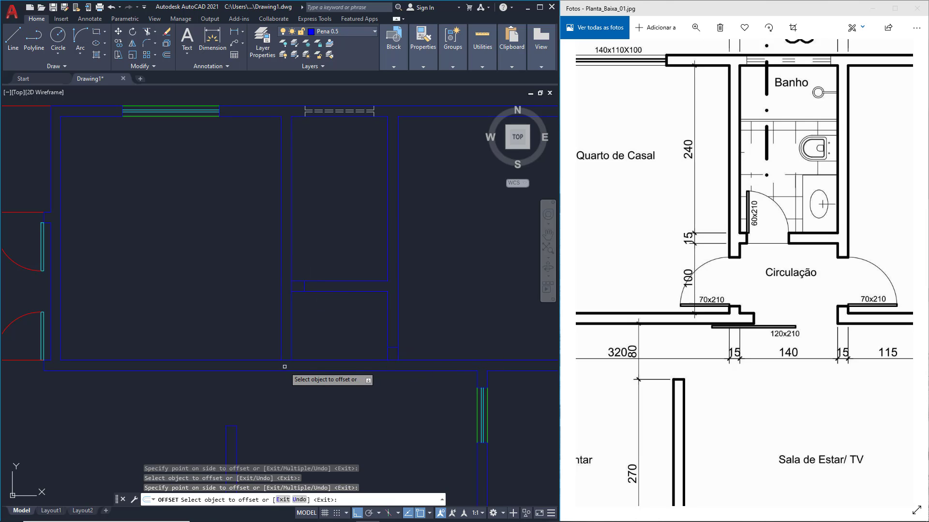
left_click(286, 360)
left_click(286, 329)
key("Return")
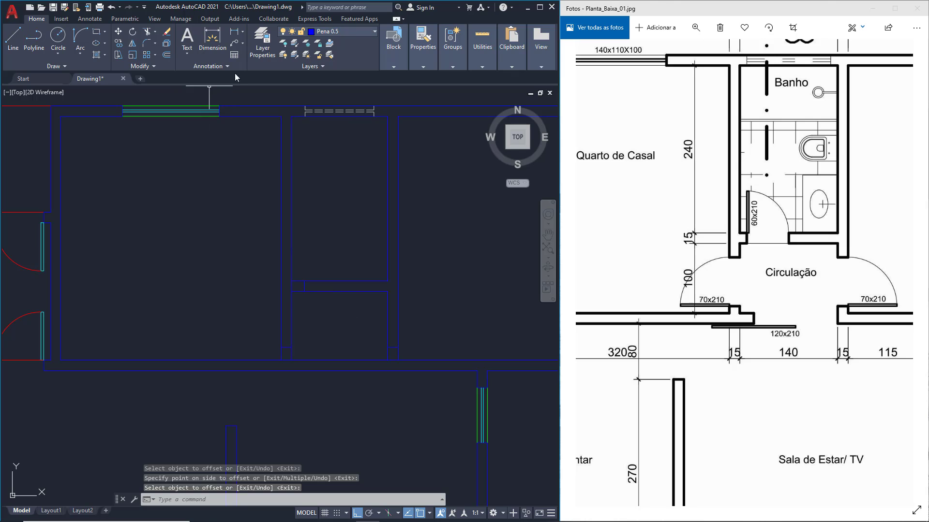
- Offset the upper short line in each Circulação side wall upward by 70 to mark the bedroom door openings
left_click(166, 57)
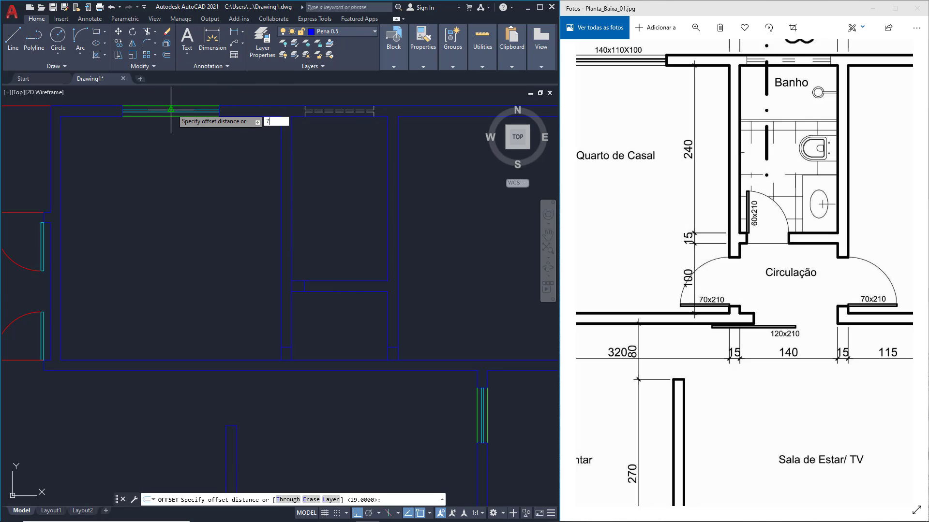
type("70")
key("Return")
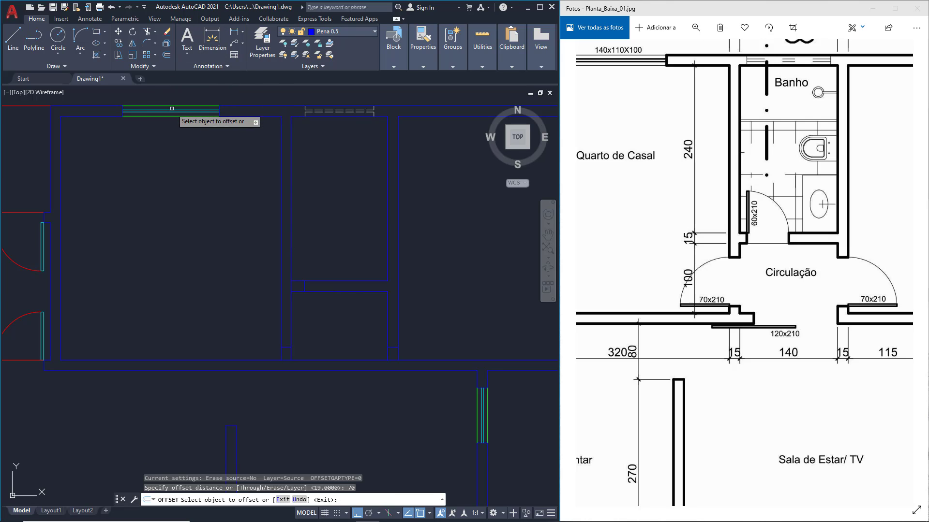
left_click(392, 347)
left_click(393, 341)
left_click(286, 347)
left_click(283, 329)
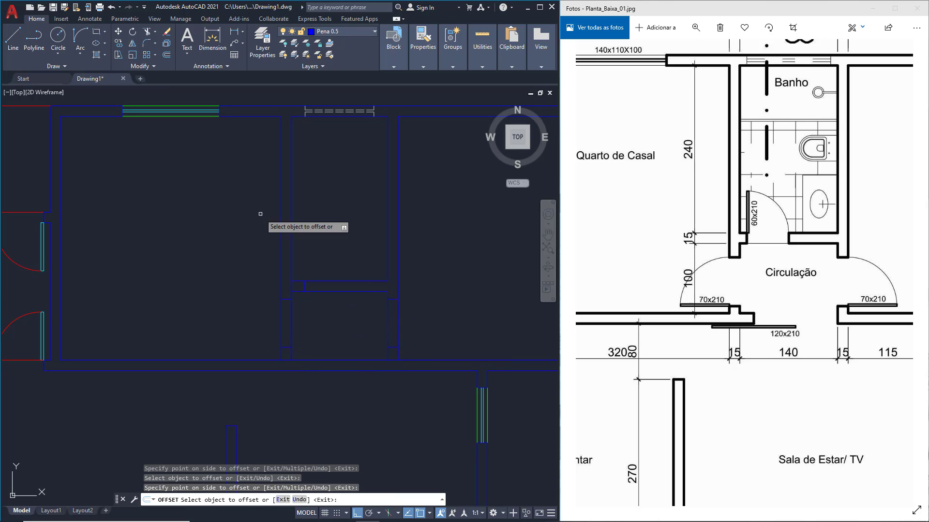
- Offset the inner short line in the bathroom's lower wall by 60 to the right to mark the door opening
left_click(167, 56)
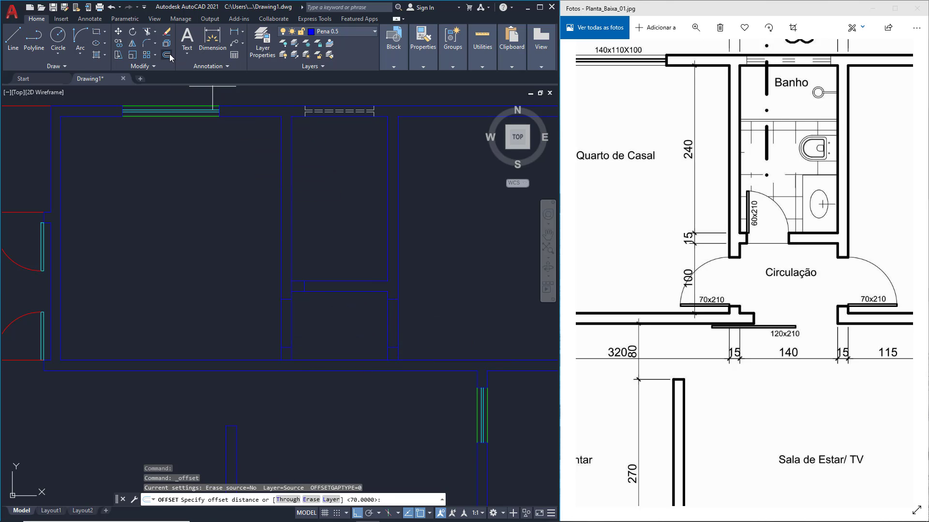
key("Return")
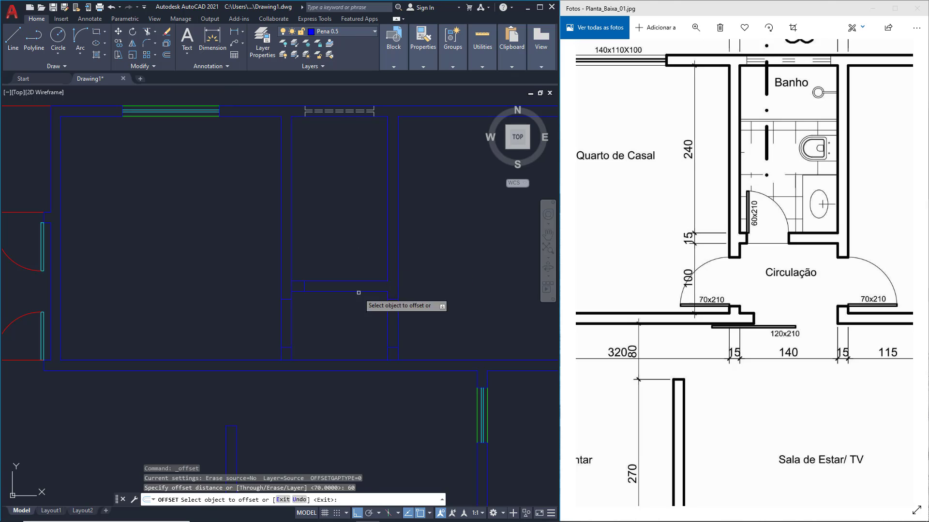
left_click(304, 288)
left_click(341, 291)
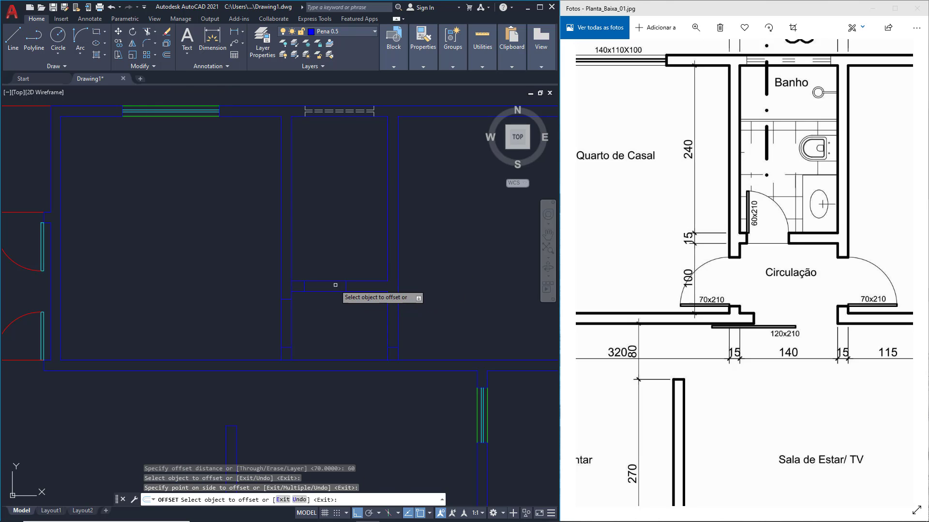
- Trim the wall lines inside the bathroom door opening and the two bedroom door openings
left_click(148, 31)
left_click_drag(325, 224, 322, 304)
left_click_drag(402, 319, 244, 317)
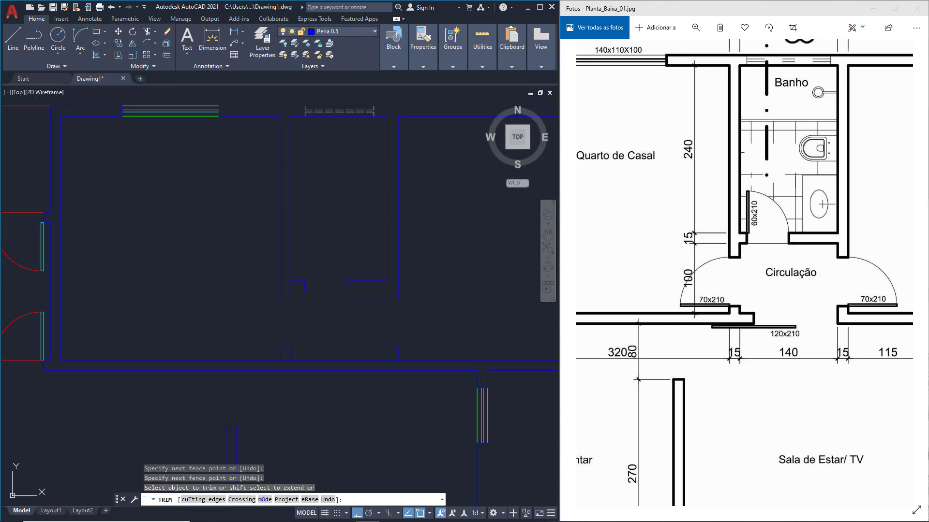
key("Return")
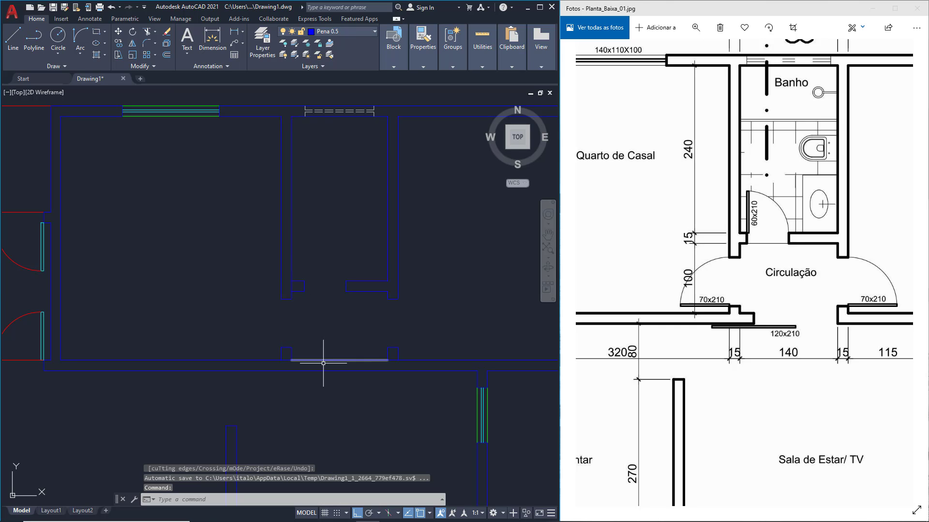
- Check the dimensions of the wall stub beside the bathroom door opening with Quick Measure
left_click(482, 43)
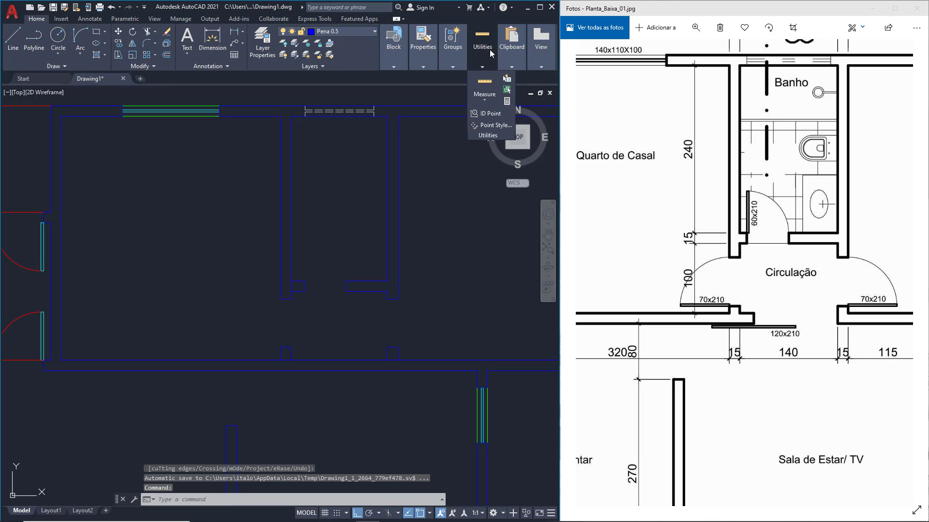
left_click(484, 82)
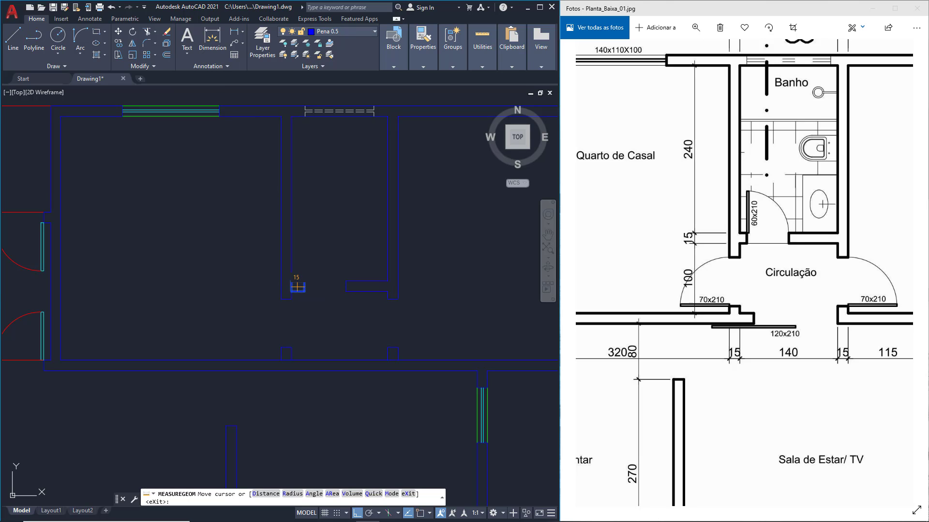
key("Escape")
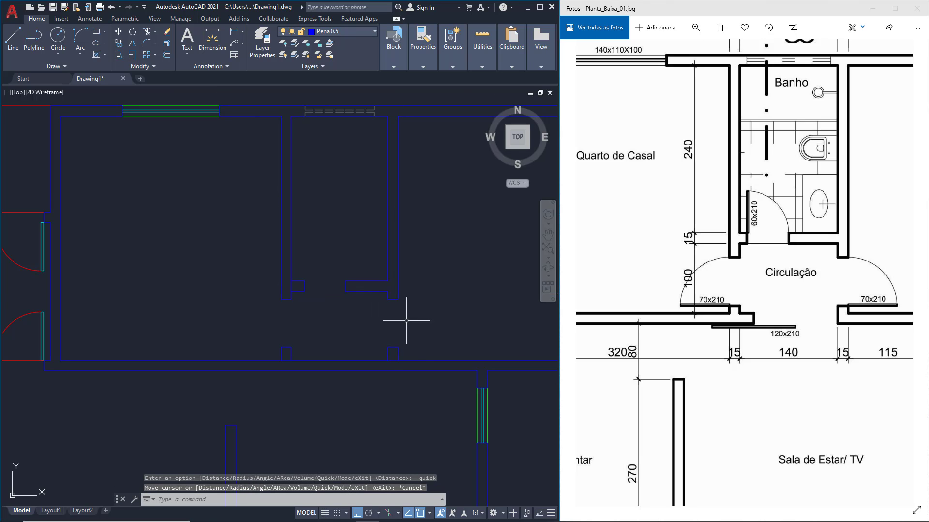
- Undo the door-opening trims and the 60 and 70 offsets, going back to the 19 offsets
key("ctrl+z")
key("ctrl+z")
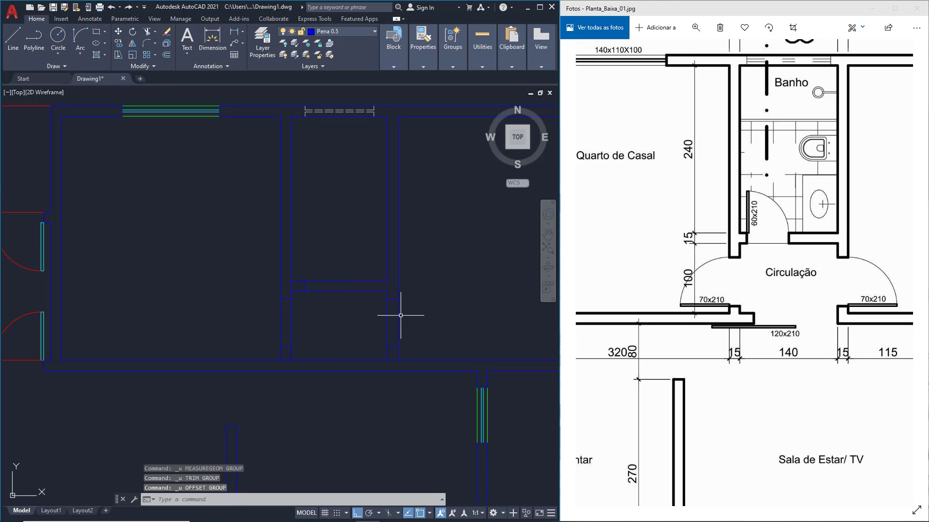
key("ctrl+z")
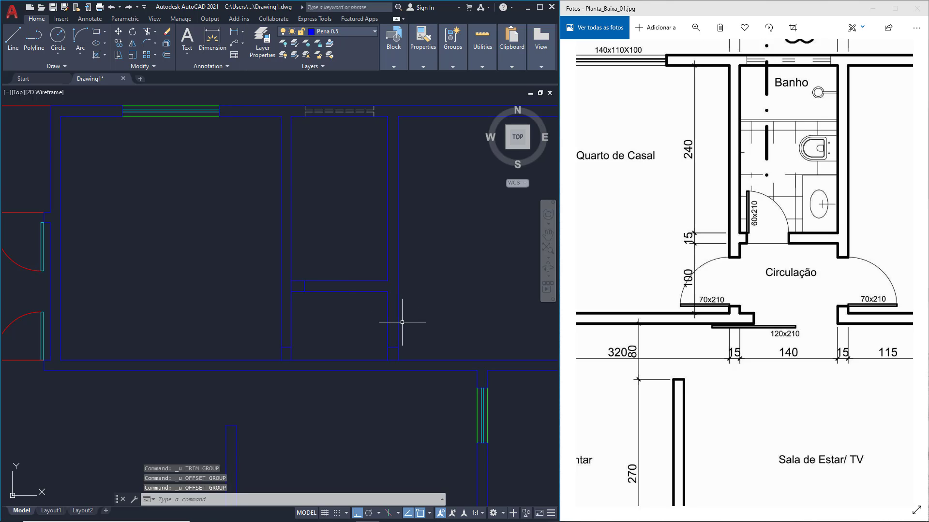
left_click(129, 7)
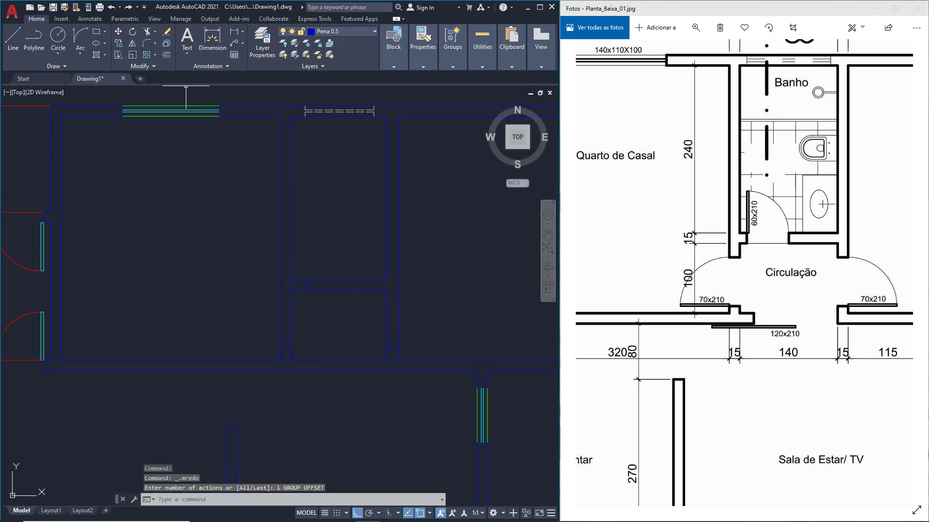
- Measure the distance from the lower wall corner to the offset line in the right side wall of Circulação
left_click(482, 43)
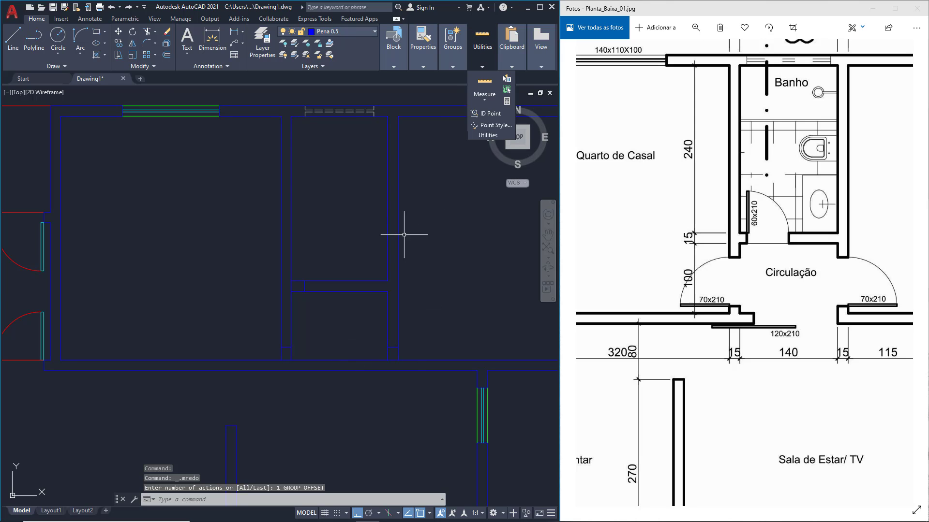
left_click(485, 99)
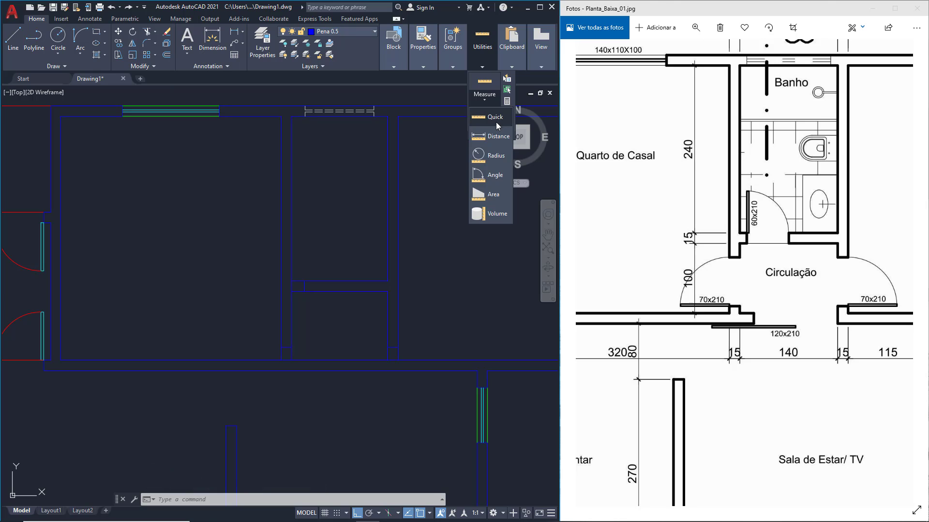
left_click(493, 141)
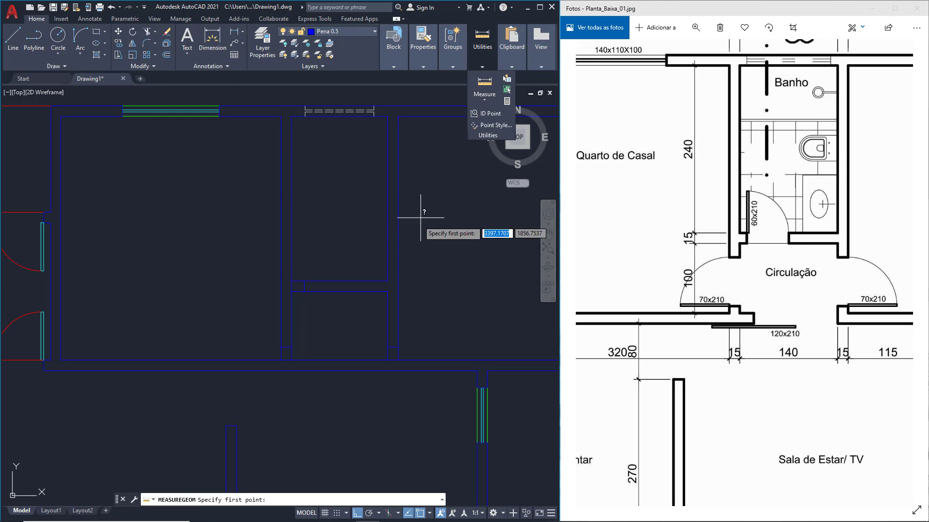
left_click(398, 361)
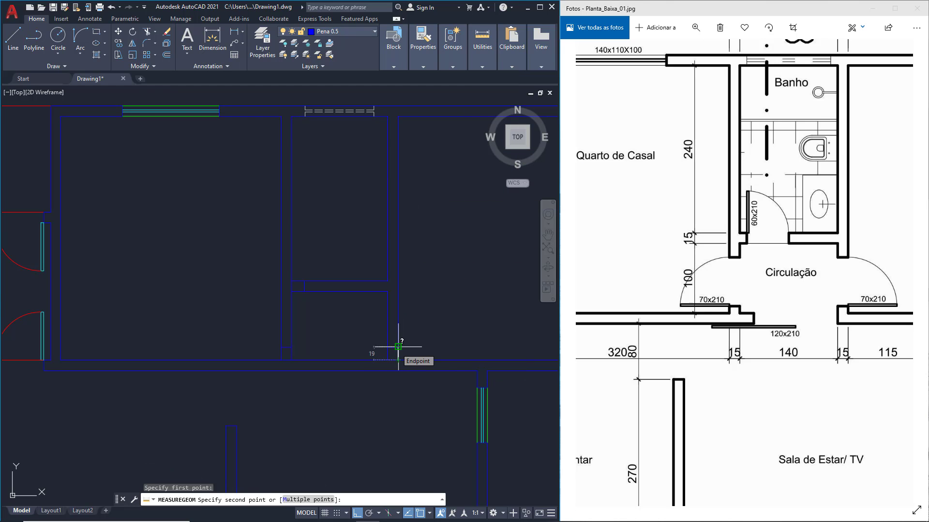
key("Escape")
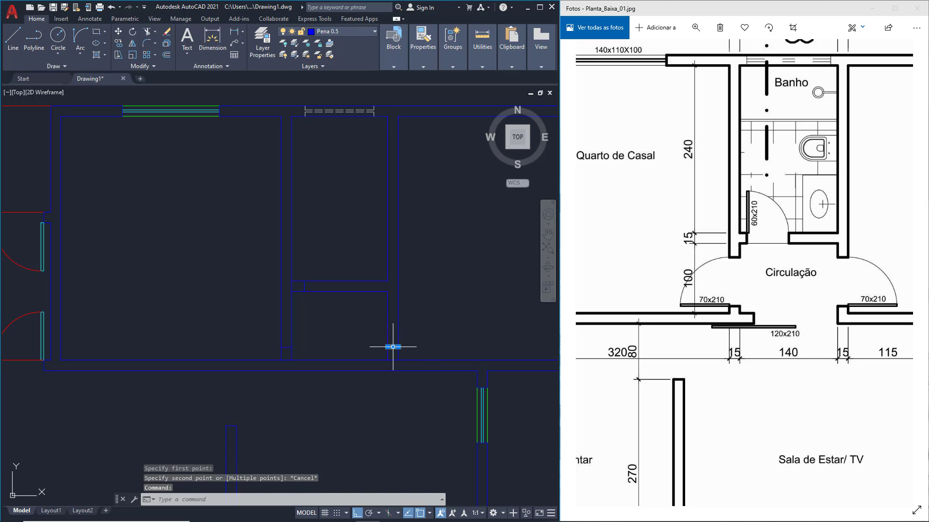
- Erase the three 19-offset lines in the bathroom wall and the two side walls of Circulação
left_click(287, 348)
left_click(289, 345)
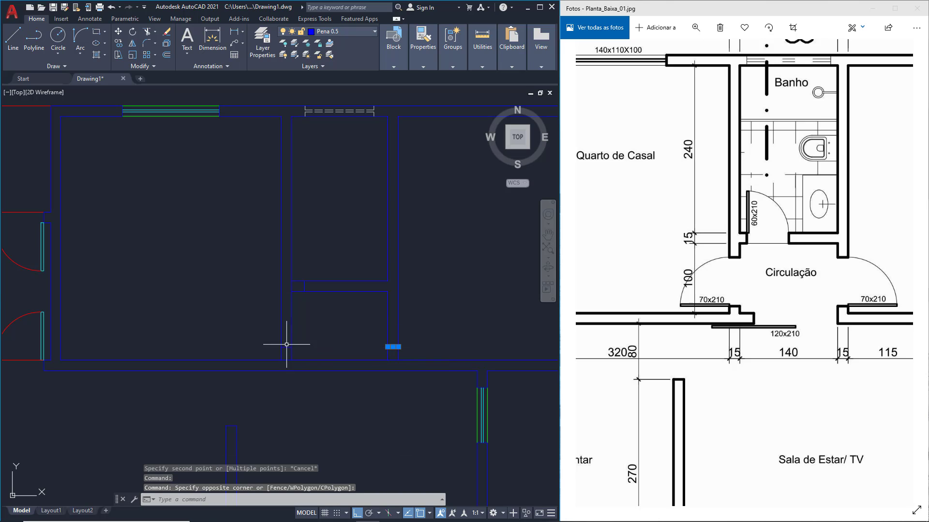
left_click(304, 286)
key("Delete")
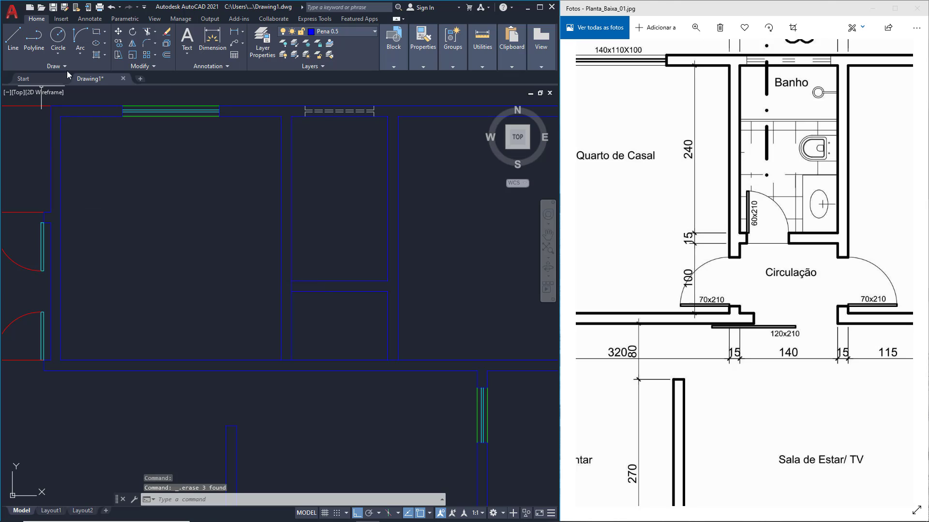
- Offset the wall-end lines by 10 in the bathroom's lower wall and at the lower ends of both Circulação side walls
left_click(166, 55)
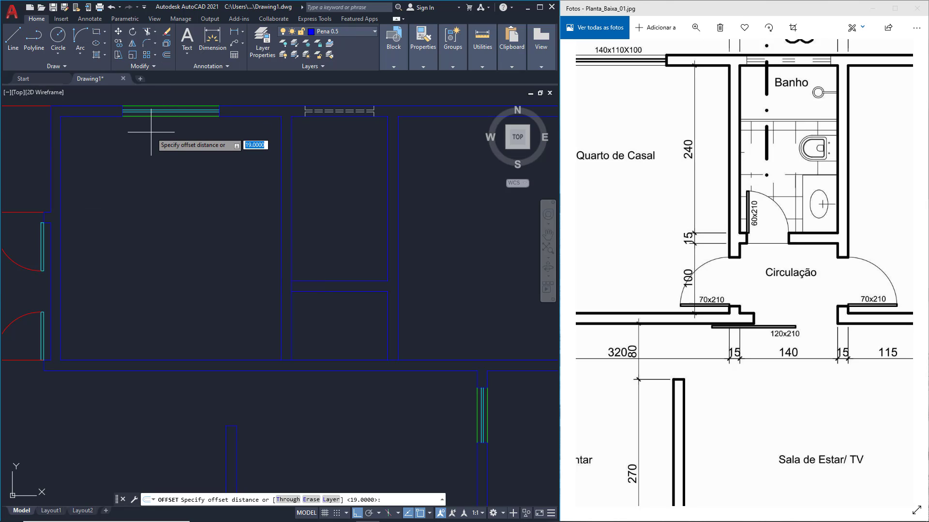
type("10")
key("Return")
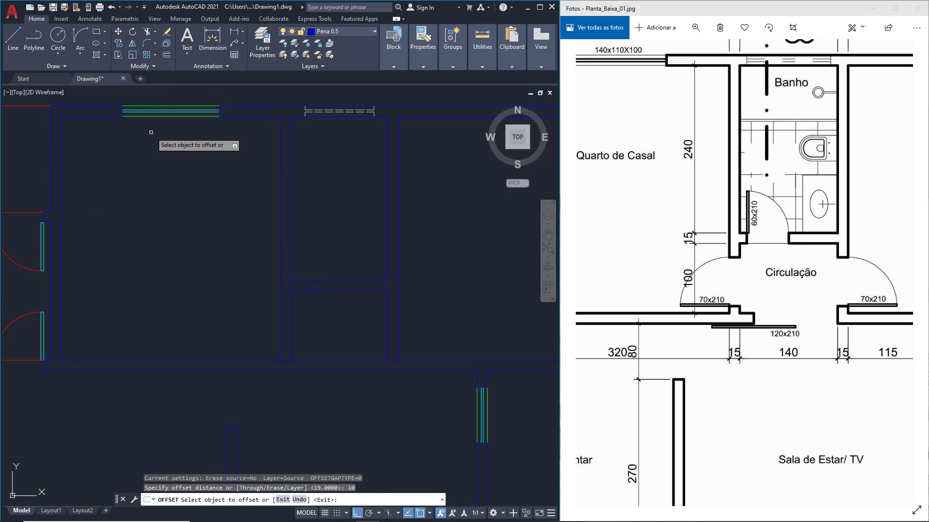
left_click(291, 284)
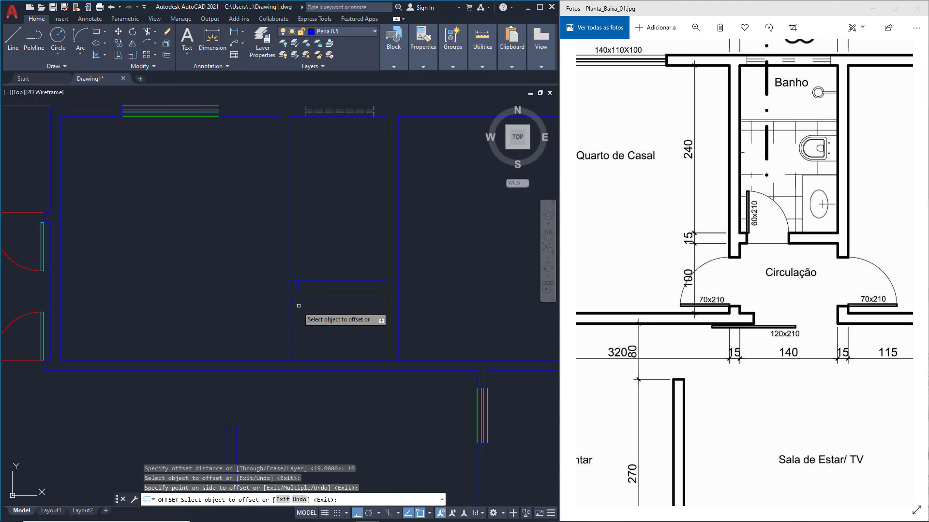
left_click(303, 317)
left_click(286, 359)
left_click(290, 346)
left_click(384, 356)
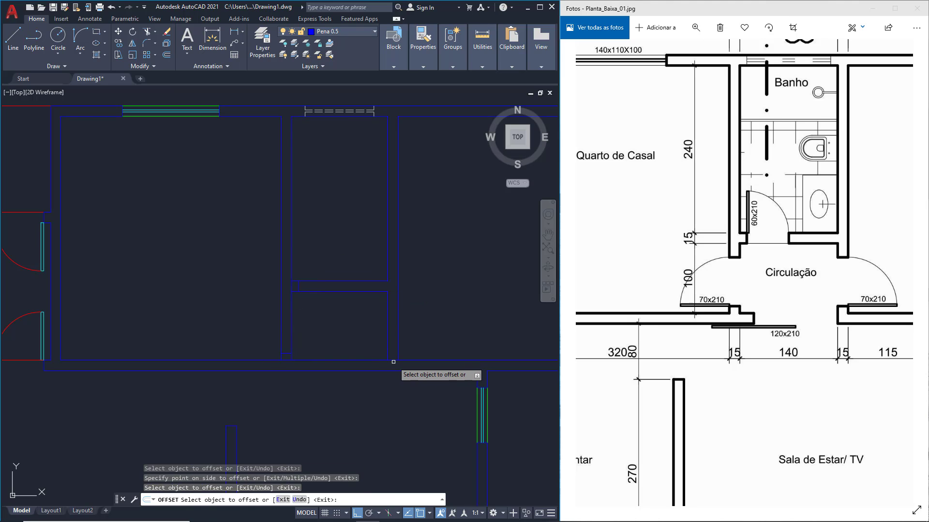
left_click(394, 360)
left_click(391, 341)
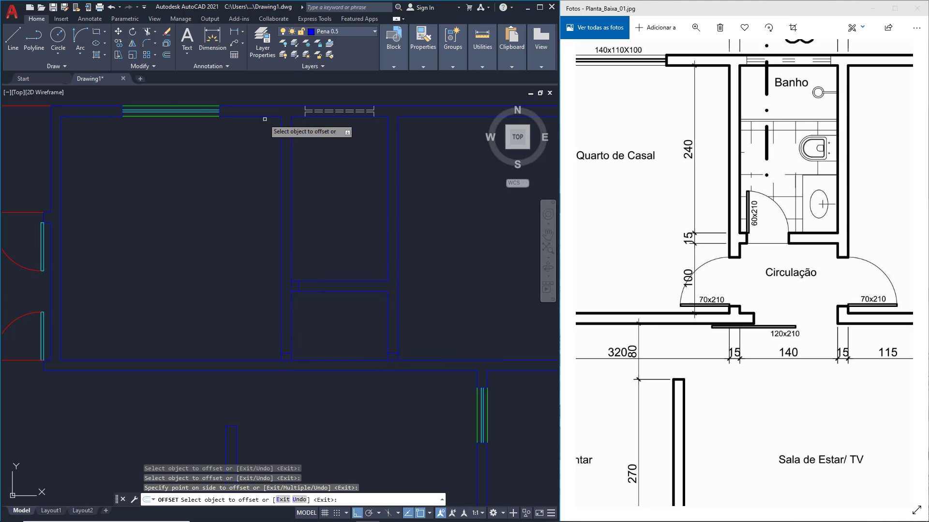
- Offset the 10-offset lines in both Circulação side walls upward by 70 for the bedroom door openings
left_click(166, 55)
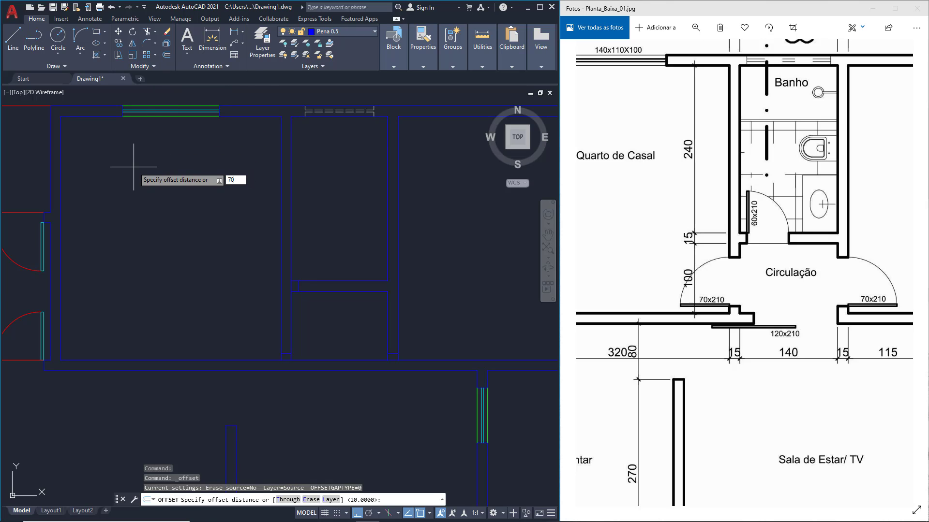
key("Return")
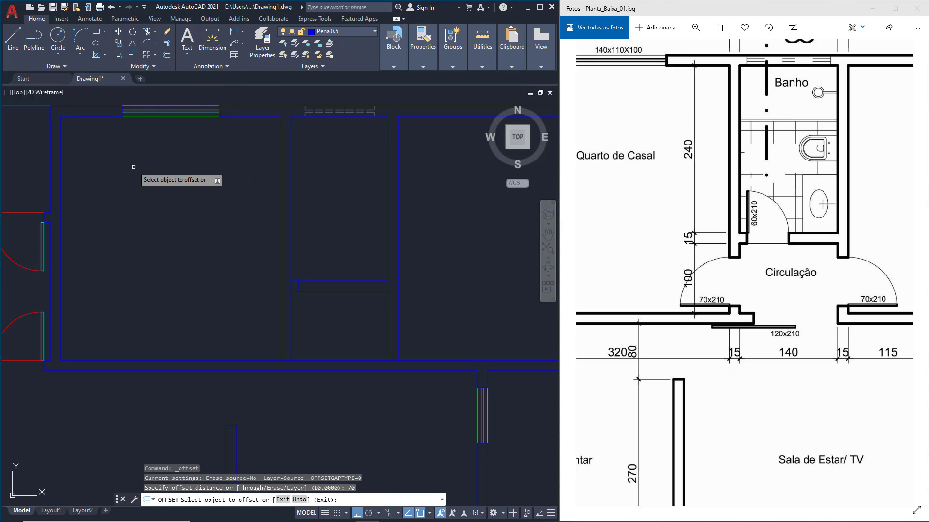
left_click(287, 354)
left_click(289, 346)
left_click(394, 351)
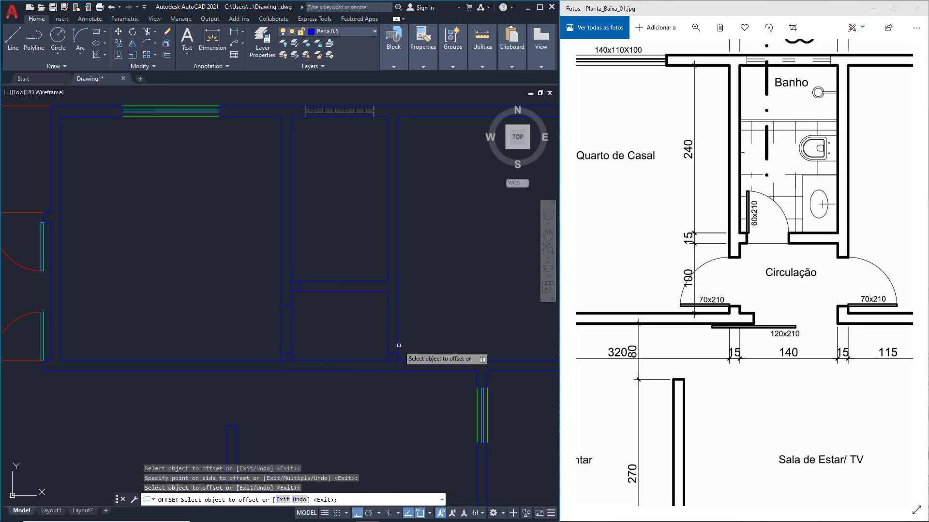
left_click(394, 353)
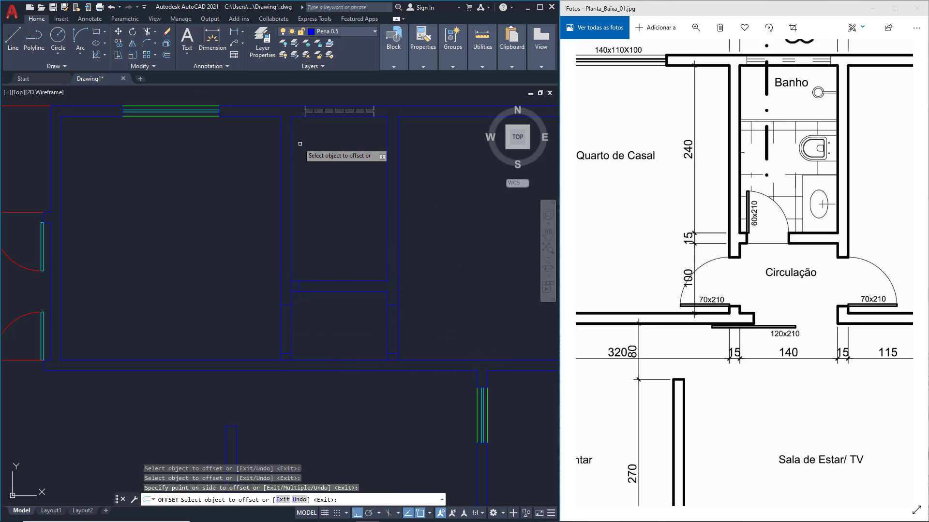
- Offset the 10-offset line in the bathroom's lower wall by 60 to the right for the bathroom door opening
left_click(166, 55)
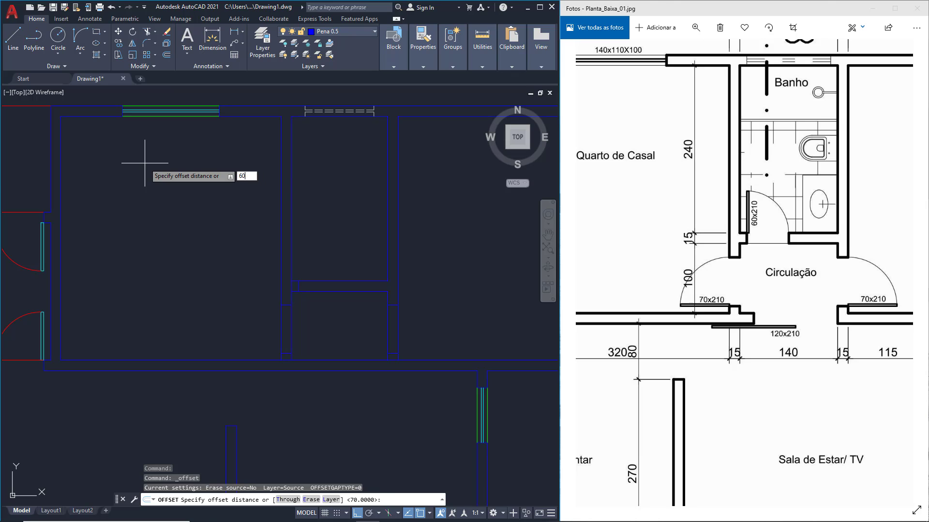
key("Return")
left_click(298, 287)
left_click(316, 279)
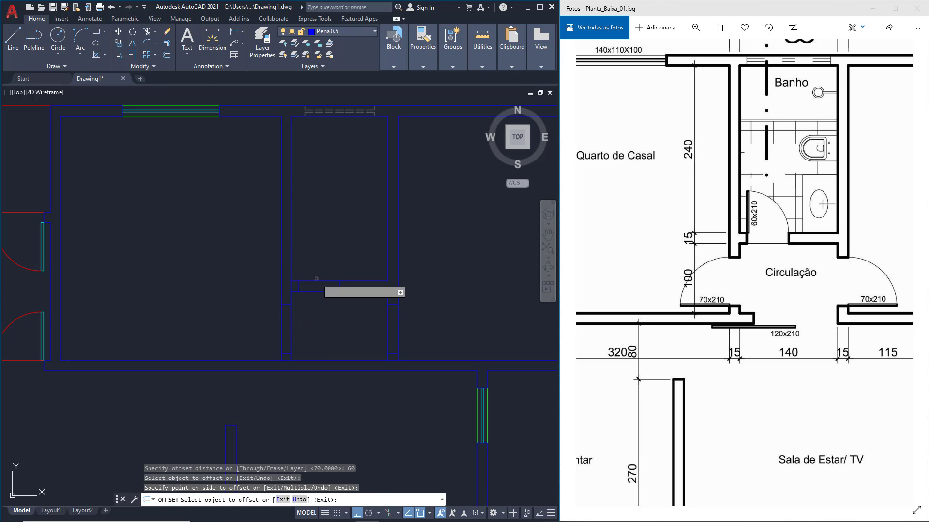
key("Escape")
- Trim the wall lines inside the 60 bathroom door opening and the two 70 bedroom door openings
left_click(147, 33)
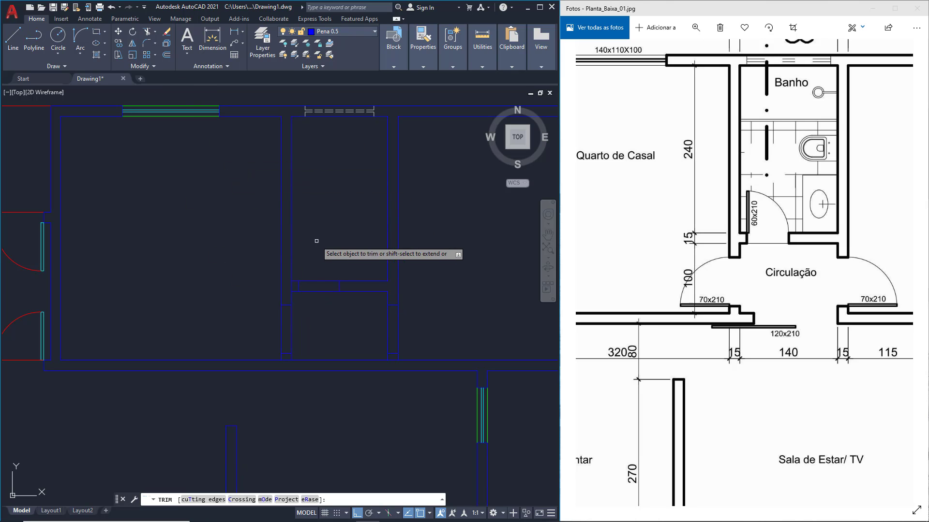
left_click(329, 299)
left_click(318, 264)
left_click(429, 330)
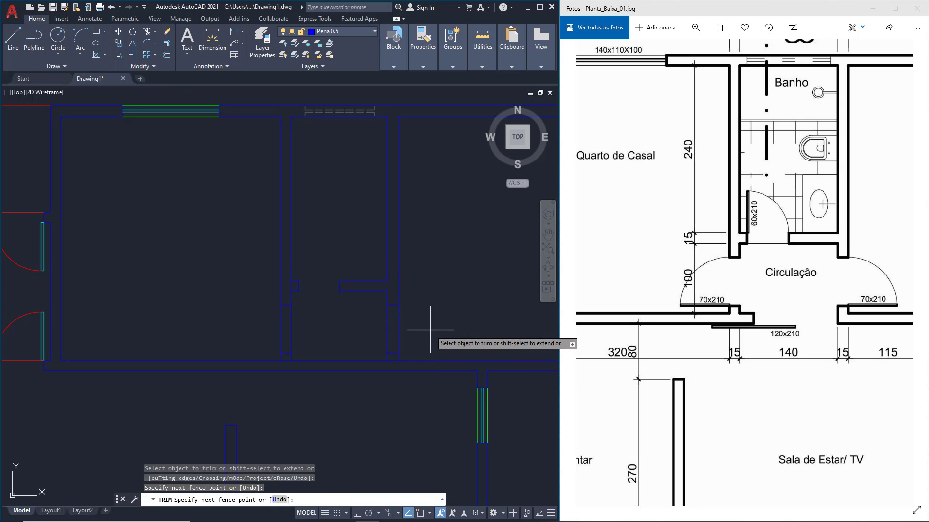
left_click(357, 330)
left_click(305, 329)
key("Escape")
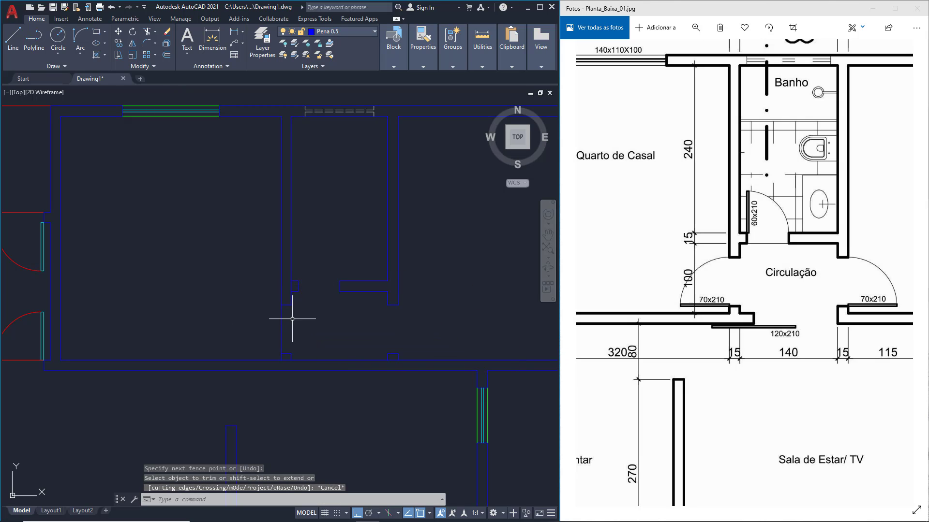
- Erase the three short leftover lines where the door-opening wall stubs meet the adjoining walls
left_click(148, 34)
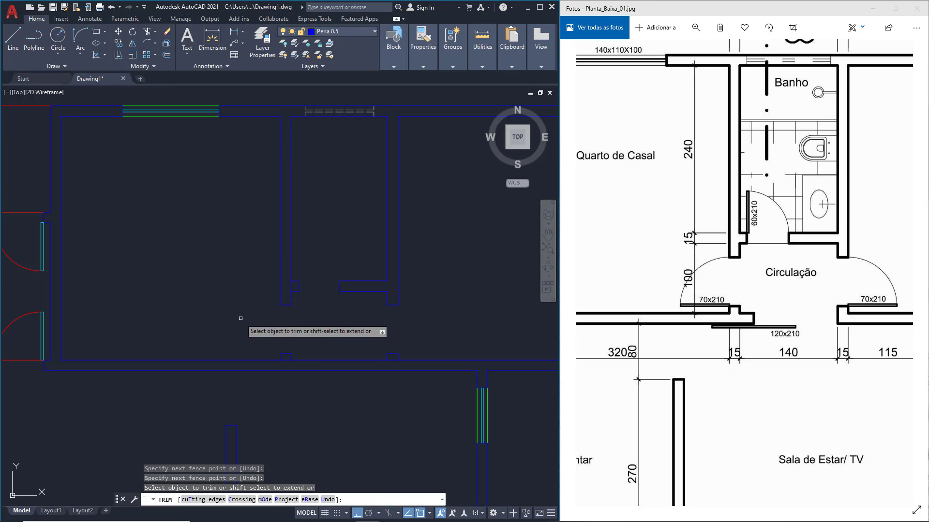
left_click(298, 281)
left_click(292, 285)
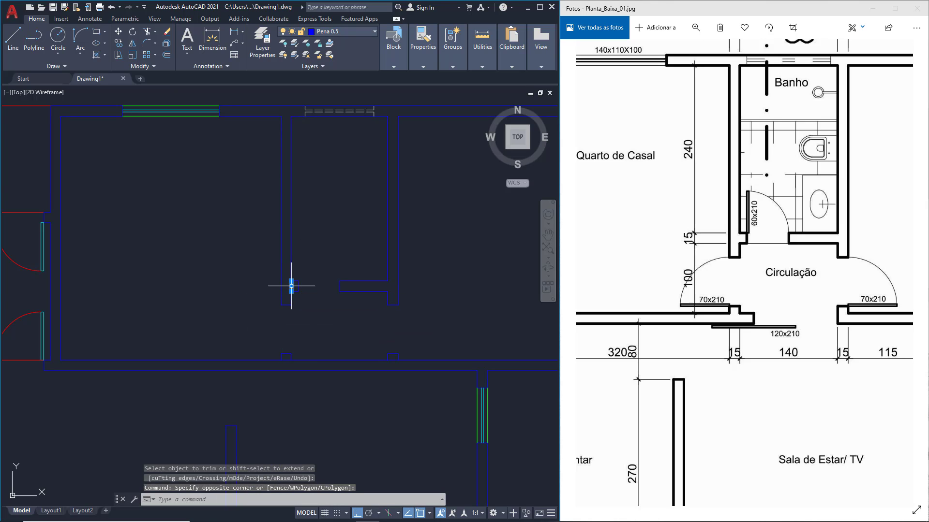
left_click(286, 360)
left_click(393, 360)
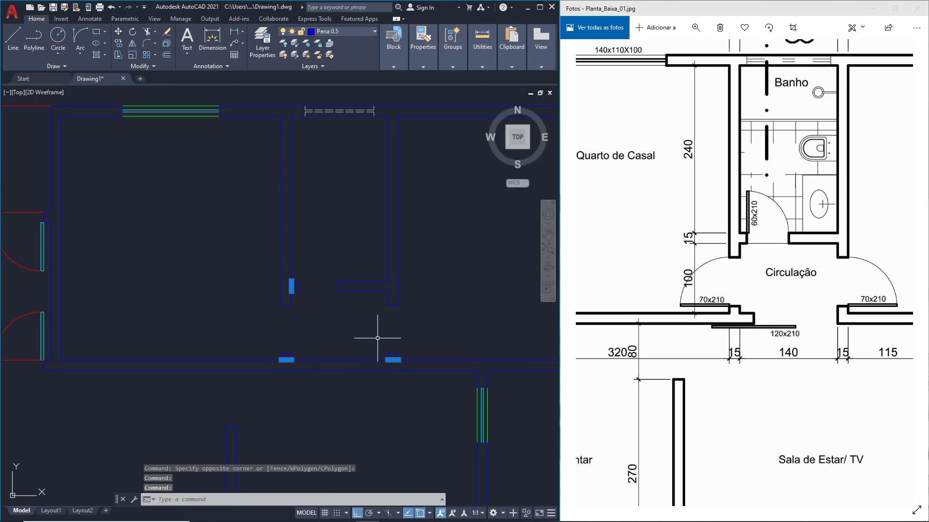
key("Delete")
key("Escape")
key("Escape")
key("Escape")
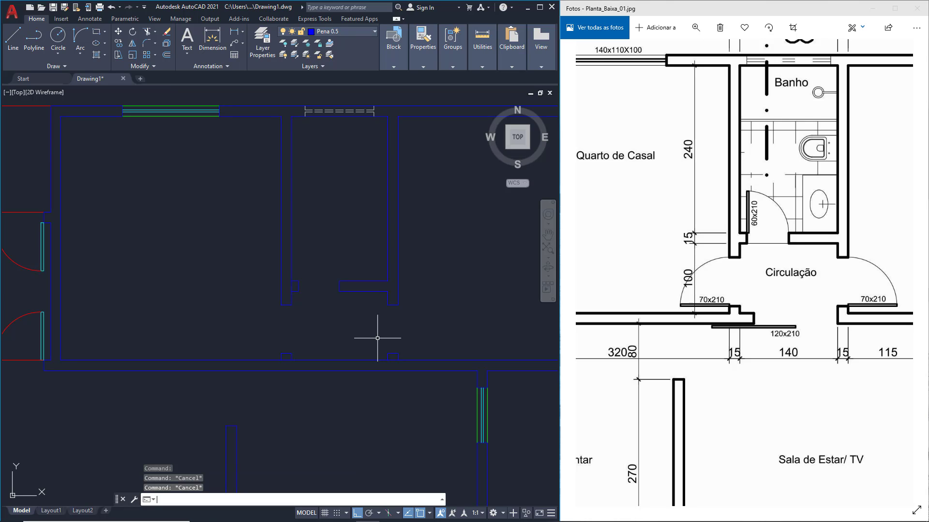
left_click(288, 288)
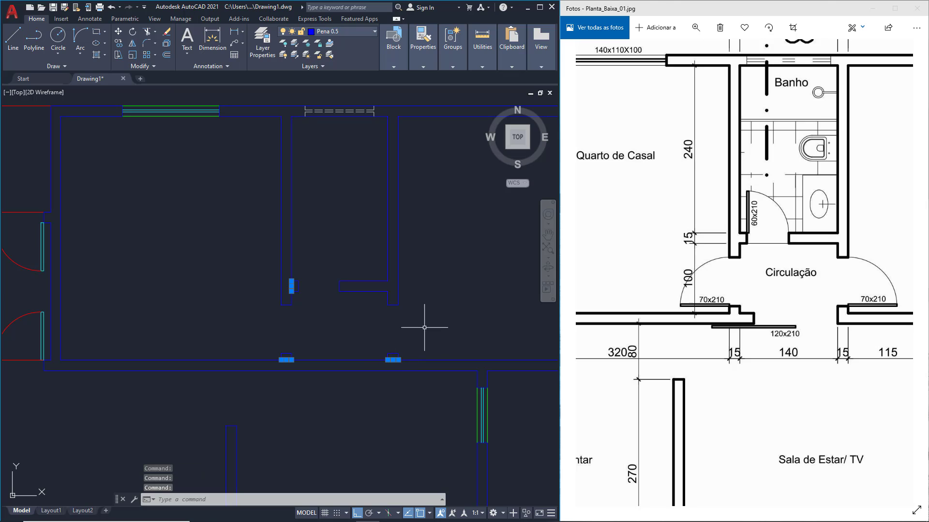
key("Delete")
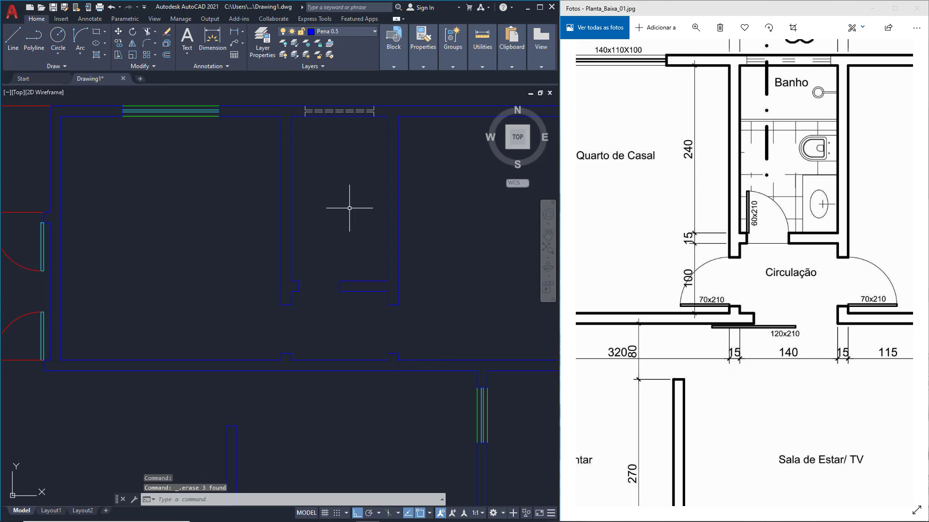
- On layer Pena 0.4, draw the left bedroom door leaf as a @-70,4 rectangle from the lower wall stub's corner
left_click(338, 31)
left_click(311, 99)
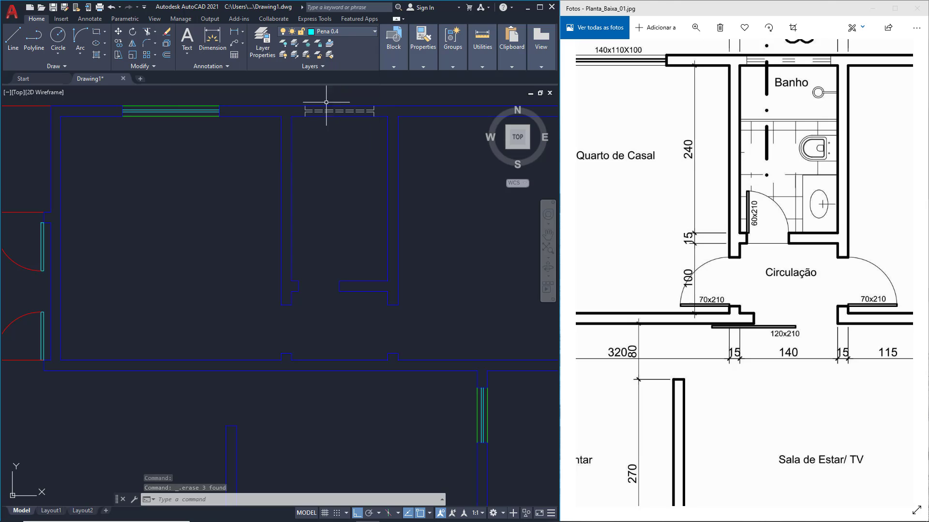
left_click(94, 33)
left_click(282, 352)
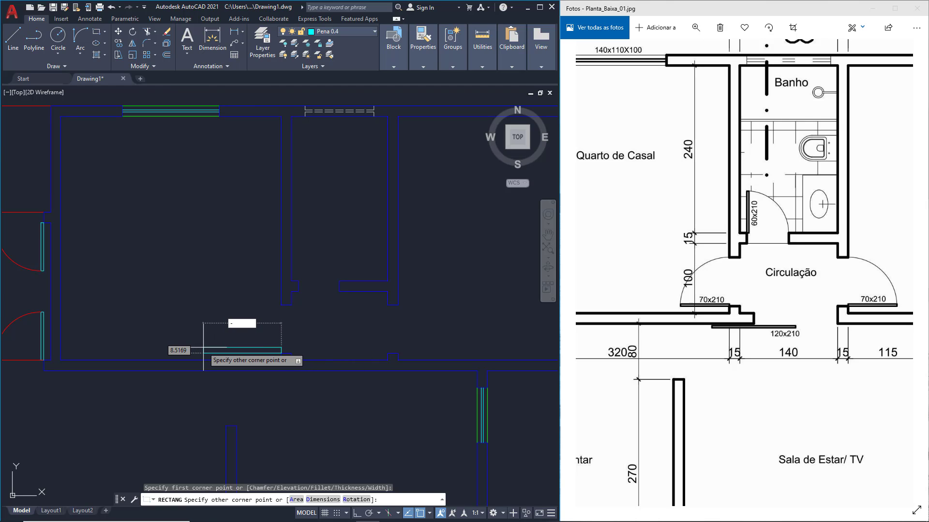
key("Tab")
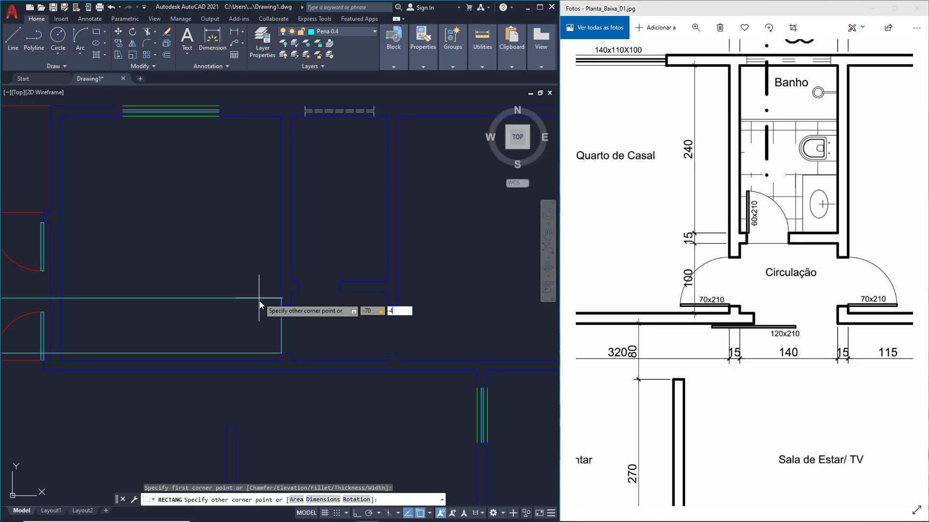
type("4")
key("Return")
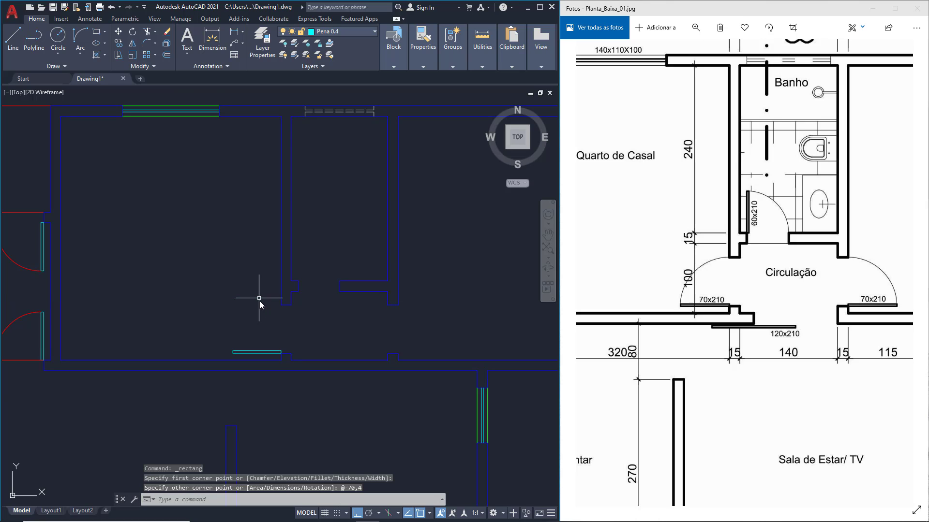
left_click(96, 32)
left_click(398, 353)
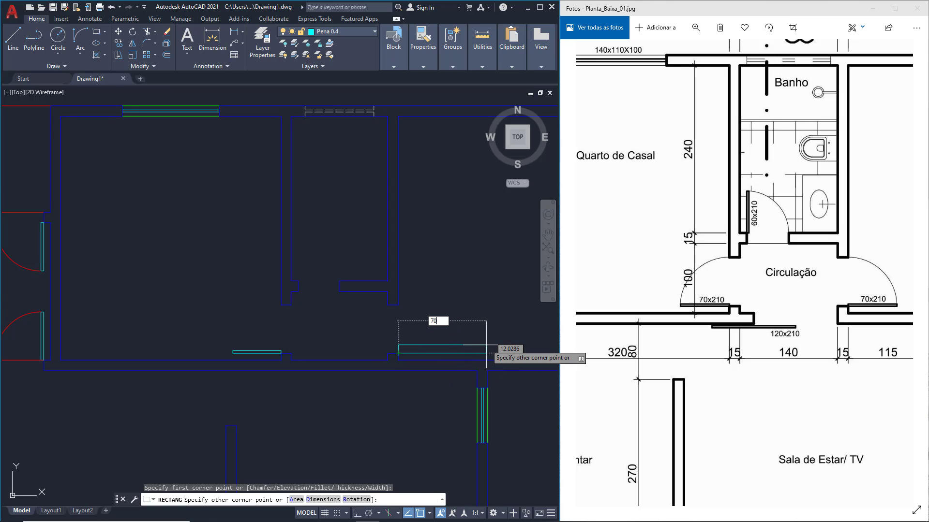
type("70")
key("Tab")
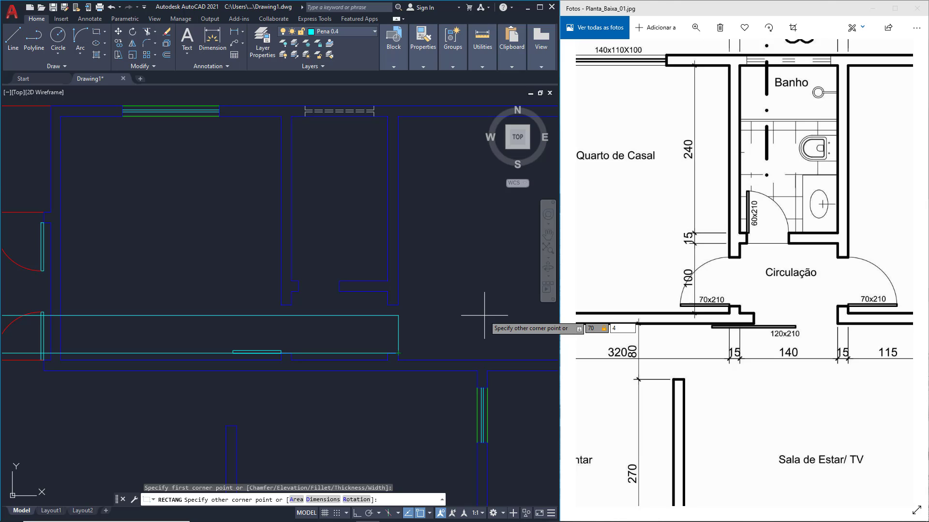
type("4")
key("Return")
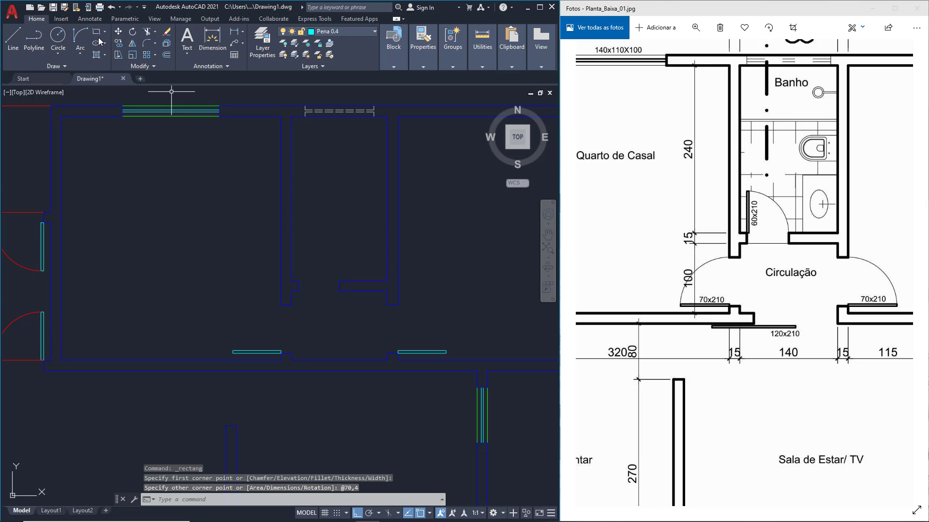
- Draw the bathroom door leaf as a @4,60 rectangle from the upper corner of the stub left of the opening
key("Return")
left_click(300, 281)
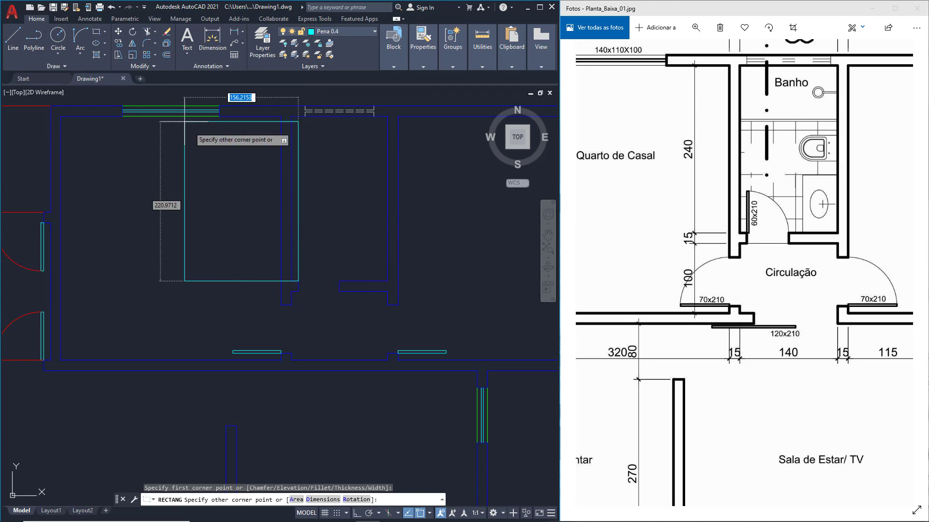
type("4")
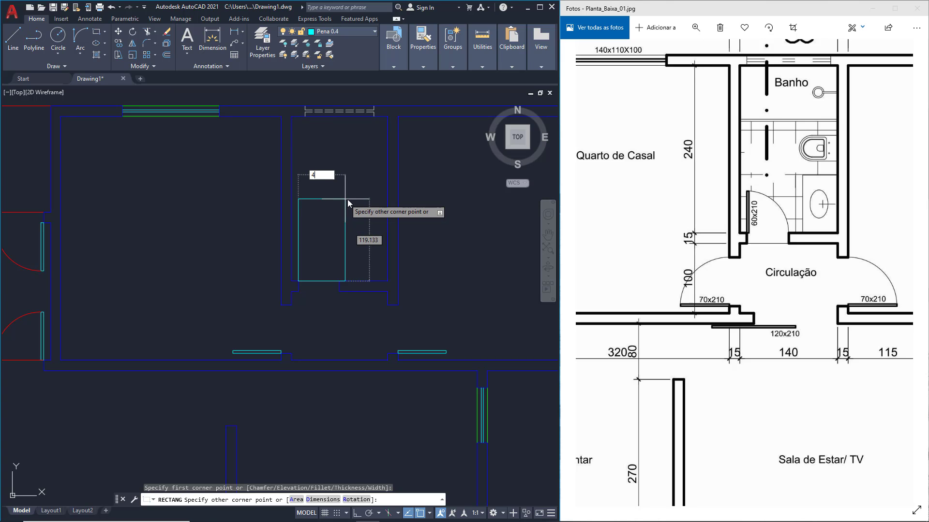
key("Tab")
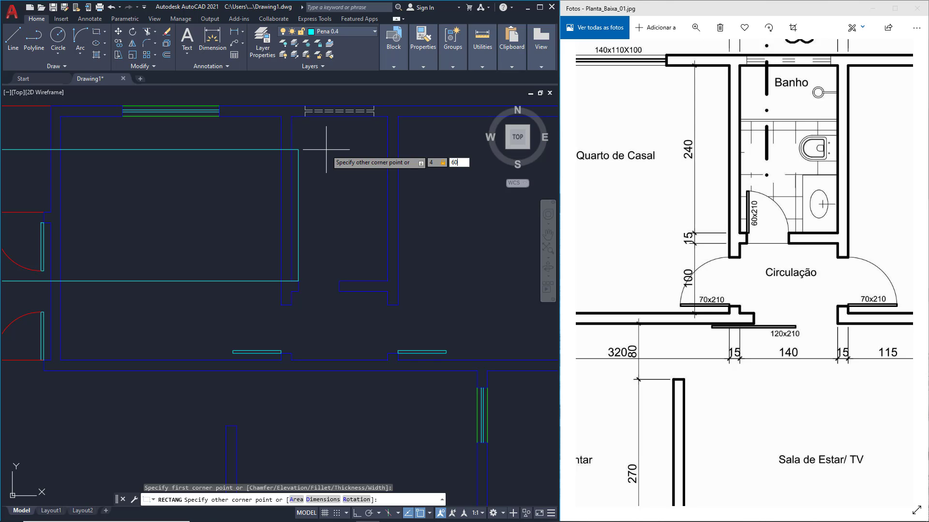
key("Return")
- Make Pena 0.1 the current layer for the door swing arcs
left_click(334, 34)
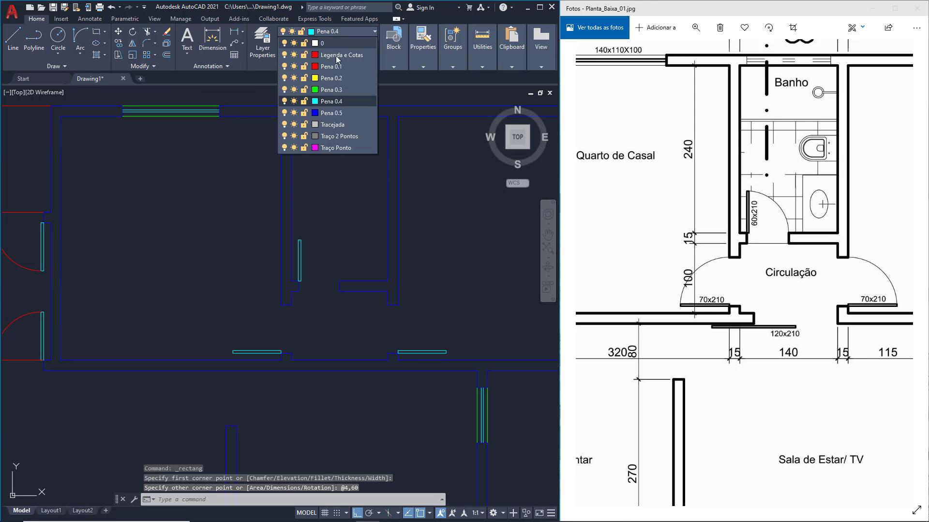
left_click(334, 64)
left_click(81, 54)
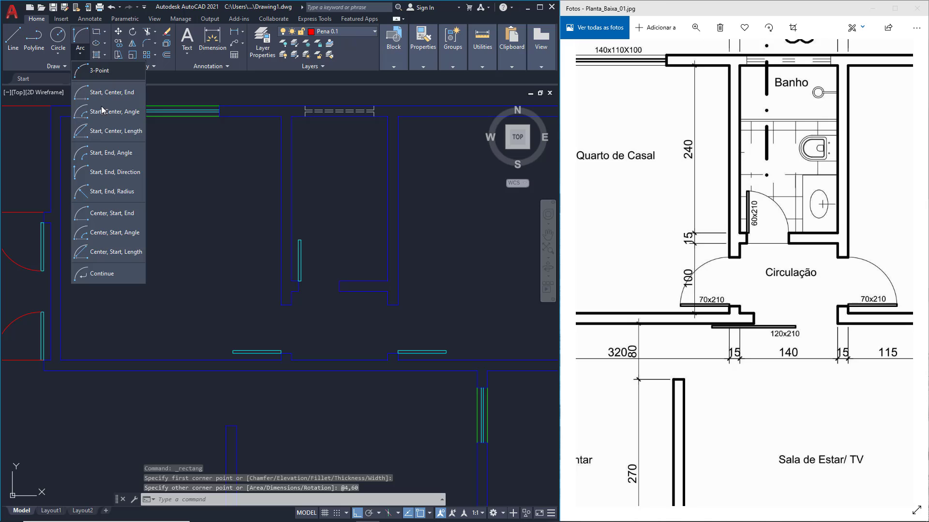
left_click(97, 180)
left_click(300, 260)
key("Escape")
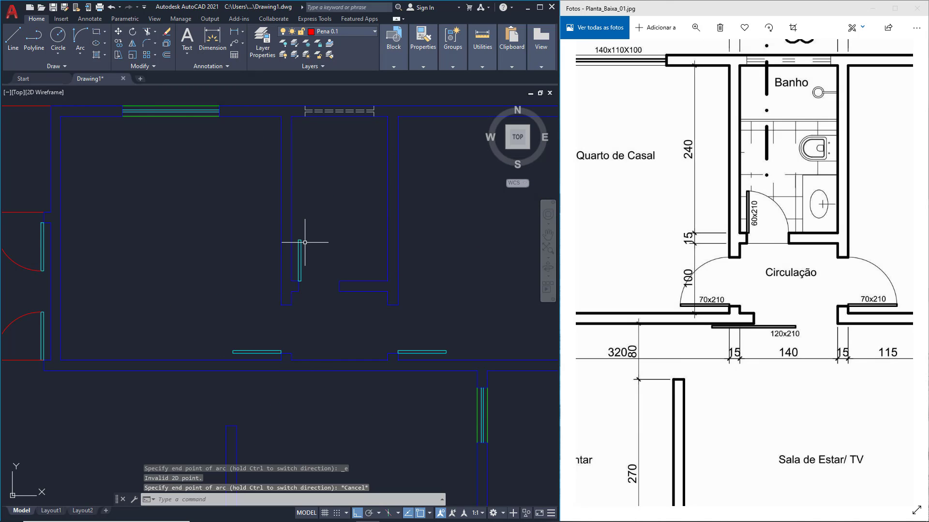
- Draw the bathroom door's swing arc from the free end of its leaf to the opposite jamb
left_click(80, 54)
left_click(97, 177)
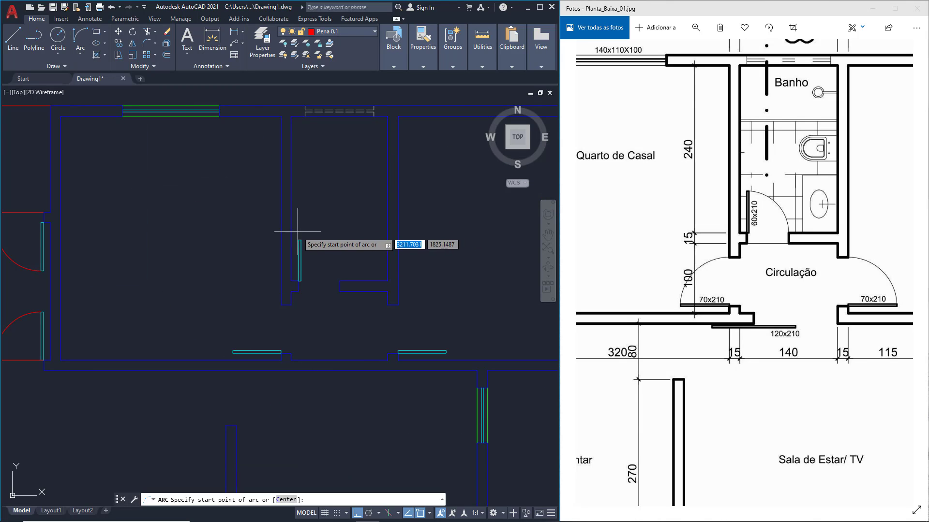
left_click(300, 260)
left_click(339, 281)
left_click(332, 254)
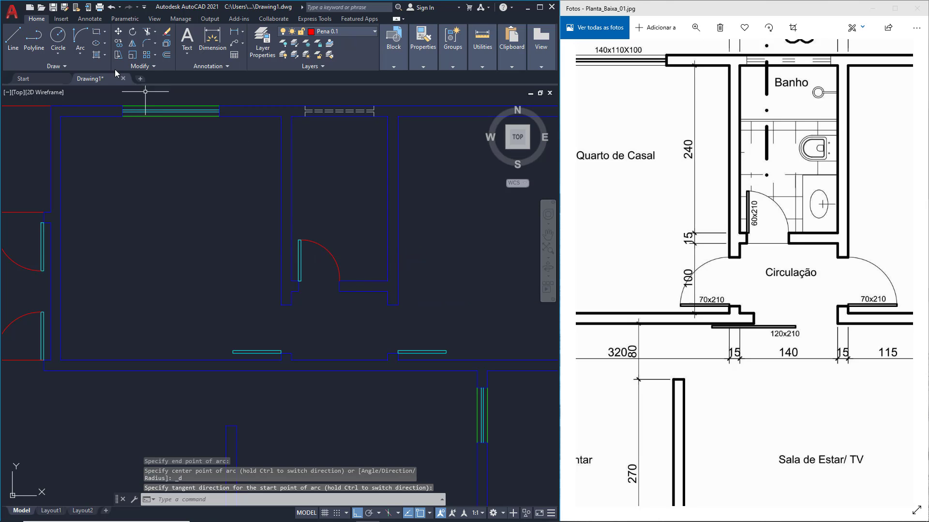
- Draw the left bedroom door's swing arc from the leaf's outer end to the corner of the wall stub above
left_click(80, 54)
left_click(105, 179)
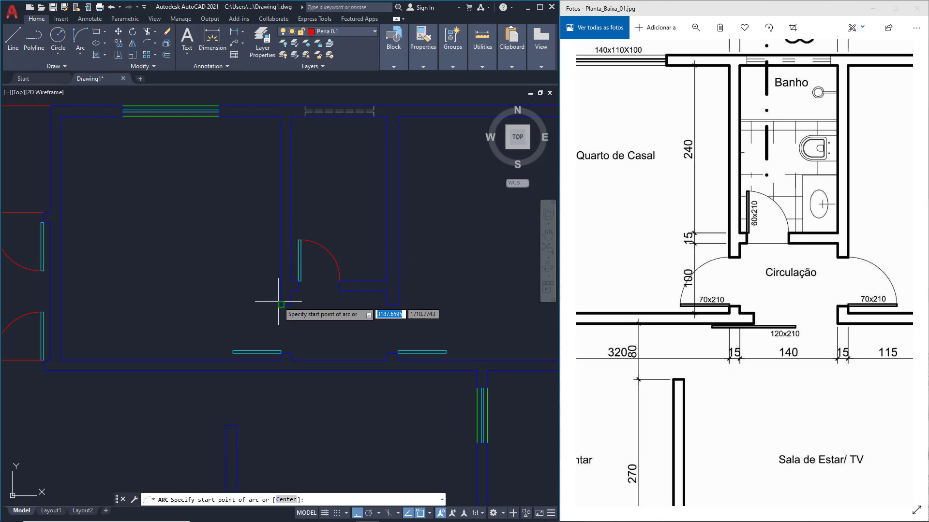
left_click(233, 351)
left_click(281, 305)
left_click(264, 311)
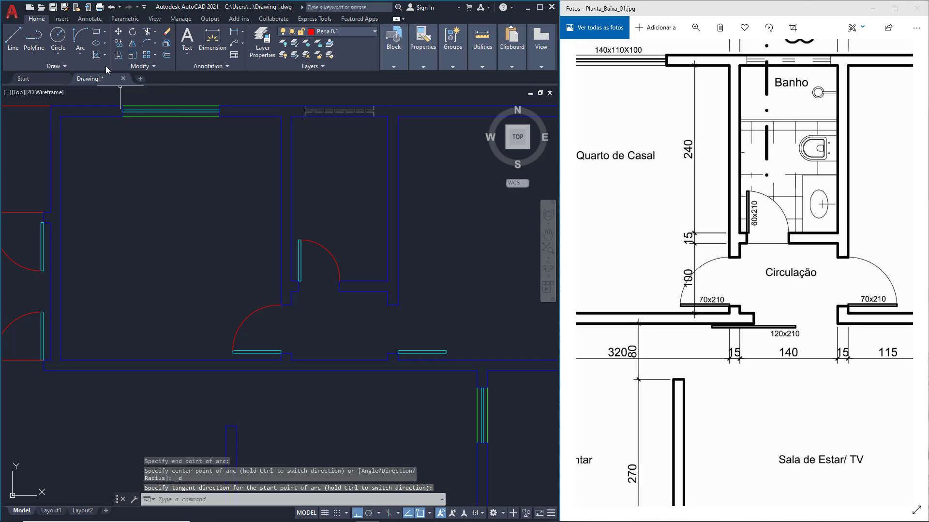
- Draw the right bedroom door's swing arc from the leaf's outer end to the corner of the wall stub above
left_click(78, 55)
left_click(105, 179)
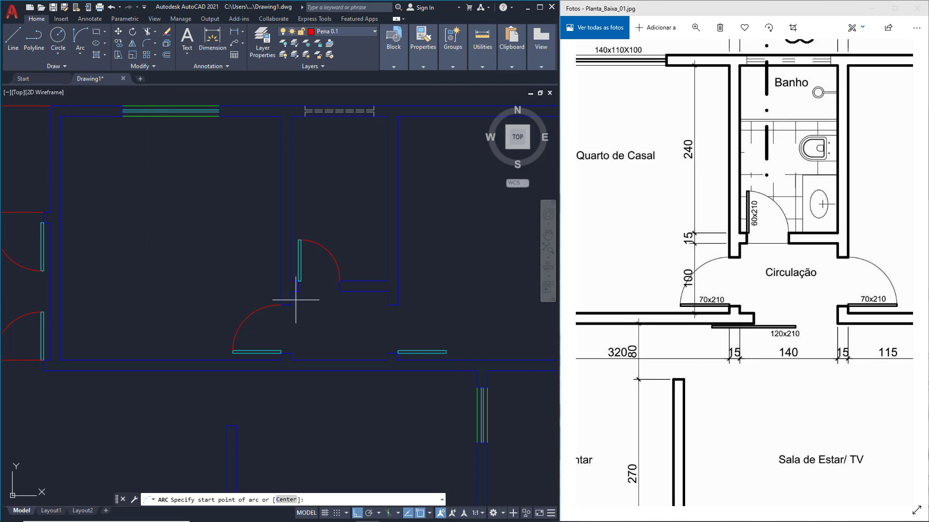
left_click(446, 350)
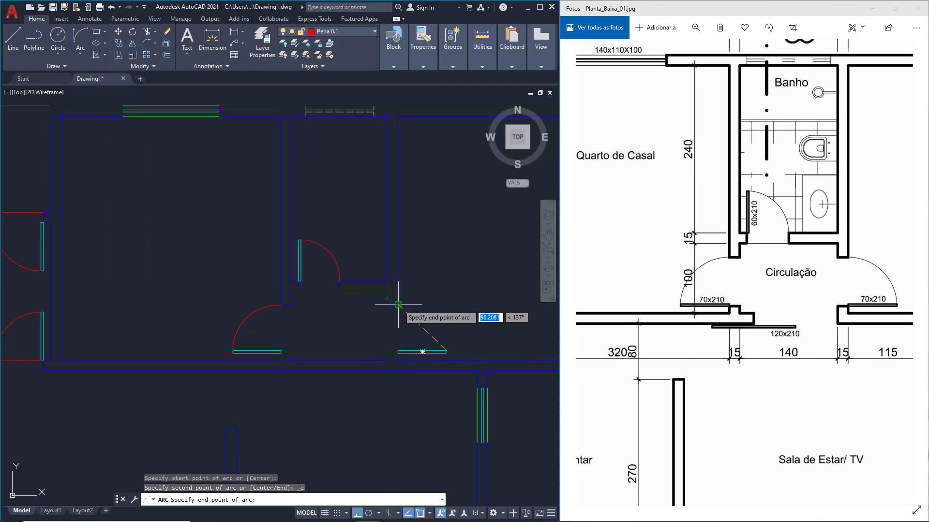
left_click(398, 306)
left_click(447, 304)
- Check the Sala de Estar/TV door openings in the reference image and make Pena 0.5 the current layer
scroll(394, 278, "down", 5)
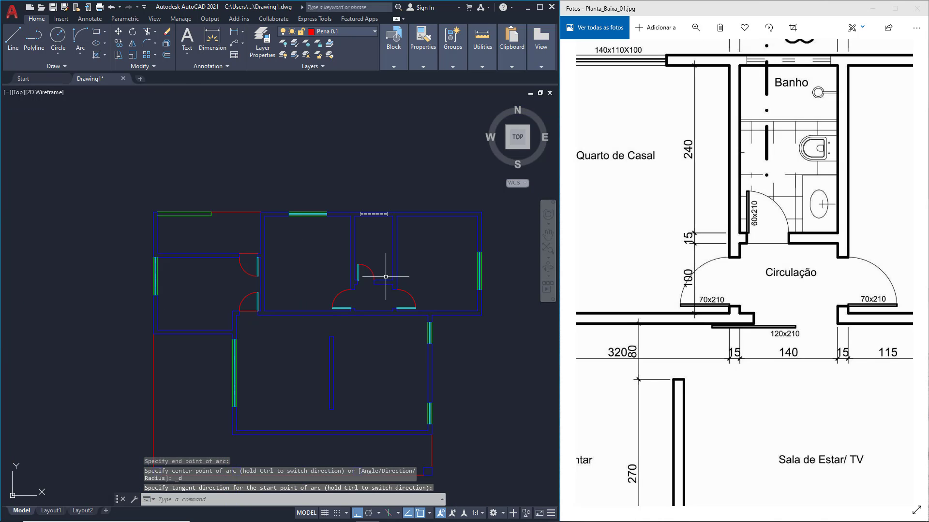
left_click_drag(760, 288, 681, 155)
left_click_drag(715, 256, 732, 185)
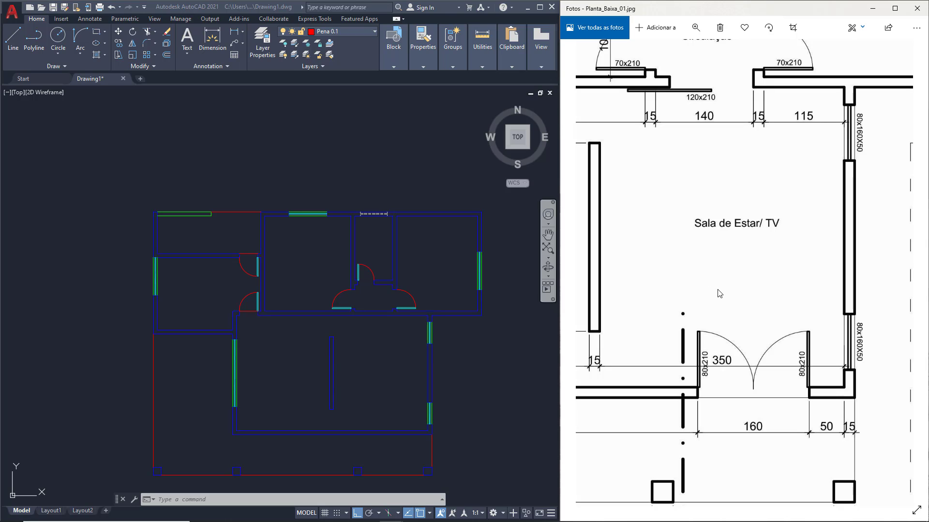
scroll(365, 312, "up", 2)
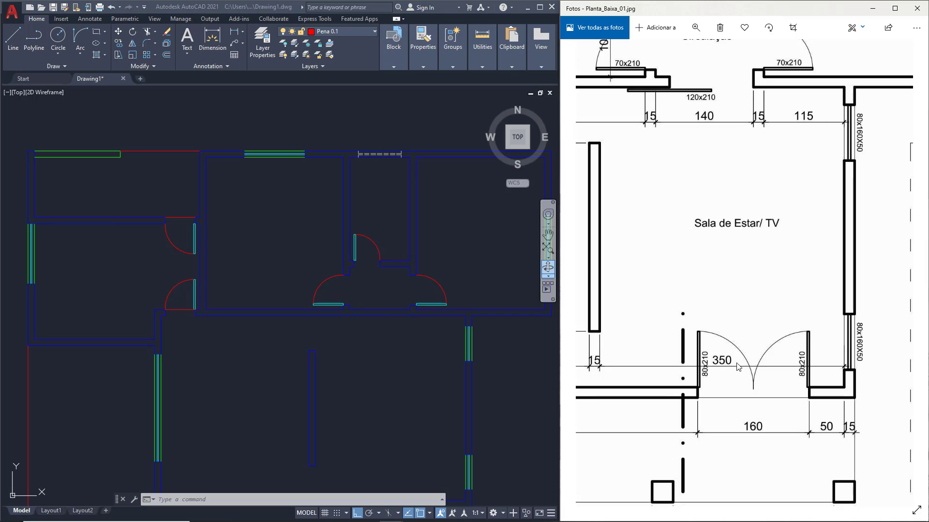
scroll(419, 321, "down", 1)
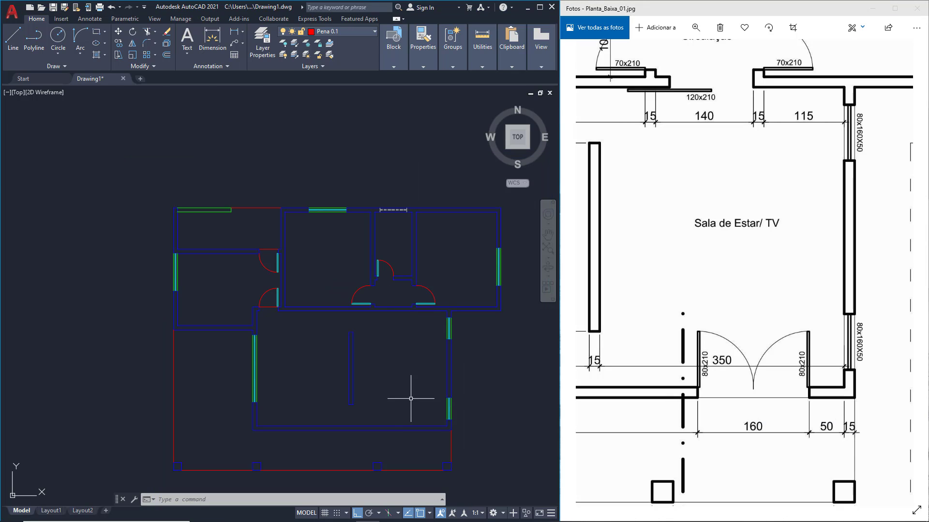
scroll(440, 426, "up", 3)
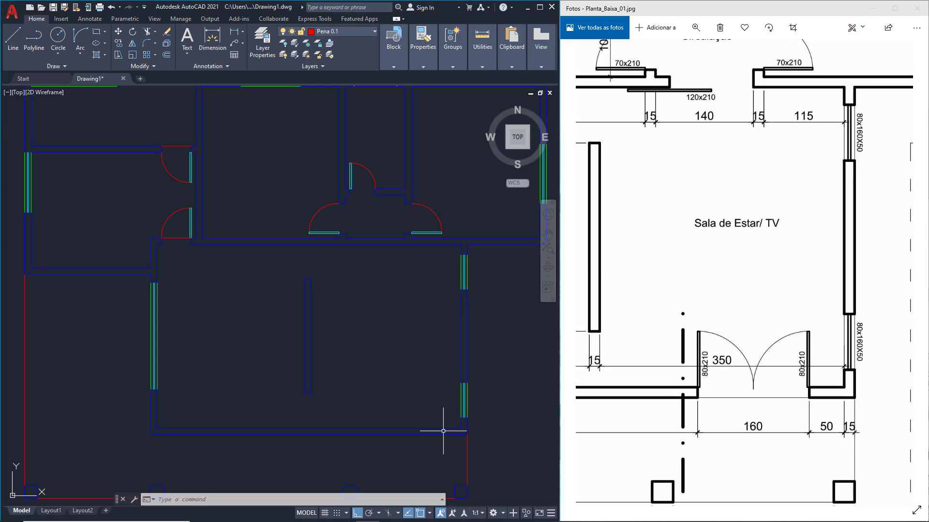
left_click(375, 31)
left_click(334, 113)
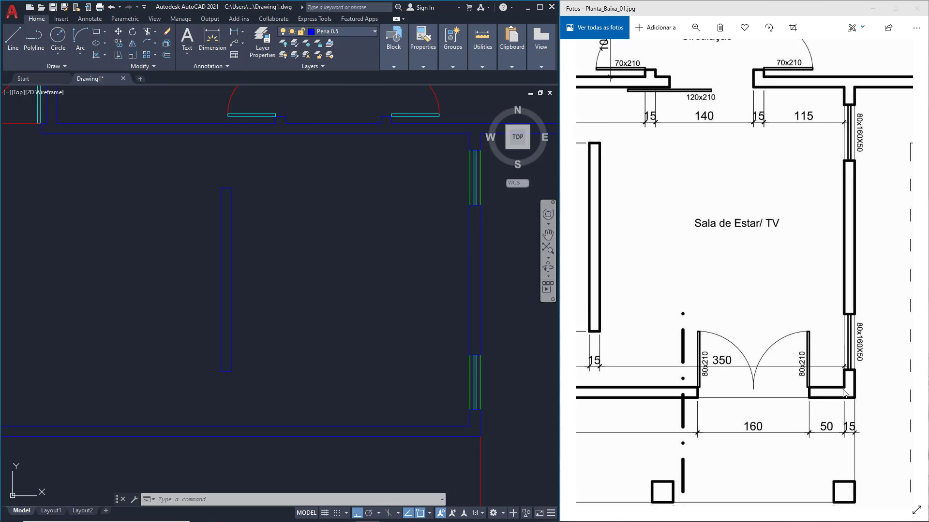
- Draw a short line across the lower wall of Sala de Estar/TV from the room's inner right corner
left_click_drag(635, 127, 714, 275)
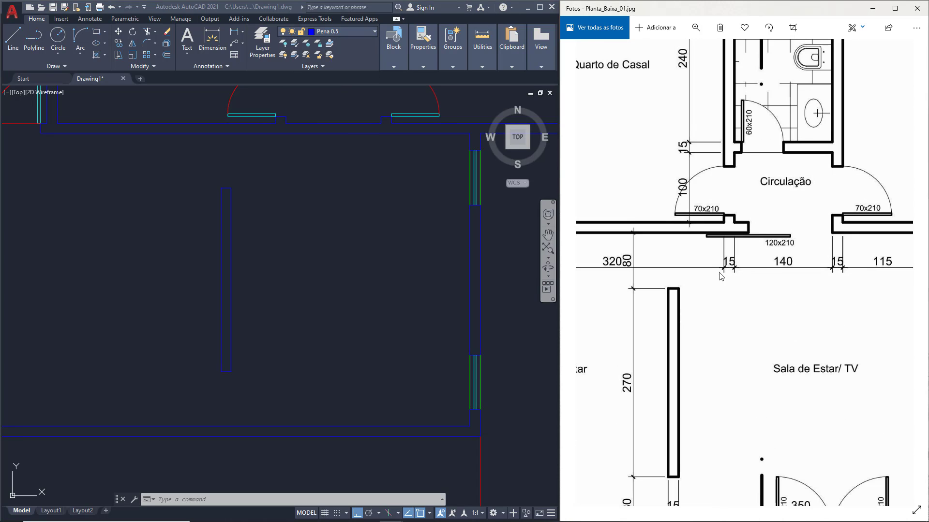
left_click_drag(842, 465, 732, 330)
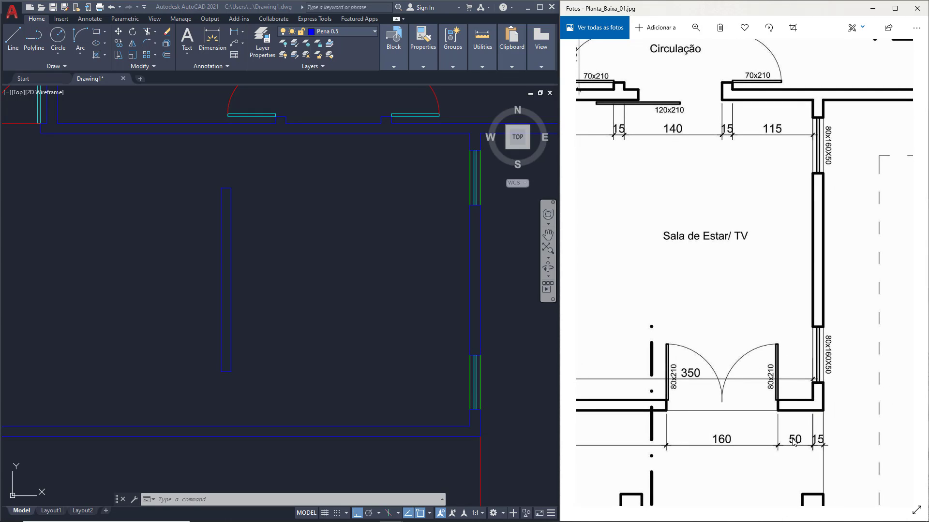
left_click(15, 40)
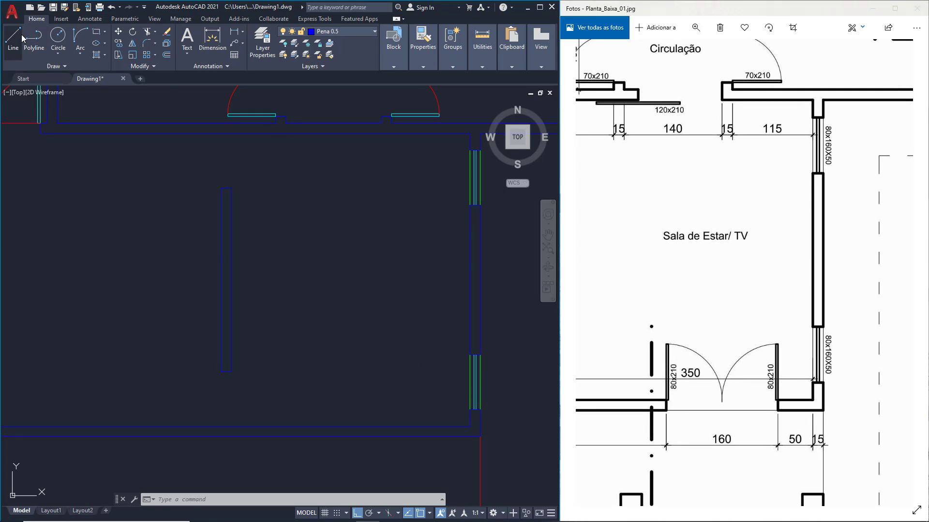
type("l")
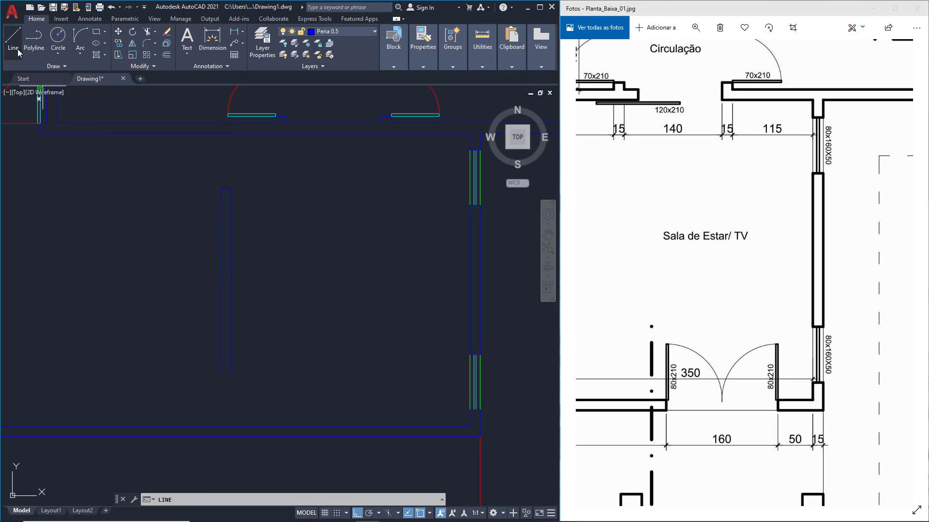
key("Return")
left_click(473, 429)
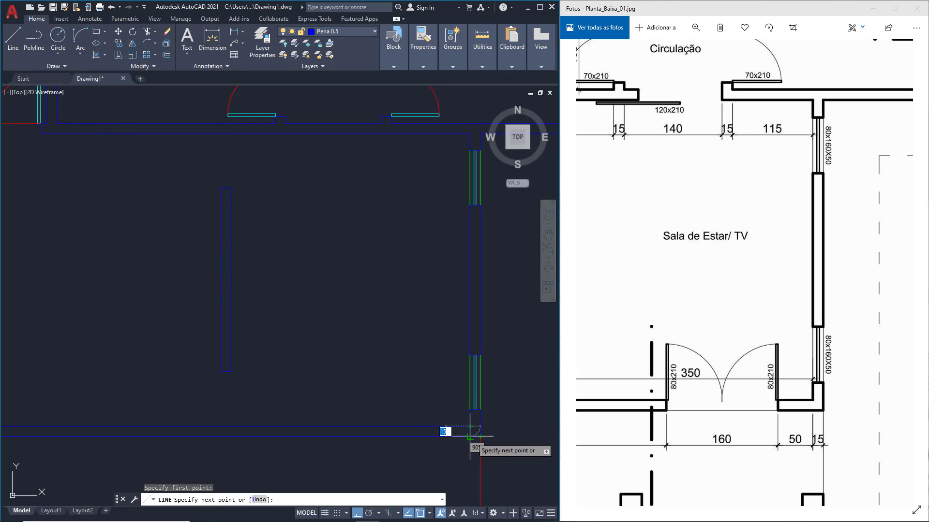
left_click(470, 436)
key("Return")
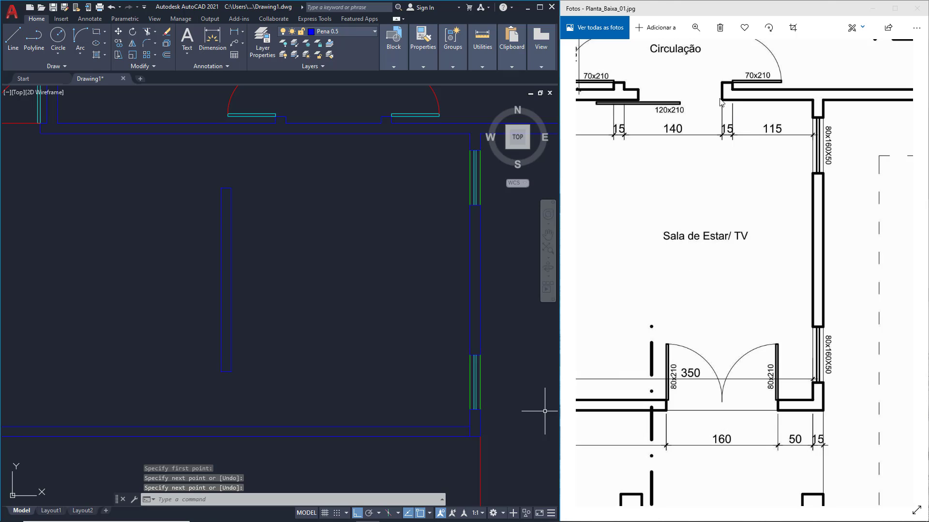
- Draw a short line across the wall between Circulação and Sala de Estar/TV, aligned with the left stub's inner face
type("l")
key("Return")
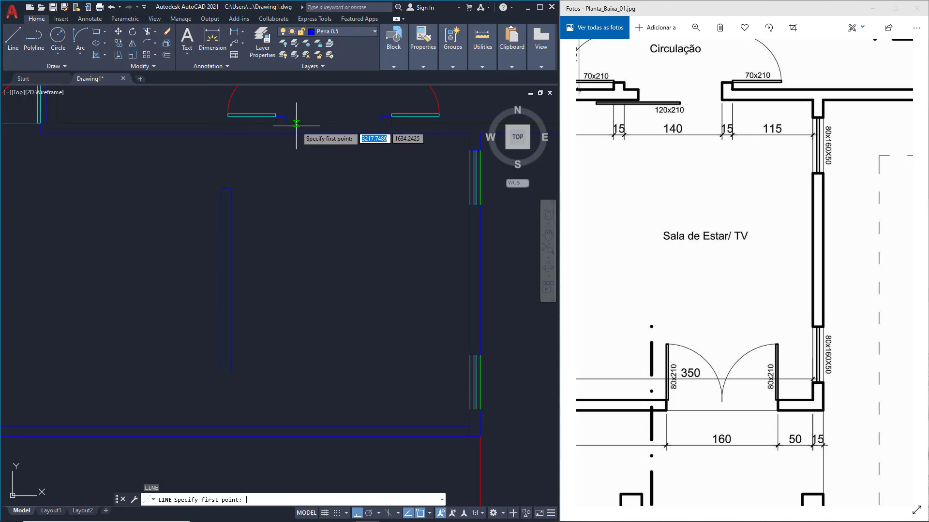
left_click(286, 123)
left_click(286, 134)
key("Return")
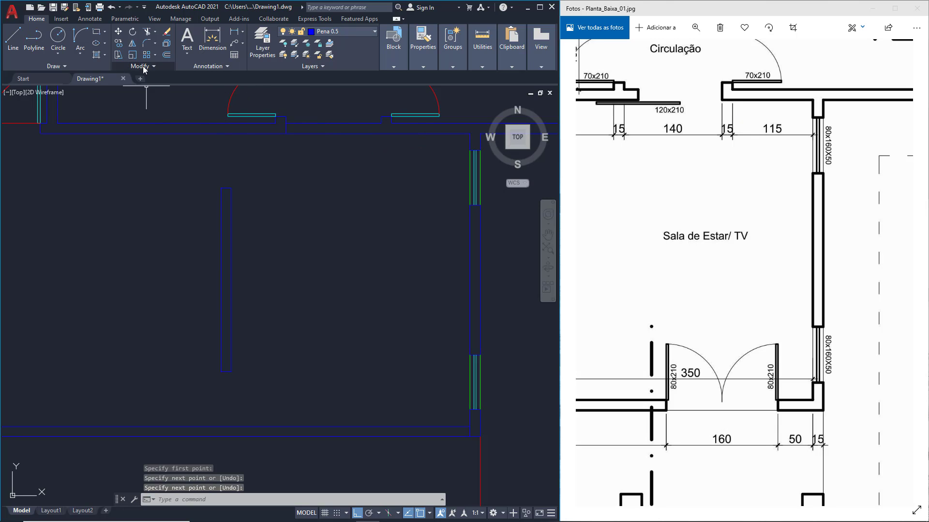
- Offset the short line at the living room's lower right corner 50 to the left for the first door jamb
left_click(167, 54)
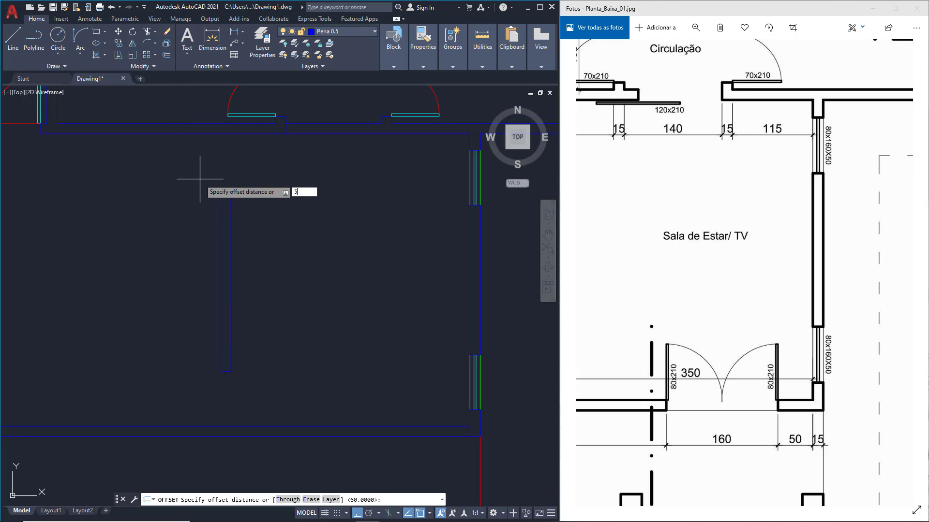
key("Return")
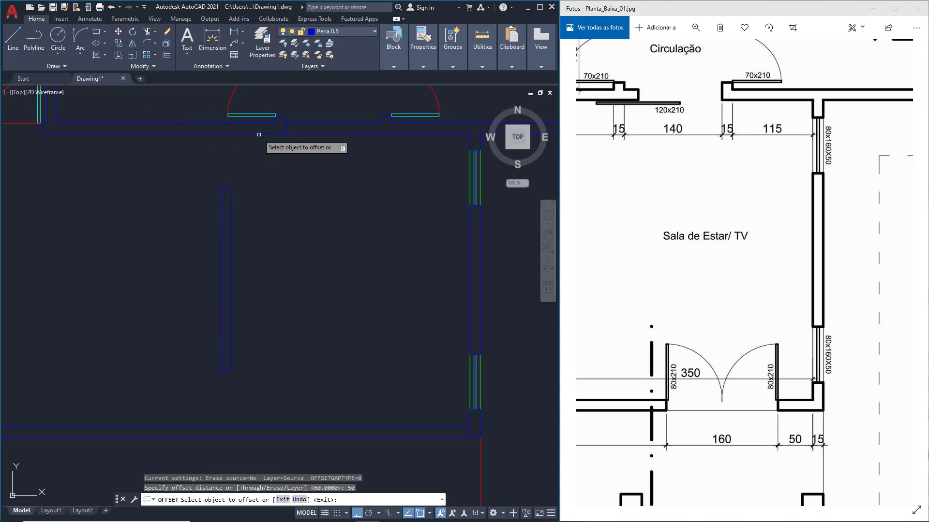
left_click(470, 434)
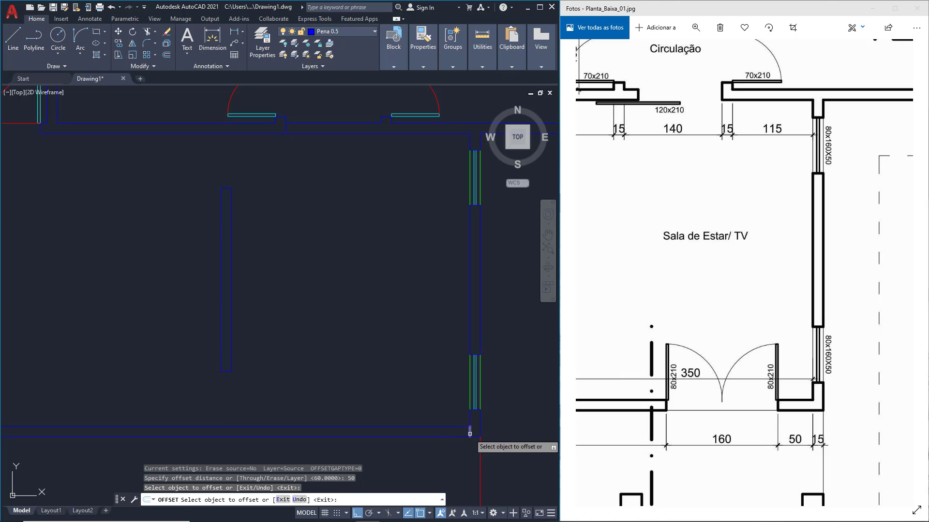
left_click(450, 428)
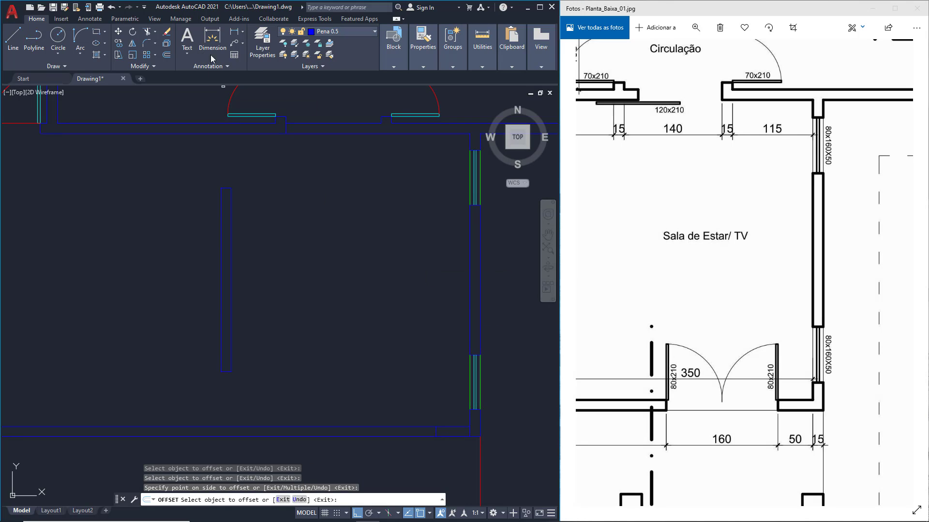
- Offset the first jamb line 160 to the left to mark the other side of the double-door opening
left_click(166, 56)
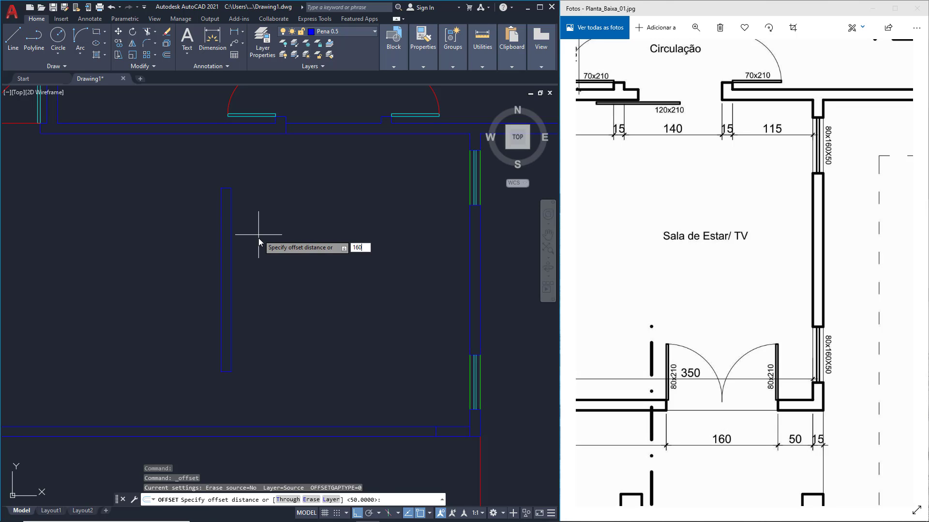
key("Return")
left_click(436, 435)
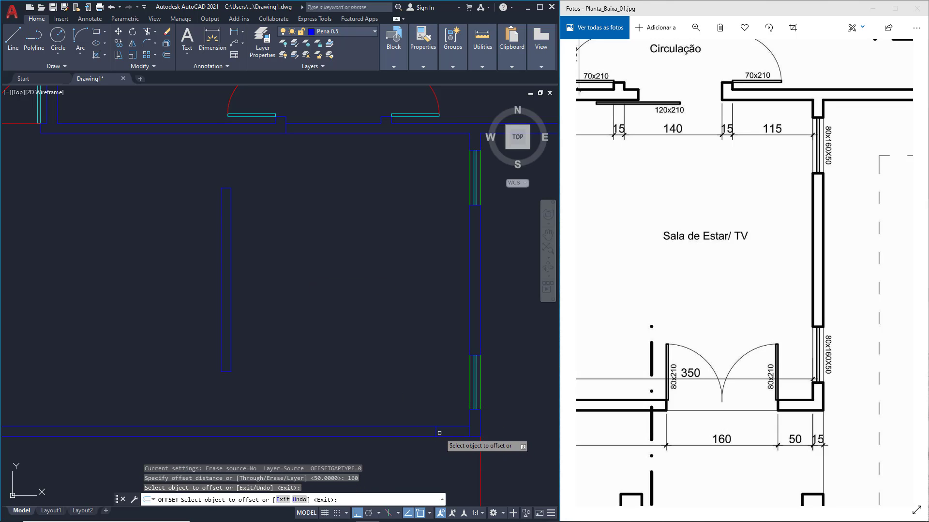
left_click(388, 431)
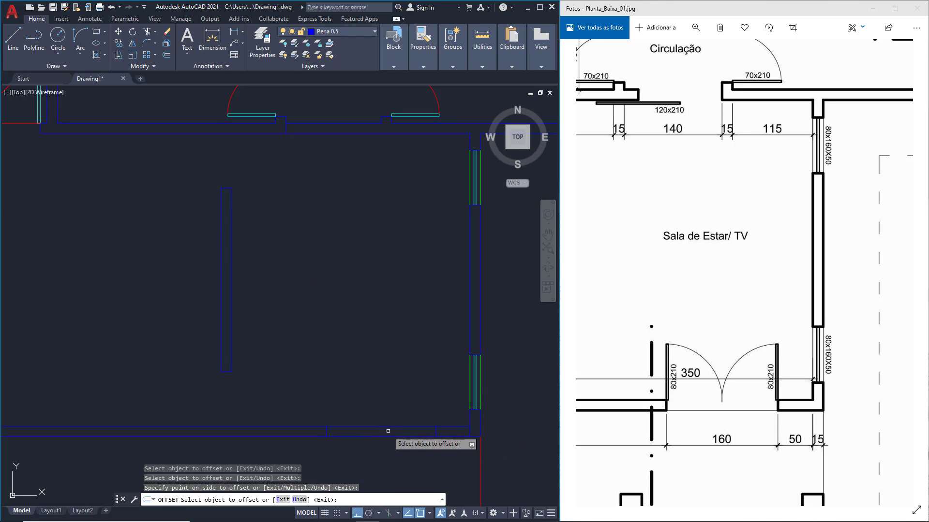
- Trim both lower wall lines between the double-door jambs and erase the helper line at the room's right corner
left_click(147, 32)
left_click(375, 416)
left_click(378, 446)
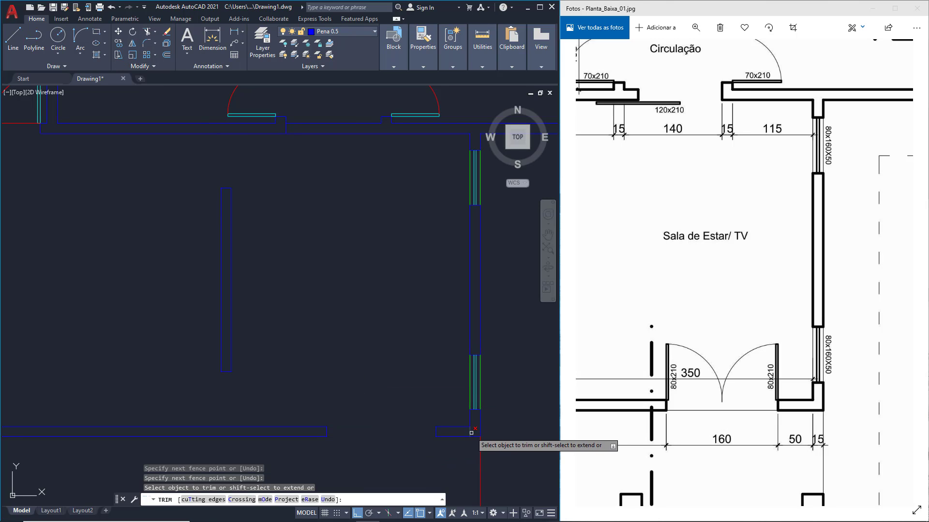
key("Escape")
mouse_move(469, 426)
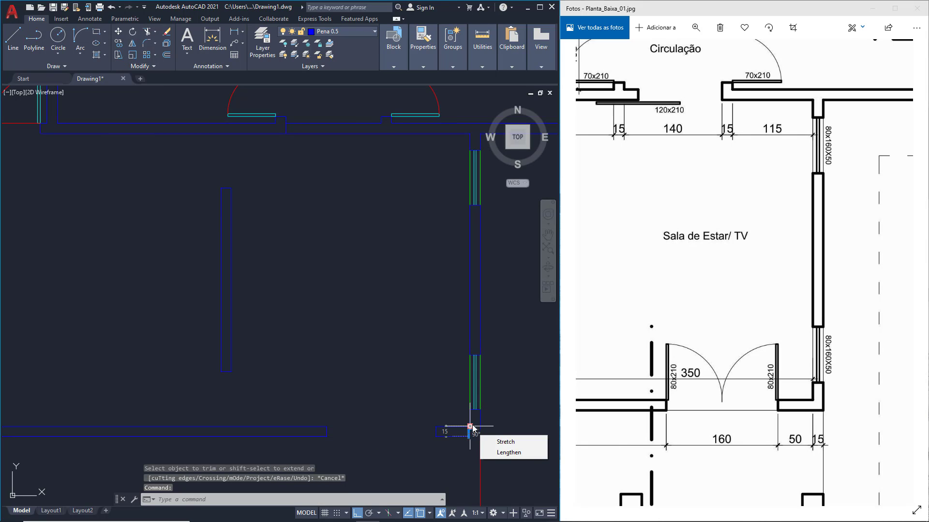
key("Delete")
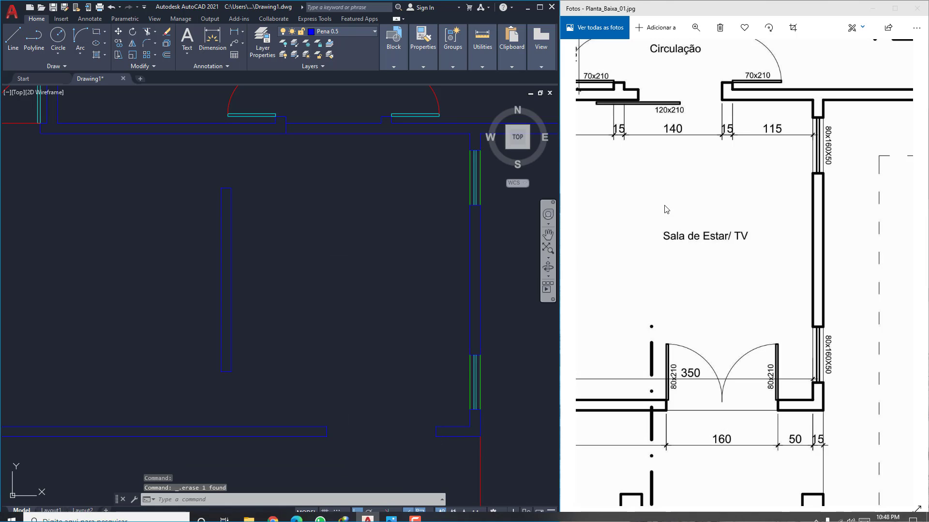
left_click_drag(688, 164, 692, 168)
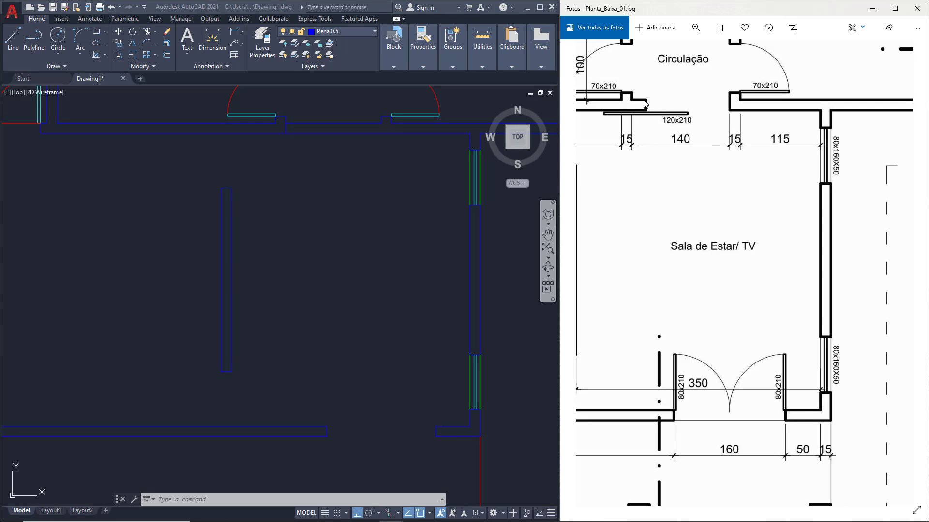
left_click(167, 56)
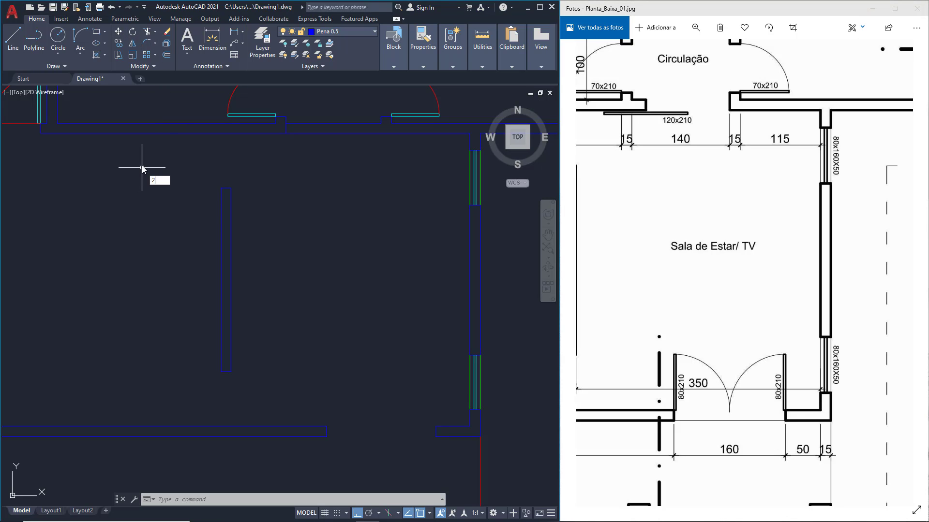
type("20")
key("Return")
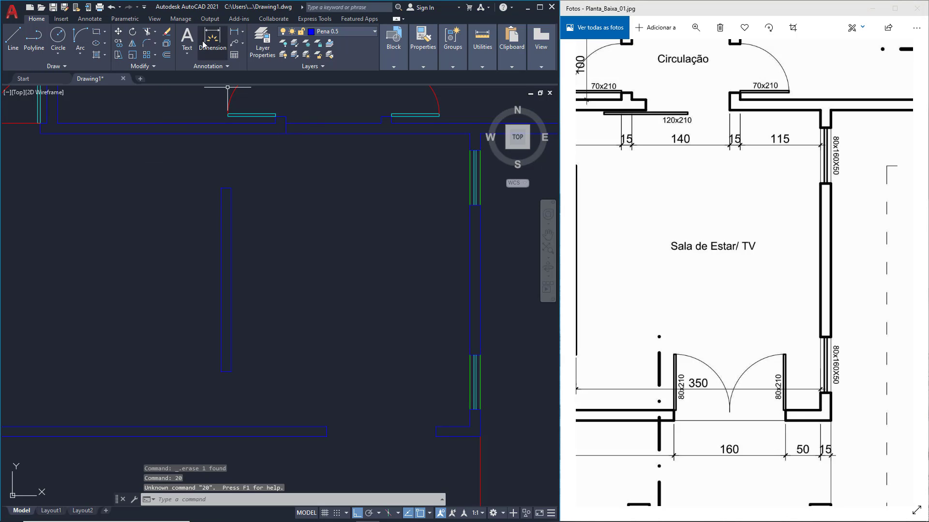
- Offset the short line across the wall at Circulação's left stub 20 to the right
left_click(167, 56)
type("2")
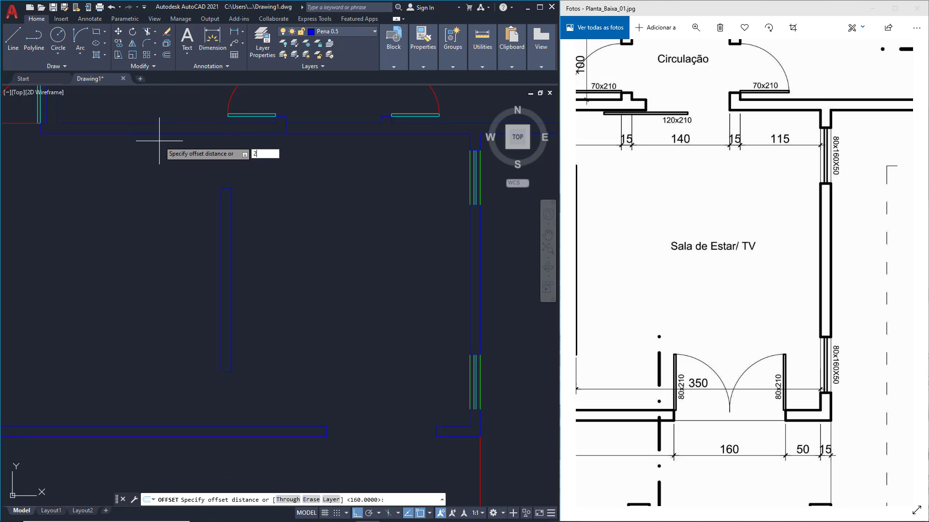
type("0")
key("Return")
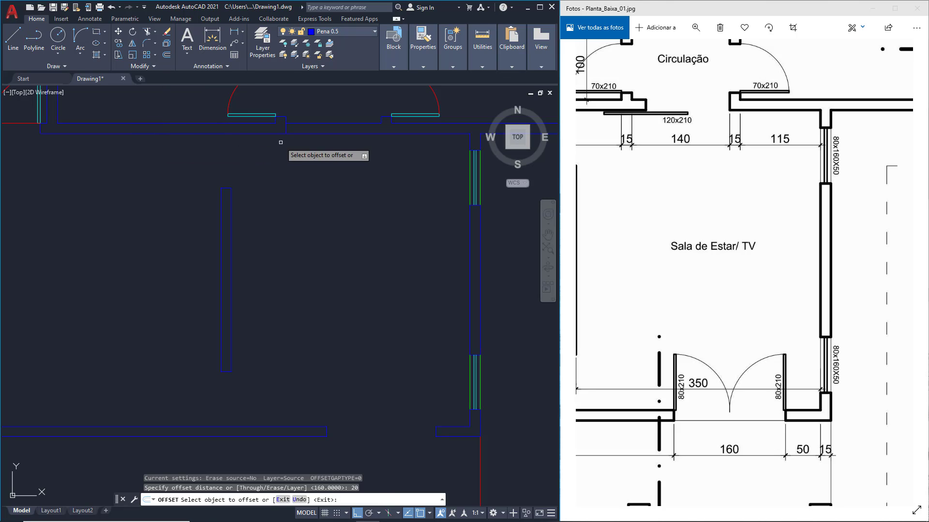
left_click(301, 131)
left_click(301, 128)
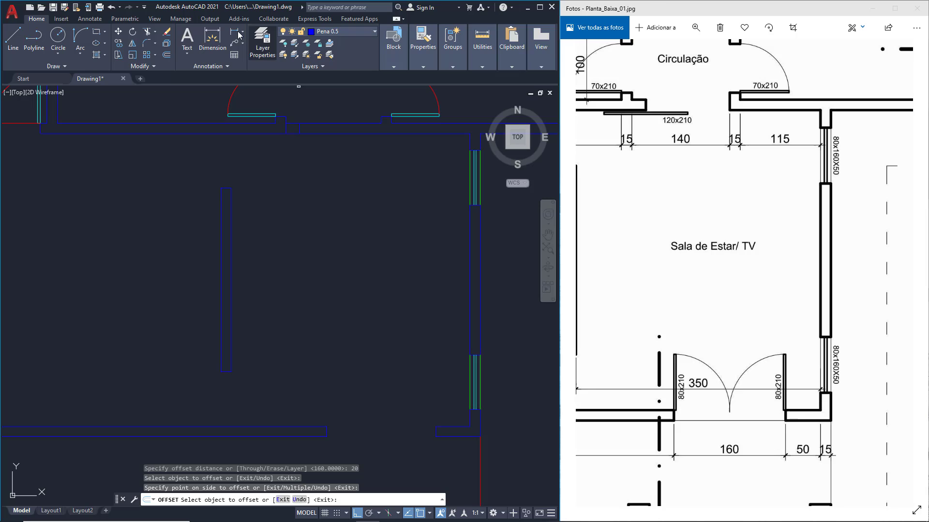
- Draw a short line across the wall between Circulação and Sala de Estar/TV, aligned with the right stub's inner face
left_click(147, 32)
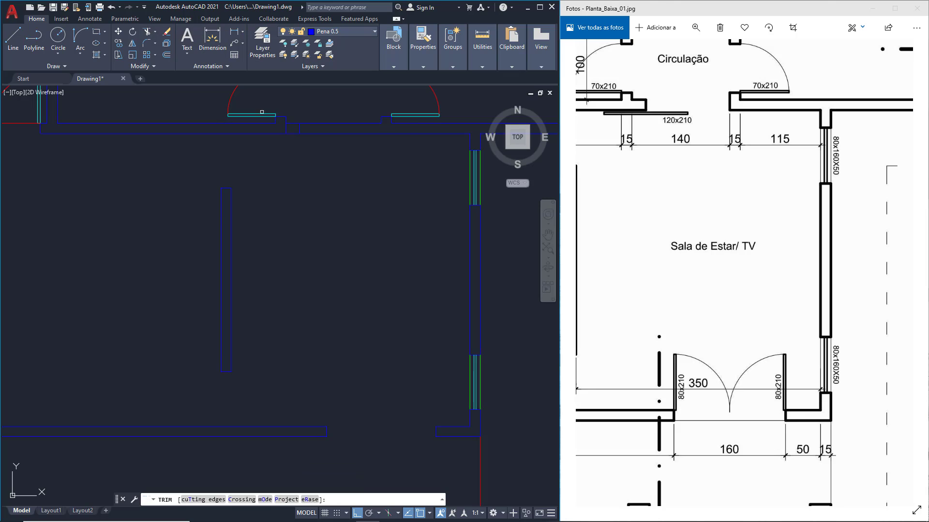
left_click(13, 37)
left_click(381, 123)
left_click(381, 133)
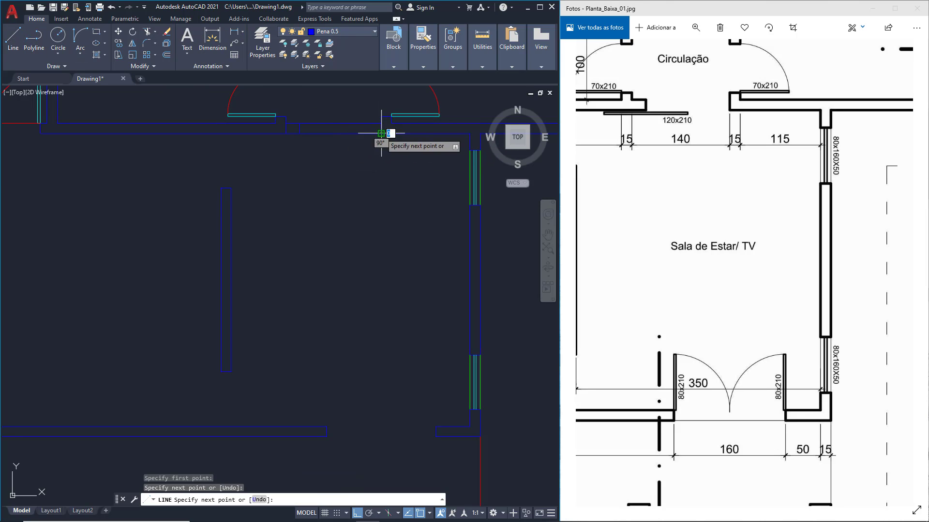
key("Return")
- Trim both wall lines between the Circulação opening's two jamb lines and erase the original short line at the left stub
left_click(150, 32)
left_click(341, 127)
left_click(334, 146)
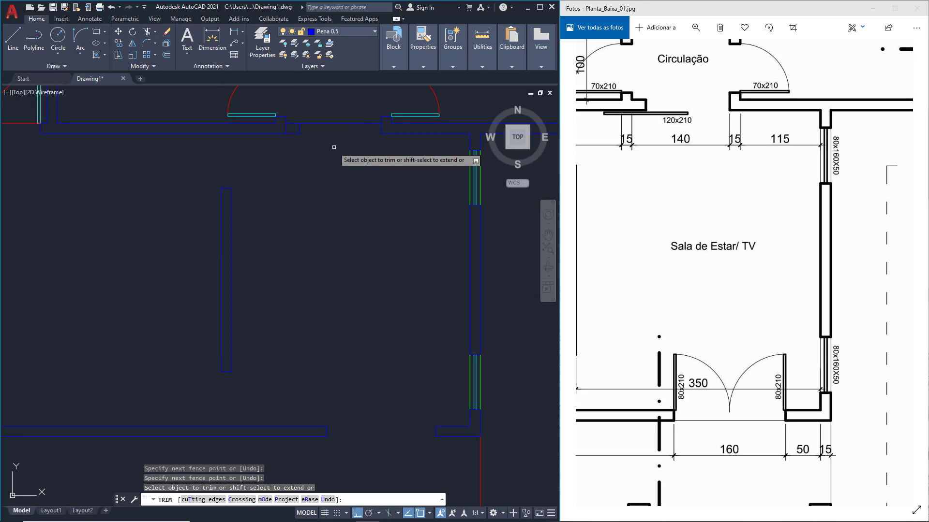
left_click(333, 127)
left_click(333, 116)
key("Return")
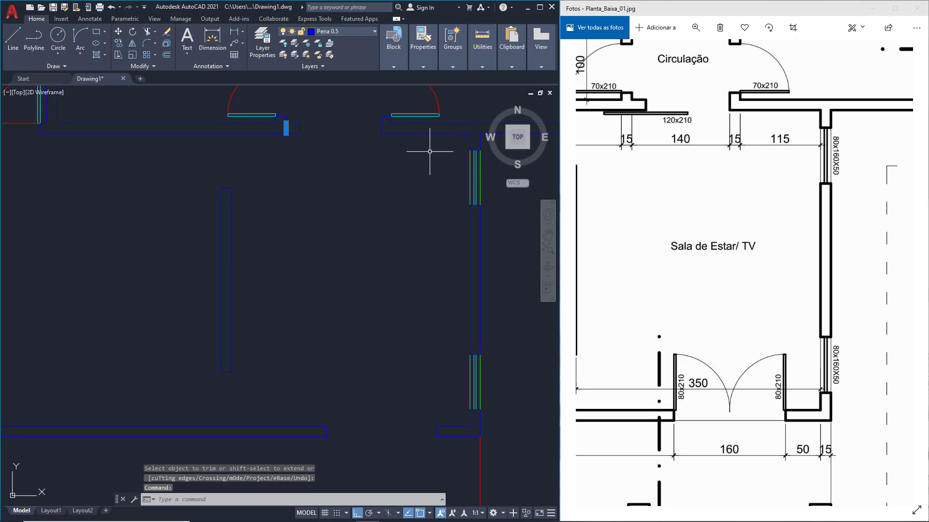
key("Delete")
- On layer Pena 0.4, draw a 4 by 80 door-leaf rectangle upward from the upper corner of the double-door opening's left jamb
scroll(380, 398, "down", 2)
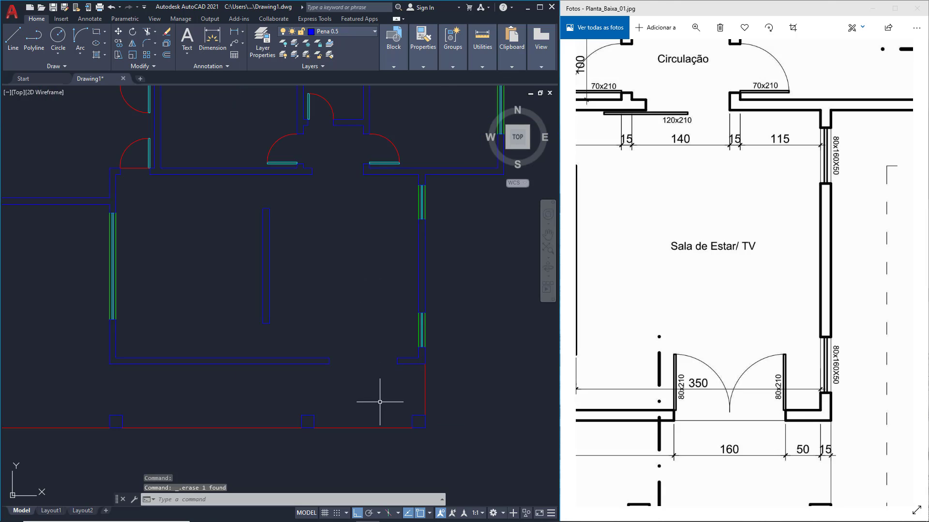
scroll(375, 370, "up", 2)
left_click(338, 31)
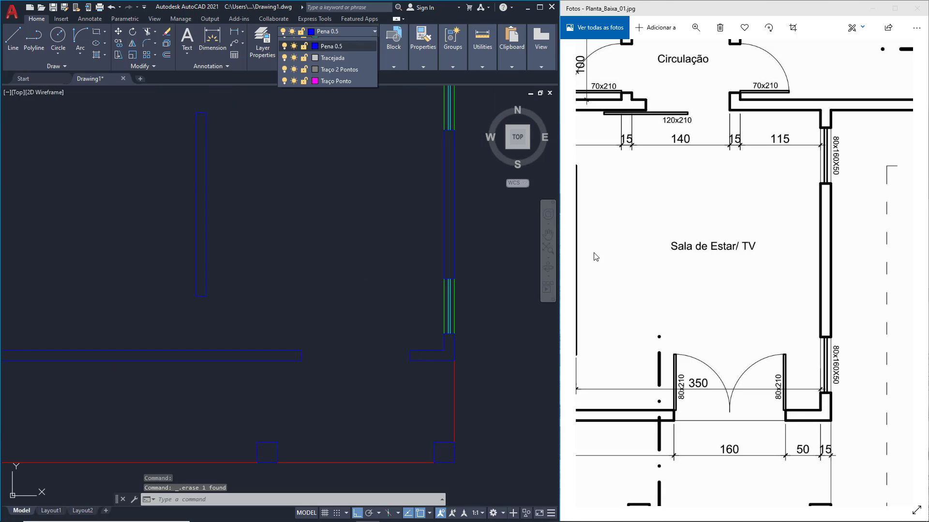
left_click(332, 101)
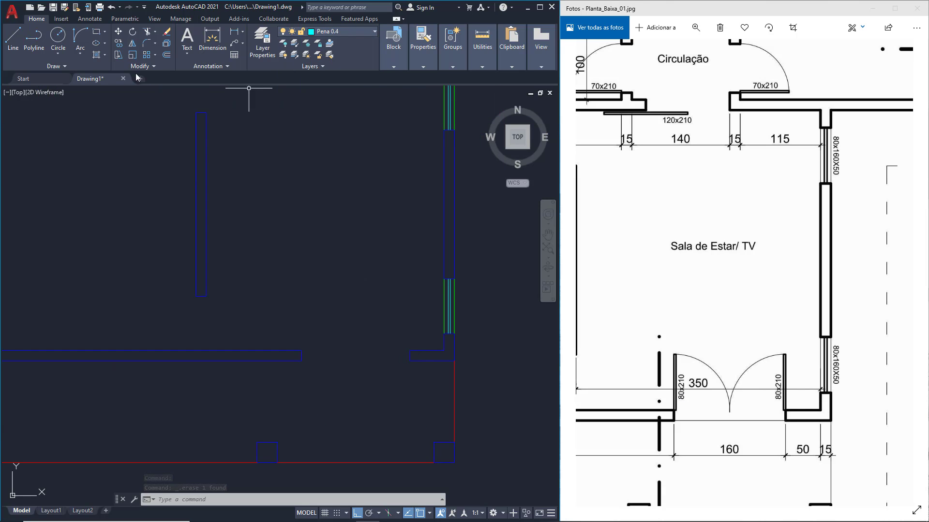
left_click(97, 31)
left_click(302, 350)
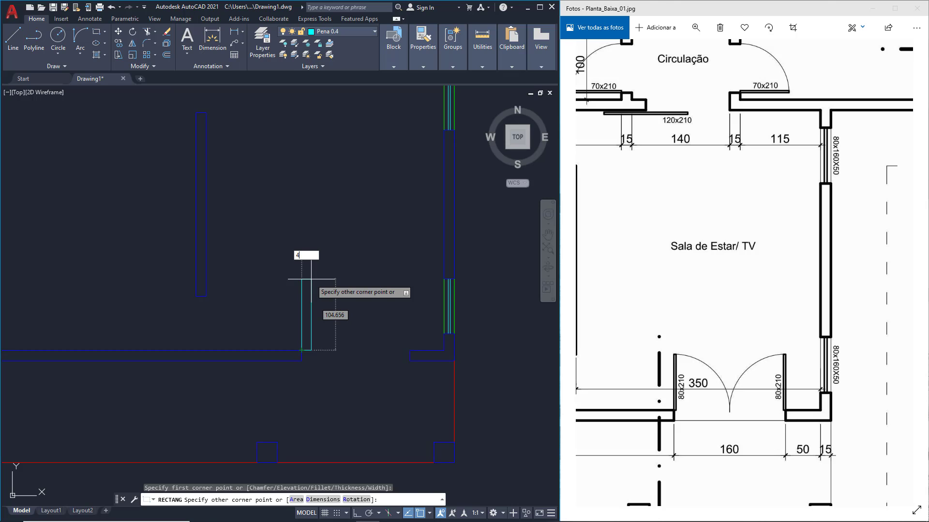
type("4")
key("Tab")
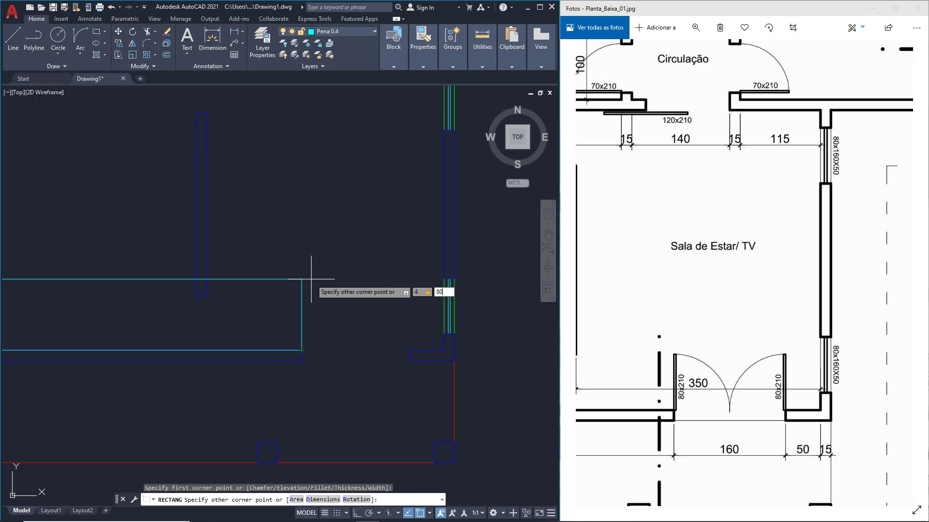
key("Return")
- Copy the door leaf 155 to the right, placing it at the opening's right jamb
left_click(303, 314)
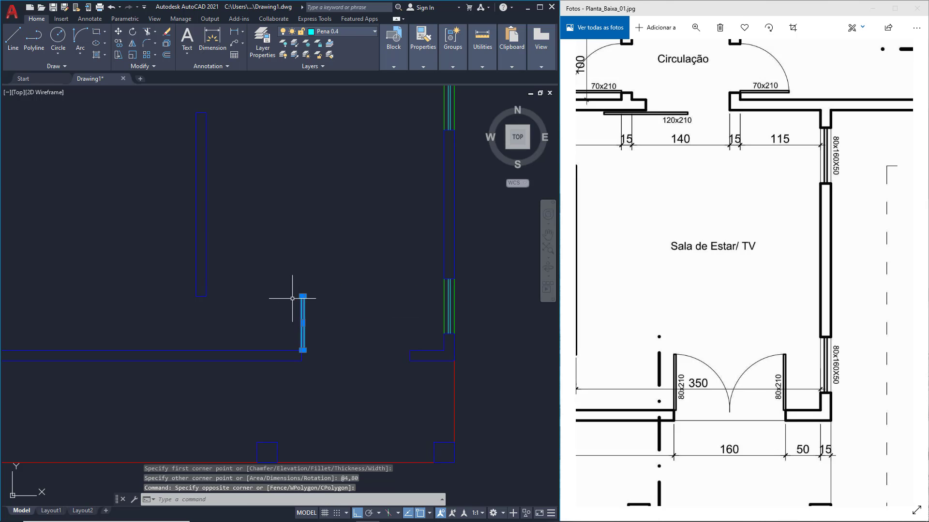
left_click(118, 43)
scroll(305, 346, "up", 2)
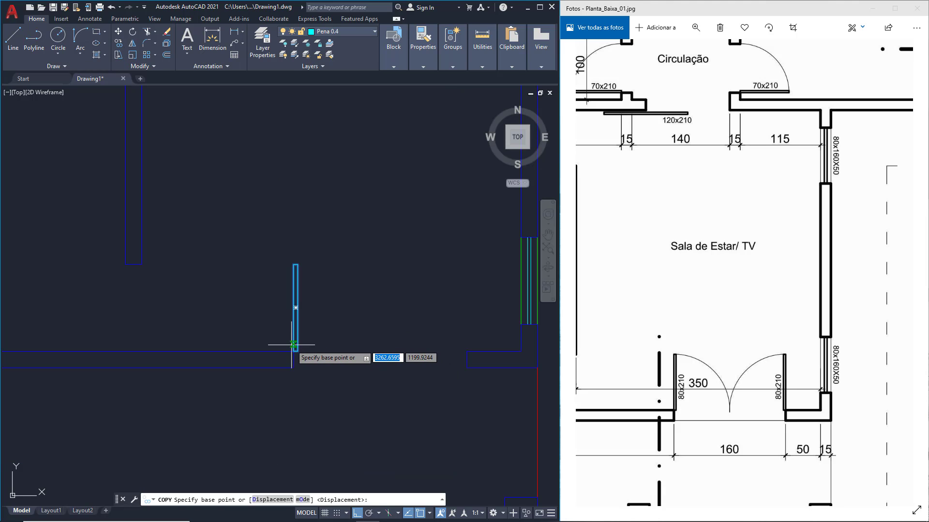
left_click(301, 352)
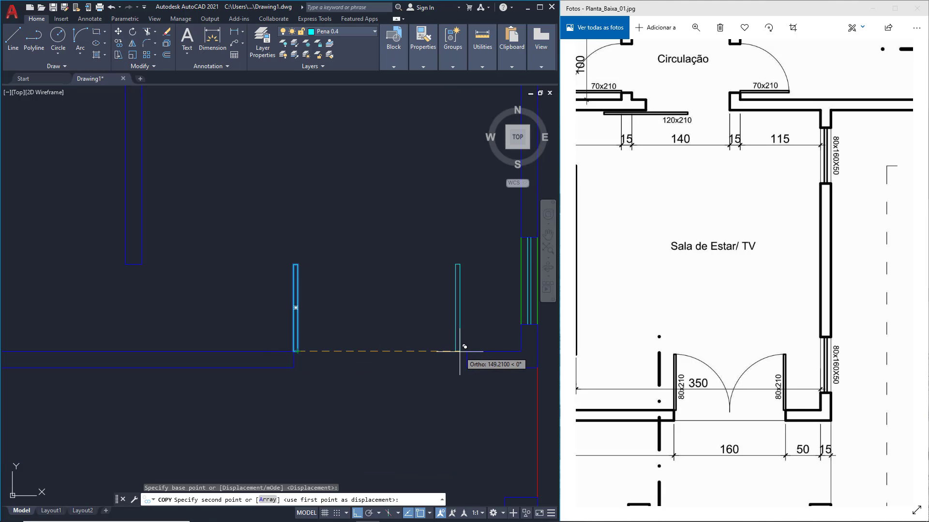
type("155")
key("Return")
key("Escape")
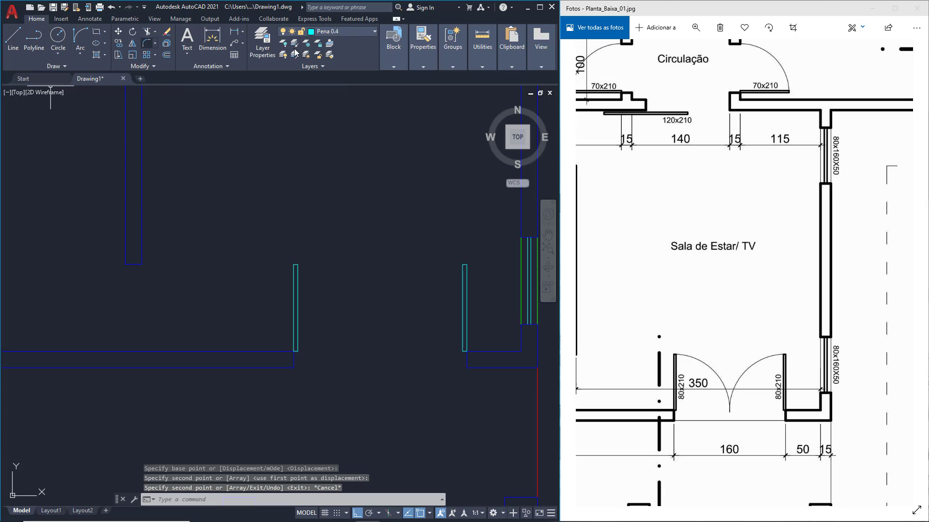
- On layer Pena 0.1, draw a horizontal helper line between the lower inner corners of the two door leaves
left_click(339, 31)
left_click(327, 77)
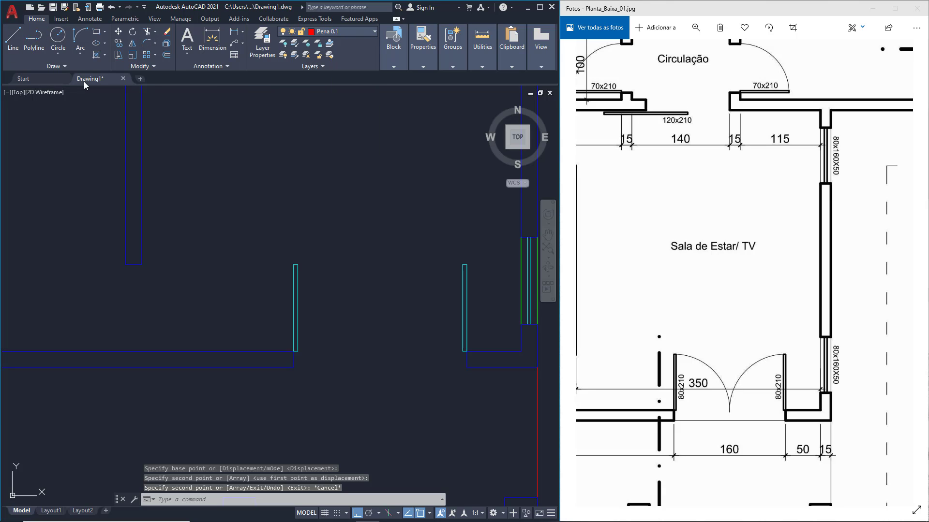
left_click(13, 38)
left_click(296, 352)
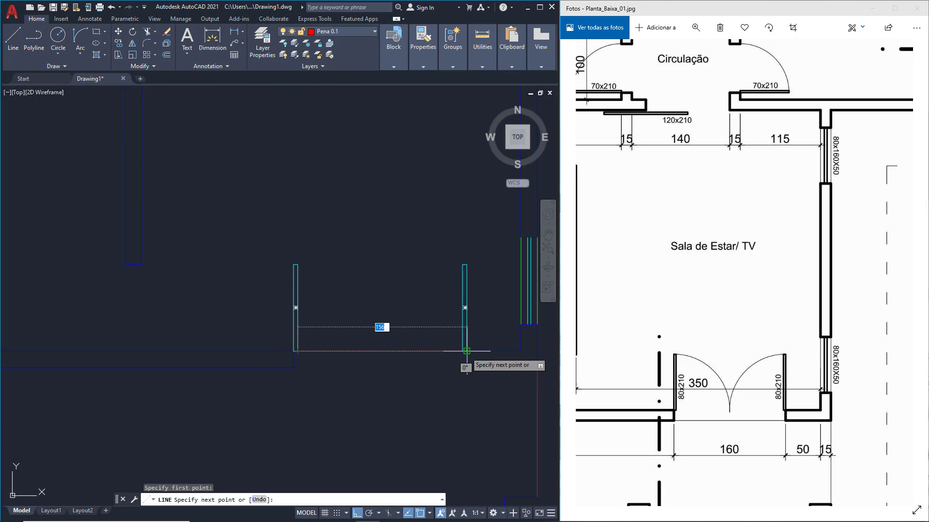
left_click(463, 351)
key("Escape")
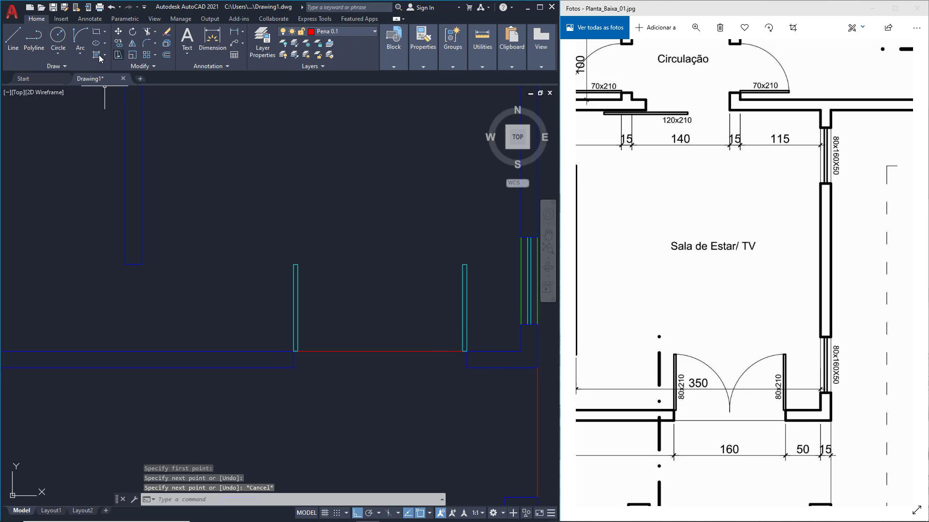
left_click(81, 50)
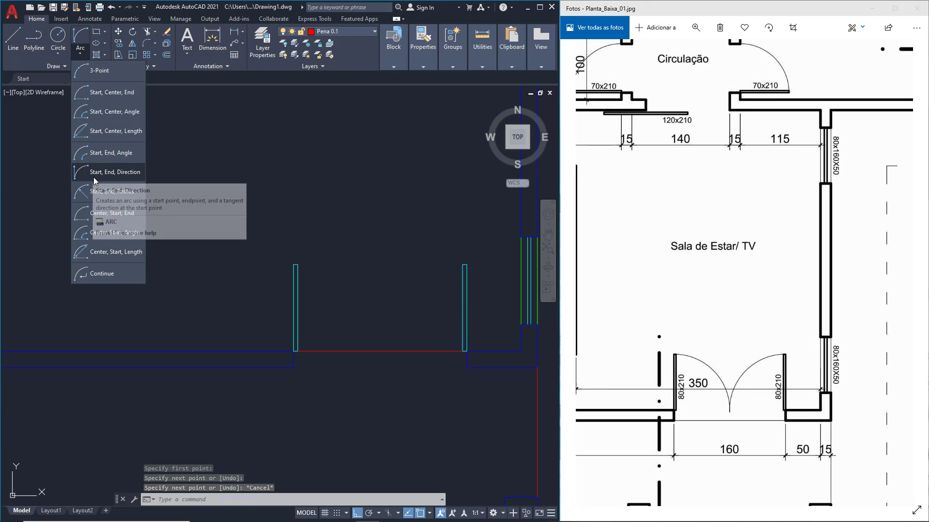
left_click(126, 172)
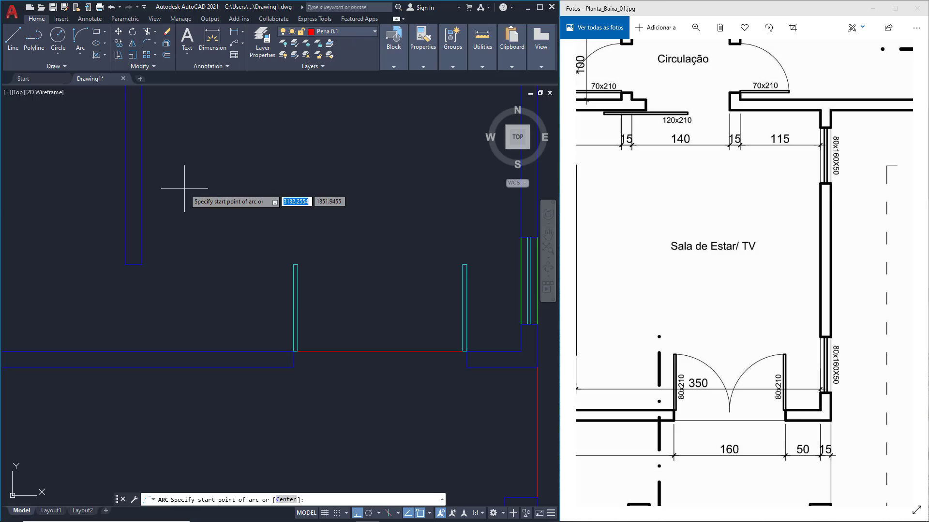
left_click(296, 264)
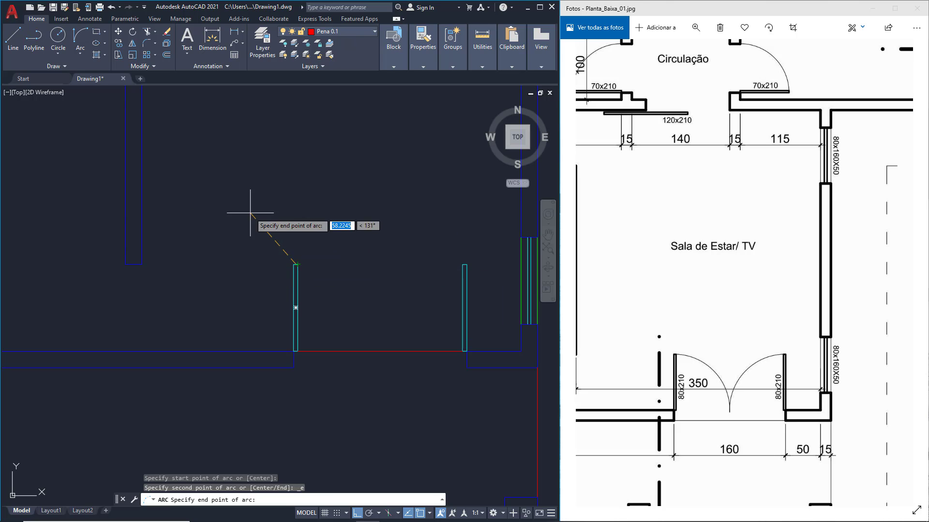
key("Escape")
- Draw the left door swing as a Start, End, Direction arc from the left leaf's top to the helper line's midpoint
left_click(80, 52)
left_click(104, 172)
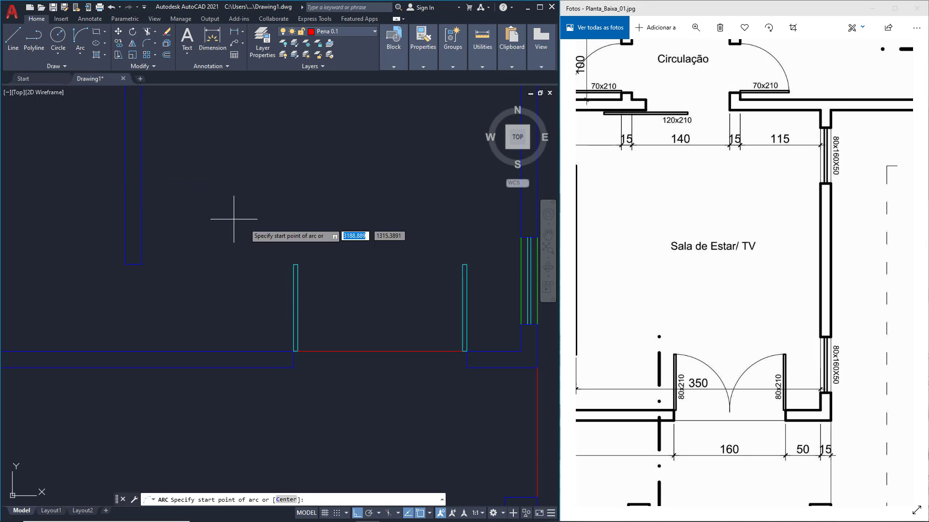
left_click(297, 264)
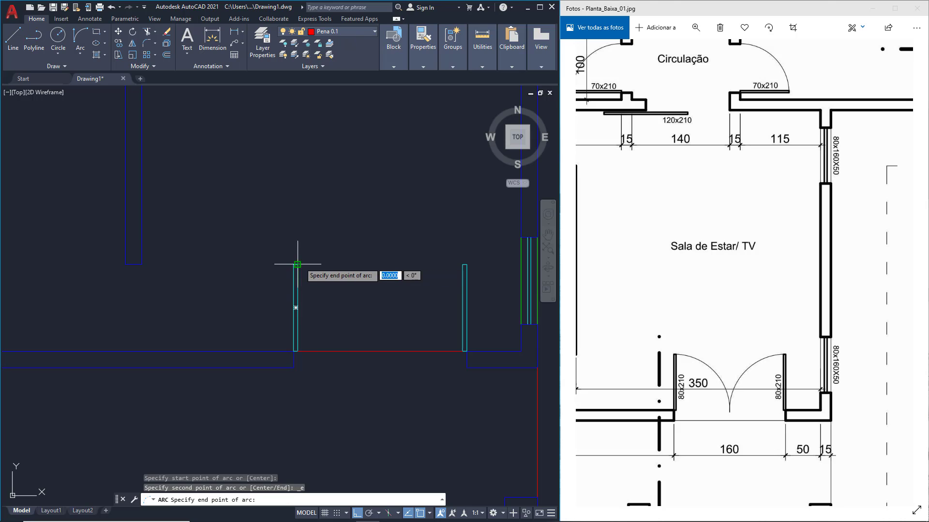
left_click(380, 351)
left_click(386, 232)
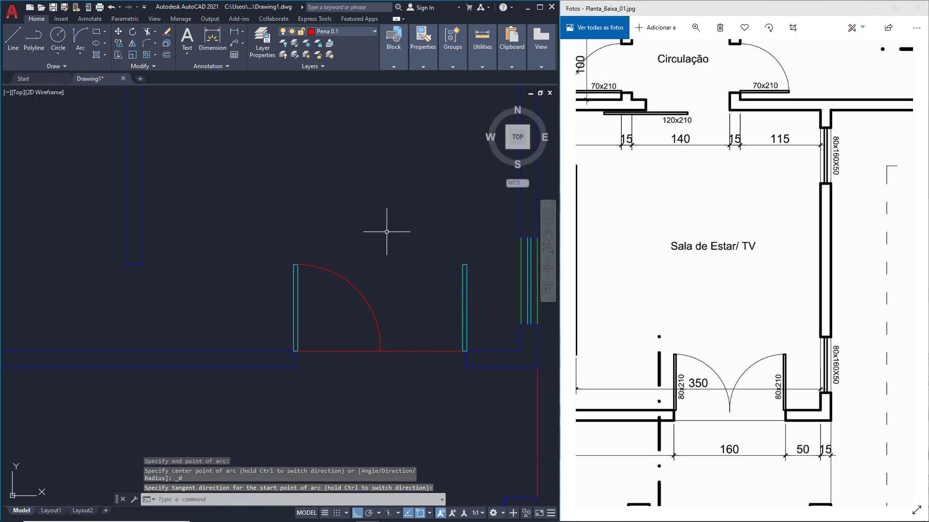
- Draw the right door swing as a Start, End, Direction arc from the right leaf's top to the helper line's midpoint
left_click(81, 57)
left_click(107, 176)
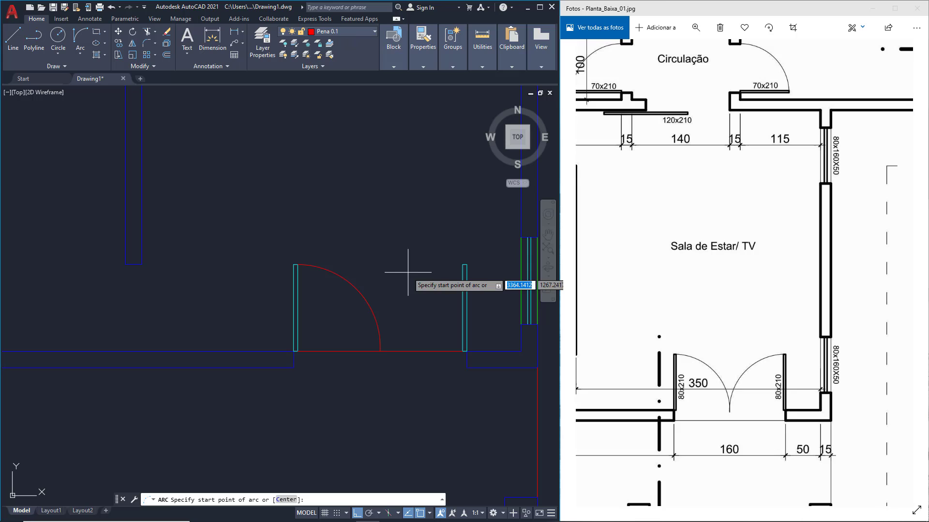
left_click(464, 264)
left_click(380, 351)
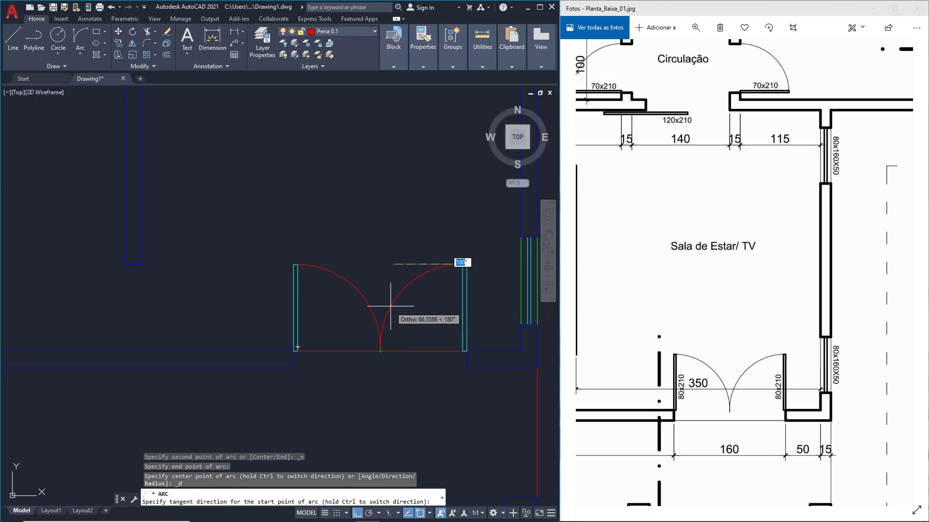
left_click(392, 257)
key("Escape")
- Erase the horizontal helper line between the two door leaves
left_click(424, 357)
left_click(398, 335)
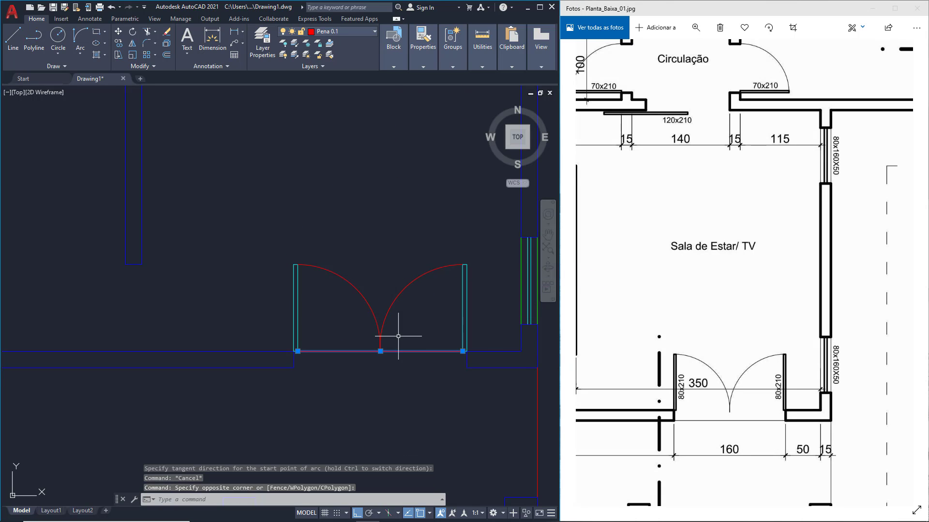
key("Delete")
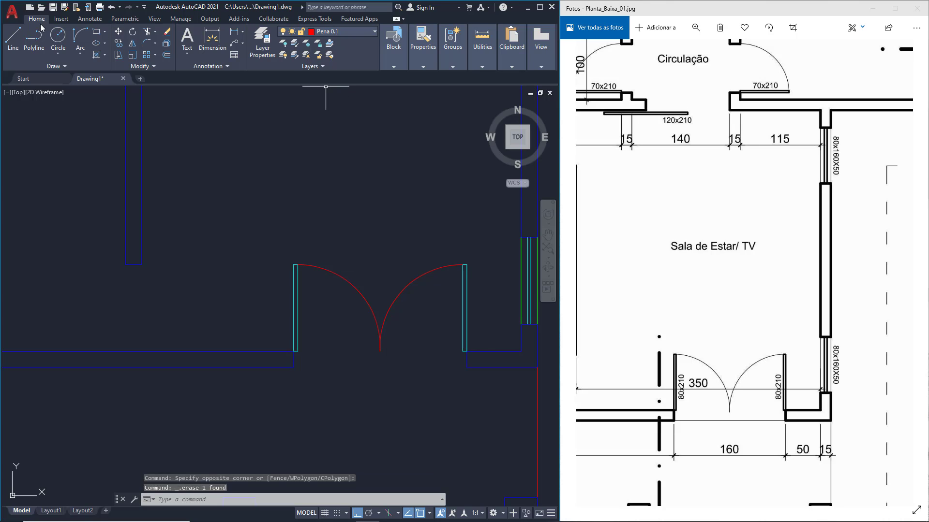
- Draw a threshold line across the double-door opening, joining the outer lower corners of both jambs
left_click(13, 38)
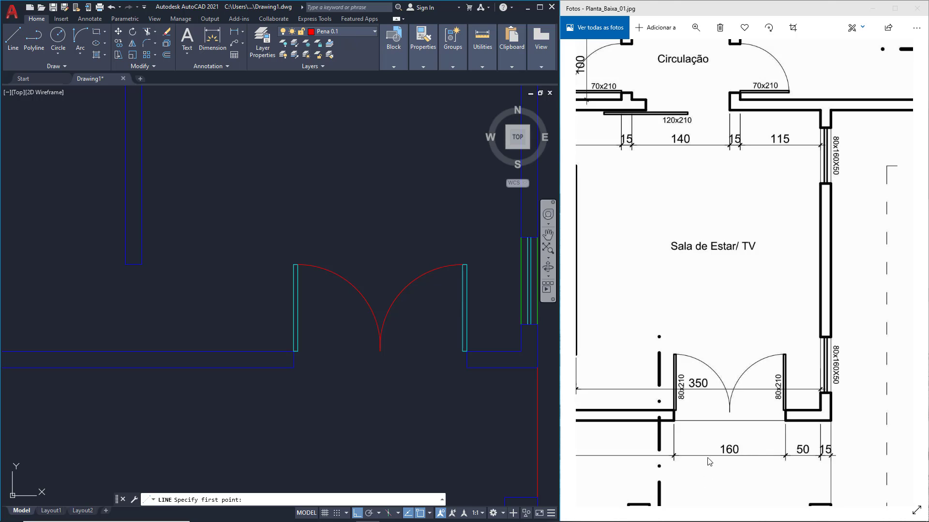
left_click(13, 39)
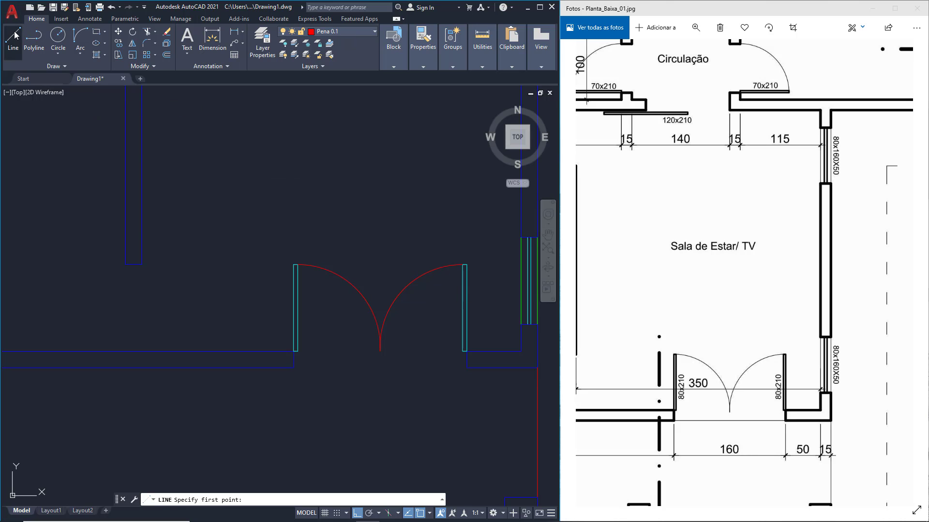
left_click(294, 368)
left_click(467, 367)
scroll(443, 389, "down", 5)
key("Escape")
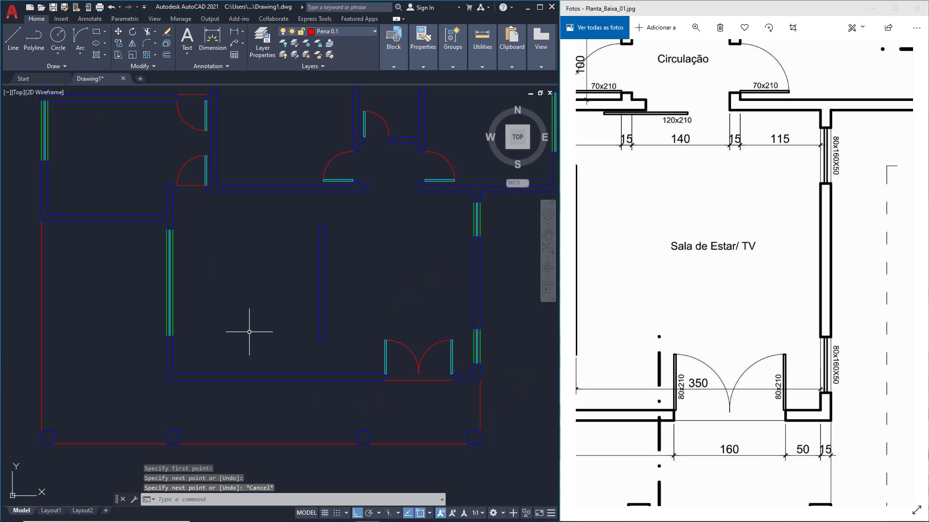
- Draw a 120 x 4 rectangle for the sliding door leaf in the living room, below the Circulação opening
left_click(765, 346)
scroll(754, 358, "up", 3)
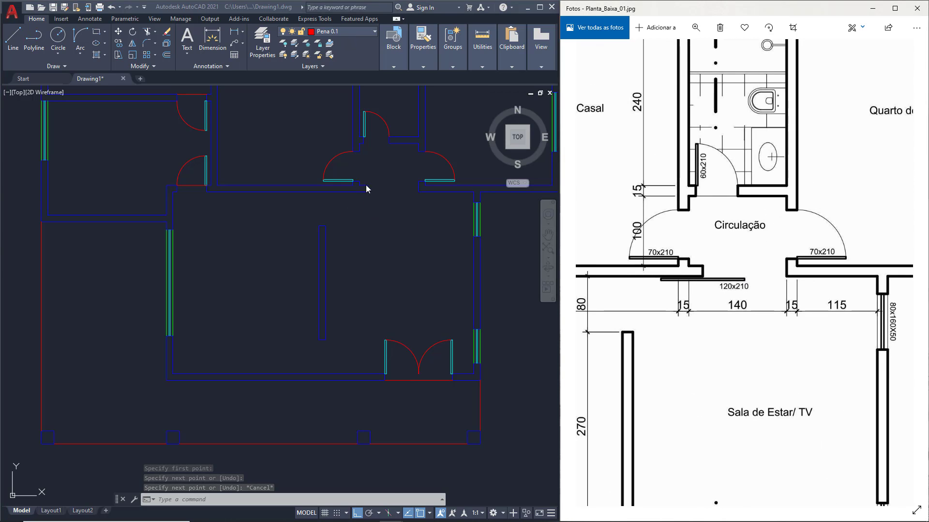
scroll(387, 183, "up", 4)
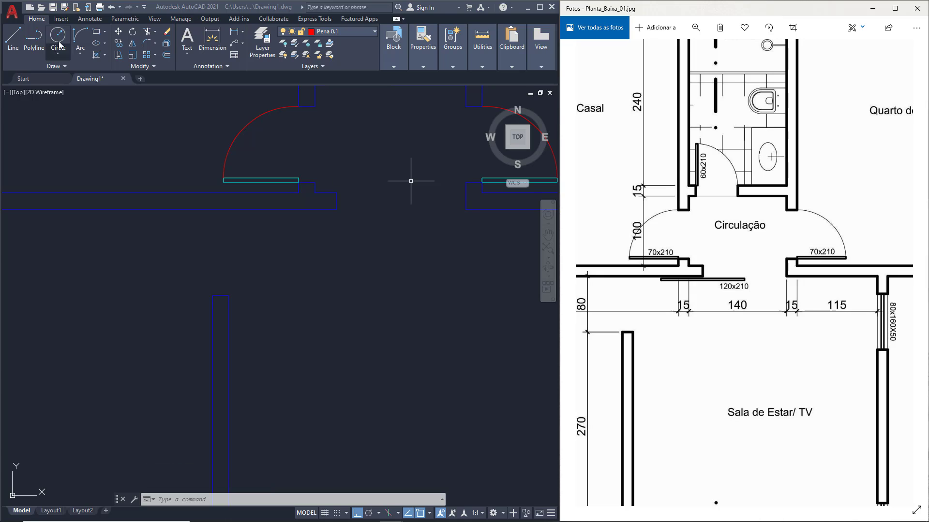
left_click(97, 35)
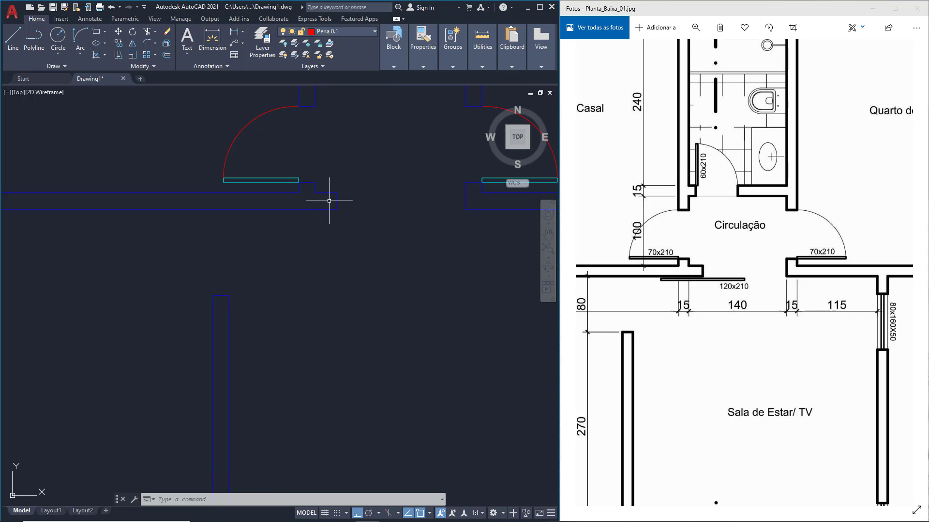
left_click(96, 32)
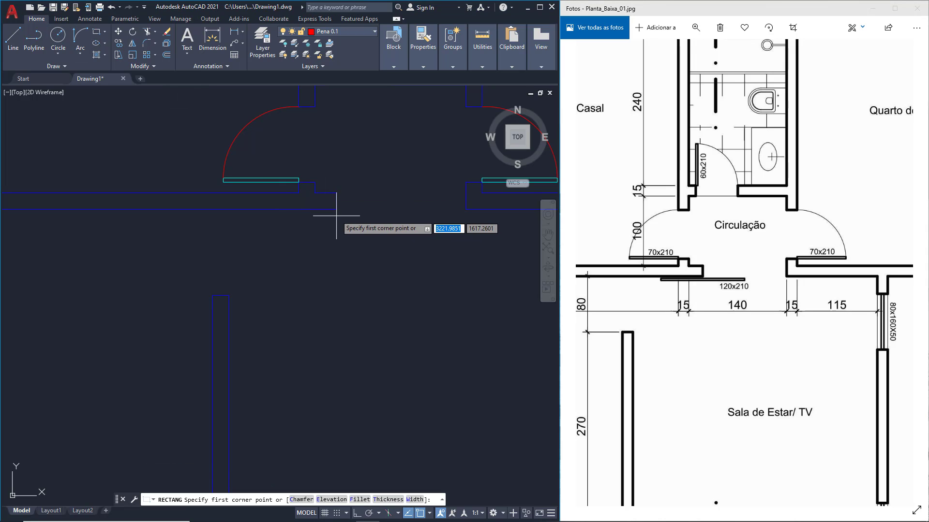
scroll(337, 216, "up", 3)
left_click(250, 281)
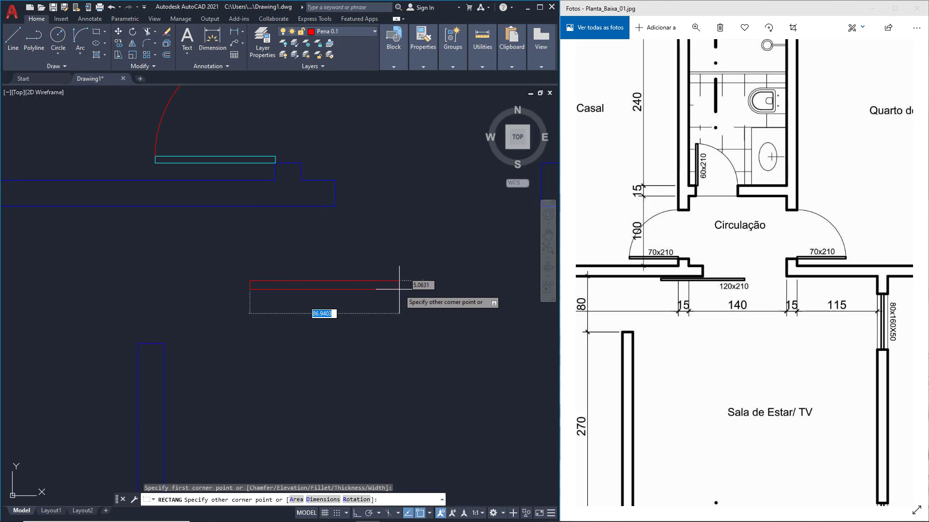
type("120")
key("Tab")
type("4")
key("Return")
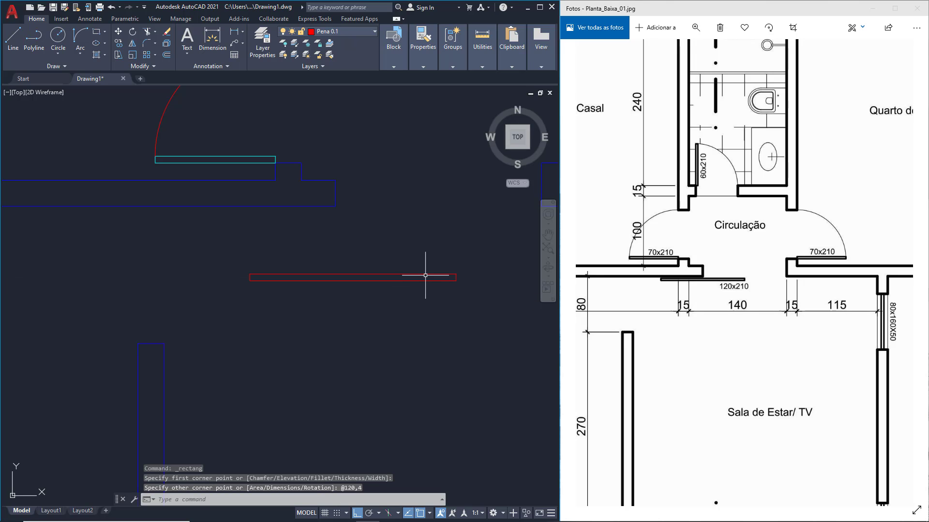
- Move the sliding door leaf by its upper edge's midpoint to the lower corner of the wall end beside the Circulação opening
left_click(416, 287)
left_click(270, 255)
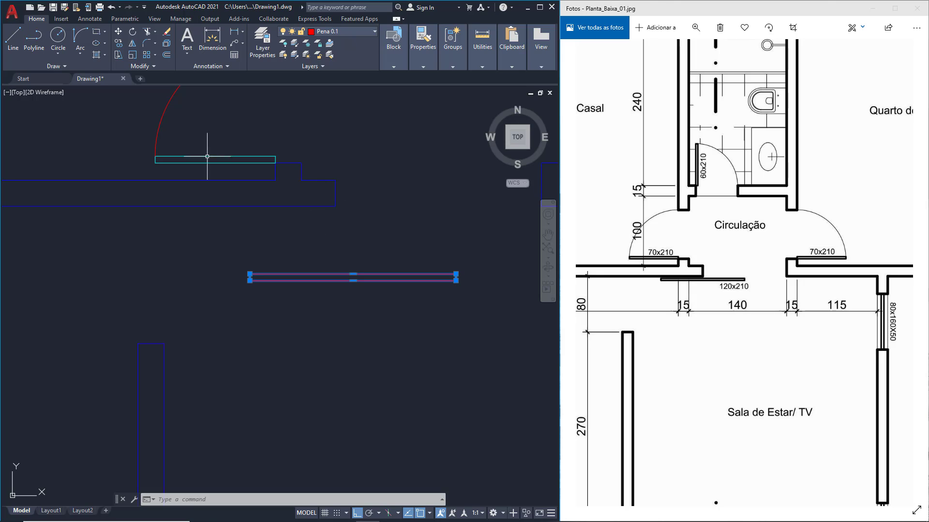
left_click(118, 33)
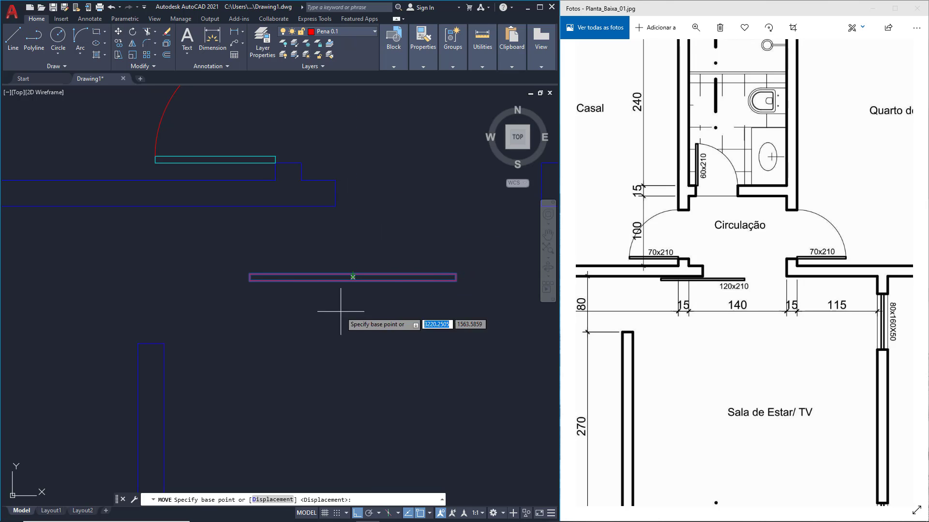
left_click(352, 278)
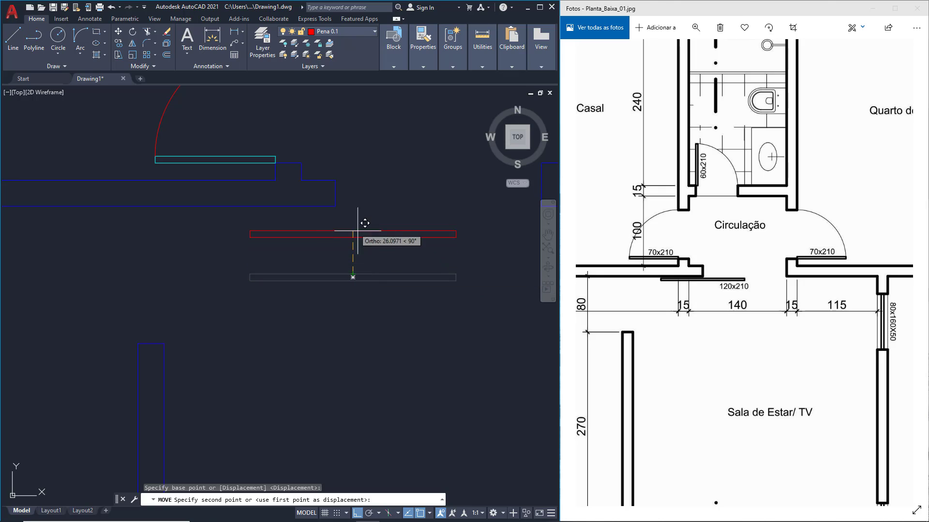
left_click(335, 206)
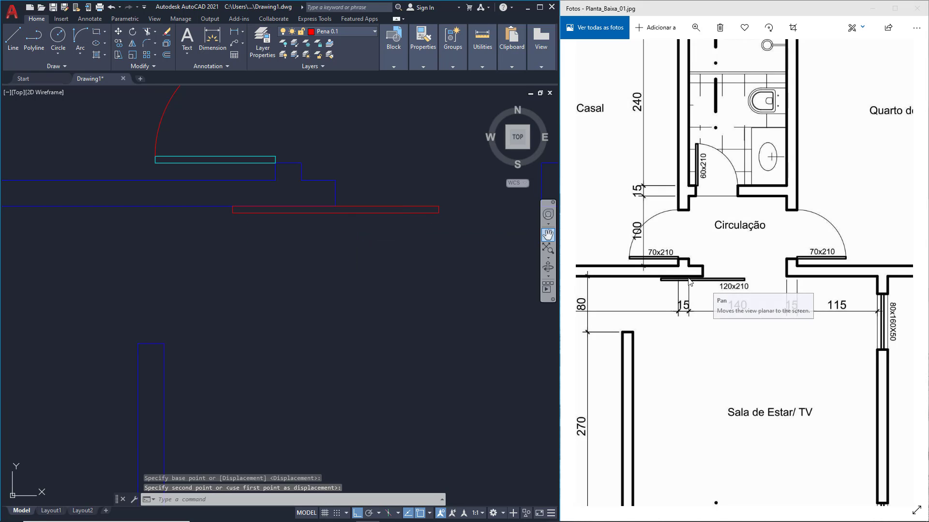
left_click(406, 224)
left_click(380, 199)
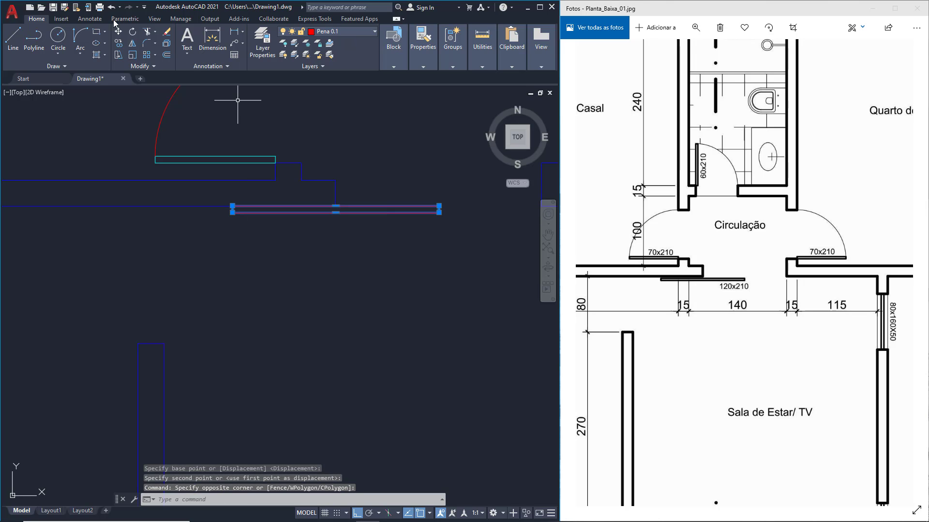
left_click(118, 33)
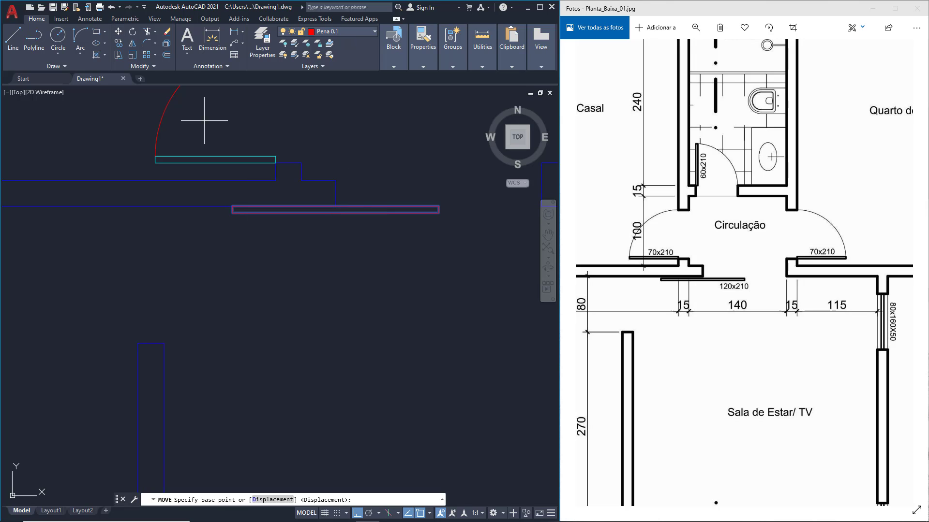
left_click(336, 209)
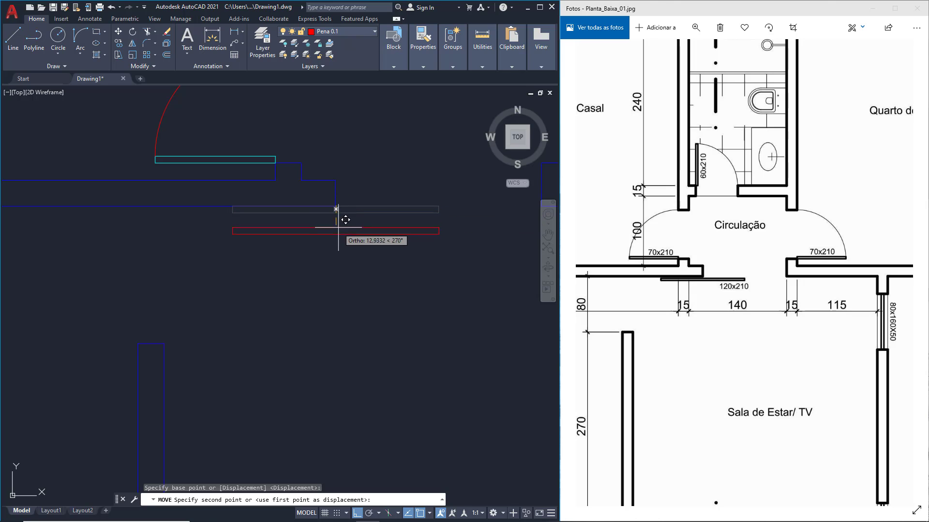
key("Escape")
- Move the sliding door leaf straight down by 5, away from the wall face
left_click(379, 228)
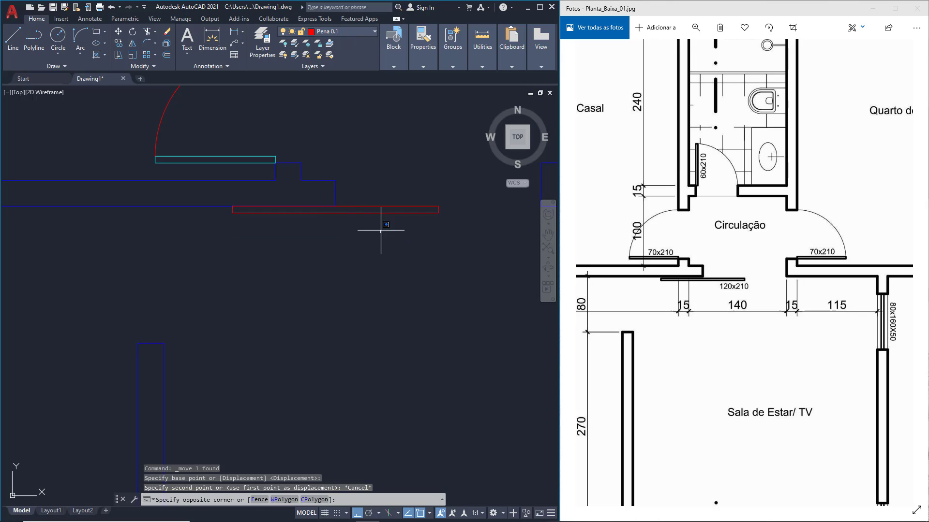
left_click(343, 179)
left_click(120, 32)
left_click(335, 209)
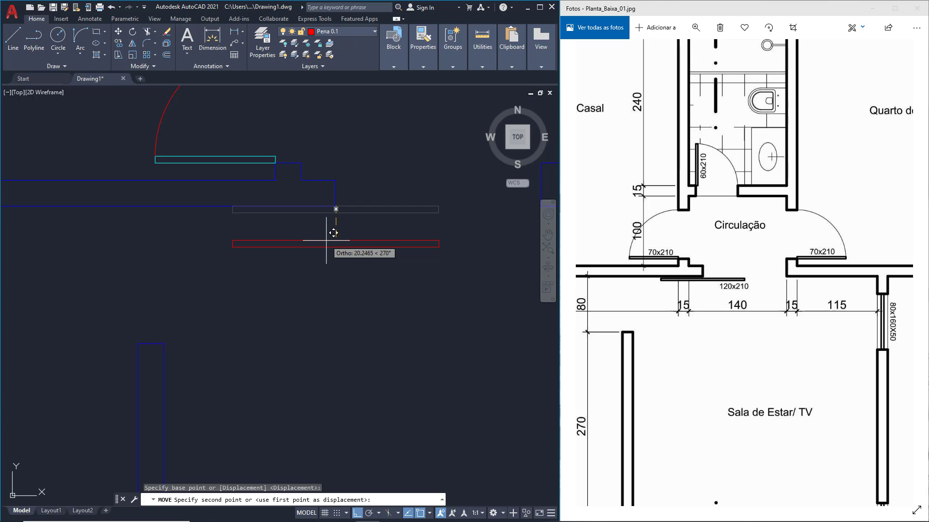
type("5")
key("Return")
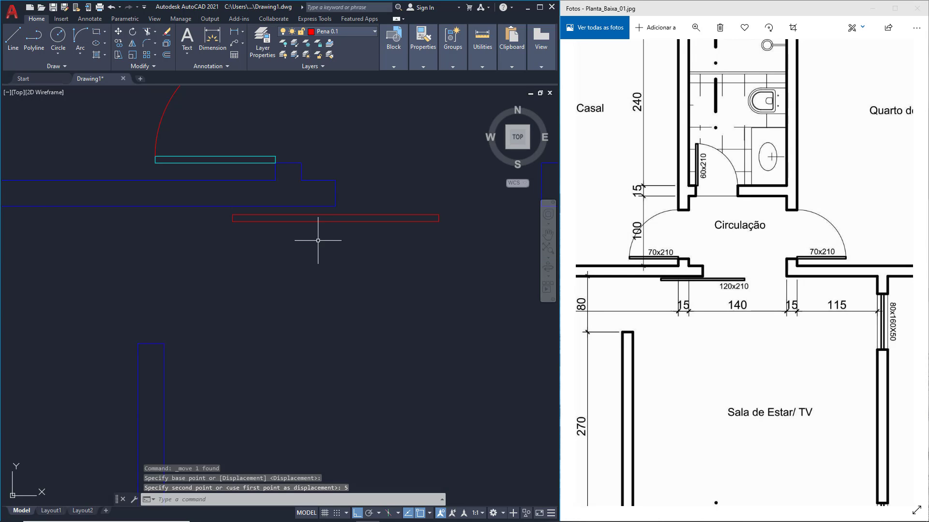
- Review the whole floor plan against the reference image, including the sliding door and the dashed outline dimensioned around the house
scroll(371, 228, "down", 2)
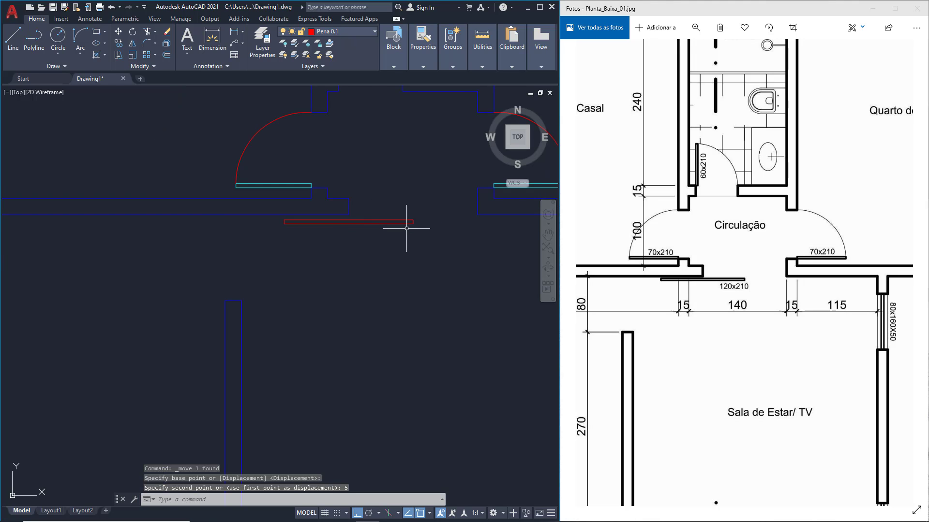
scroll(406, 228, "down", 2)
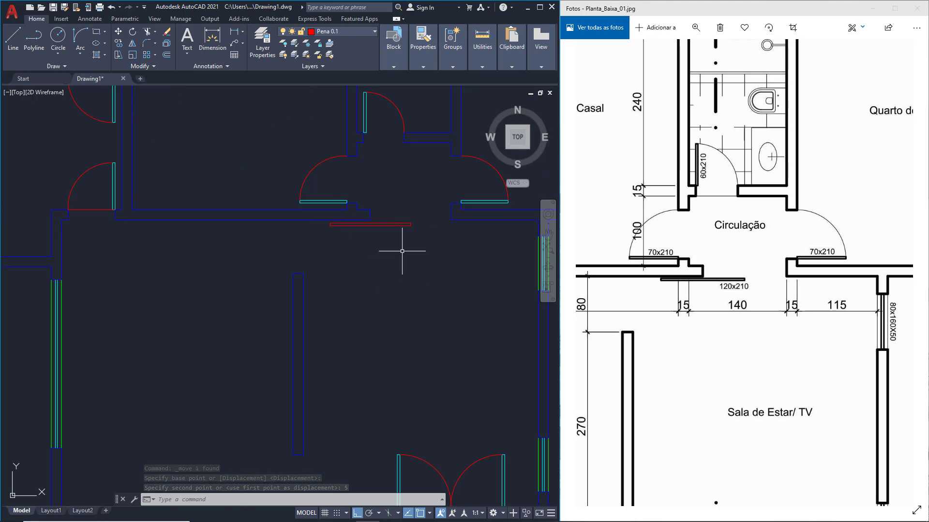
scroll(413, 248, "down", 4)
scroll(432, 282, "up", 2)
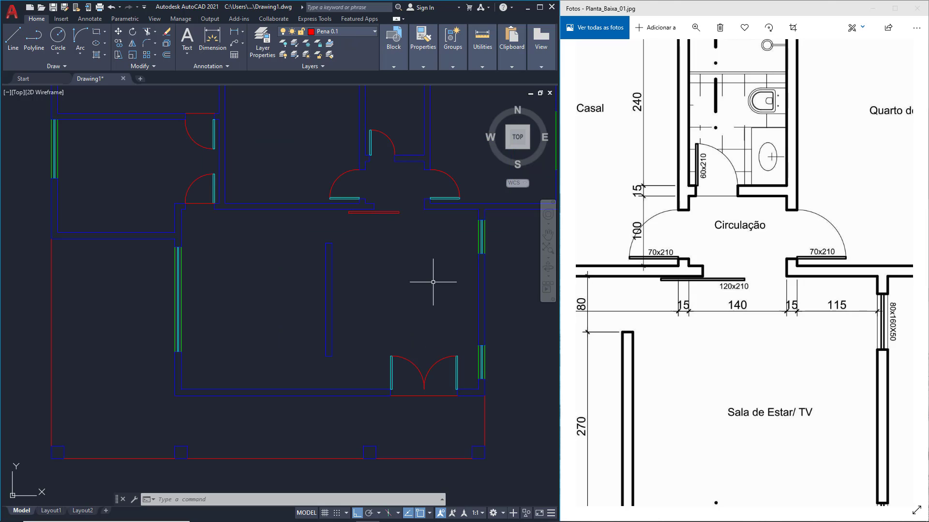
scroll(396, 236, "down", 2)
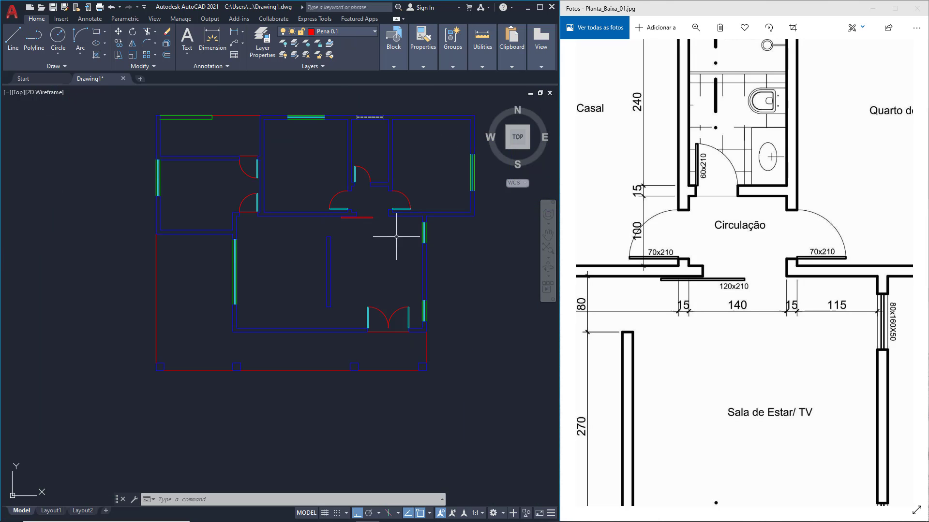
scroll(372, 210, "up", 7)
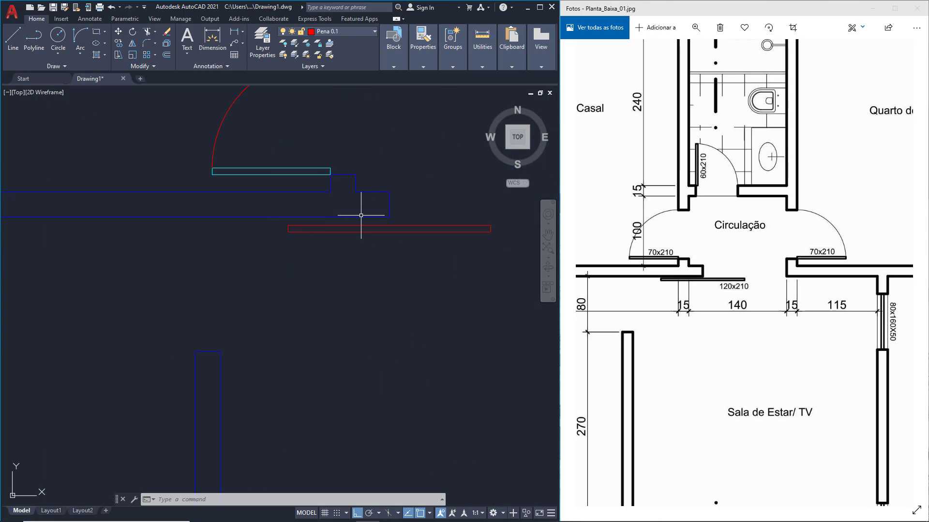
scroll(350, 222, "down", 6)
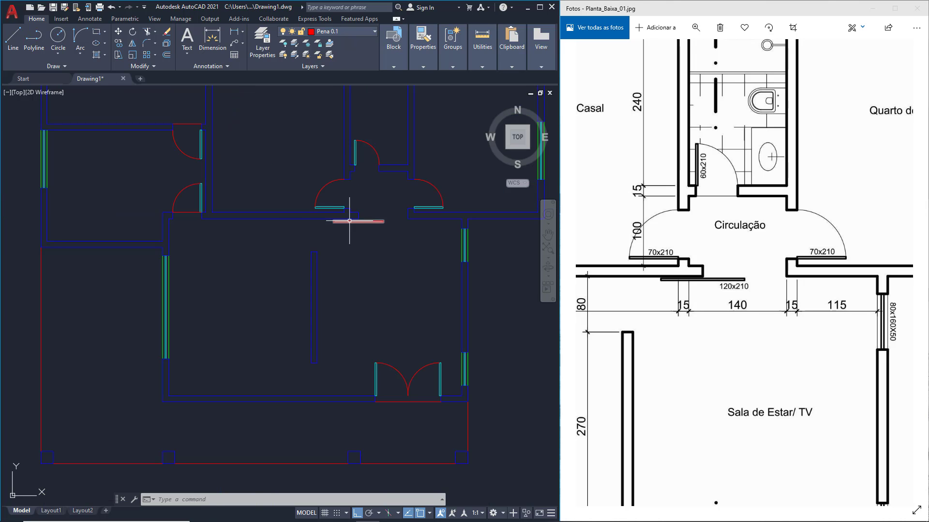
left_click_drag(696, 223, 819, 251)
scroll(421, 257, "down", 2)
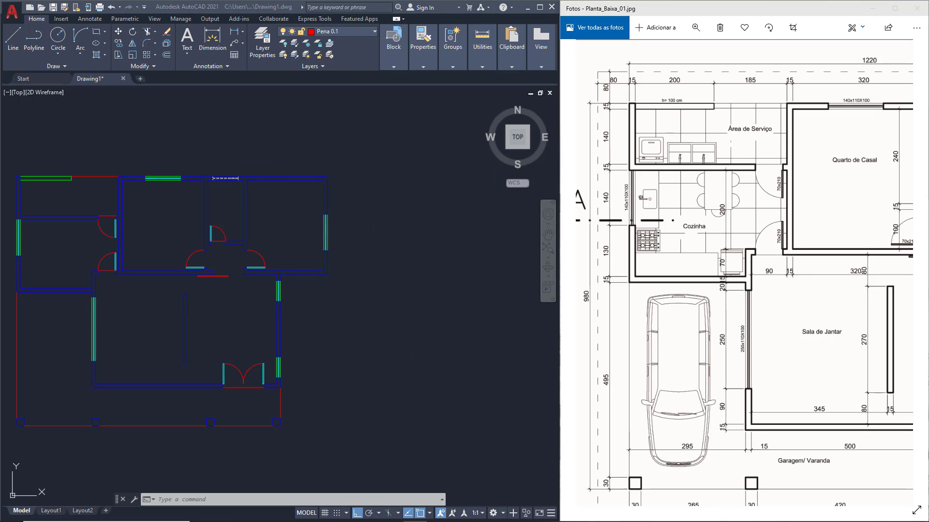
scroll(260, 252, "down", 2)
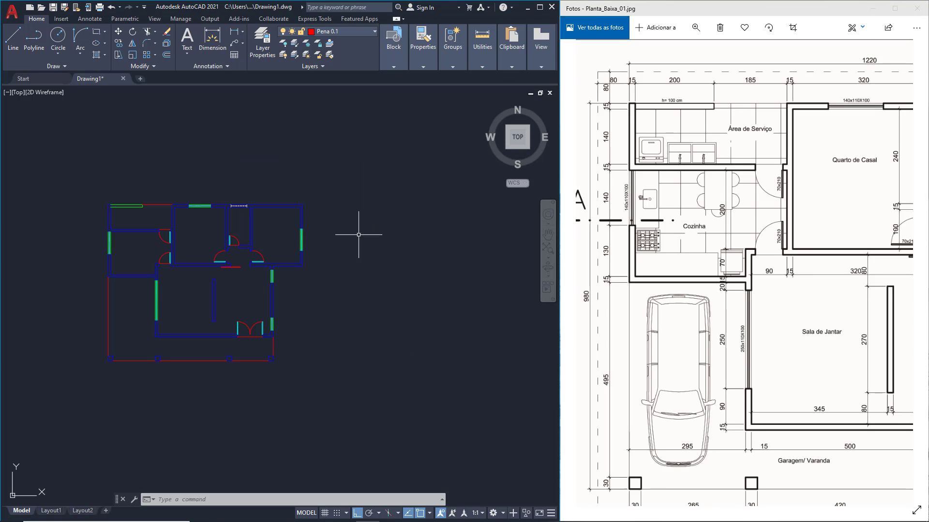
middle_click_drag(310, 246, 439, 234)
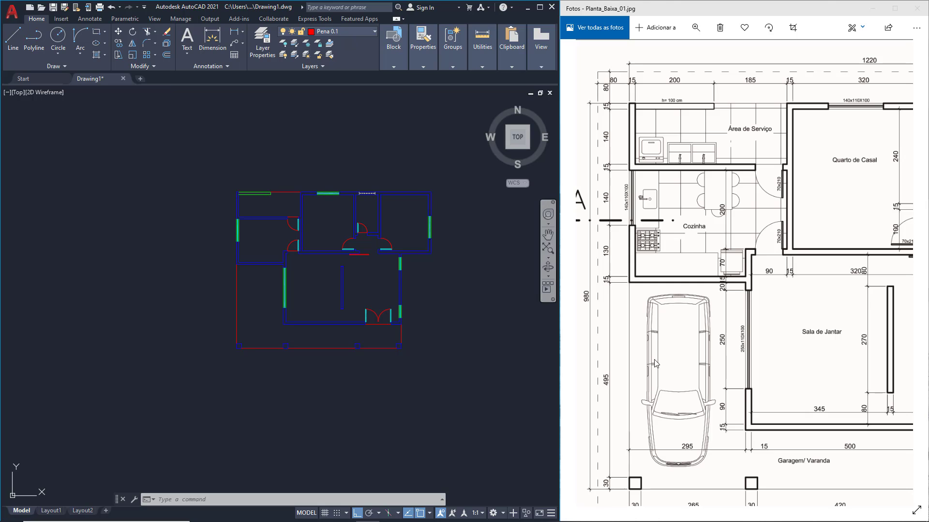
left_click(716, 323)
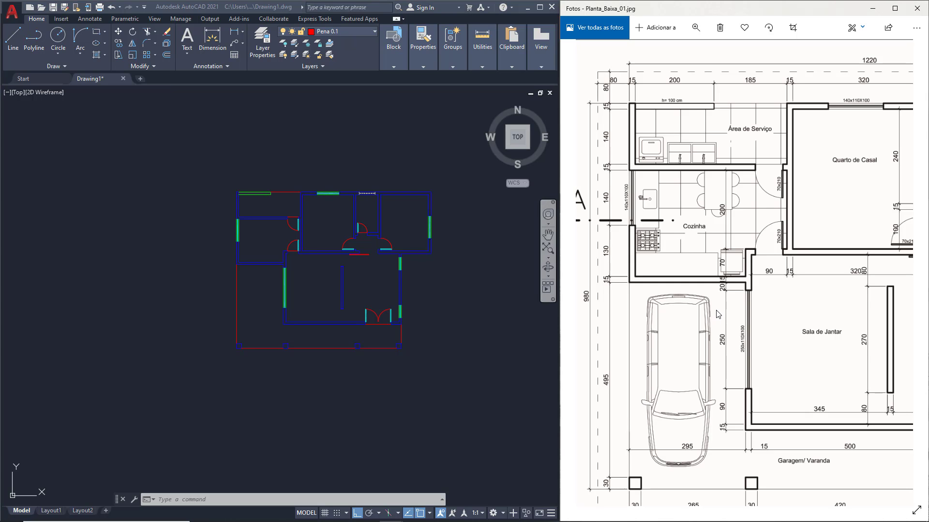
scroll(718, 314, "down", 3)
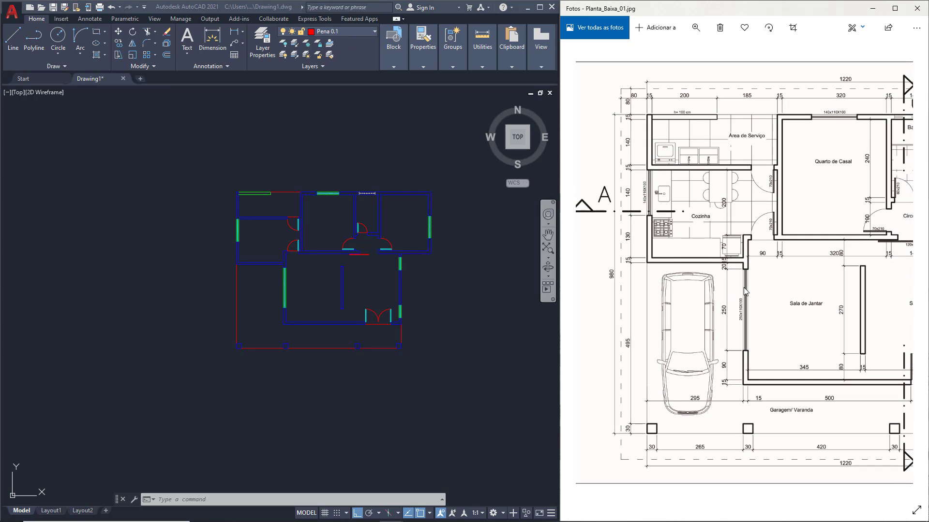
mouse_move(725, 295)
left_mouse_down()
mouse_move(505, 312)
mouse_move(647, 306)
mouse_move(712, 298)
mouse_move(718, 287)
left_mouse_up()
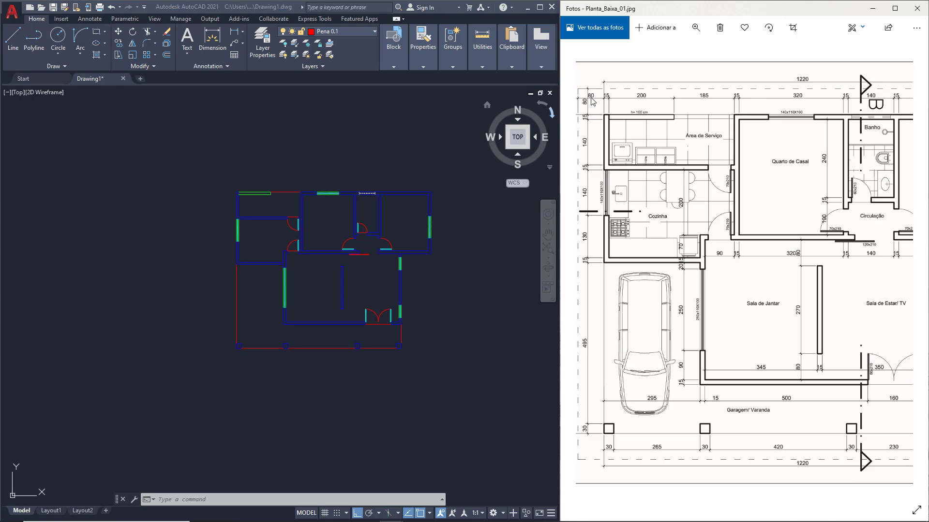
left_click(170, 58)
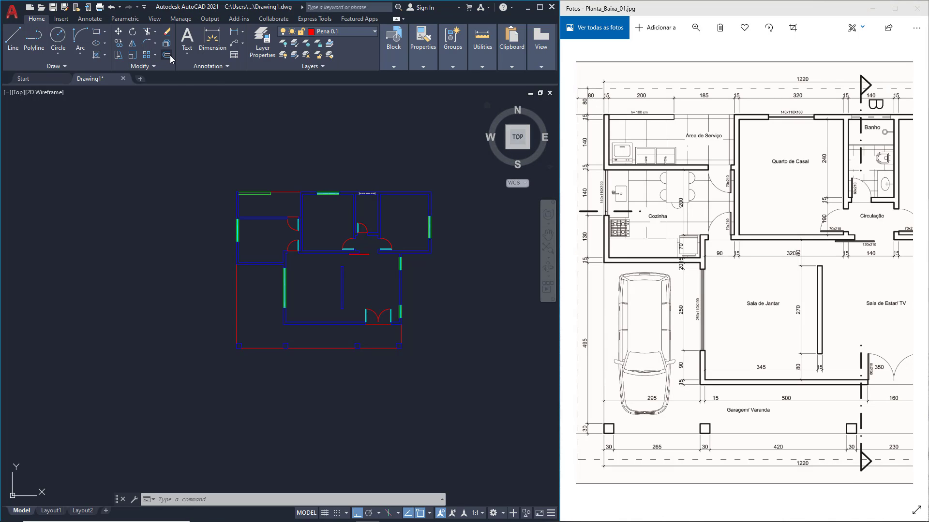
key("BackSpace")
key("BackSpace")
type("?")
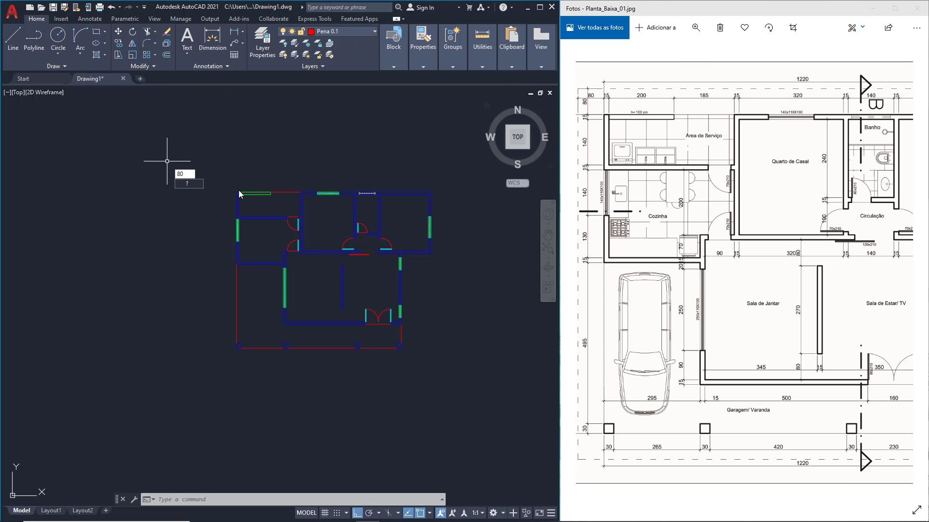
key("Return")
left_click(690, 62)
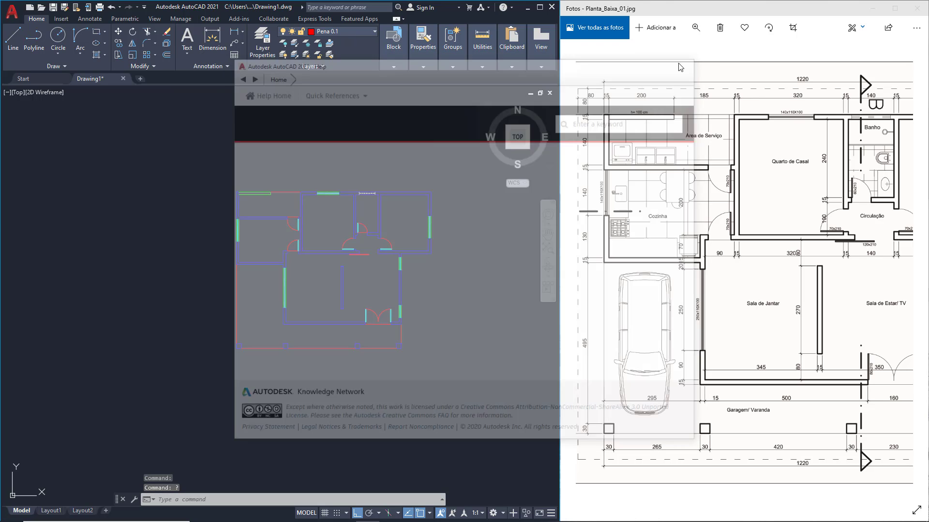
- Offset the upper line of the Área de Serviço's low wall outward by 80, above the house
left_click(167, 43)
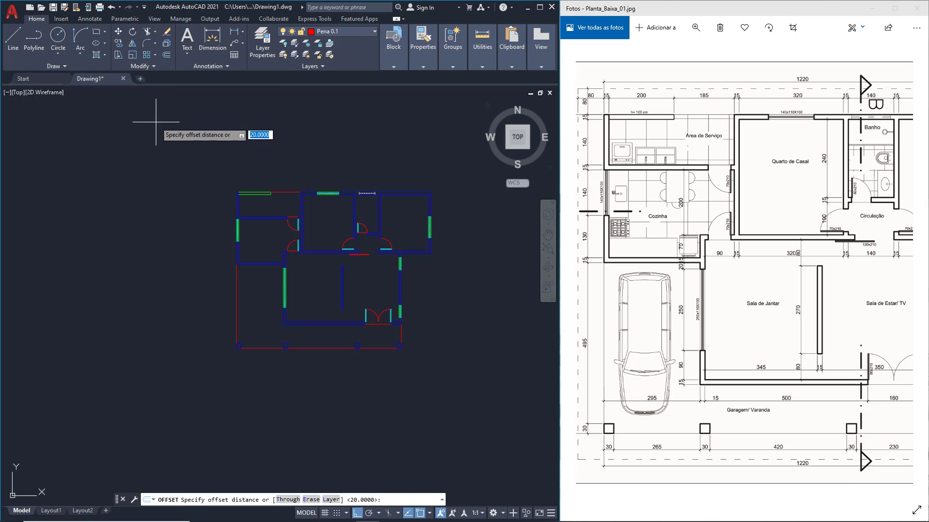
type("80")
key("Return")
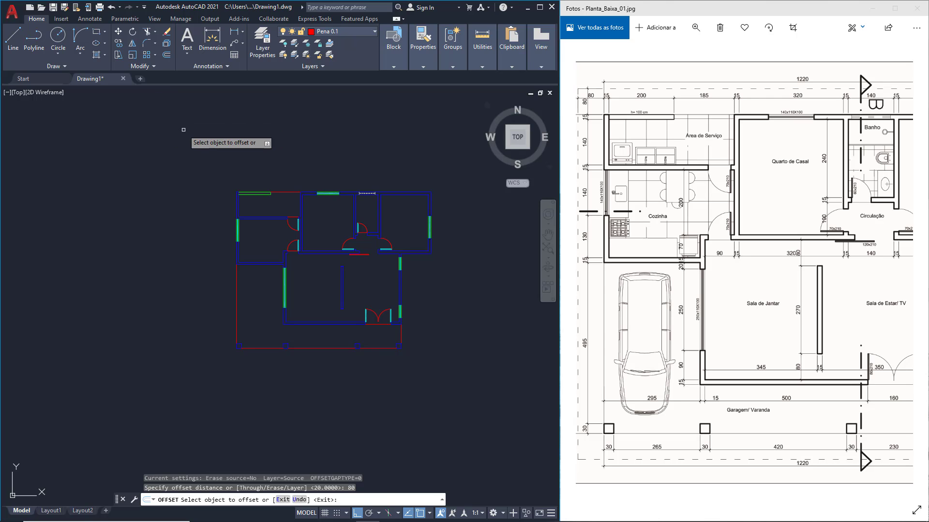
scroll(245, 185, "up", 2)
left_click(251, 196)
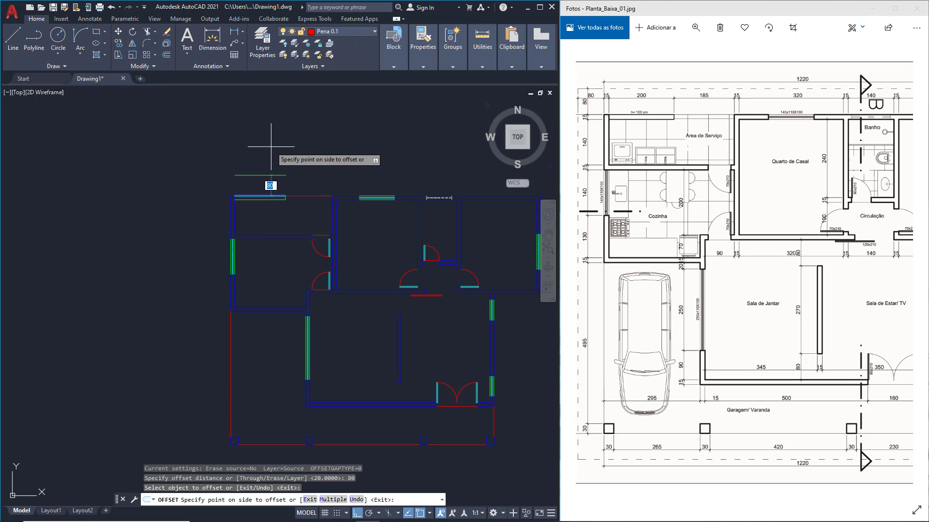
left_click(269, 145)
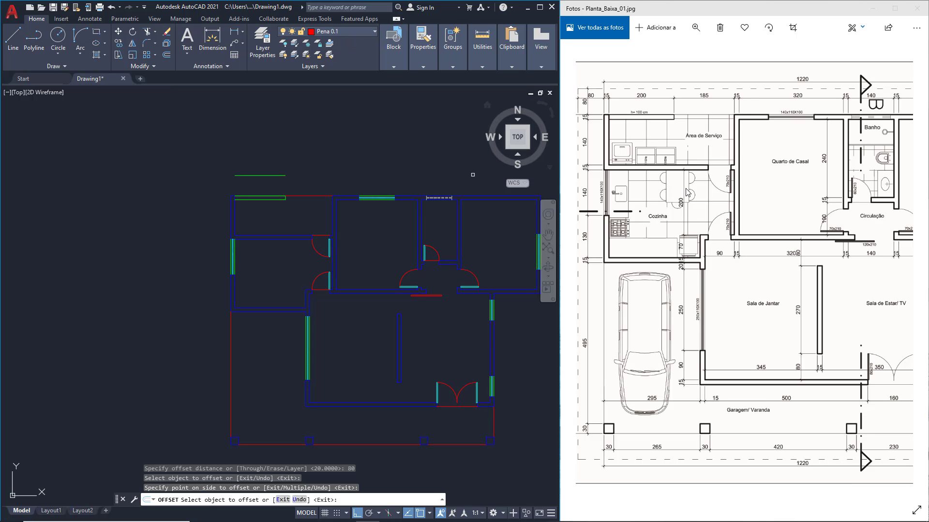
- Offset the outer line of the Área de Serviço's west wall outward by 80
scroll(686, 189, "down", 2)
left_click_drag(793, 204, 635, 154)
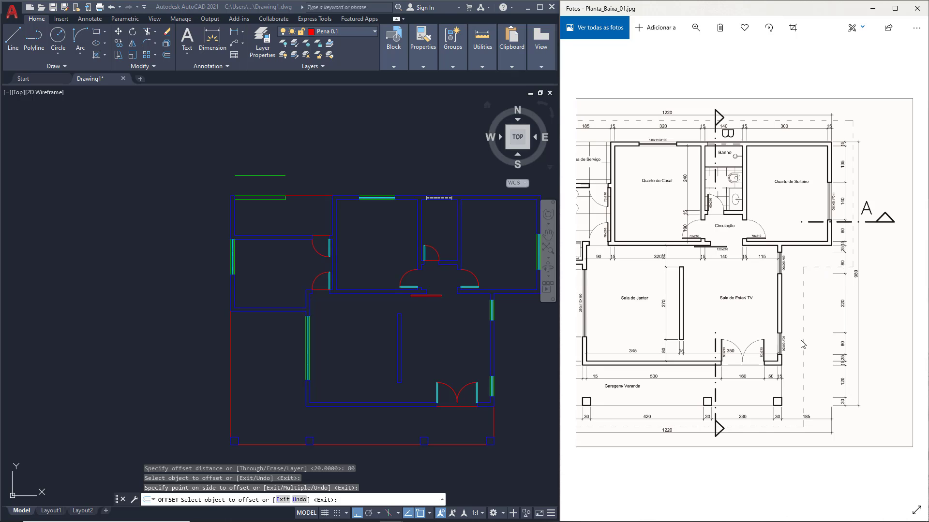
left_click_drag(735, 375, 859, 359)
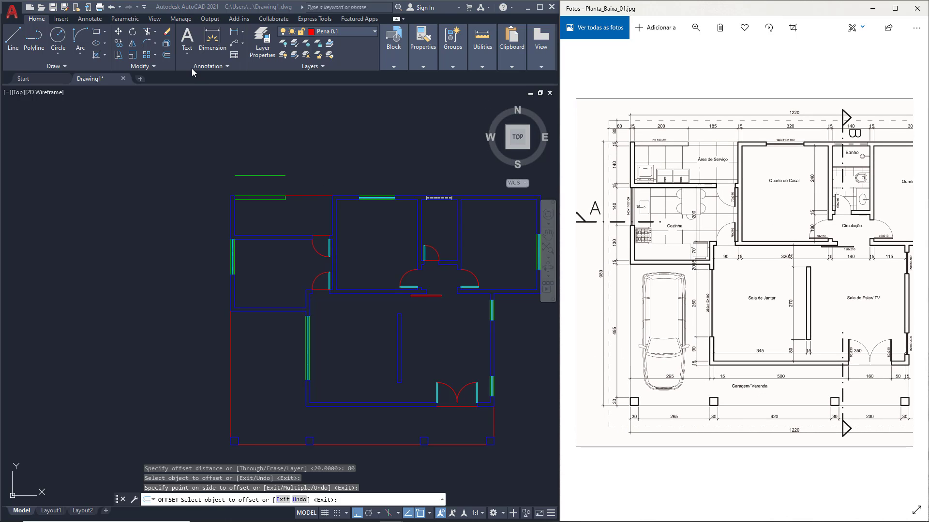
left_click(166, 56)
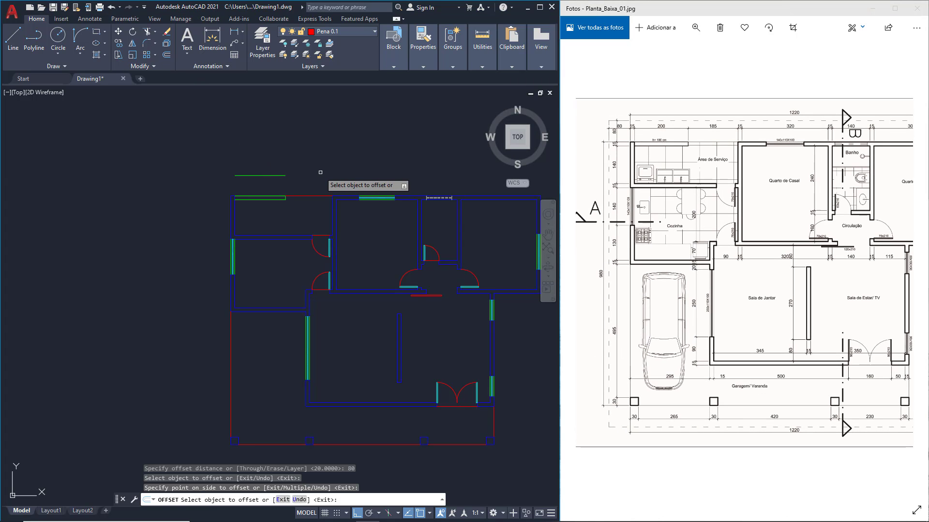
key("Return")
key("Return")
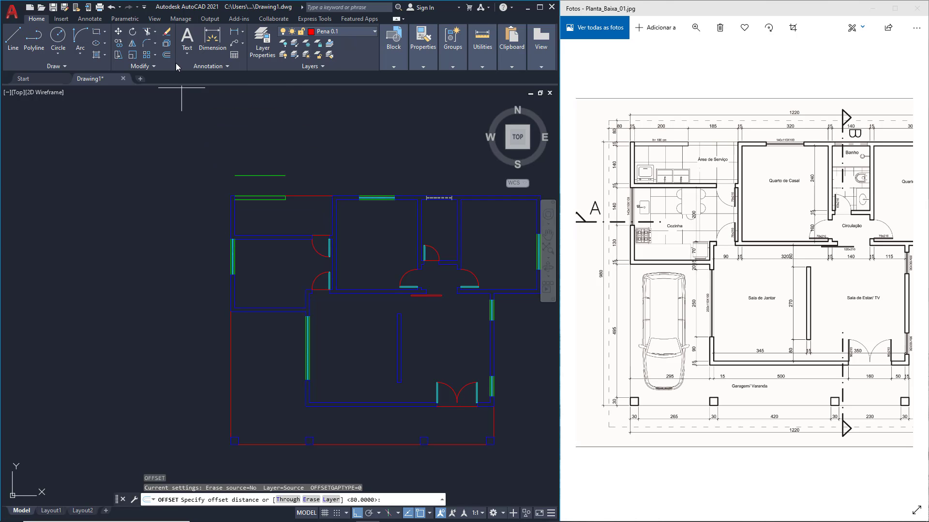
key("Return")
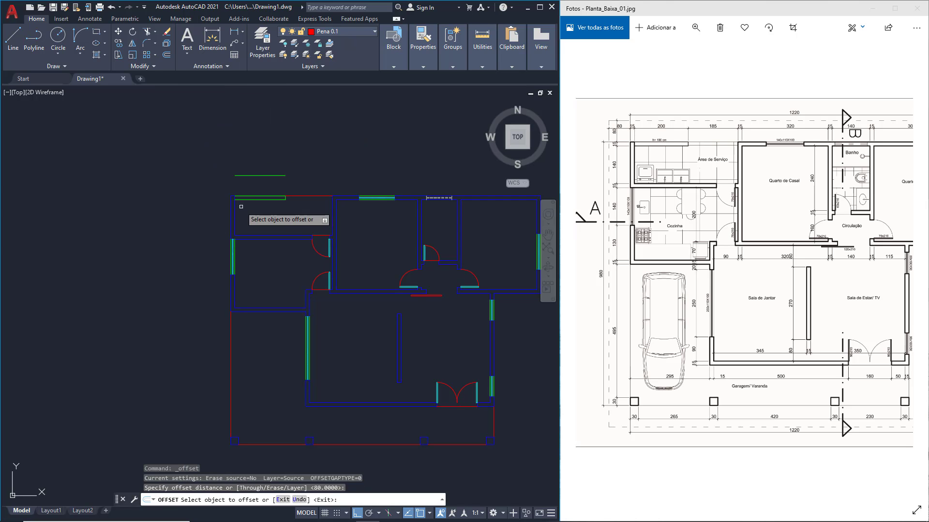
left_click(231, 211)
left_click(203, 211)
- Offset the Garagem/Varanda's lower and right boundary lines outward by 80
middle_click_drag(303, 261, 288, 203)
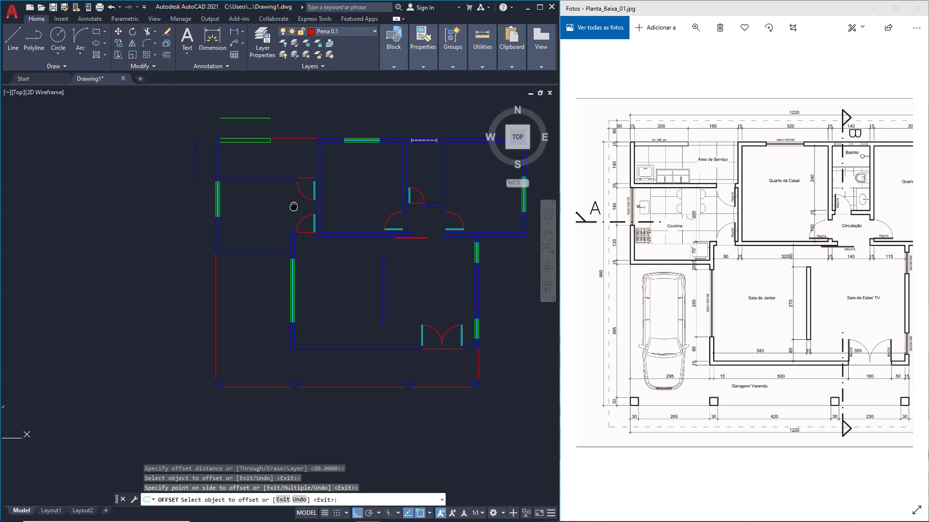
left_click(349, 387)
left_click(353, 413)
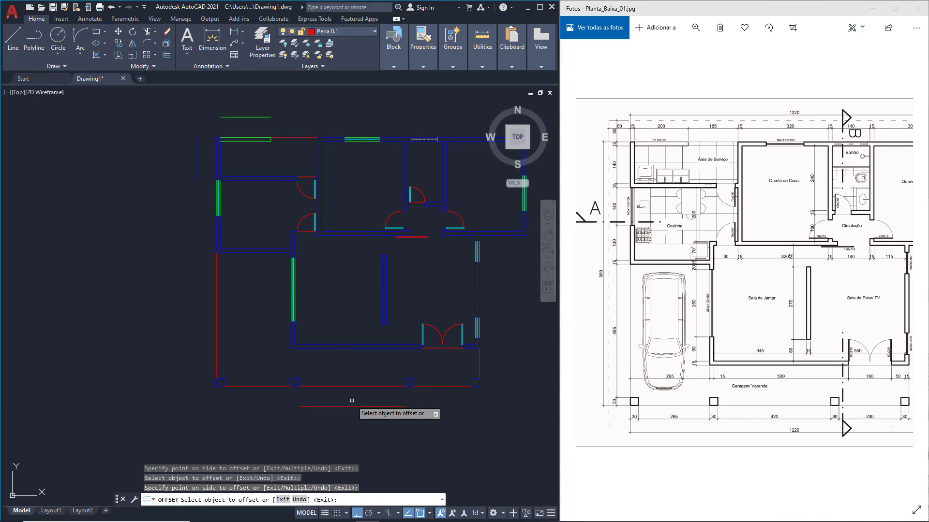
left_click(479, 361)
left_click(486, 338)
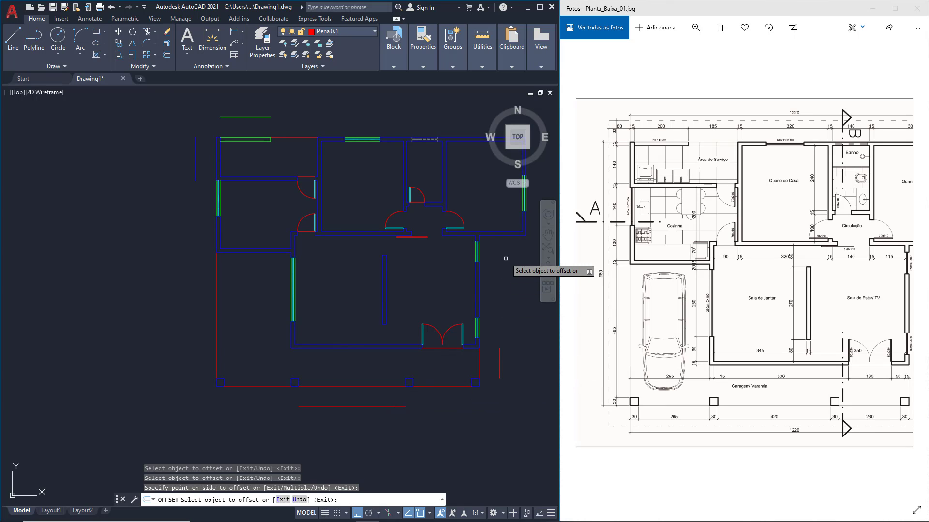
- Offset the outer lines of the Quarto de Solteiro's lower and right walls outward by 80
left_click(515, 236)
left_click(523, 244)
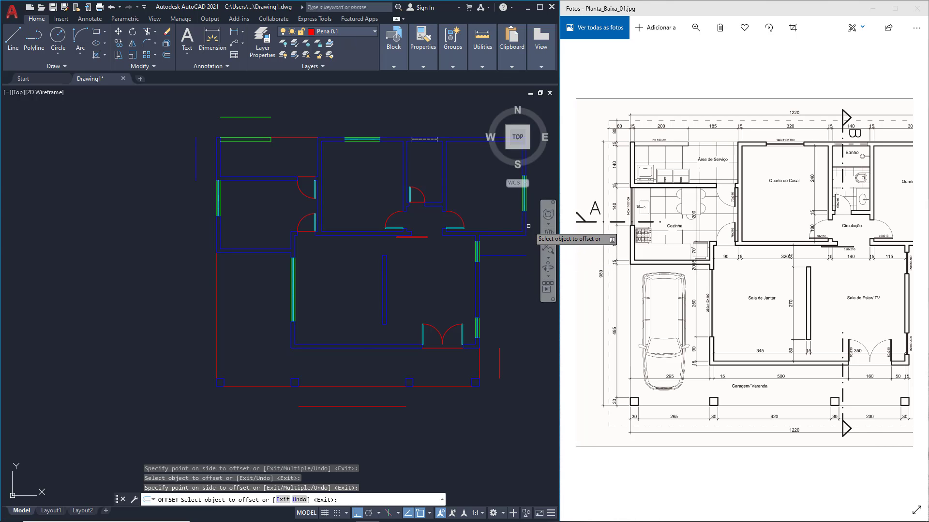
left_click(525, 225)
left_click(536, 225)
- Join the upper offset line to the left and right offset lines with zero-radius Fillet corners
scroll(448, 228, "down", 2)
middle_click_drag(445, 232, 367, 225)
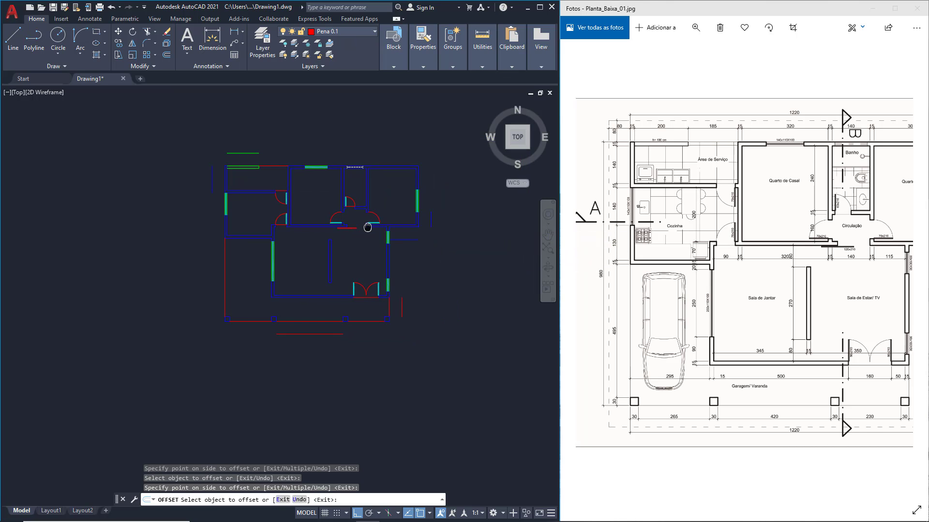
scroll(337, 197, "up", 2)
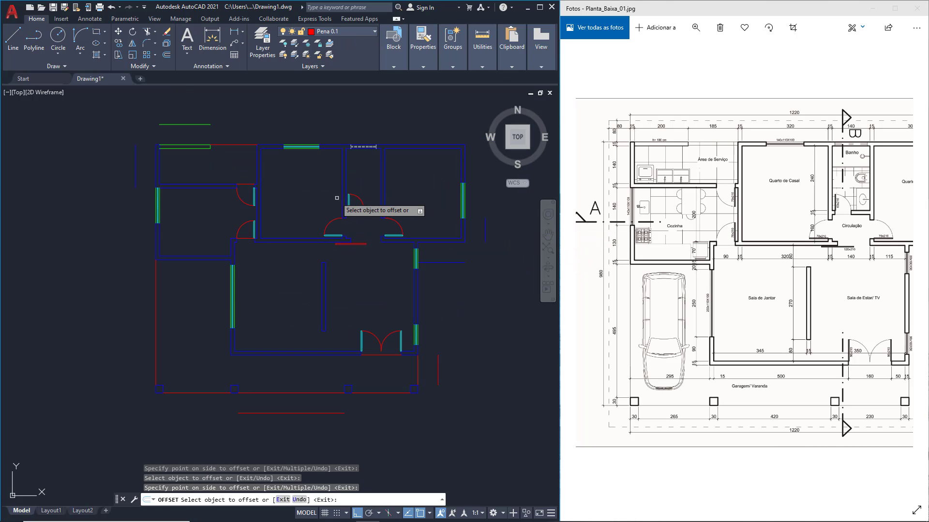
left_click(147, 45)
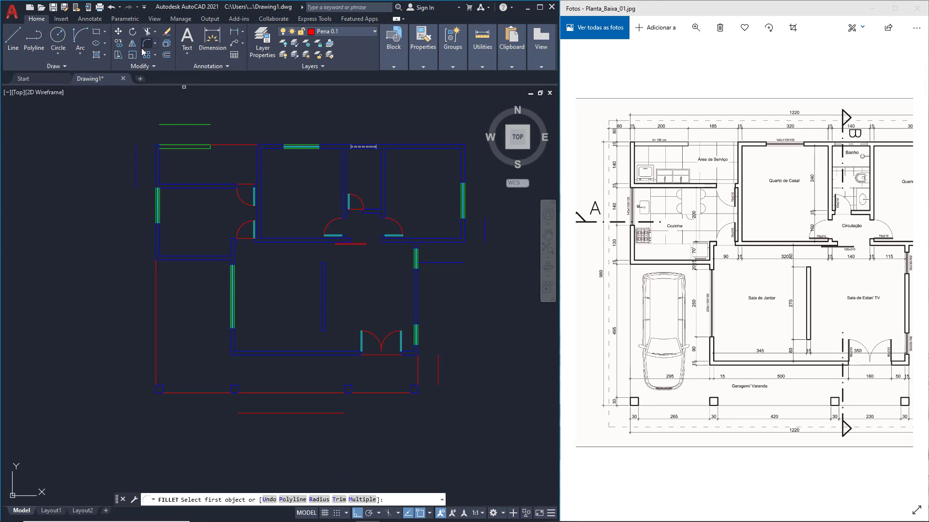
left_click(134, 166)
left_click(178, 124)
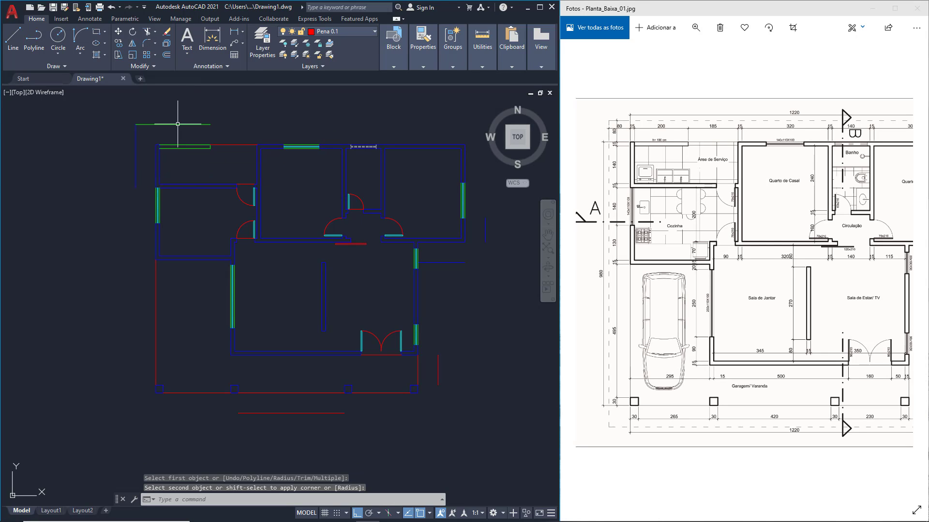
key("Return")
left_click(185, 124)
left_click(484, 223)
- Fillet both corners of the short offset line below the Quarto de Solteiro to the adjoining vertical offset lines with radius 0
key("Return")
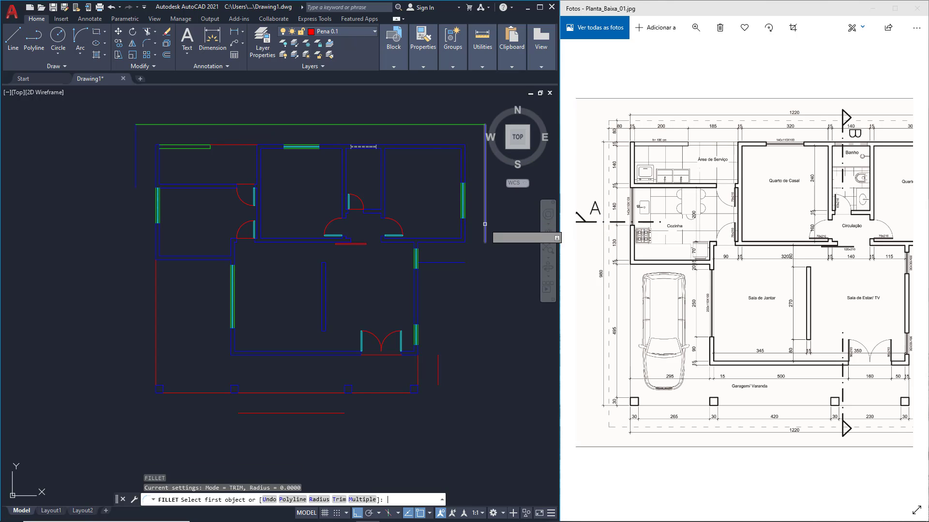
left_click(457, 263)
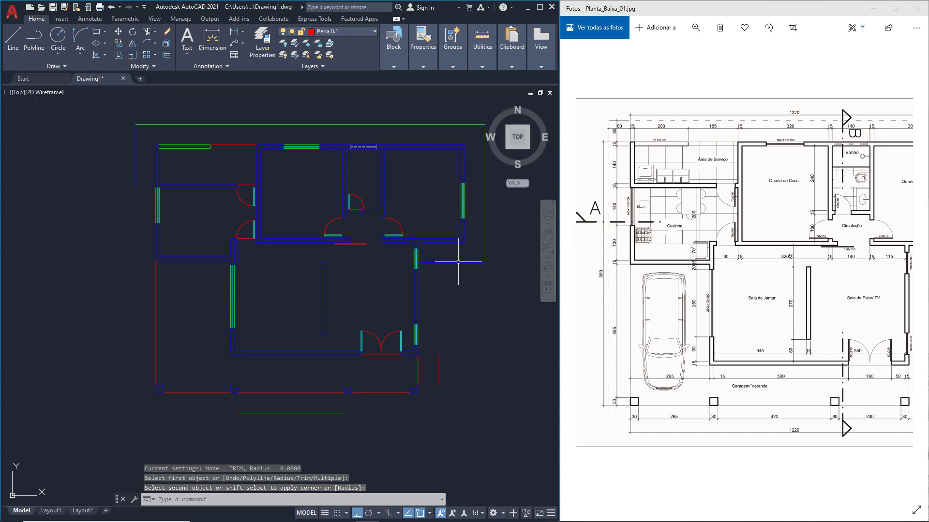
left_click(437, 362)
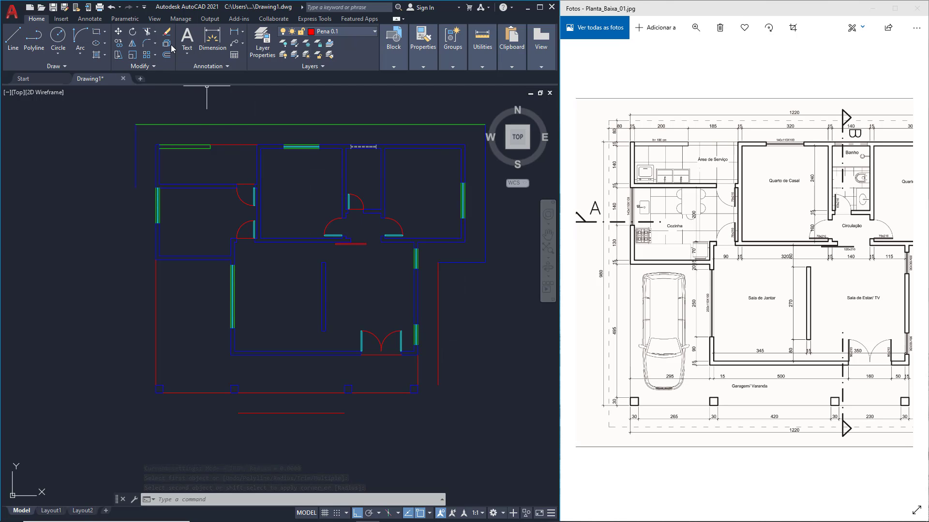
- Close the outline by filleting the lower offset line to the veranda's right offset line and the left offset line with radius 0
key("Return")
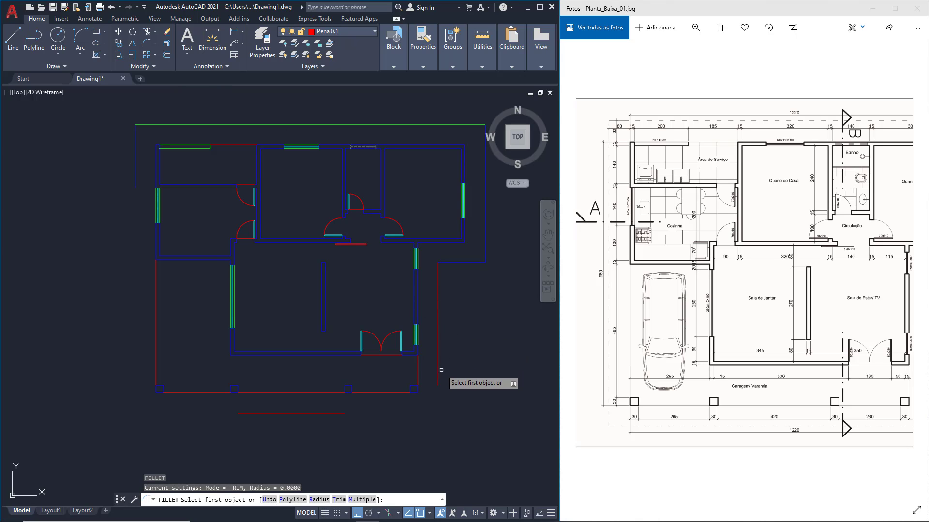
left_click(438, 373)
left_click(332, 414)
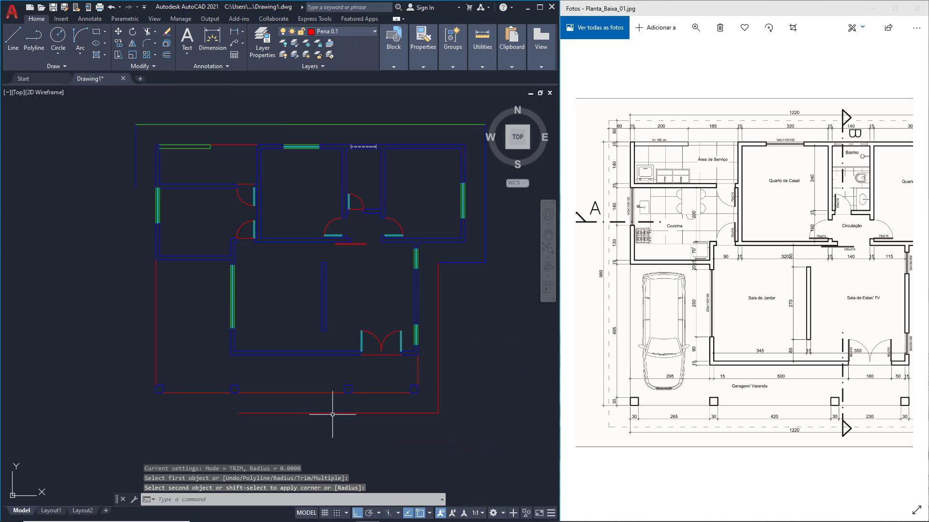
key("Return")
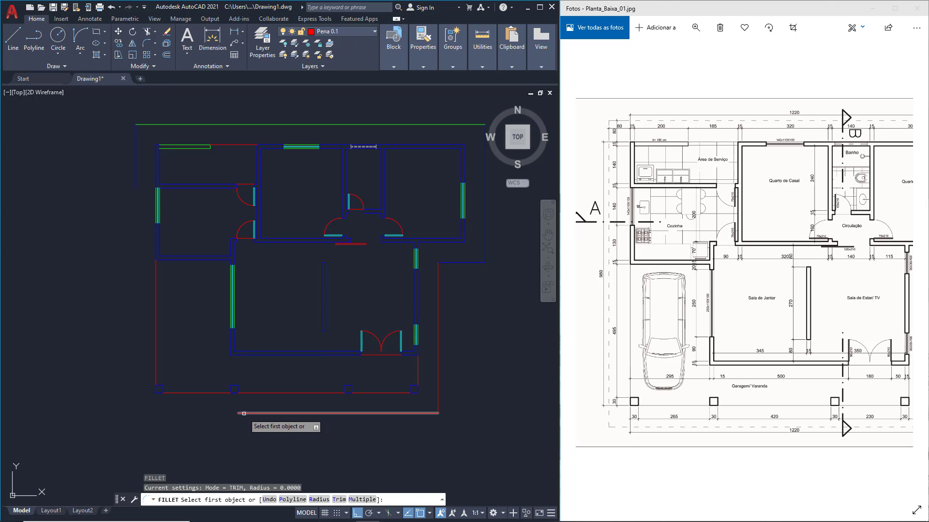
left_click(246, 413)
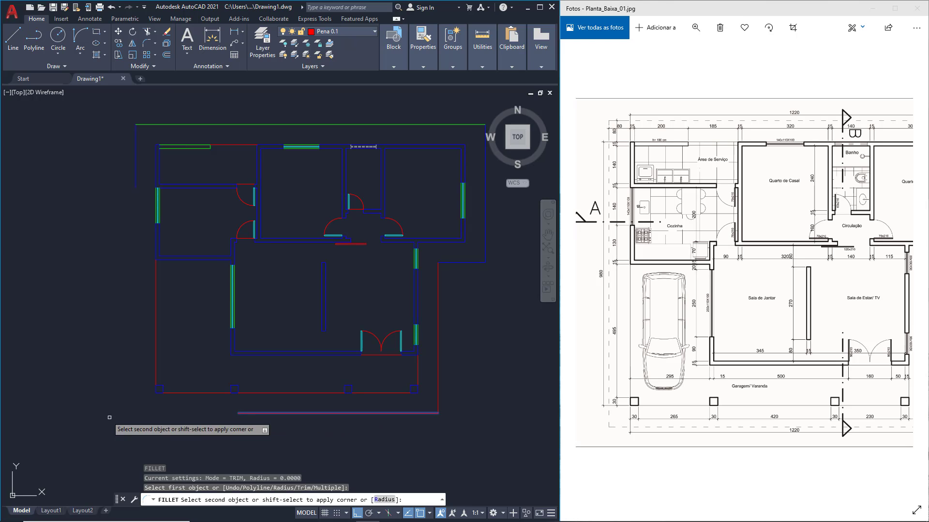
left_click(135, 177)
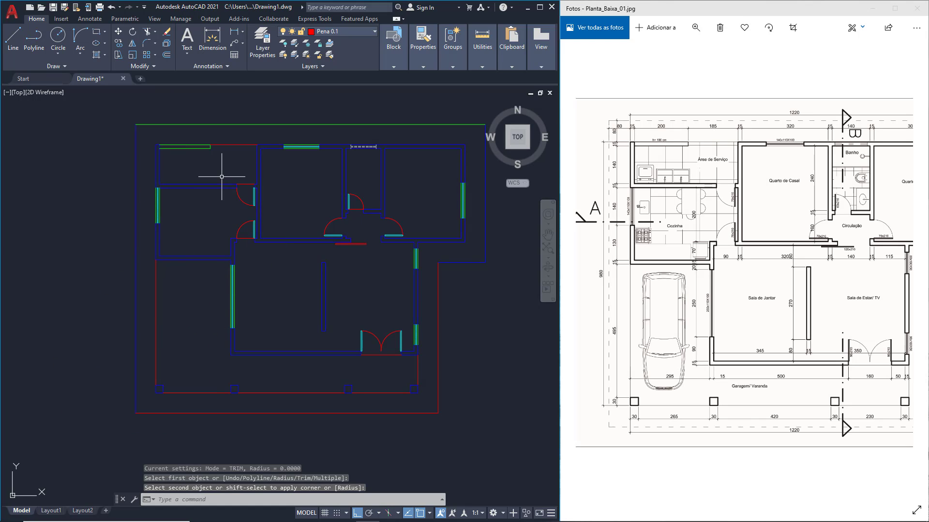
key("Escape")
left_click(150, 127)
left_click(336, 248)
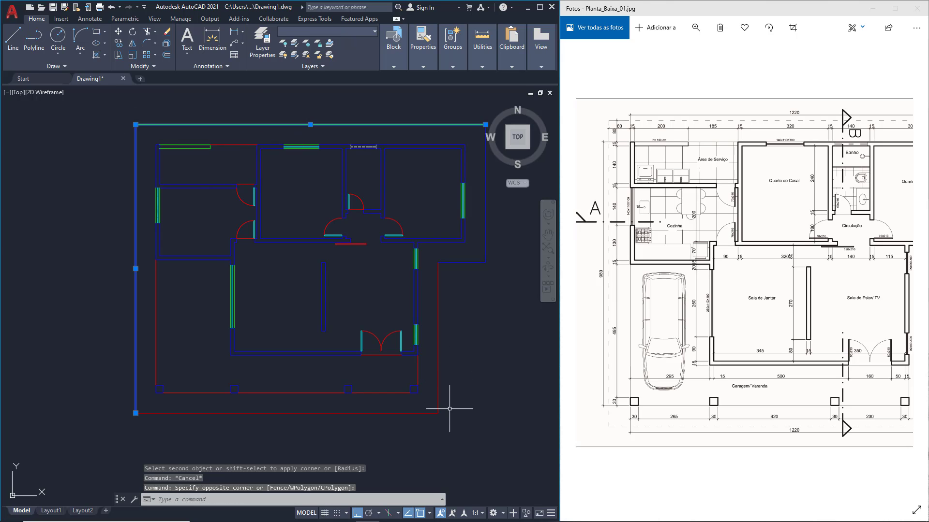
key("Escape")
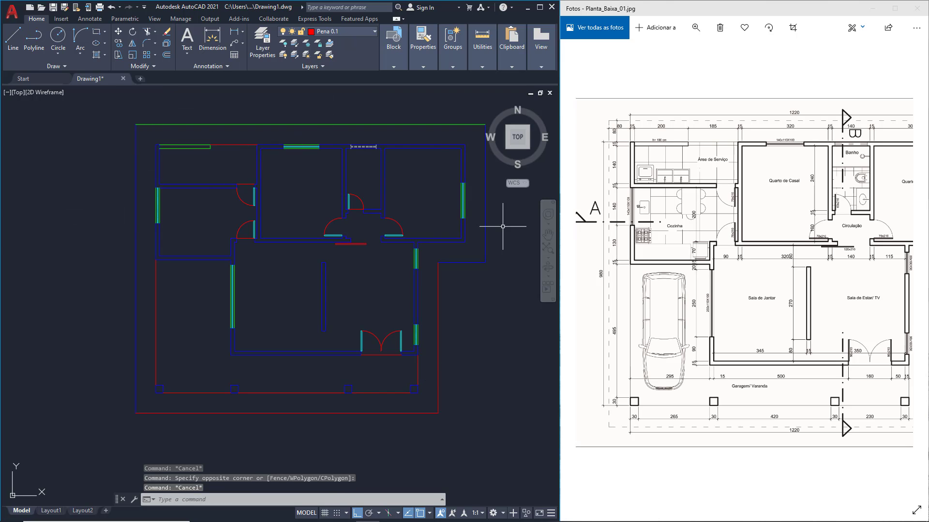
left_click(452, 426)
key("Escape")
- Move all six lines of the closed outline around the house to the Tracejada layer
left_click(426, 412)
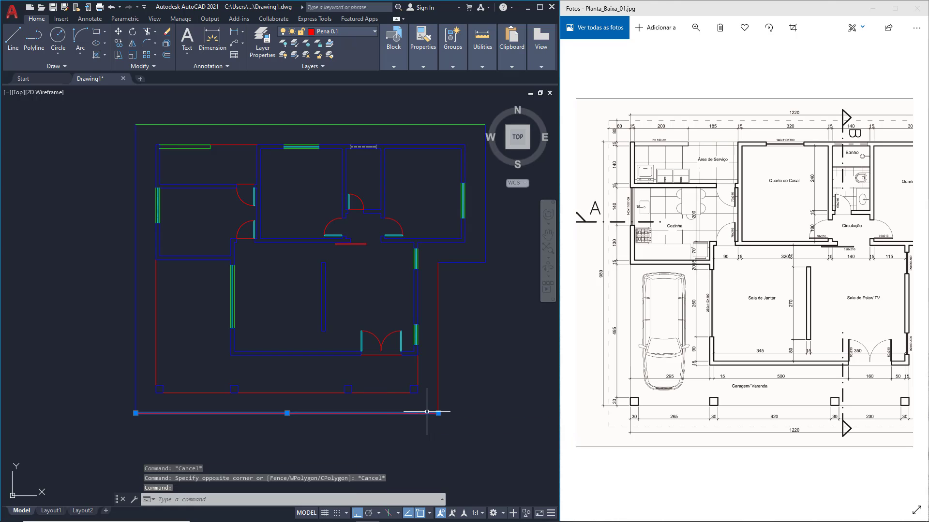
left_click(448, 390)
left_click(436, 385)
left_click(494, 258)
left_click(483, 257)
left_click(478, 260)
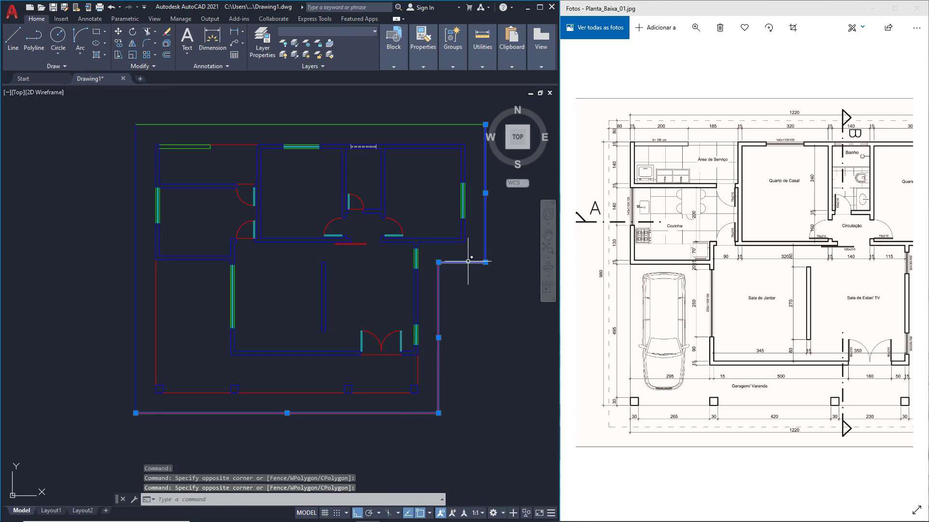
left_click(440, 93)
left_click(148, 139)
left_click(121, 147)
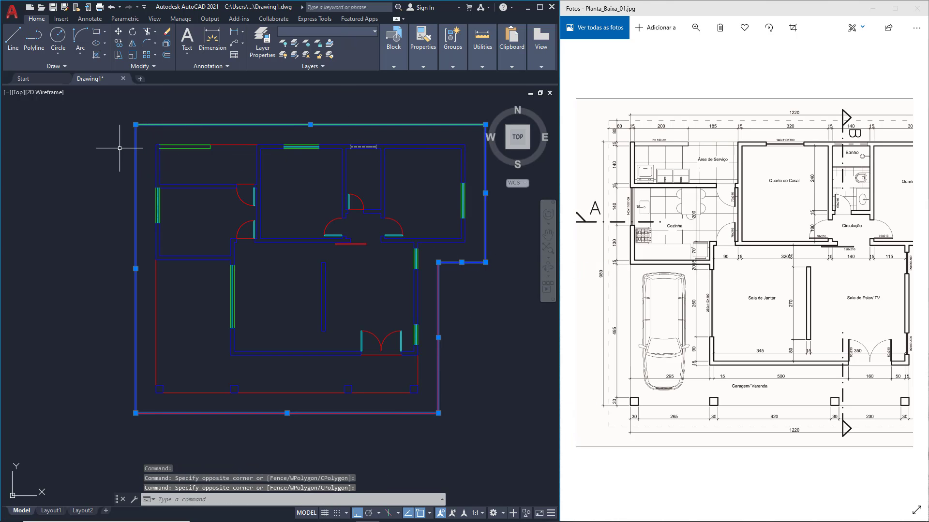
left_click(341, 32)
left_click(348, 124)
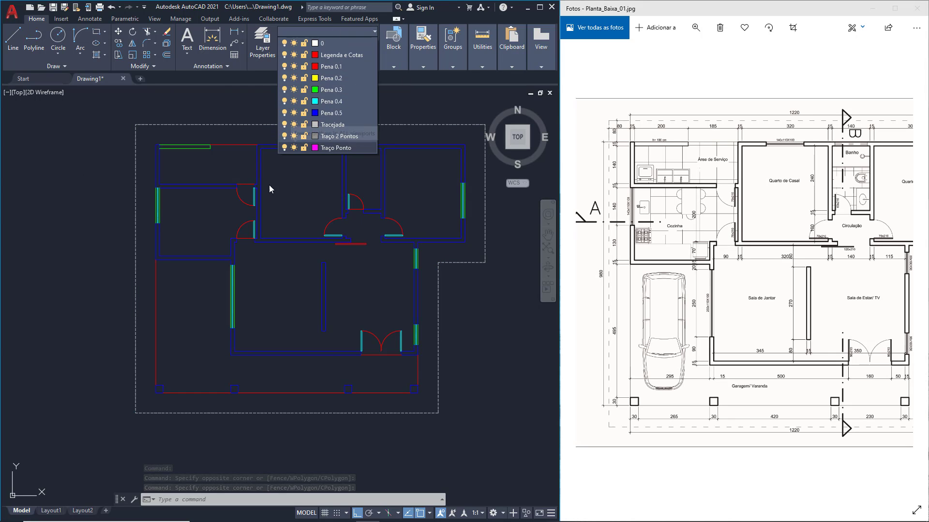
left_click(340, 128)
key("Escape")
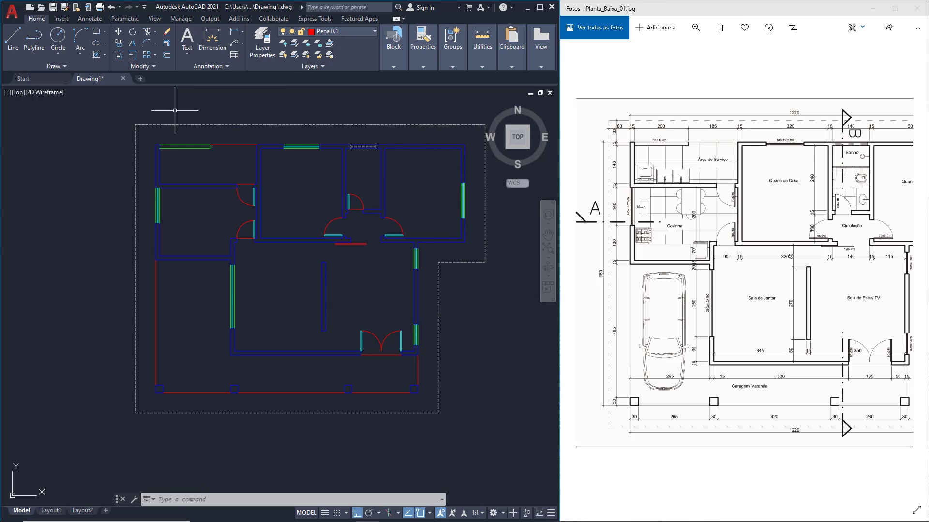
- Select the six dashed outline lines around the house together with the four dashed lines of the Banho window
left_click(153, 130)
left_click(129, 119)
left_click(459, 415)
left_click(429, 409)
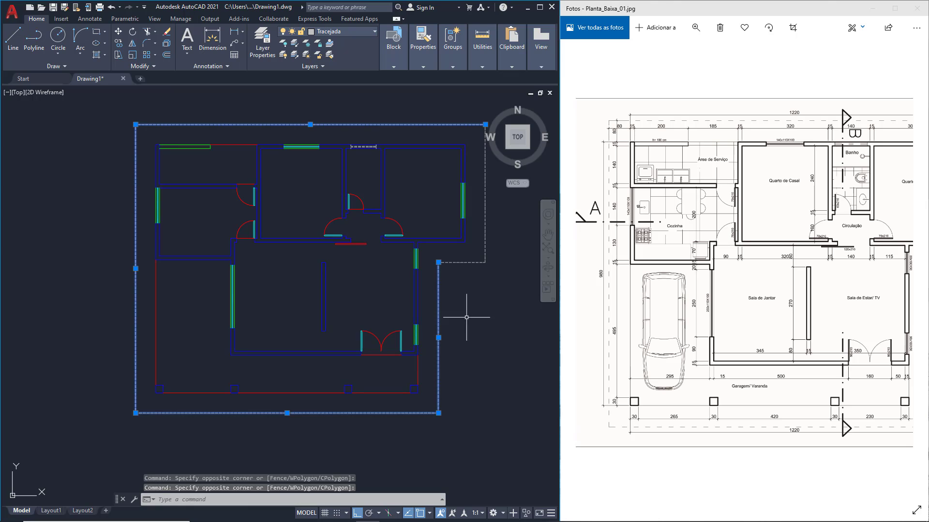
left_click(488, 268)
left_click(474, 256)
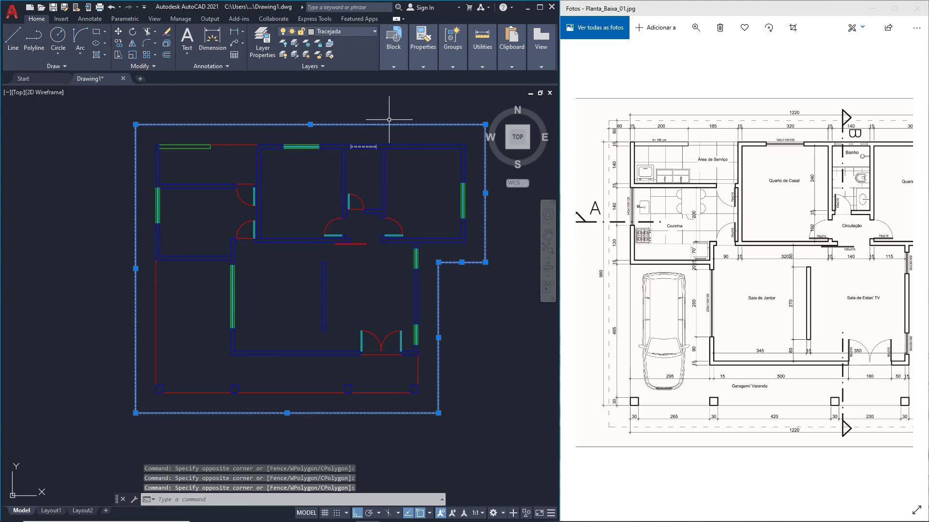
scroll(375, 138, "up", 8)
left_click(382, 169)
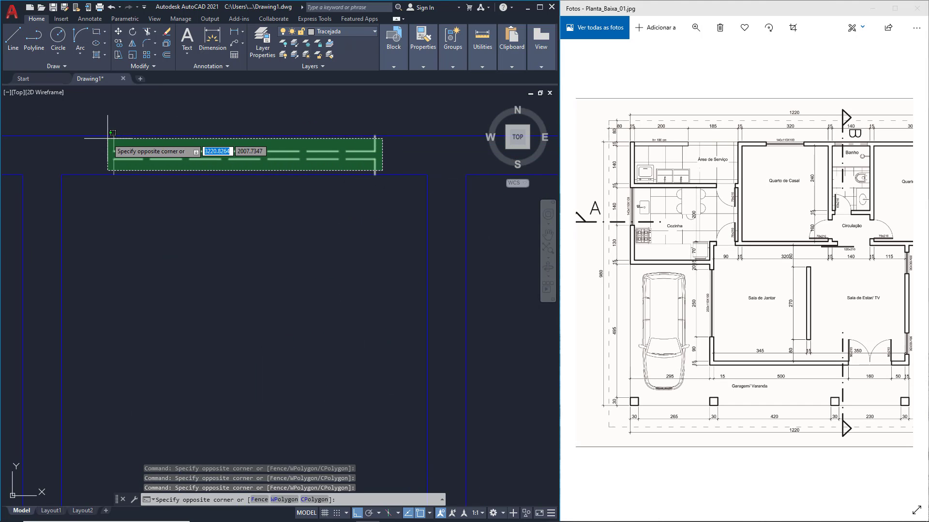
left_click(95, 138)
scroll(232, 145, "down", 6)
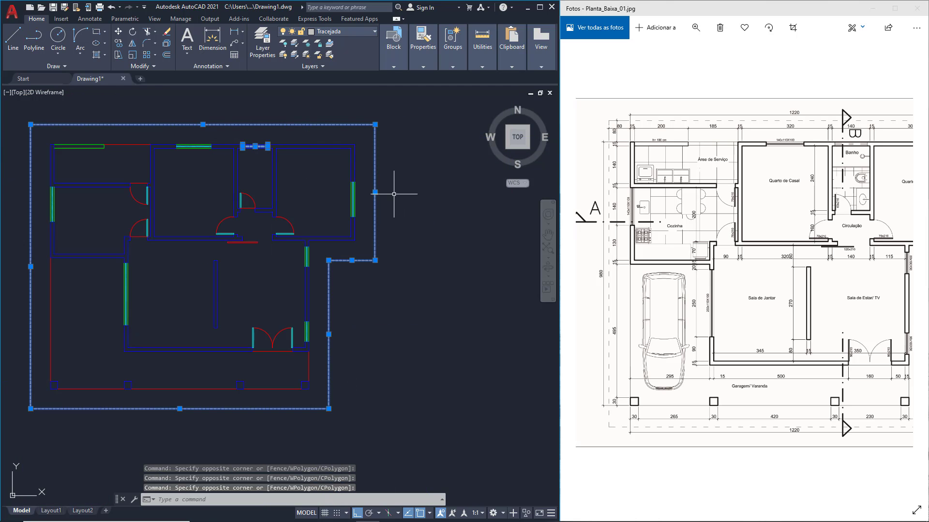
scroll(376, 186, "up", 10)
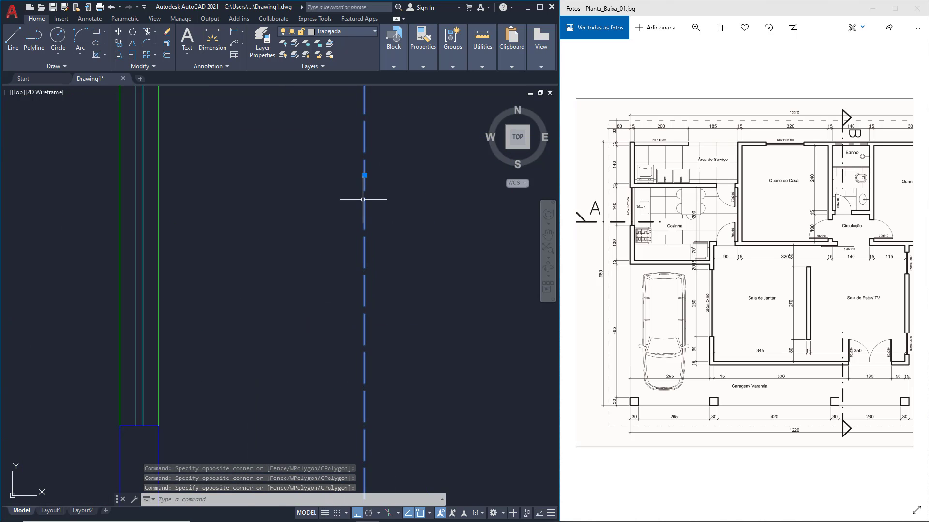
scroll(367, 202, "down", 10)
scroll(373, 185, "up", 10)
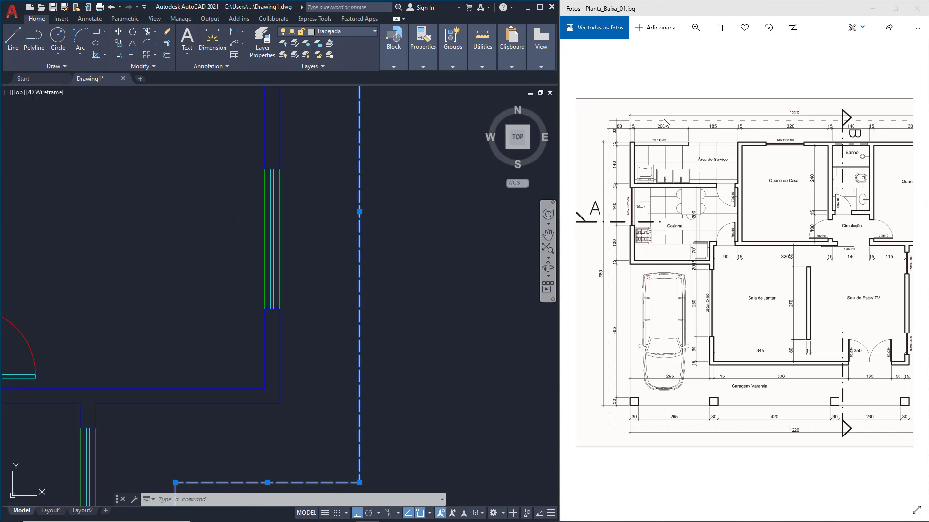
scroll(373, 187, "down", 8)
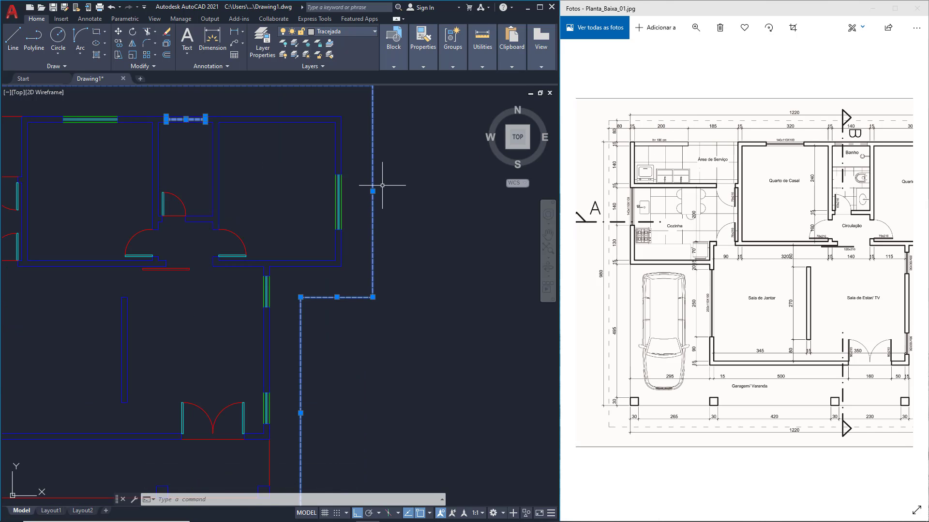
scroll(311, 135, "up", 3)
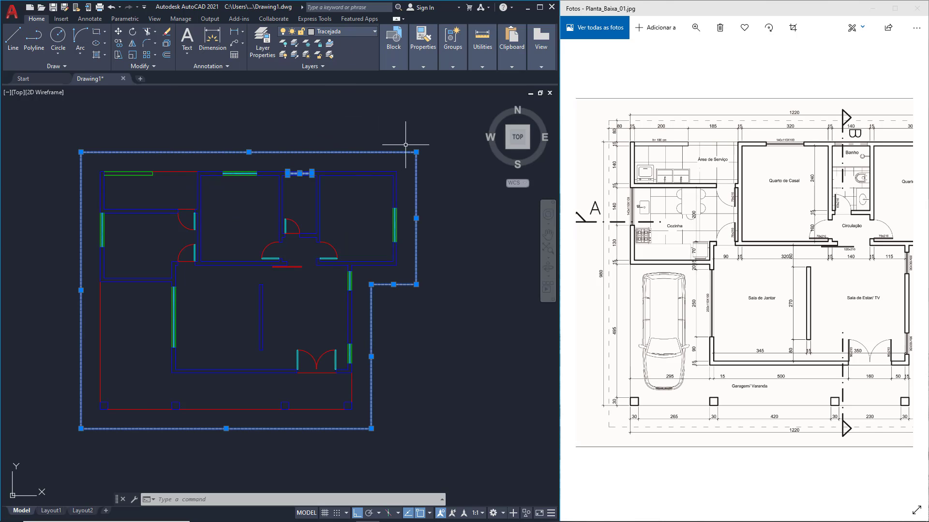
- Try linetype scales of 2 and 4 on the selected outline and bathroom window lines
right_click(416, 219)
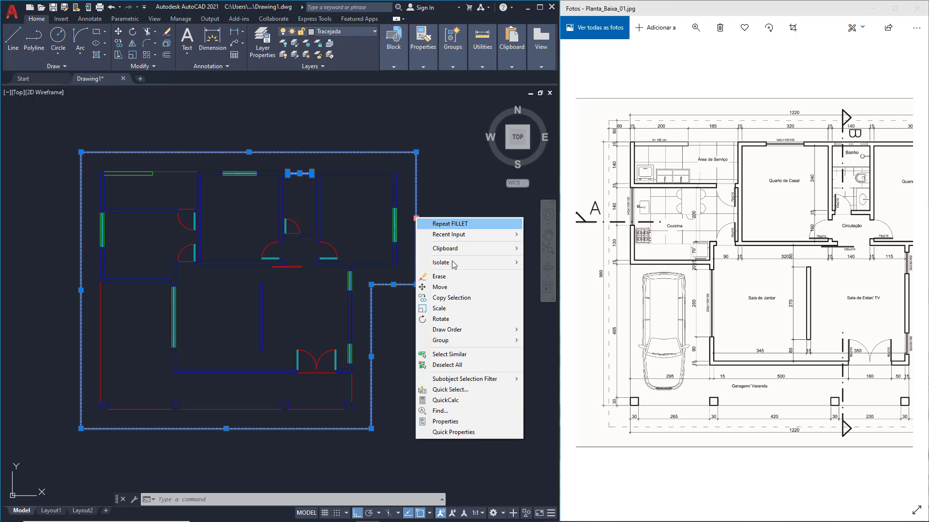
left_click(454, 422)
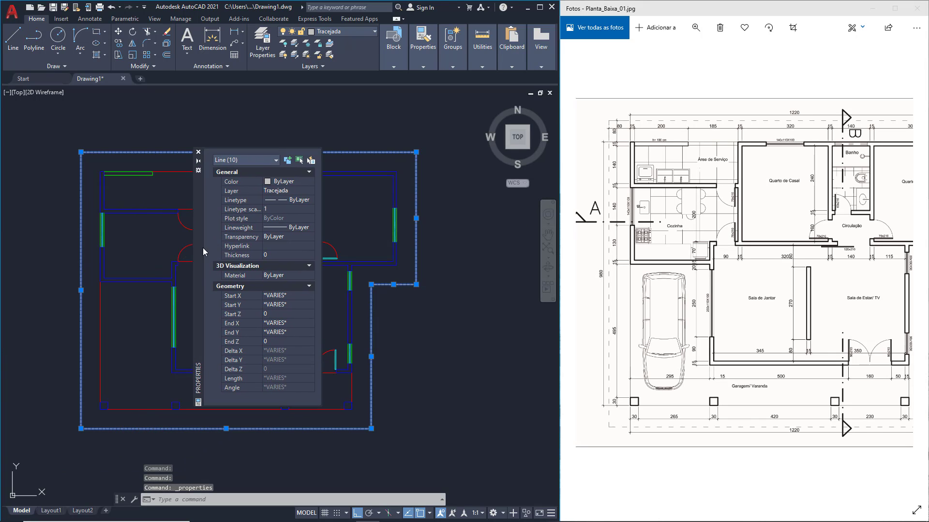
left_click(286, 209)
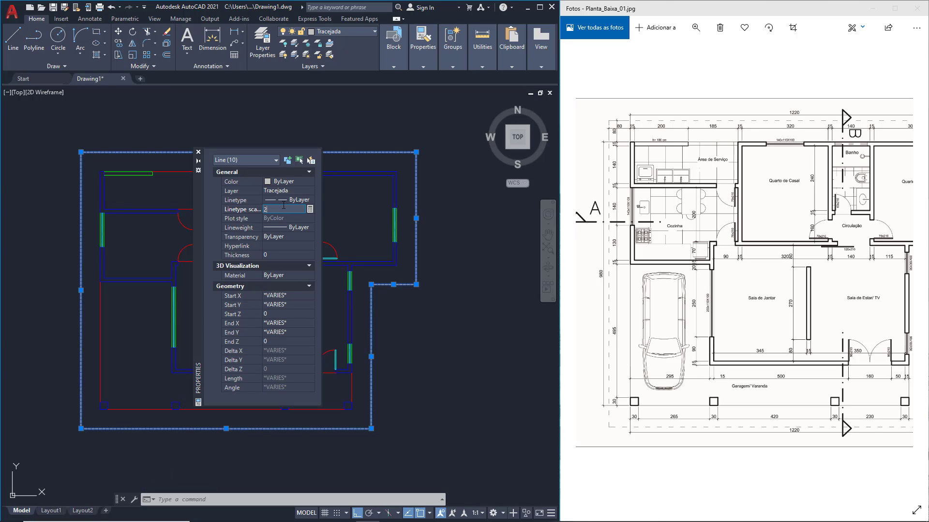
double_click(273, 211)
key("Return")
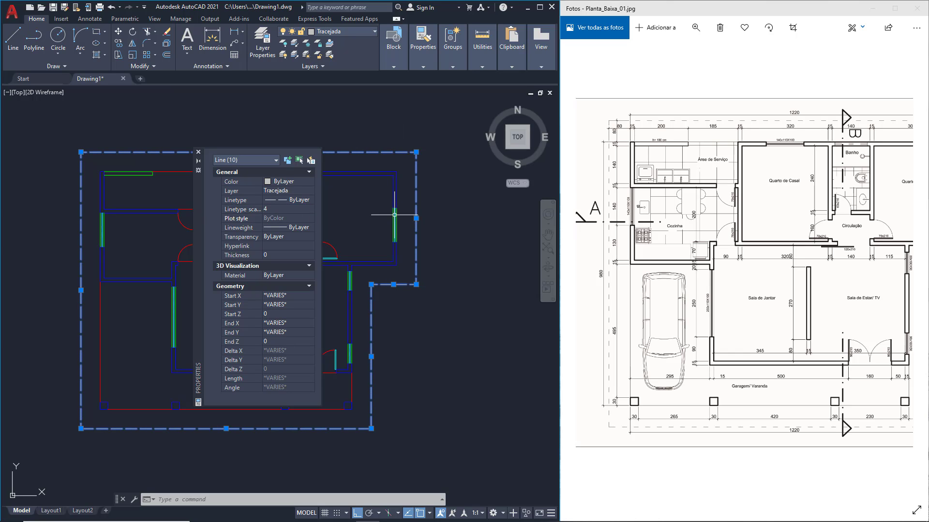
- Set the linetype scale of the selected dashed lines back to 1 and close their properties
double_click(274, 210)
type("1")
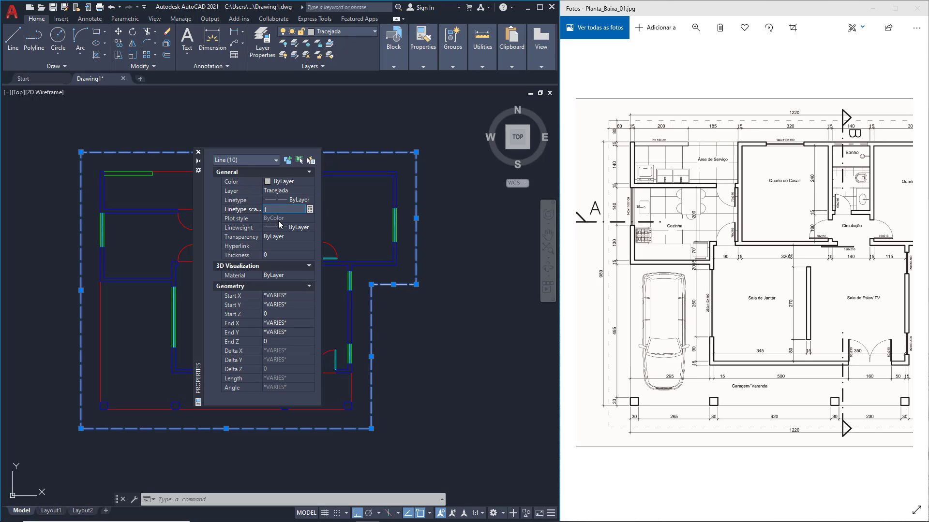
key("Return")
left_click(198, 152)
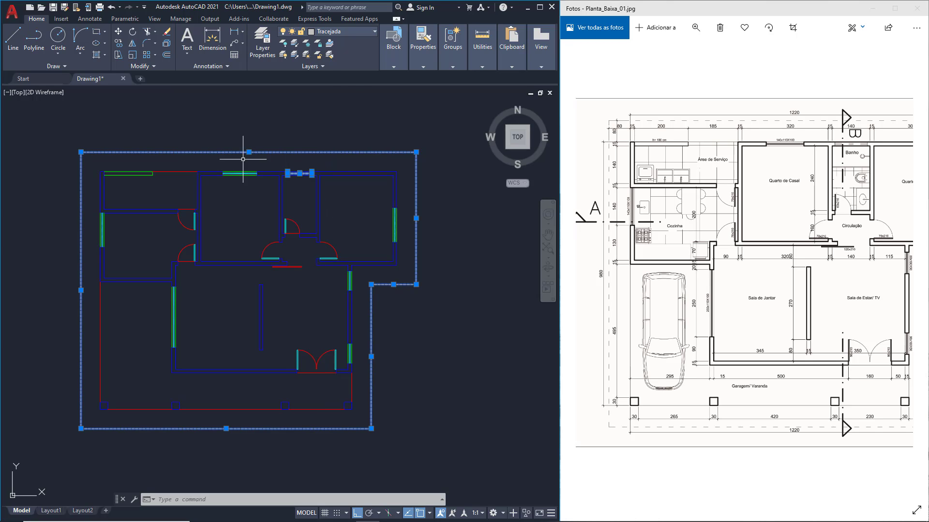
- Load the ACAD_ISO03W100 (ISO dash space) linetype and assign it to the Tracejada layer
left_click(272, 41)
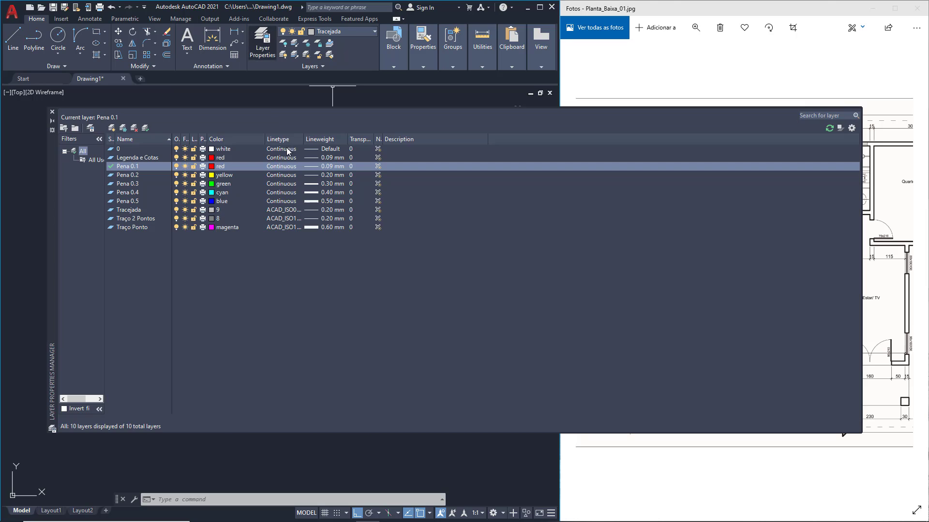
left_click(291, 212)
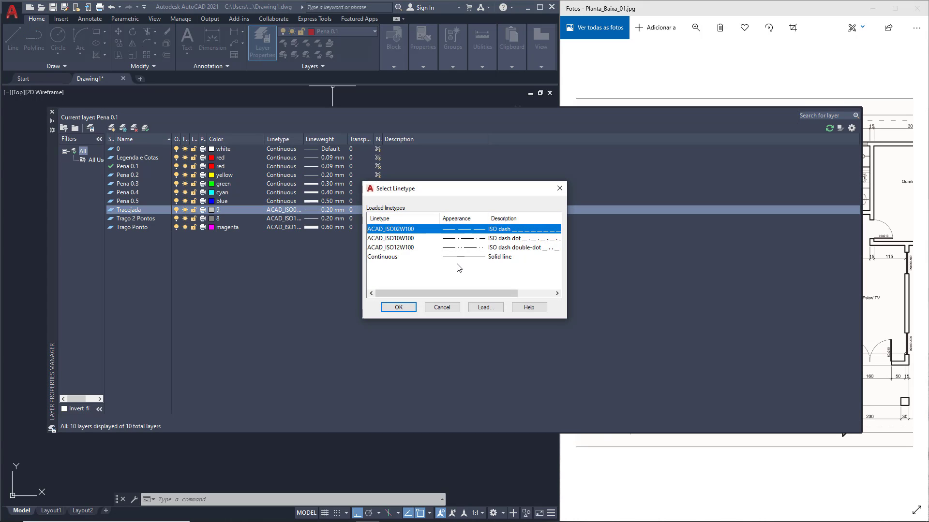
left_click(486, 307)
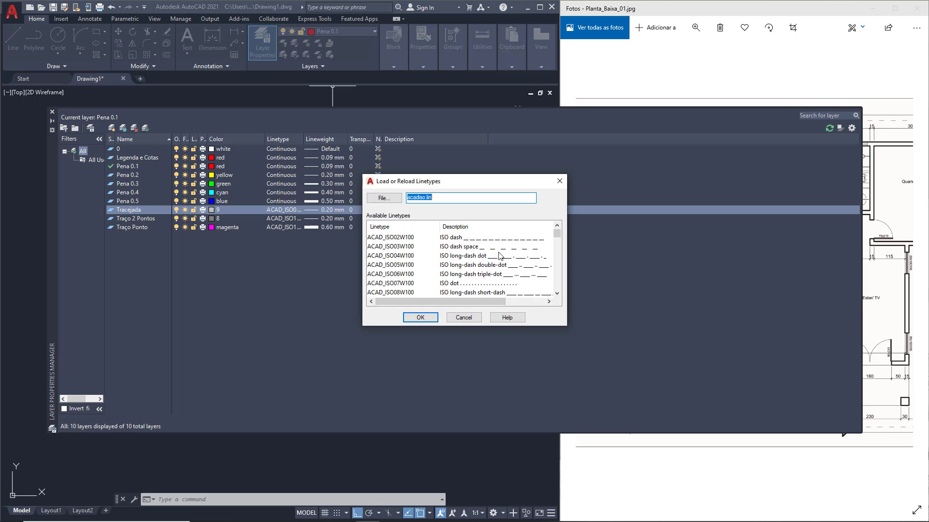
left_click(468, 247)
left_click(420, 317)
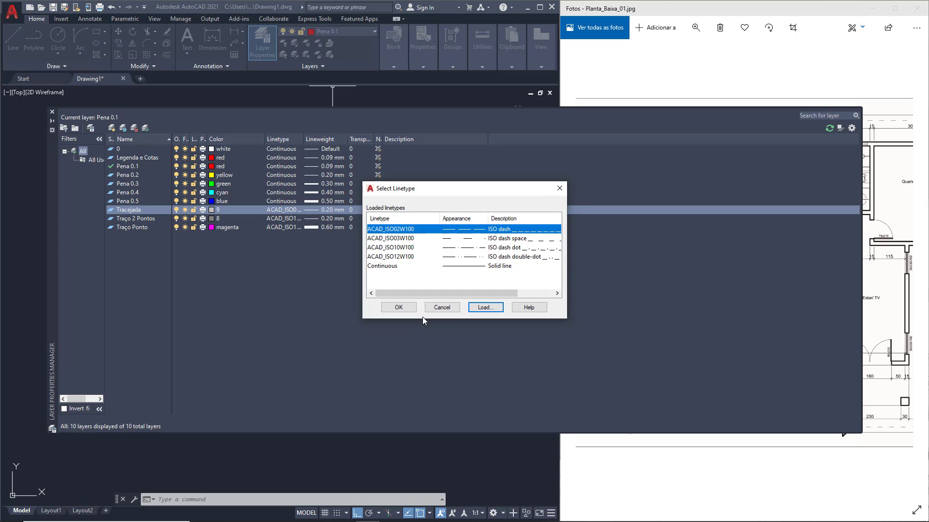
left_click(417, 238)
left_click(399, 307)
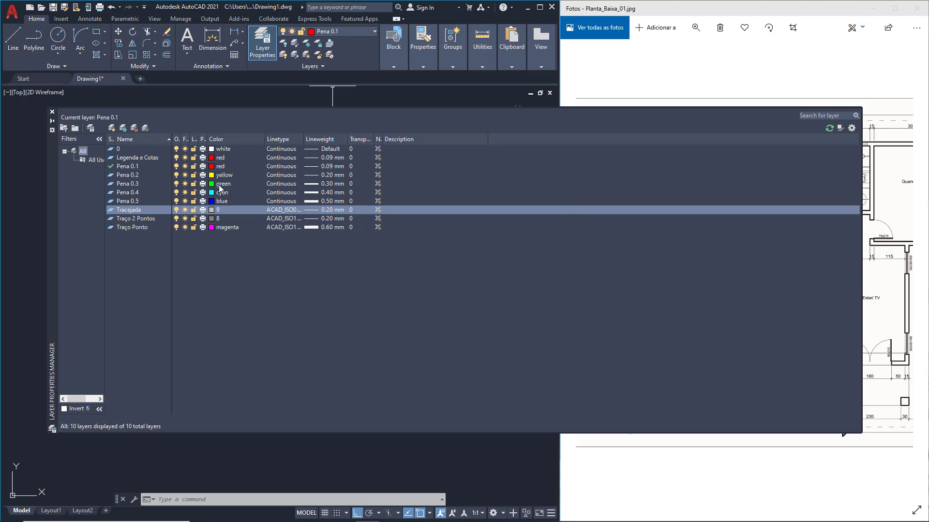
left_click(52, 112)
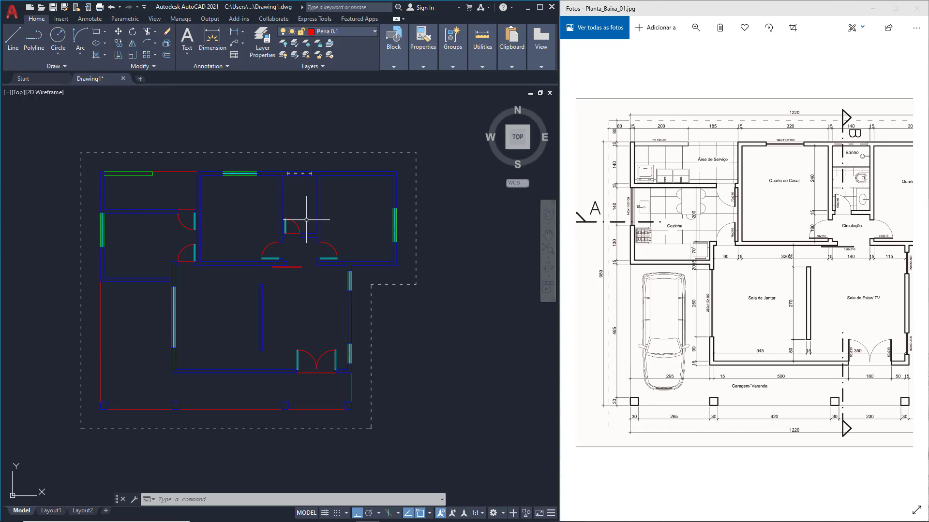
scroll(317, 201, "up", 5)
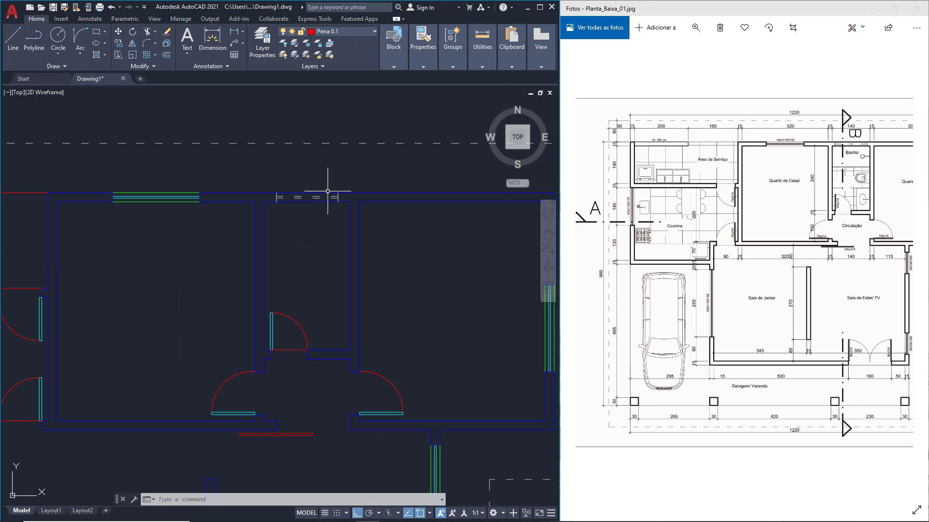
scroll(357, 197, "down", 8)
key("Escape")
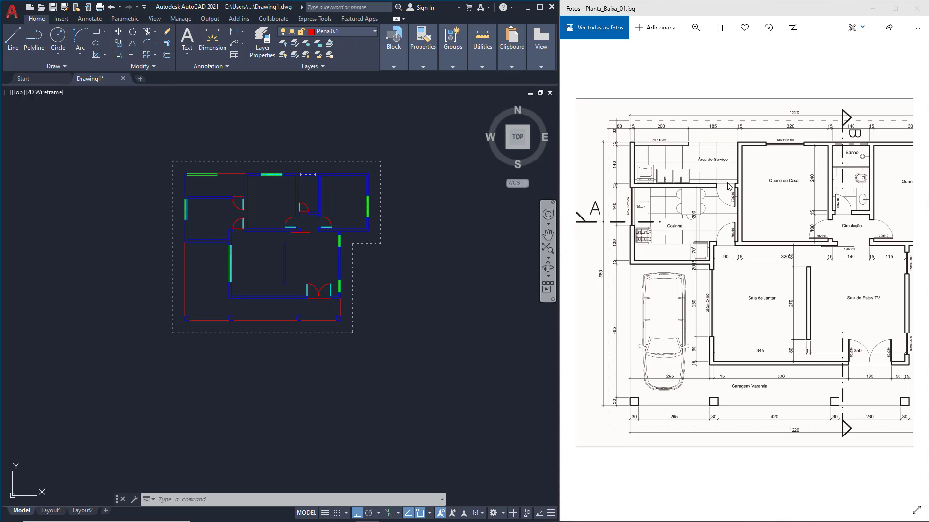
- Examine the reference plan's furniture, fixtures and floor tiling from the Área de Serviço and Cozinha across to the Banho
scroll(687, 181, "up", 3)
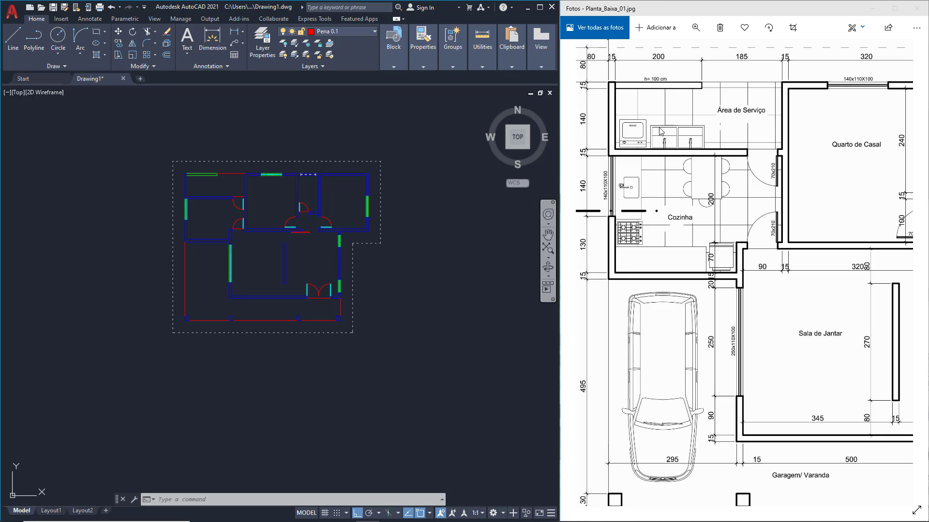
left_click_drag(637, 97, 652, 116)
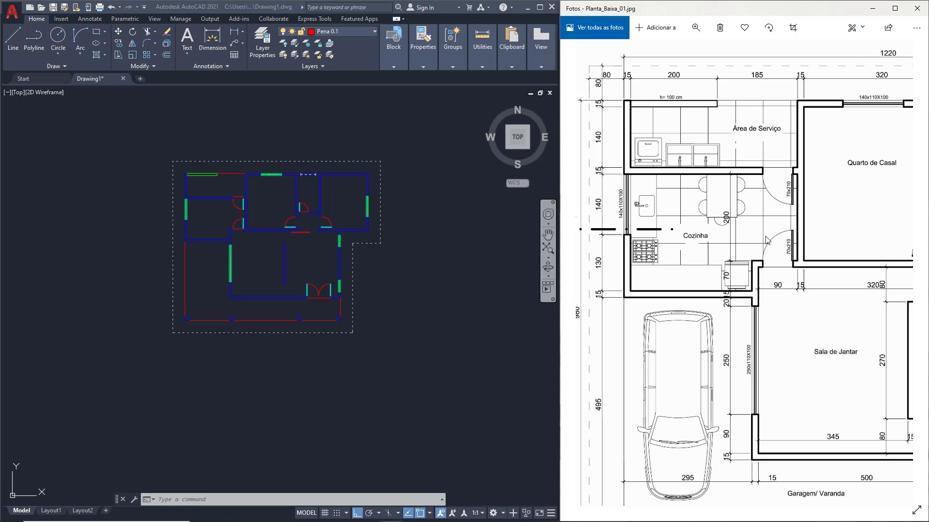
left_click_drag(792, 229, 689, 260)
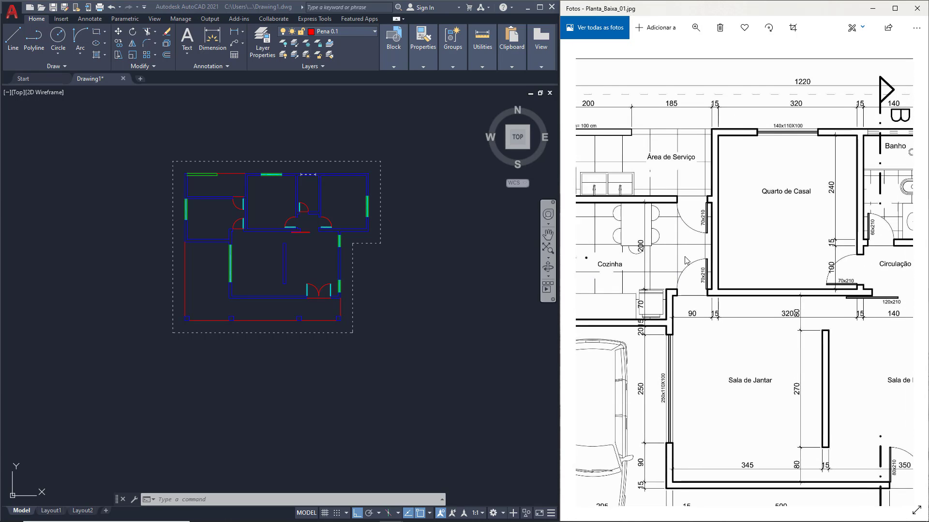
left_click_drag(817, 233, 749, 243)
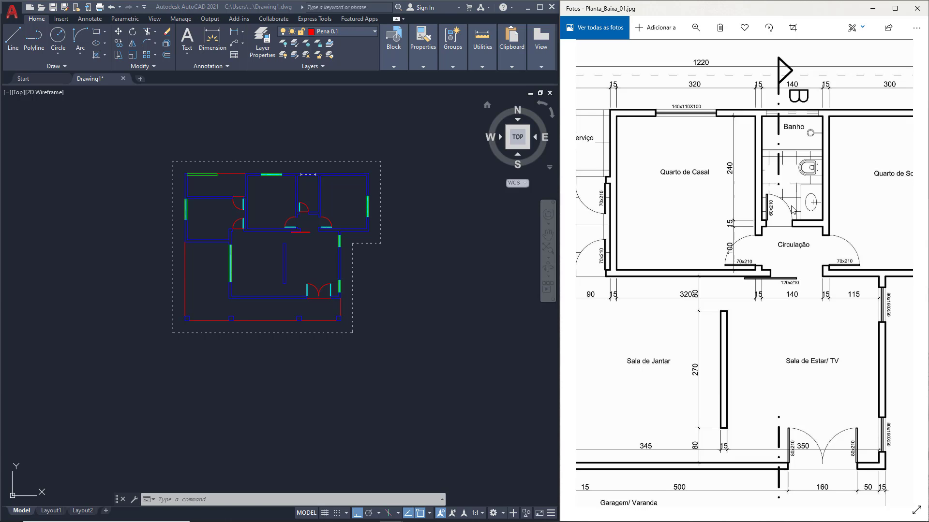
scroll(746, 205, "left", 5)
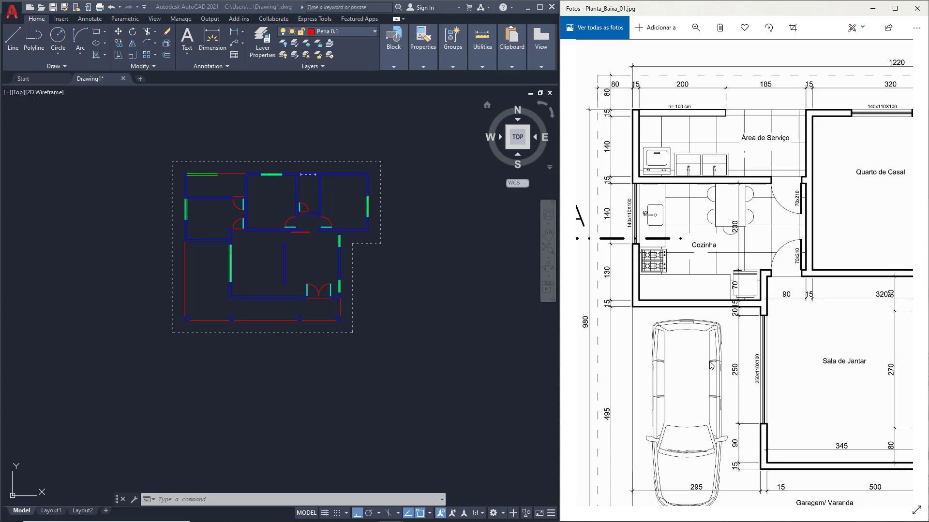
left_click_drag(689, 363, 657, 380)
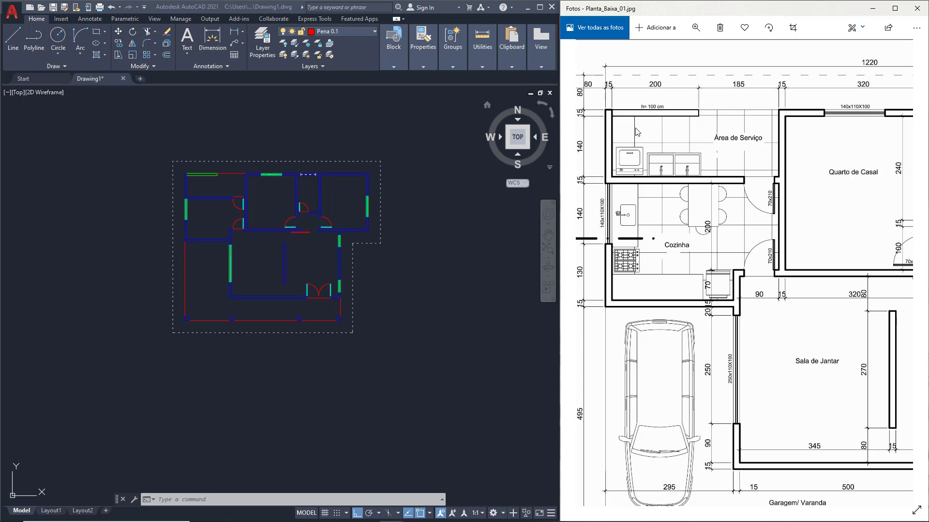
left_click_drag(696, 140, 755, 140)
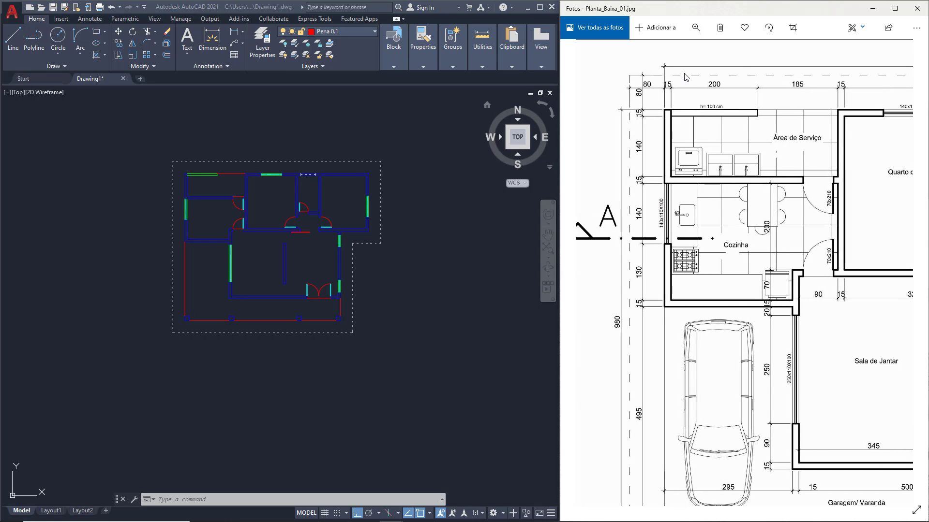
left_click_drag(749, 277, 701, 138)
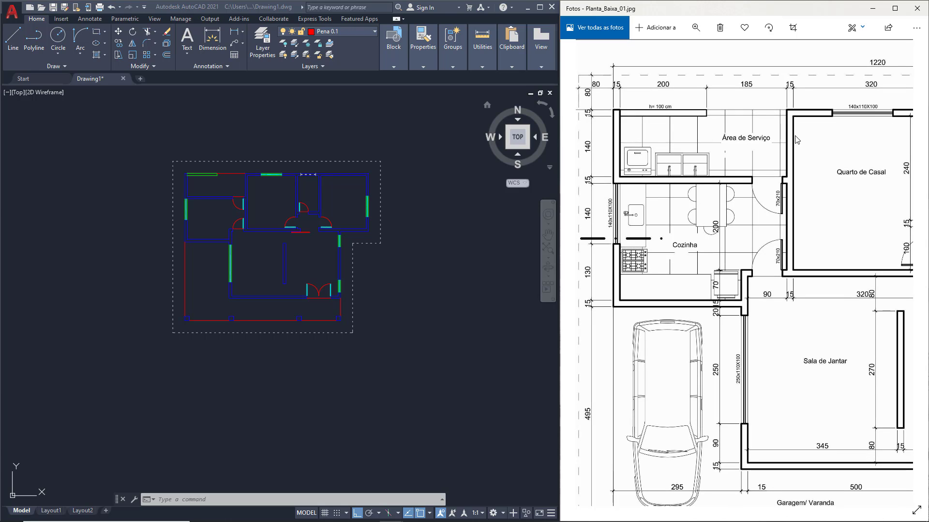
left_click_drag(839, 183, 672, 176)
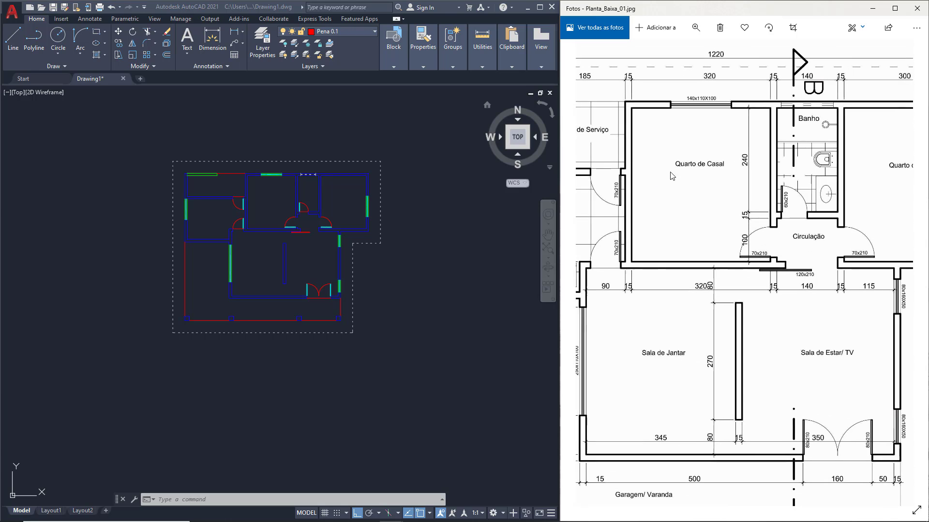
left_click_drag(773, 179, 659, 182)
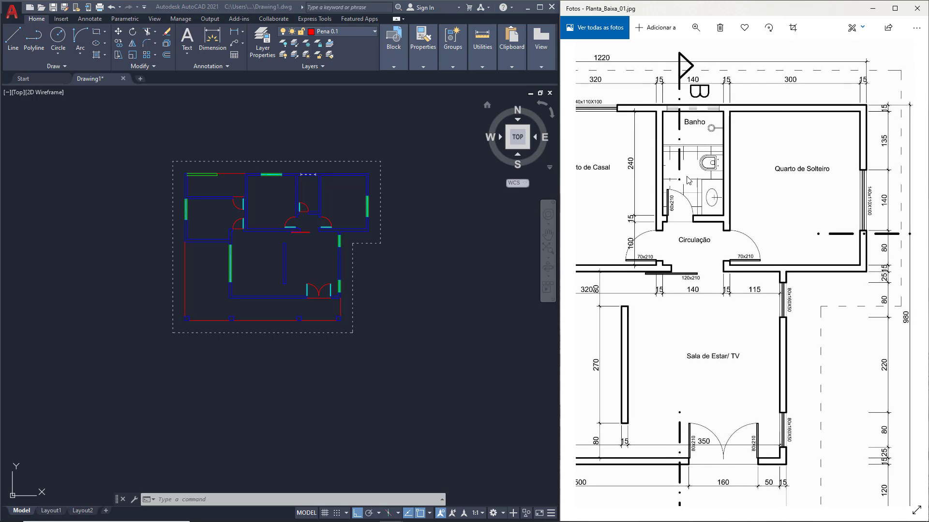
- Compare the Cozinha, Área de Serviço and Banho details in the reference image with what the drawing still lacks
left_click_drag(690, 183, 667, 217)
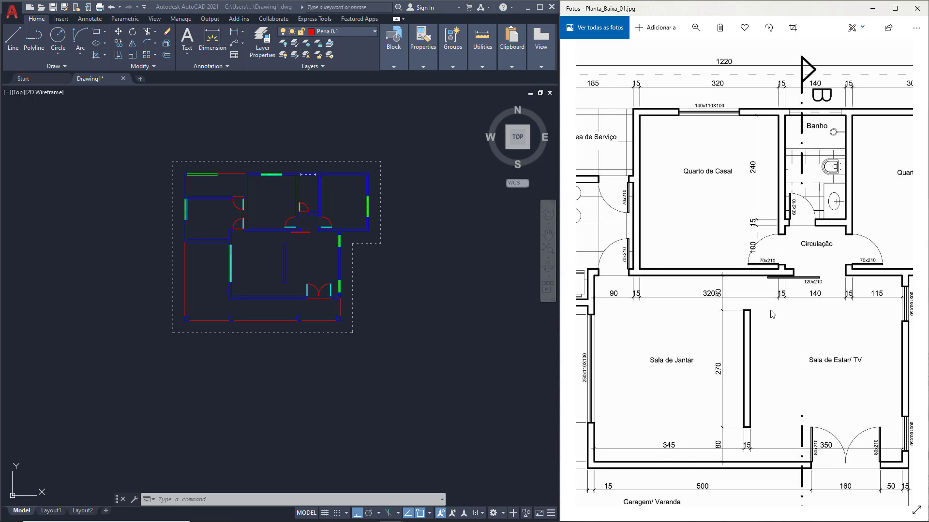
left_click_drag(747, 272, 876, 270)
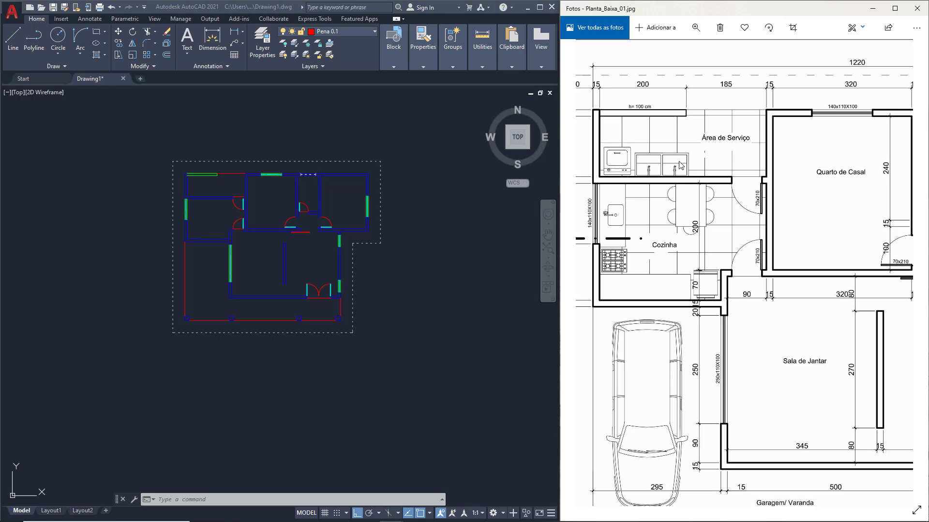
left_click_drag(798, 207, 677, 223)
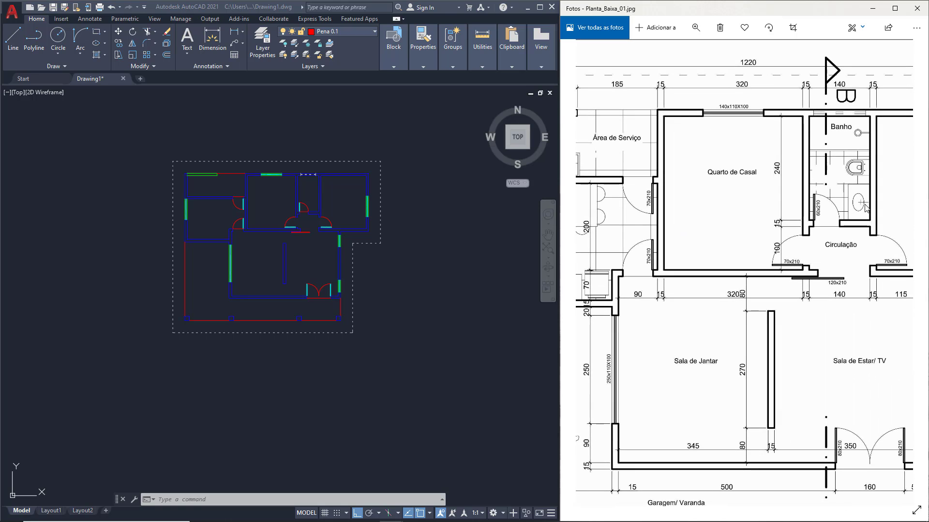
left_click_drag(731, 216, 811, 222)
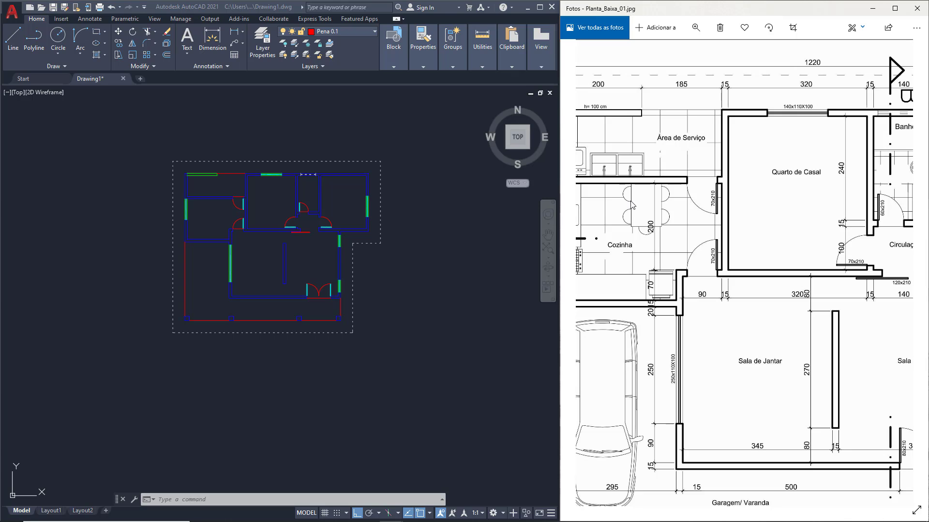
left_click_drag(665, 211, 691, 214)
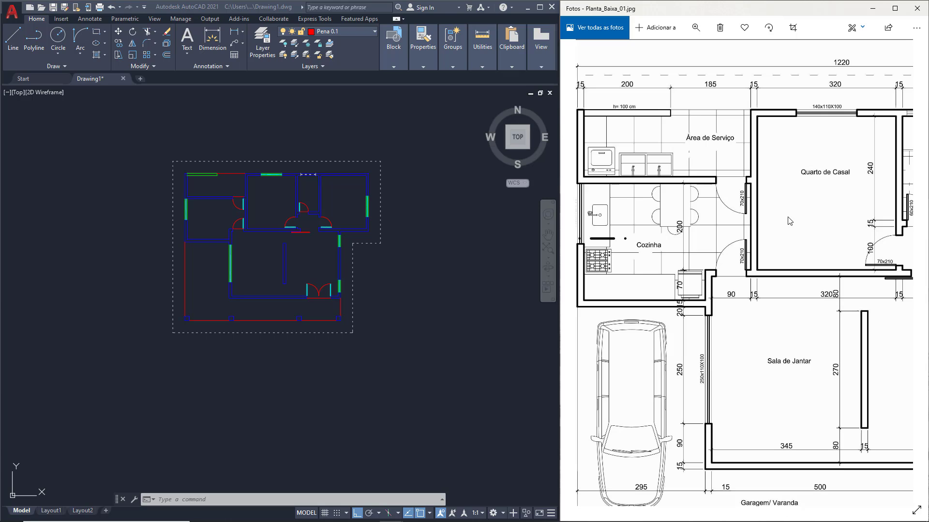
left_click_drag(808, 222, 699, 227)
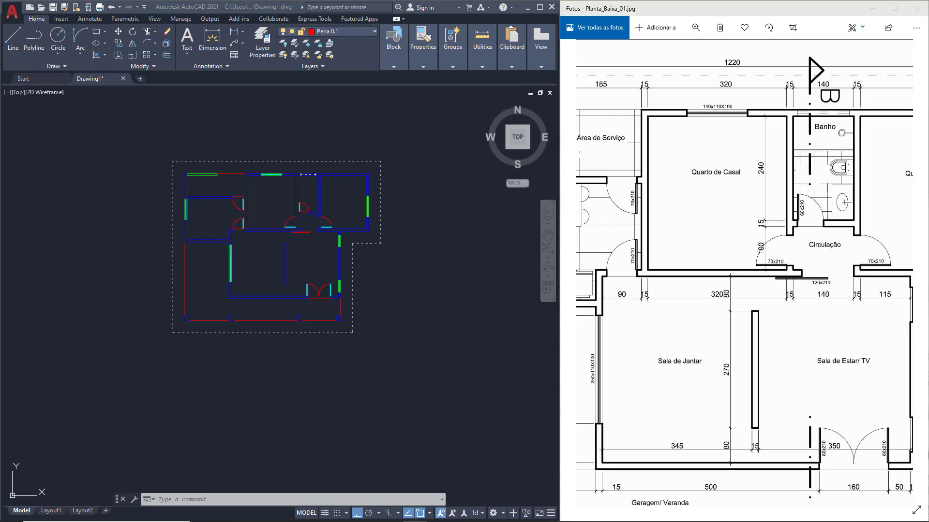
- Switch to the web browser with the empty Google new tab page
key("alt+Tab")
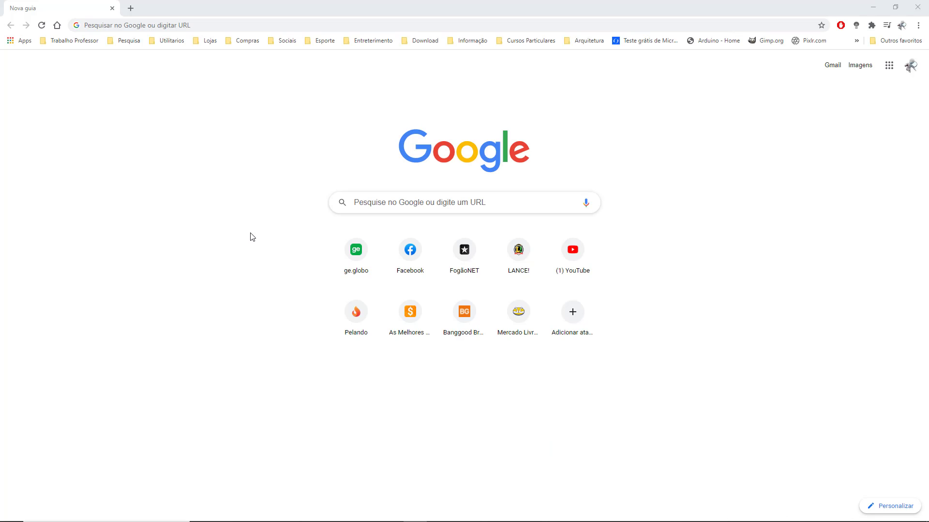